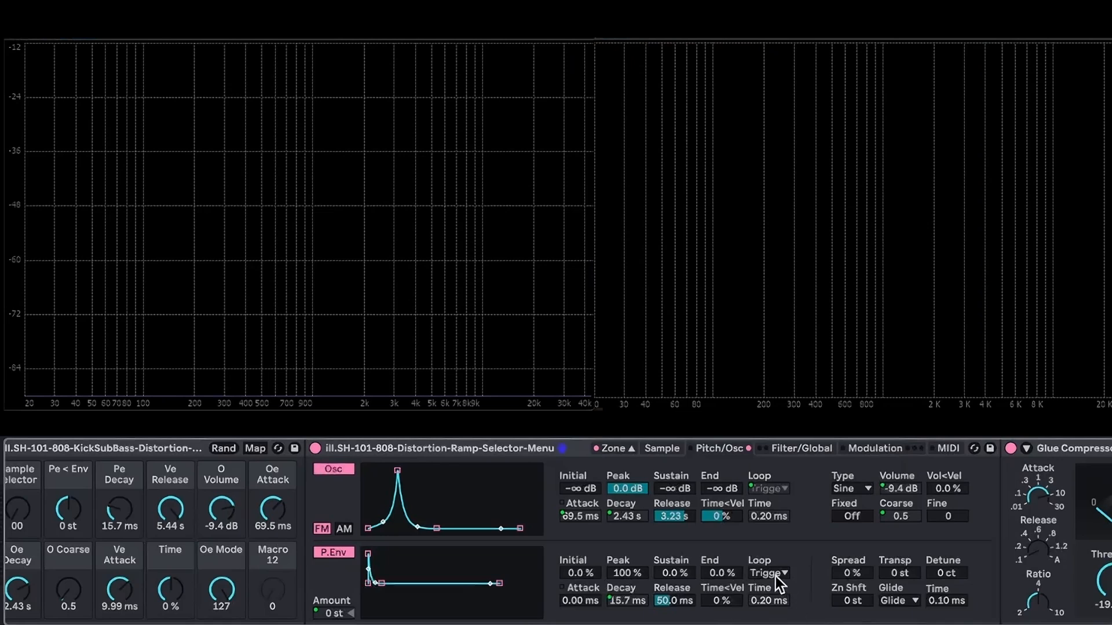
Step: Rename the Oe Mode macro as "loop mode" and set it to 25
{"action": "left_click", "coordinate": [855, 453]}
{"action": "left_click", "coordinate": [225, 596]}
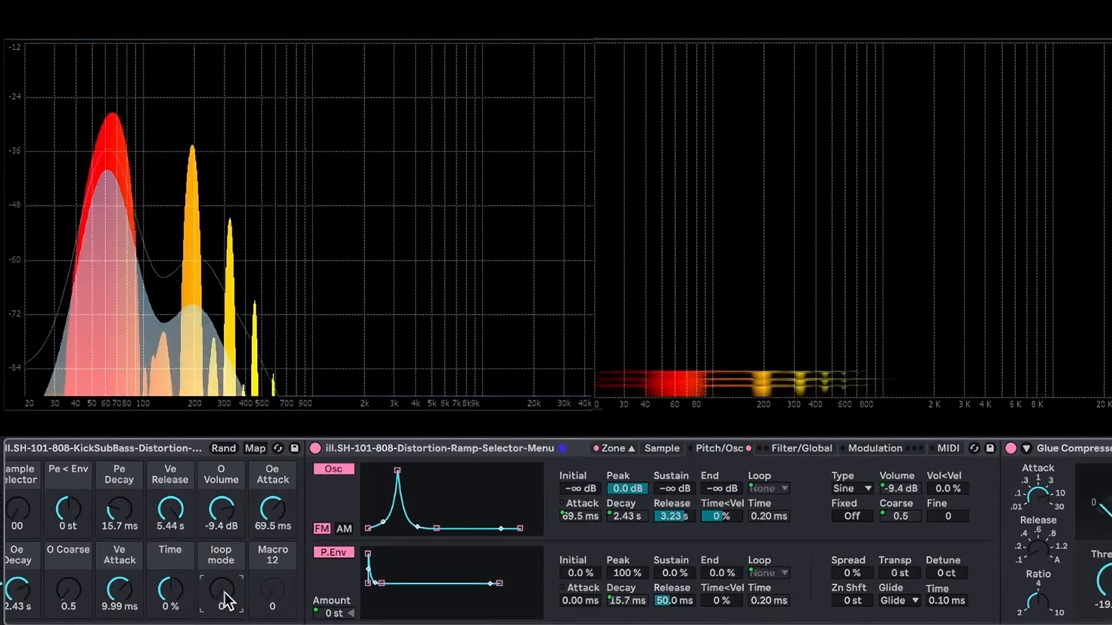
{"action": "scroll", "coordinate": [226, 592], "scroll_direction": "right", "scroll_amount": 1}
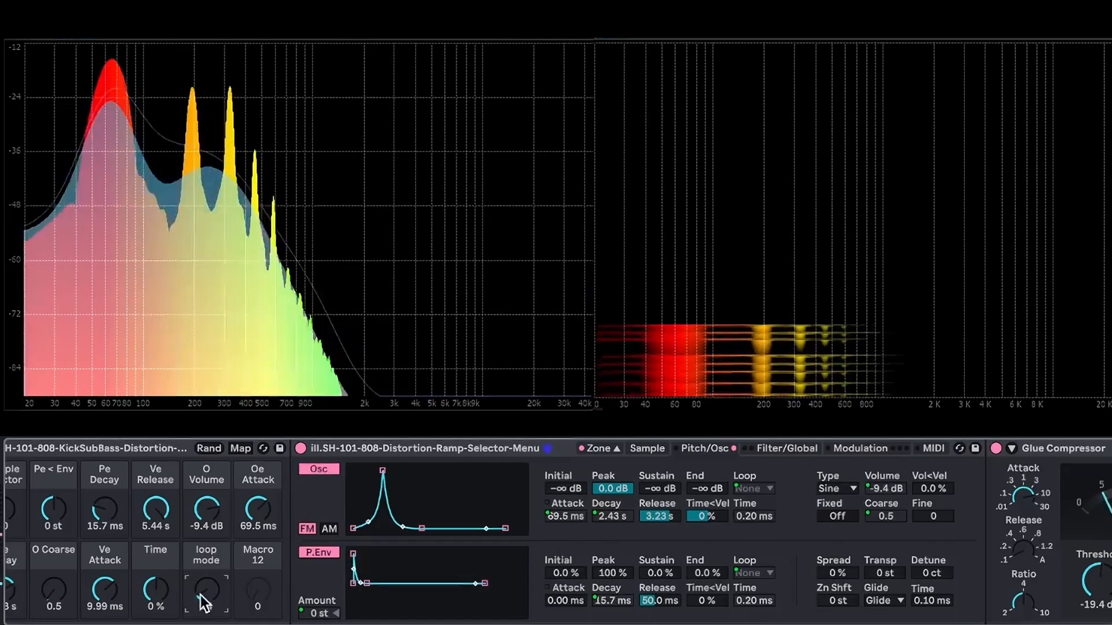
{"action": "scroll", "coordinate": [218, 596], "scroll_direction": "left", "scroll_amount": 3}
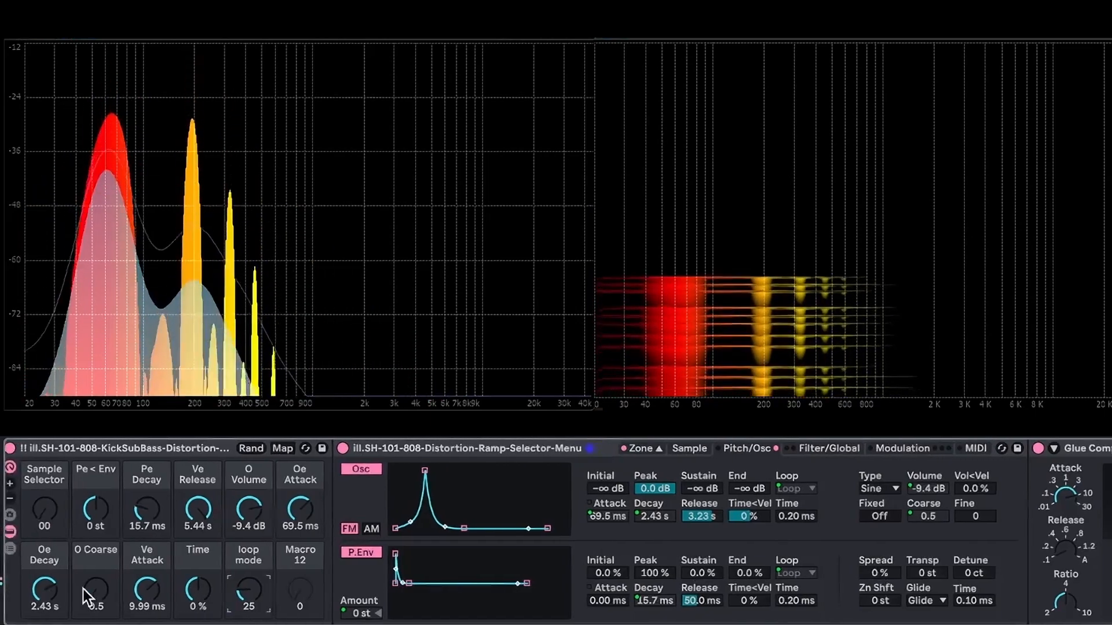
Step: Set the oscillator envelope to 37.0 ms attack and 197 ms decay, the oscillator volume to -10 dB, and the Sample Selector to 16
{"action": "left_click_drag", "start_coordinate": [46, 590], "coordinate": [45, 622]}
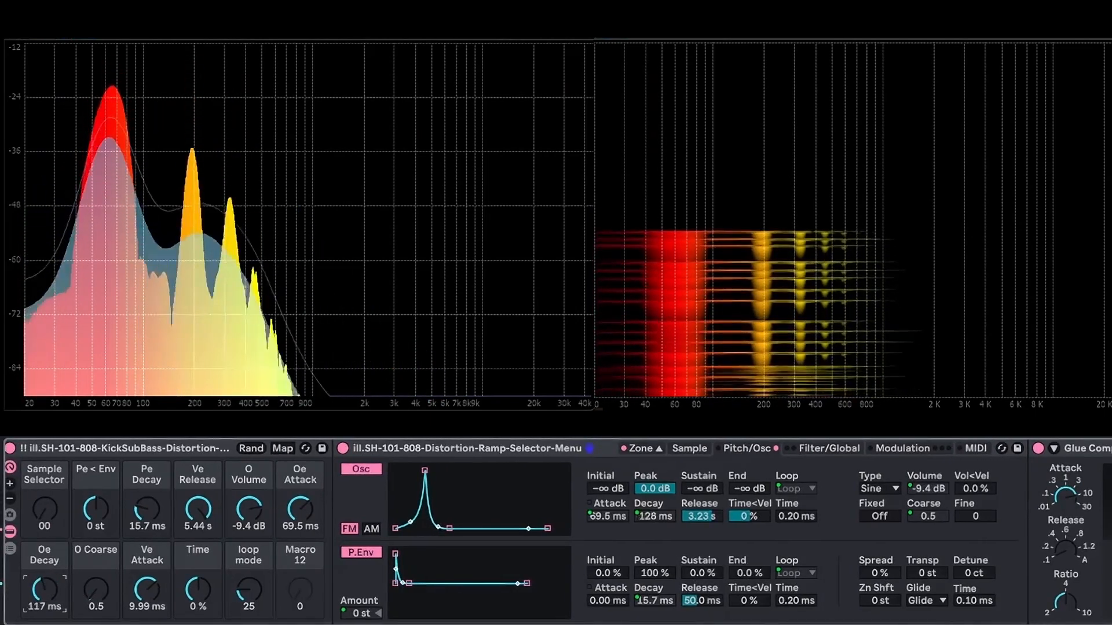
{"action": "left_click_drag", "start_coordinate": [249, 515], "coordinate": [293, 492]}
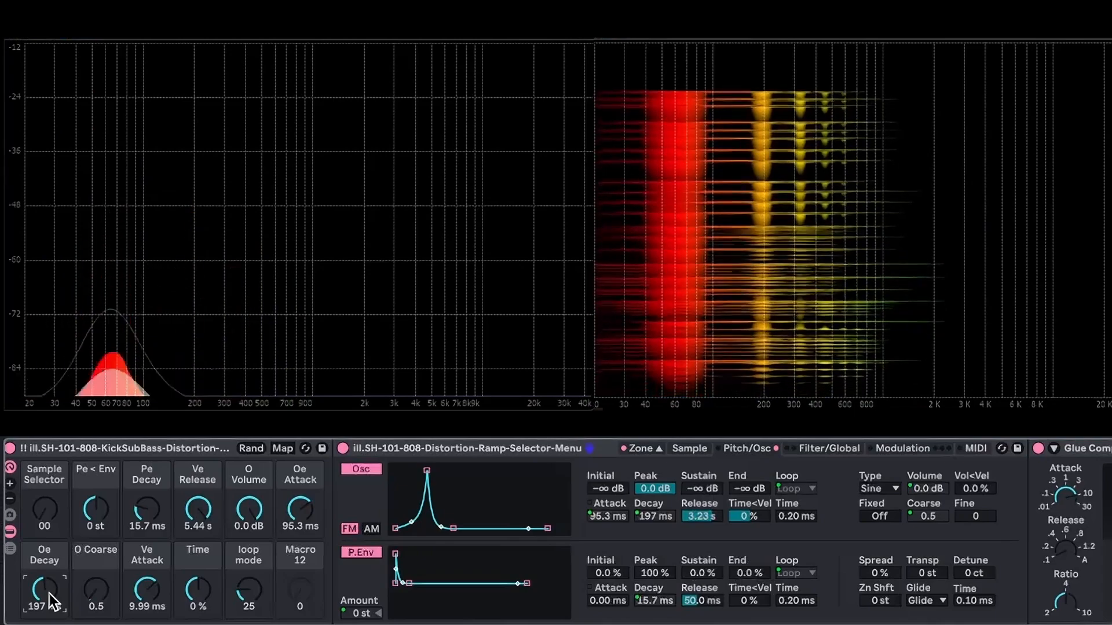
{"action": "left_click_drag", "start_coordinate": [54, 505], "coordinate": [54, 493]}
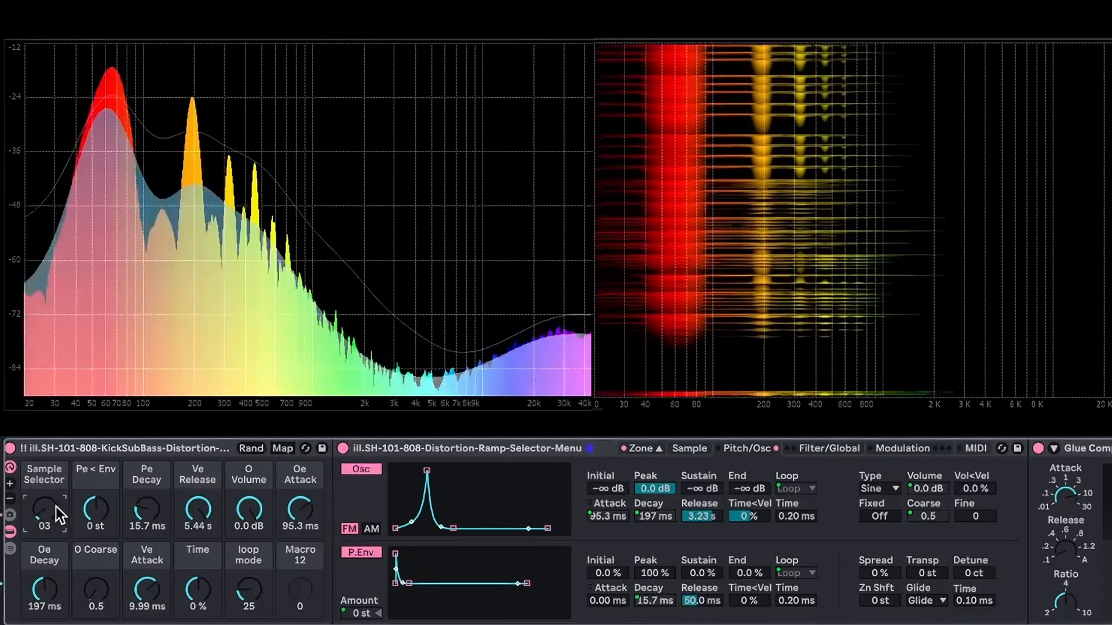
{"action": "left_click_drag", "start_coordinate": [284, 509], "coordinate": [249, 524]}
{"action": "left_click_drag", "start_coordinate": [41, 511], "coordinate": [42, 504]}
{"action": "left_click_drag", "start_coordinate": [256, 511], "coordinate": [313, 504]}
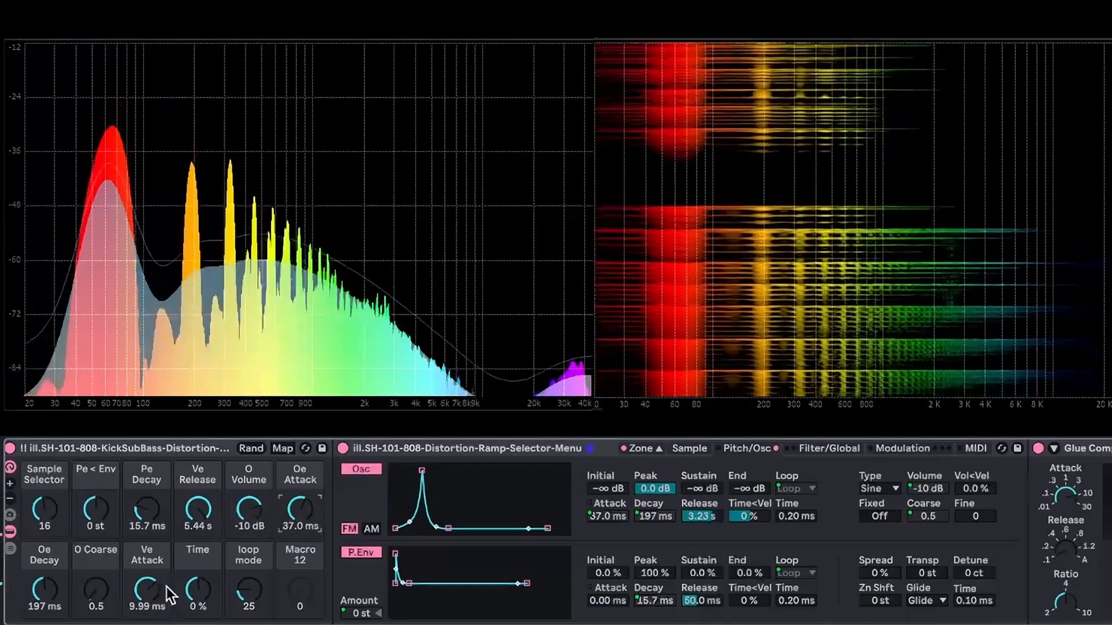
Step: Set the oscillator's Coarse macro to 2 and the Sample Selector to 29
{"action": "left_click_drag", "start_coordinate": [102, 596], "coordinate": [102, 605]}
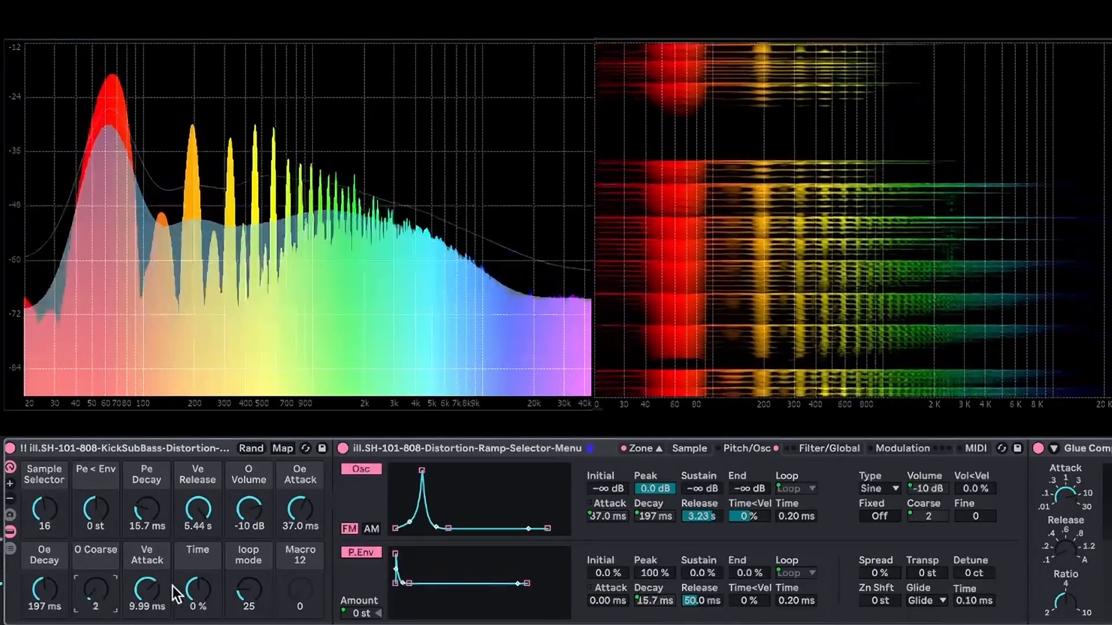
{"action": "left_click_drag", "start_coordinate": [35, 508], "coordinate": [34, 516]}
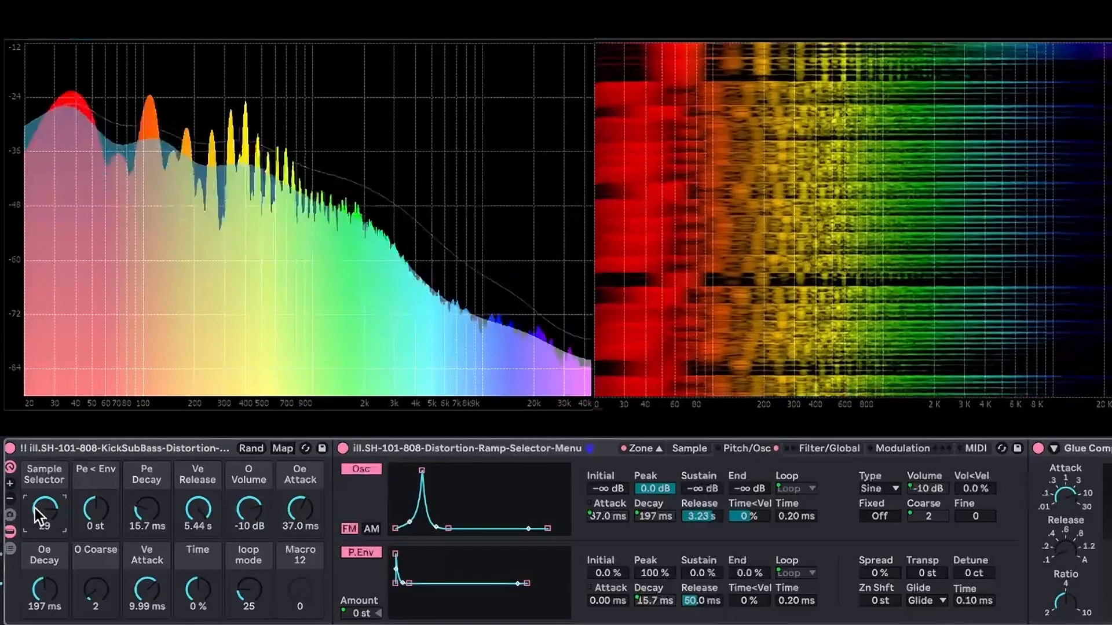
Step: Set the sampler's Glide to Off and show its filter and global settings
{"action": "left_click", "coordinate": [928, 600]}
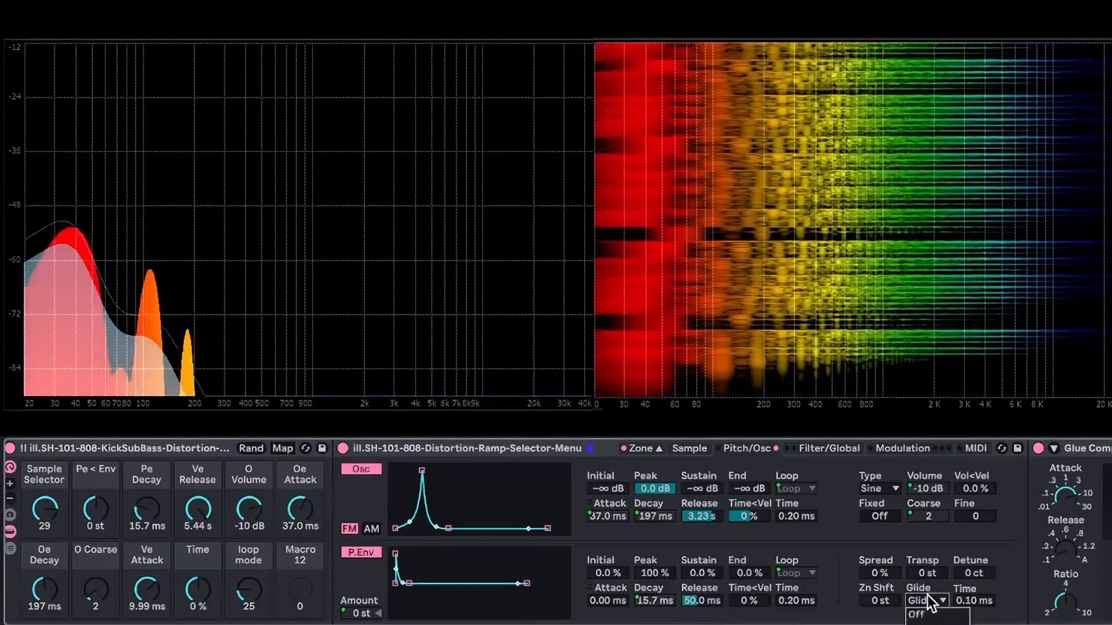
{"action": "left_click", "coordinate": [931, 615]}
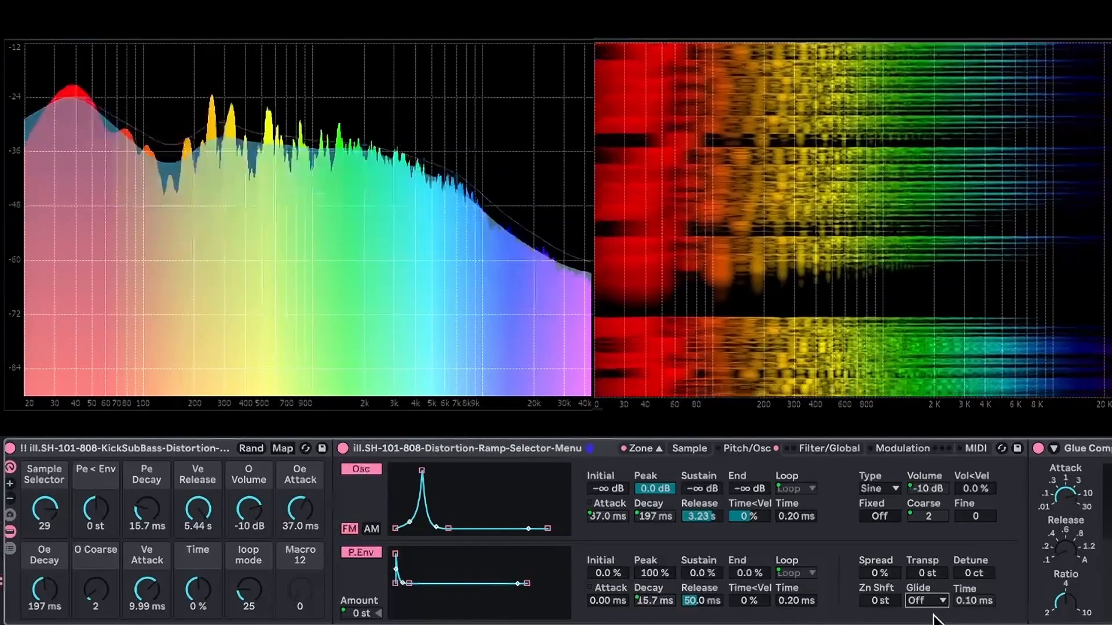
{"action": "left_click", "coordinate": [830, 448]}
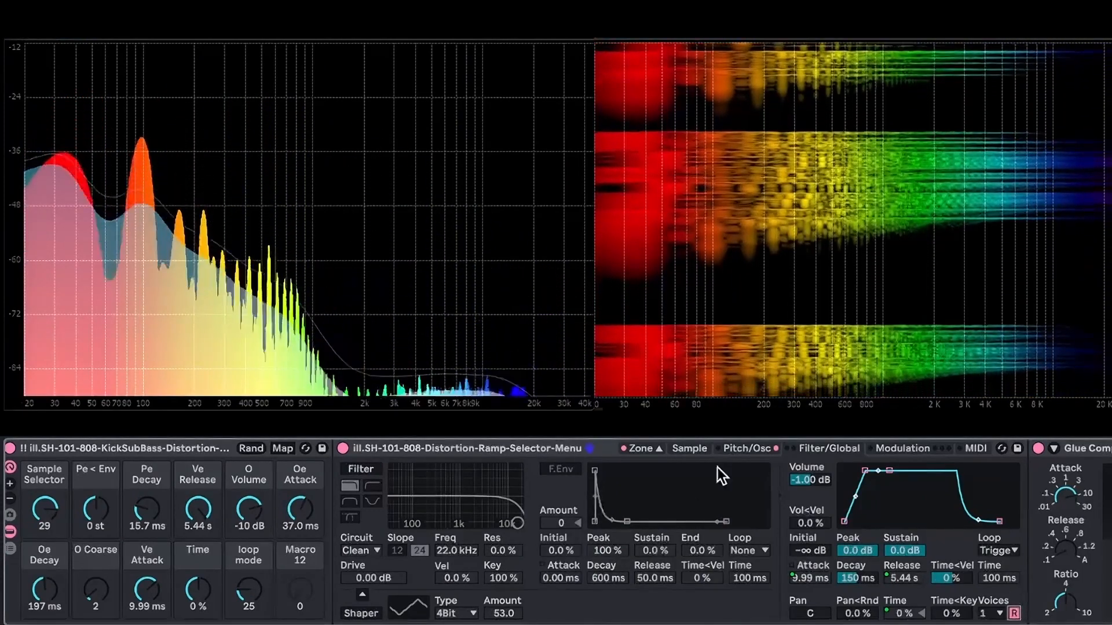
Step: Return to the pitch and oscillator settings, and use AM modulation with the Sq D waveform
{"action": "left_click", "coordinate": [749, 448]}
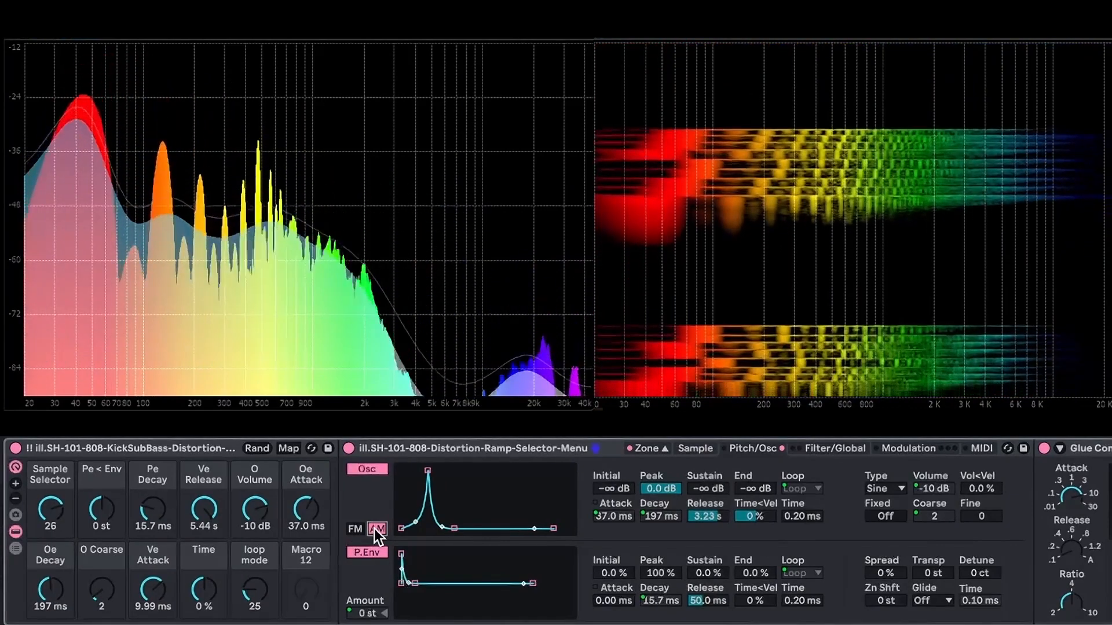
{"action": "left_click", "coordinate": [881, 489]}
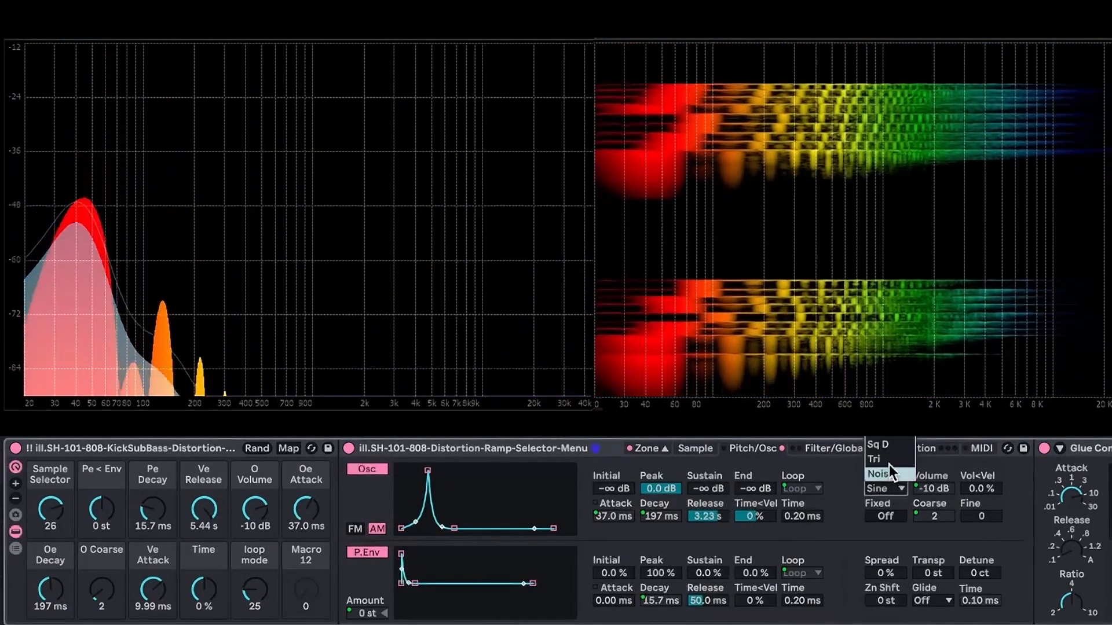
{"action": "left_click", "coordinate": [885, 444]}
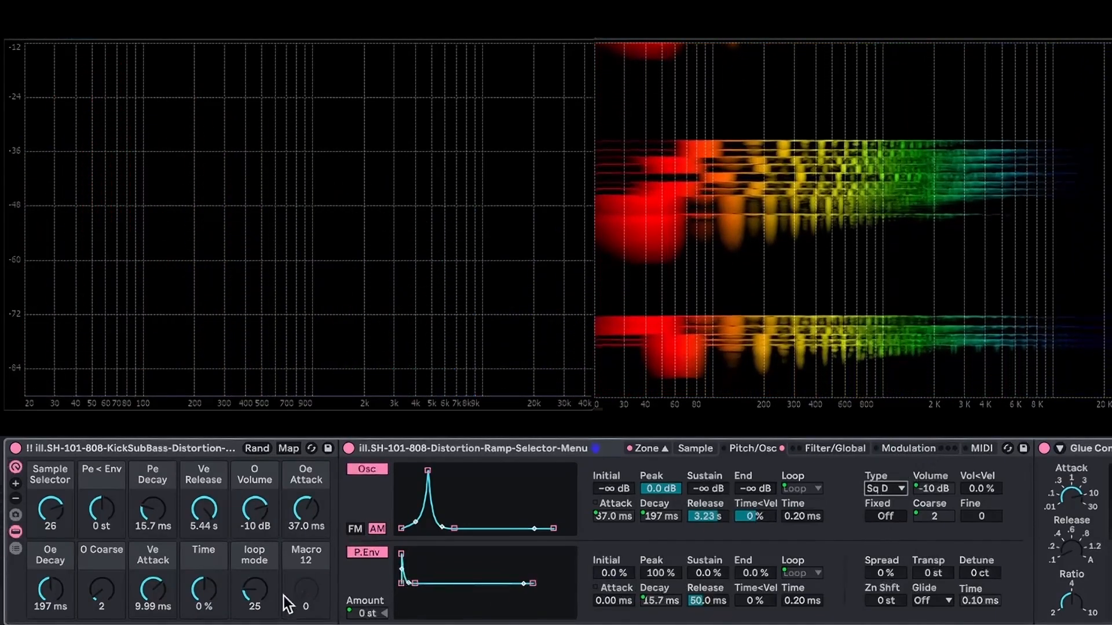
Step: Set the loop mode macro to 0, the oscillator envelope decay to 5.79 s, and the oscillator's Coarse tuning to 0.25
{"action": "left_click_drag", "start_coordinate": [262, 588], "coordinate": [262, 606]}
{"action": "scroll", "coordinate": [60, 592], "scroll_direction": "right", "scroll_amount": 1}
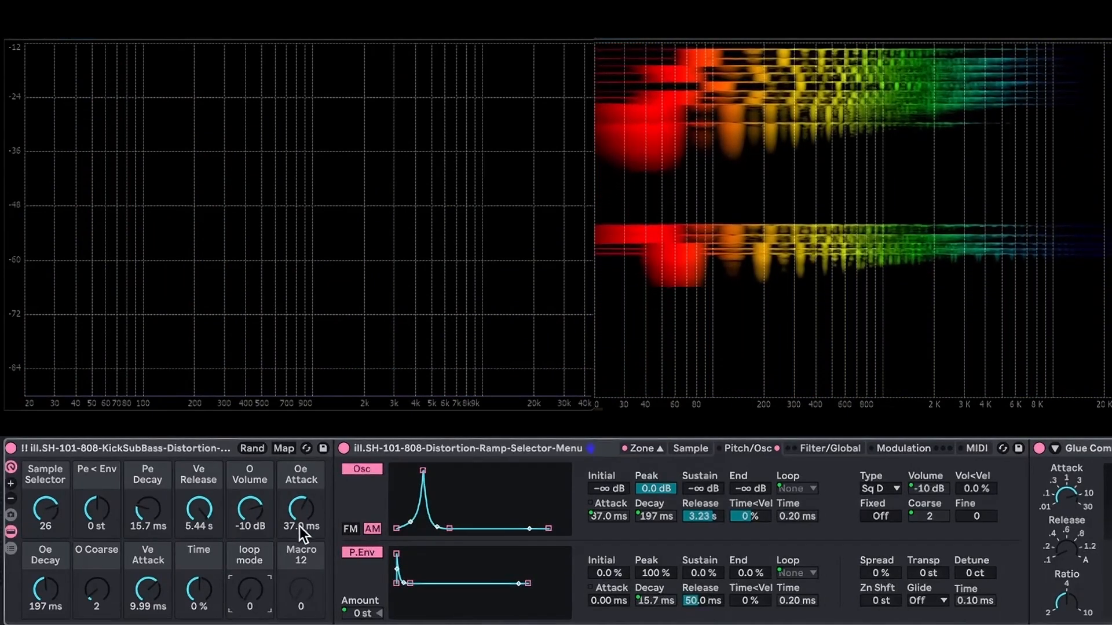
{"action": "right_click", "coordinate": [50, 587]}
{"action": "left_click", "coordinate": [43, 593]}
{"action": "left_click_drag", "start_coordinate": [44, 592], "coordinate": [101, 600]}
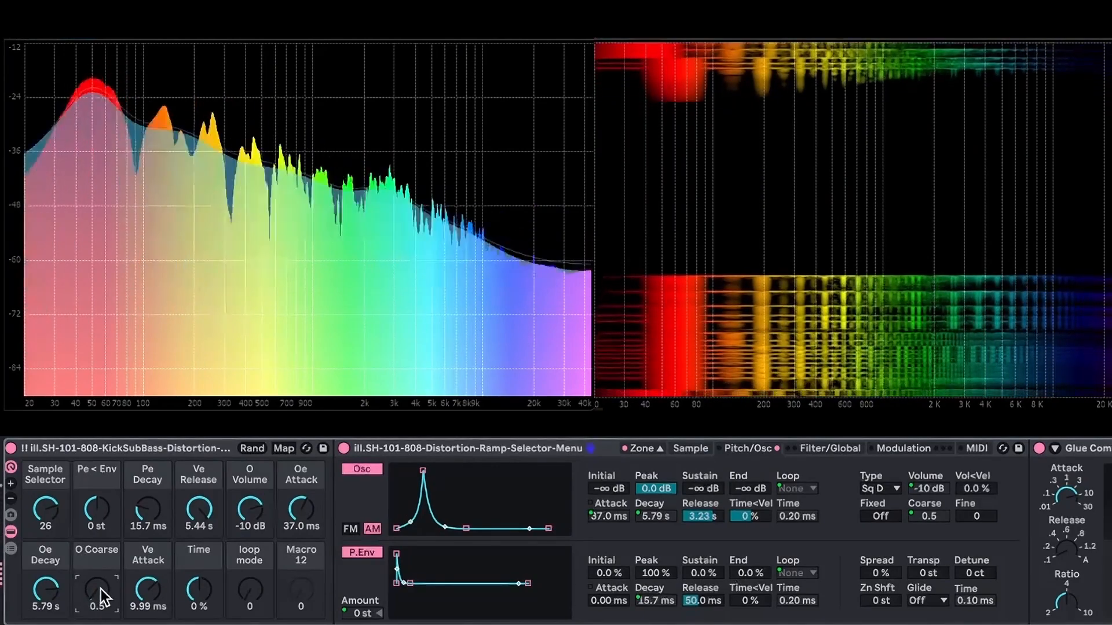
{"action": "left_click_drag", "start_coordinate": [100, 589], "coordinate": [102, 589]}
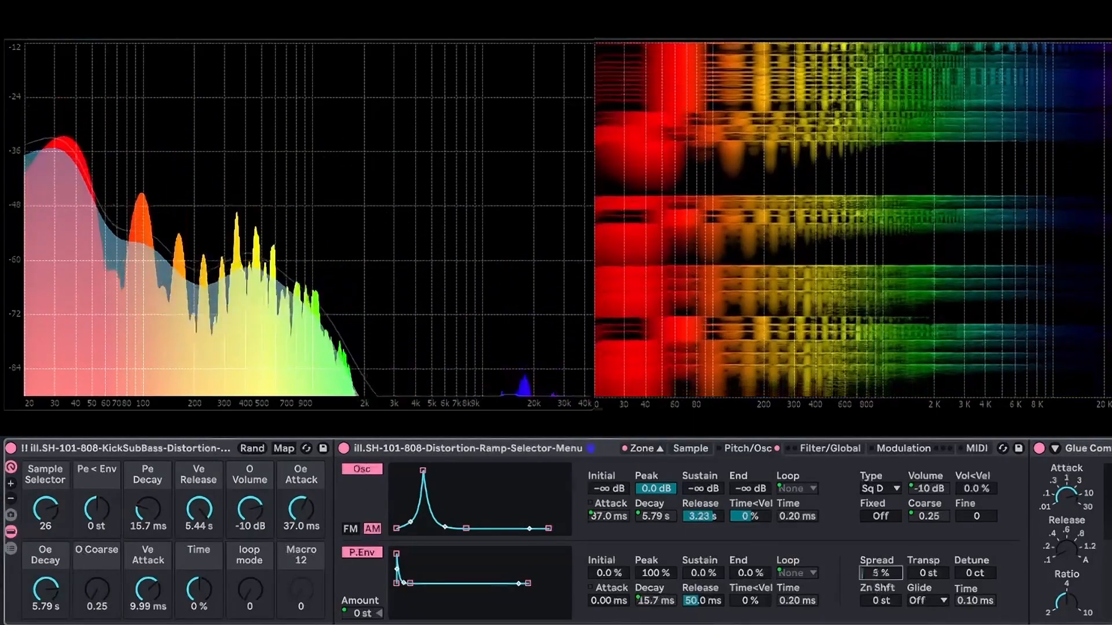
Step: Try raising the sampler's Spread to 52 %, and reset it to 0 %
{"action": "left_click_drag", "start_coordinate": [845, 573], "coordinate": [826, 466]}
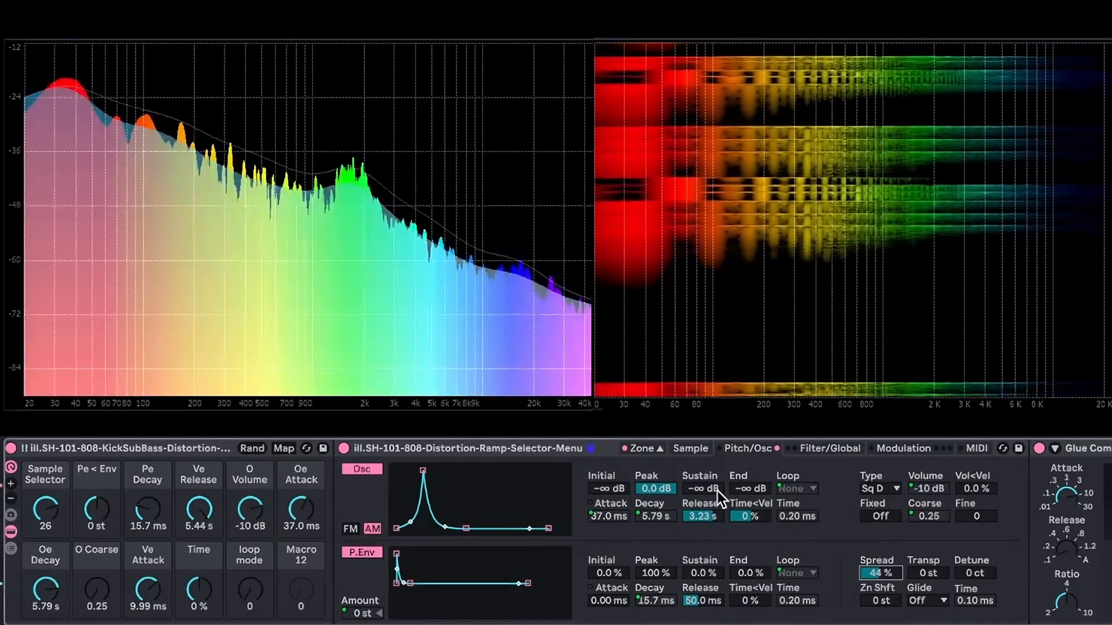
{"action": "left_click_drag", "start_coordinate": [865, 569], "coordinate": [866, 549]}
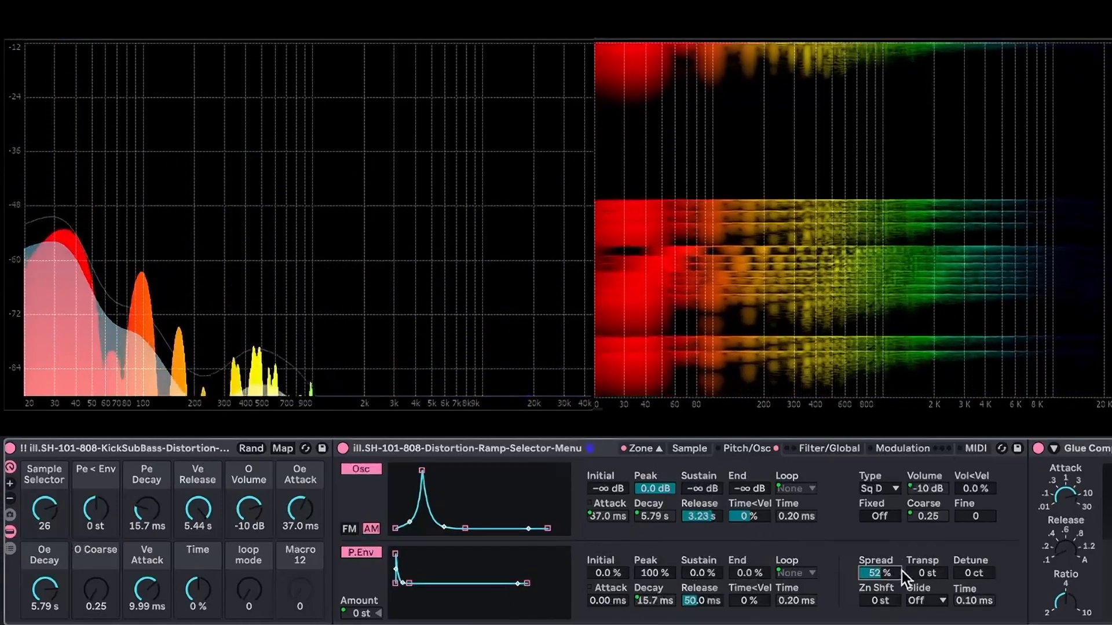
{"action": "double_click", "coordinate": [880, 577]}
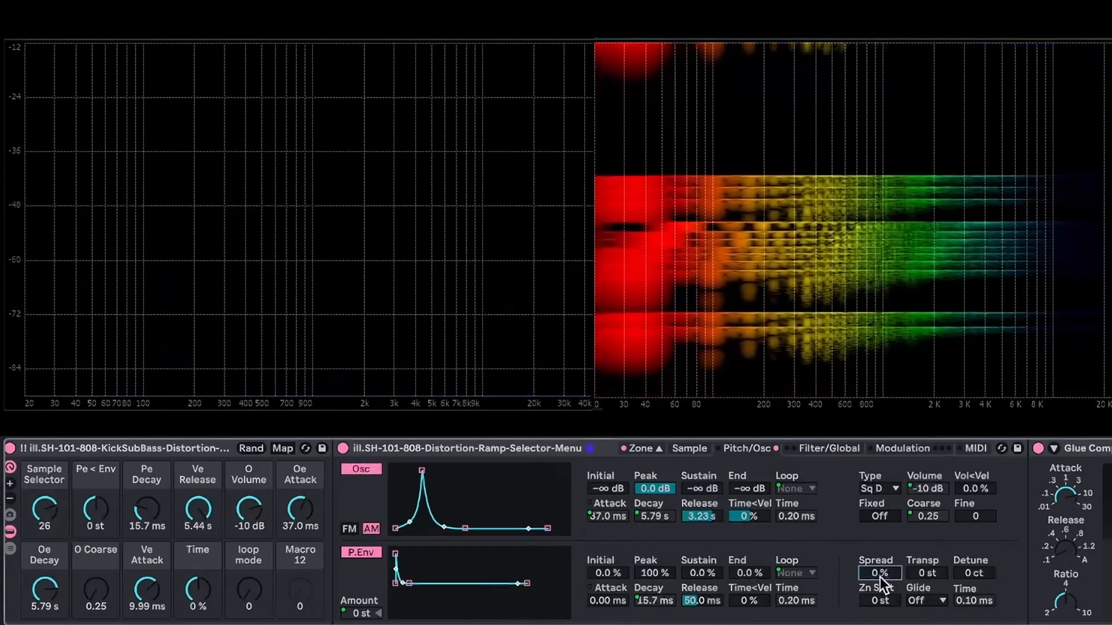
Step: Turn on the oscillator's Fixed mode at 100 Hz with a Multi of 0.1, and change its waveform to Sine
{"action": "left_click", "coordinate": [879, 515]}
{"action": "left_click_drag", "start_coordinate": [923, 516], "coordinate": [978, 530]}
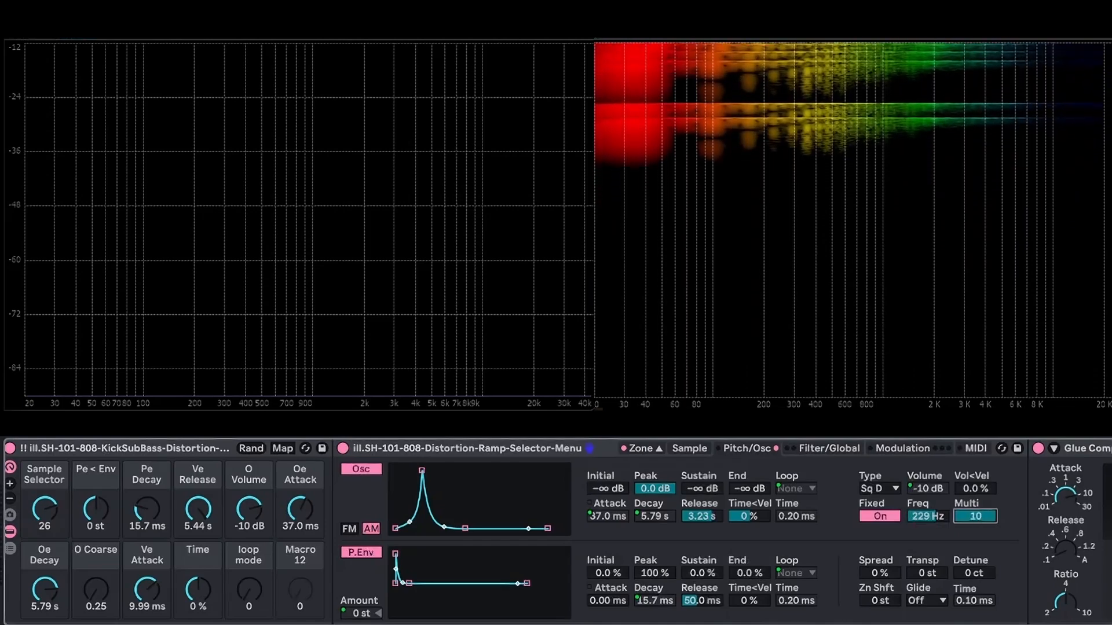
{"action": "double_click", "coordinate": [933, 518]}
{"action": "left_click", "coordinate": [866, 515]}
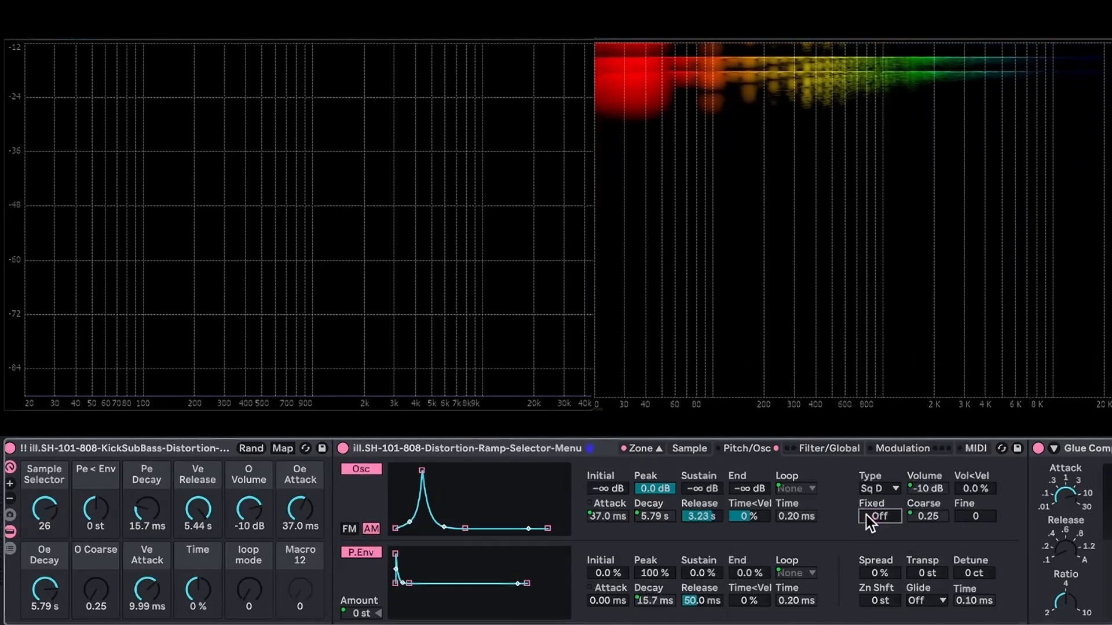
{"action": "left_click", "coordinate": [867, 515]}
{"action": "left_click", "coordinate": [873, 490]}
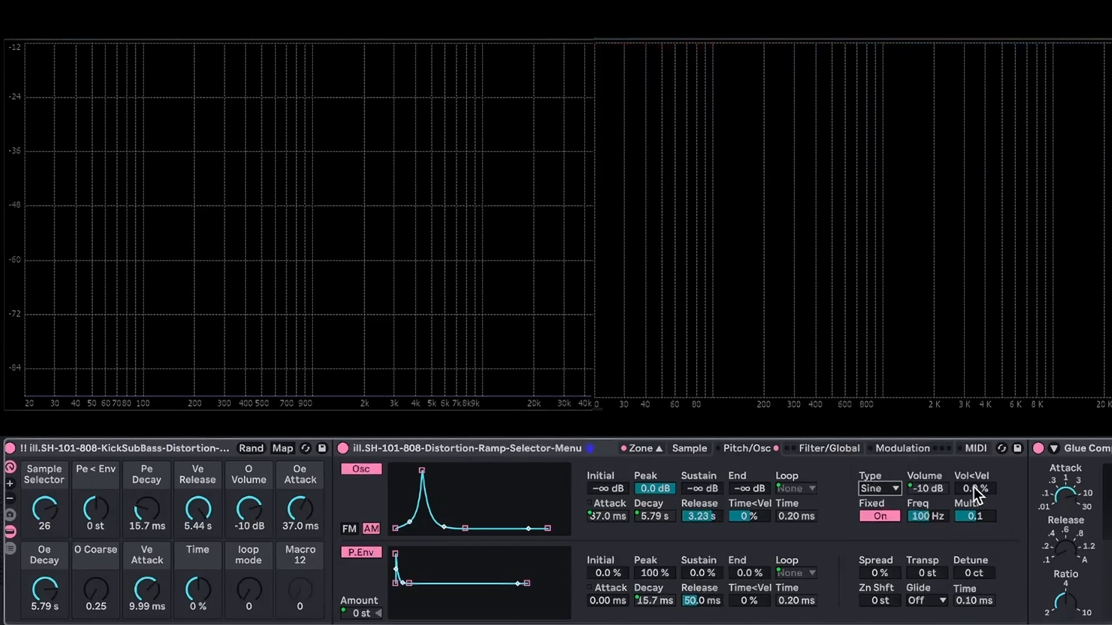
Step: Set the oscillator's Vol<Vel to 100 % and its volume macro to -4.7 dB
{"action": "left_click_drag", "start_coordinate": [974, 488], "coordinate": [974, 457]}
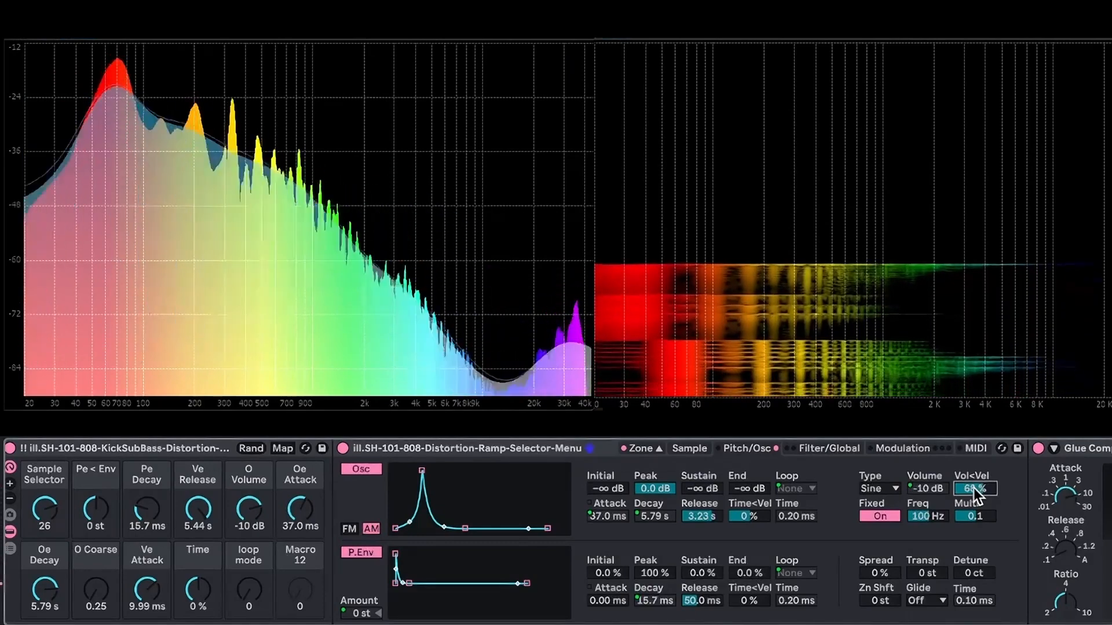
{"action": "left_click_drag", "start_coordinate": [974, 489], "coordinate": [974, 457]}
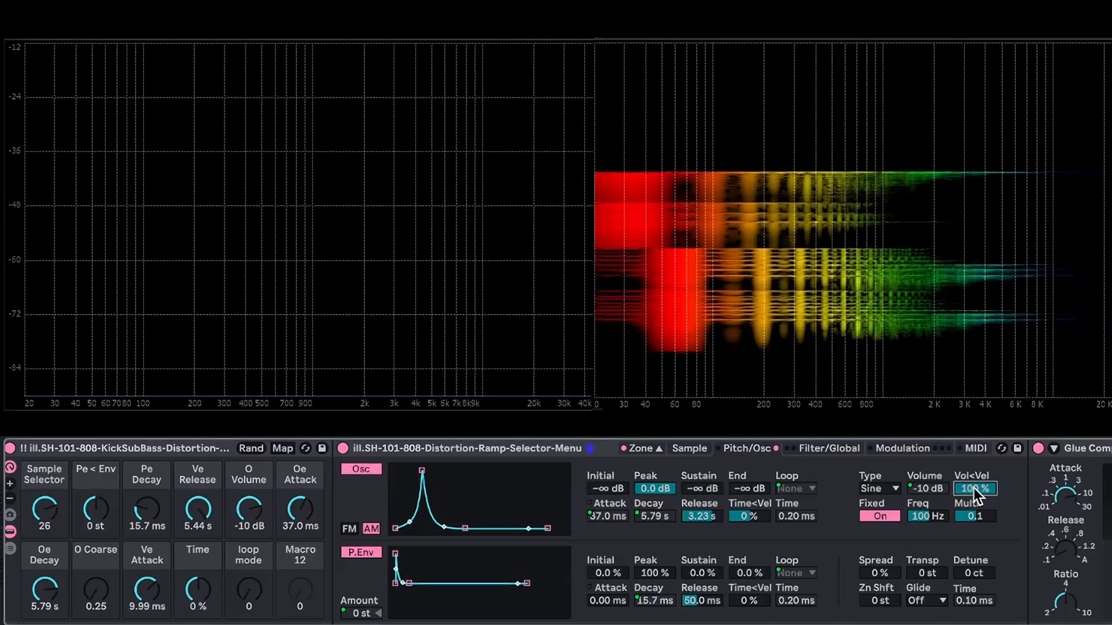
{"action": "mouse_move", "coordinate": [243, 512]}
{"action": "left_mouse_down"}
{"action": "mouse_move", "coordinate": [243, 486]}
{"action": "mouse_move", "coordinate": [247, 518]}
{"action": "mouse_move", "coordinate": [259, 522]}
{"action": "left_mouse_up"}
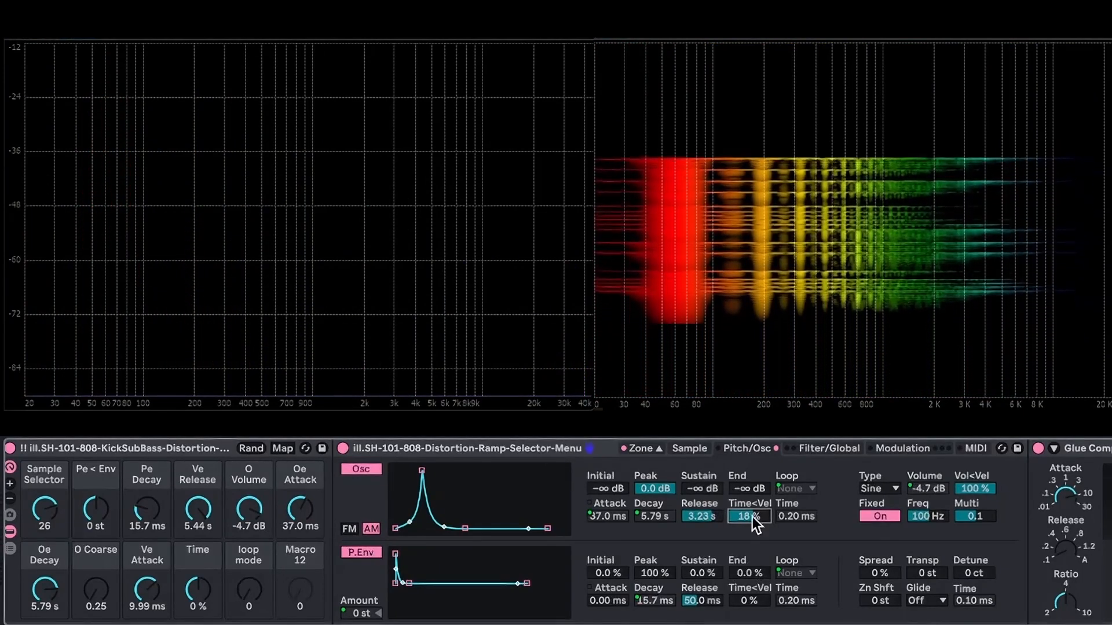
Step: Raise the oscillator envelope's Time<Vel to 57 %
{"action": "left_click_drag", "start_coordinate": [752, 516], "coordinate": [752, 508]}
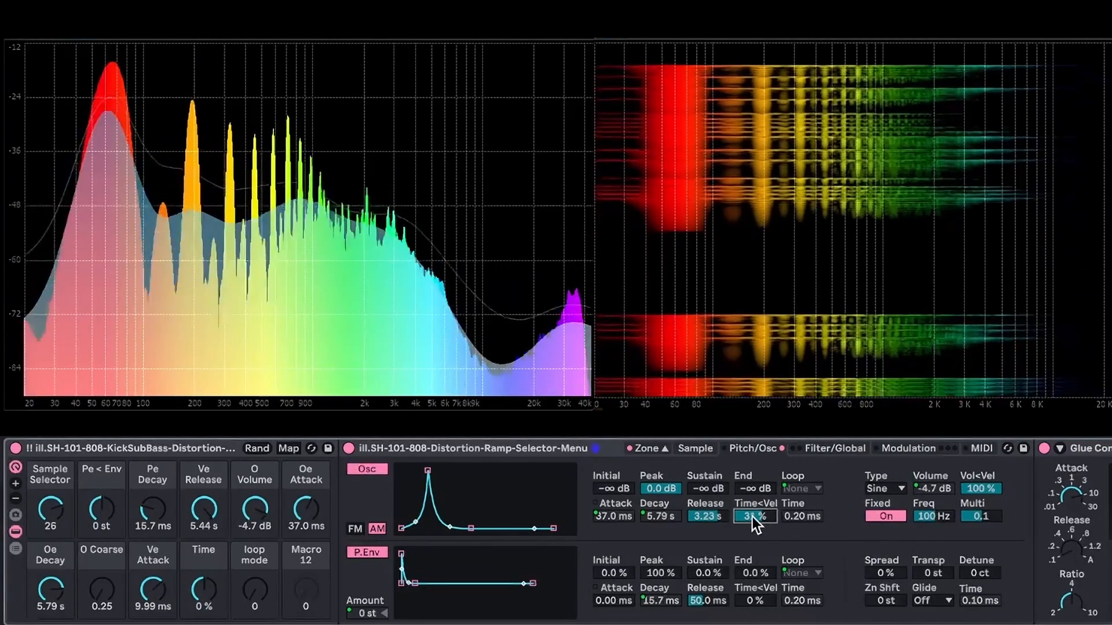
{"action": "scroll", "coordinate": [752, 516], "scroll_direction": "right", "scroll_amount": 1}
{"action": "left_click_drag", "start_coordinate": [752, 516], "coordinate": [752, 509]}
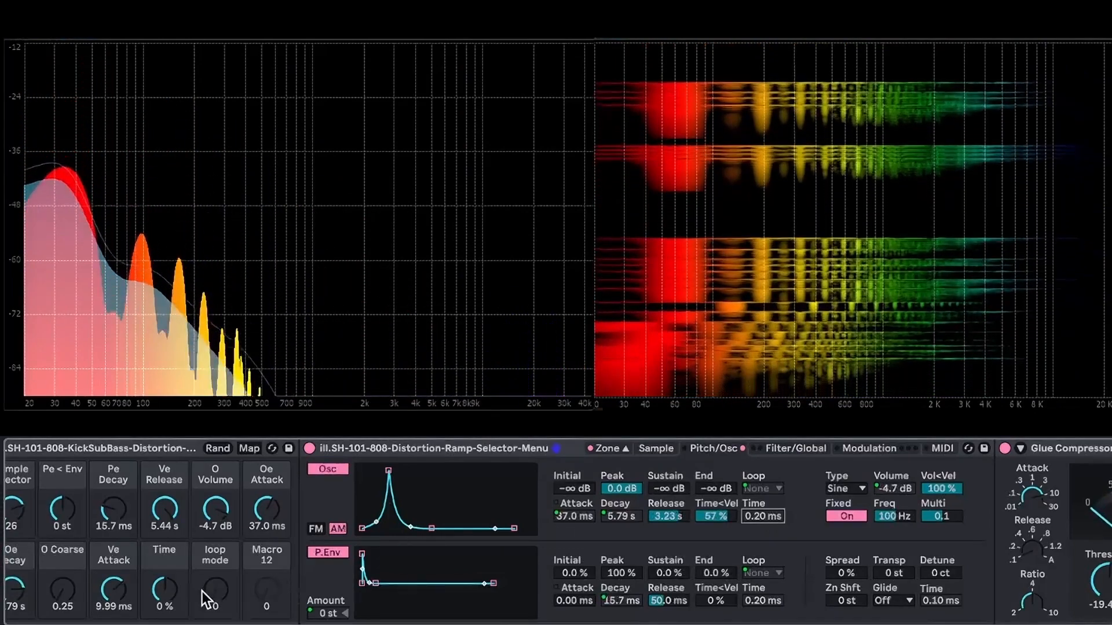
Step: Set the pitch envelope amount to +12 st and lengthen its decay to 1.02 s
{"action": "scroll", "coordinate": [173, 520], "scroll_direction": "left", "scroll_amount": 2}
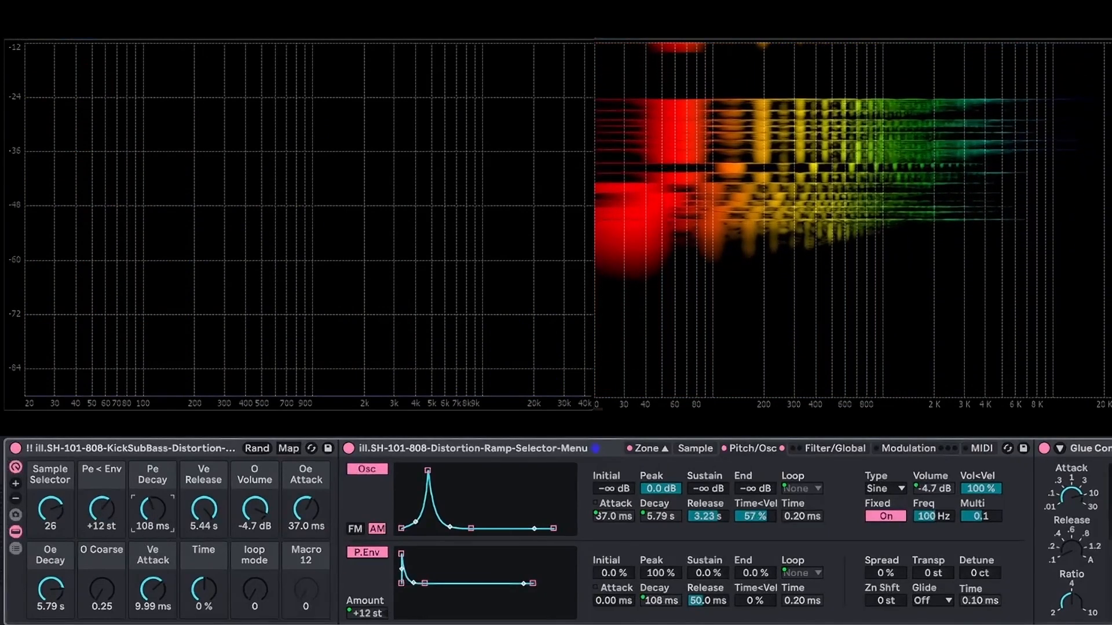
{"action": "left_click_drag", "start_coordinate": [158, 514], "coordinate": [159, 530]}
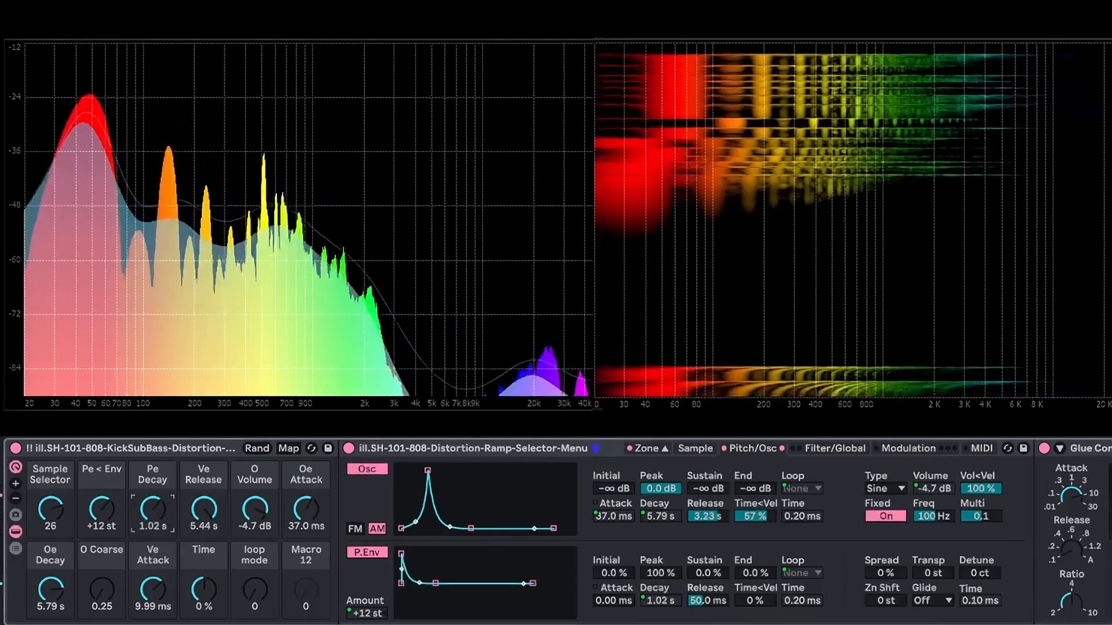
Step: Set the loop mode macro to 9, with decays of 2.05 s for the oscillator envelope and 1.02 s for the pitch envelope
{"action": "mouse_move", "coordinate": [246, 596]}
{"action": "left_mouse_down"}
{"action": "mouse_move", "coordinate": [246, 582]}
{"action": "mouse_move", "coordinate": [265, 594]}
{"action": "left_mouse_up"}
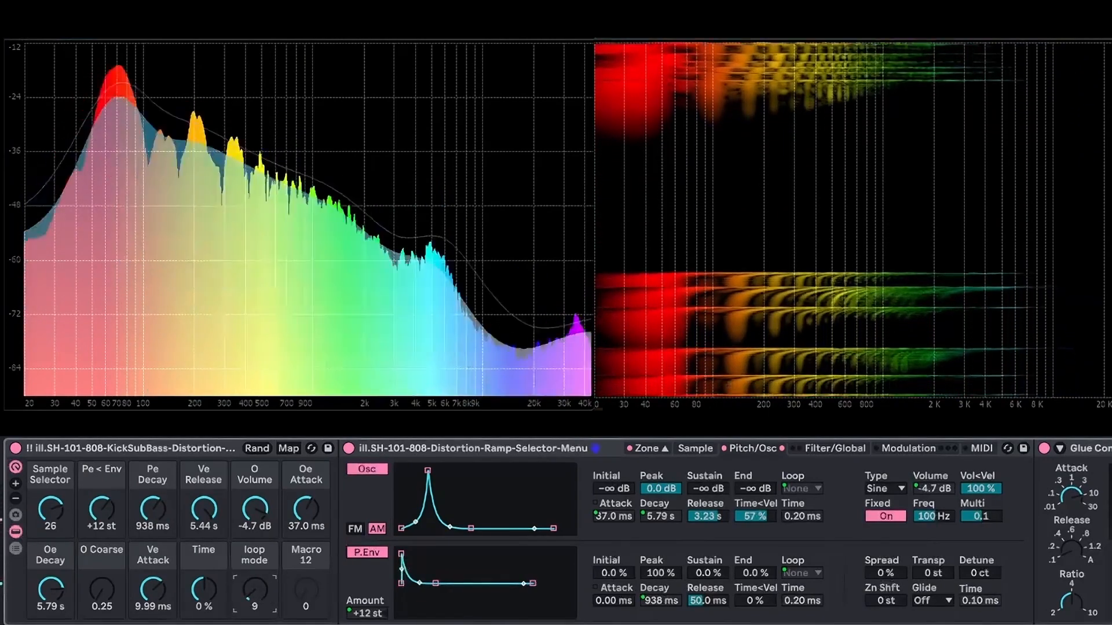
{"action": "mouse_move", "coordinate": [52, 592]}
{"action": "left_mouse_down"}
{"action": "mouse_move", "coordinate": [51, 611]}
{"action": "mouse_move", "coordinate": [51, 573]}
{"action": "left_mouse_up"}
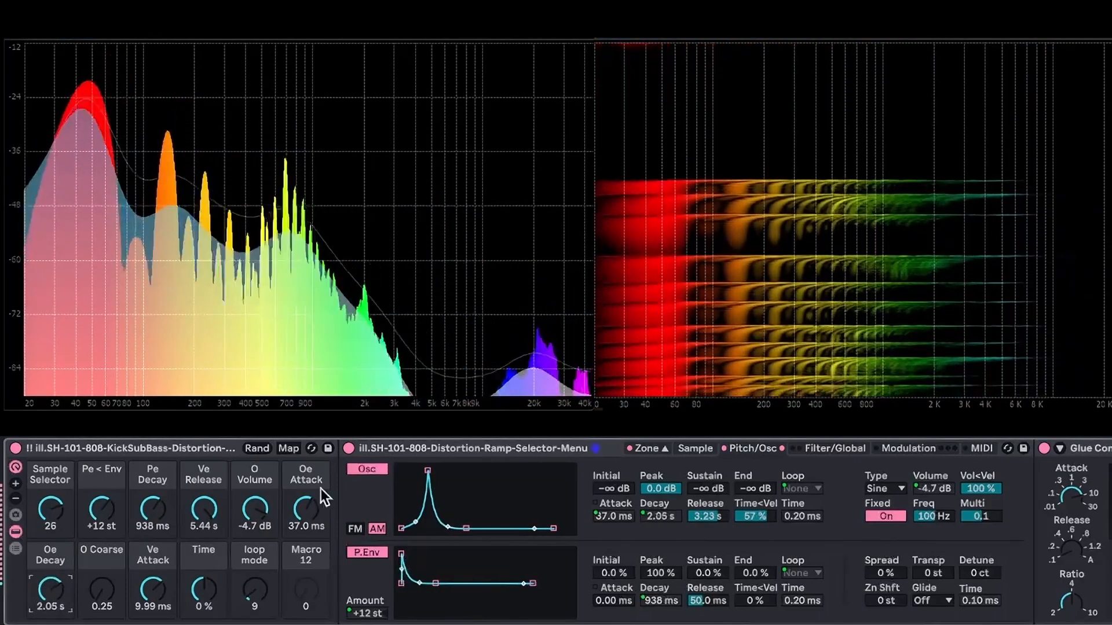
{"action": "mouse_move", "coordinate": [156, 511]}
{"action": "left_mouse_down"}
{"action": "mouse_move", "coordinate": [156, 527]}
{"action": "mouse_move", "coordinate": [156, 498]}
{"action": "left_mouse_up"}
Step: Raise the loop mode macro to 26 and shorten the oscillator envelope decay to 98.6 ms
{"action": "left_click_drag", "start_coordinate": [255, 591], "coordinate": [255, 576]}
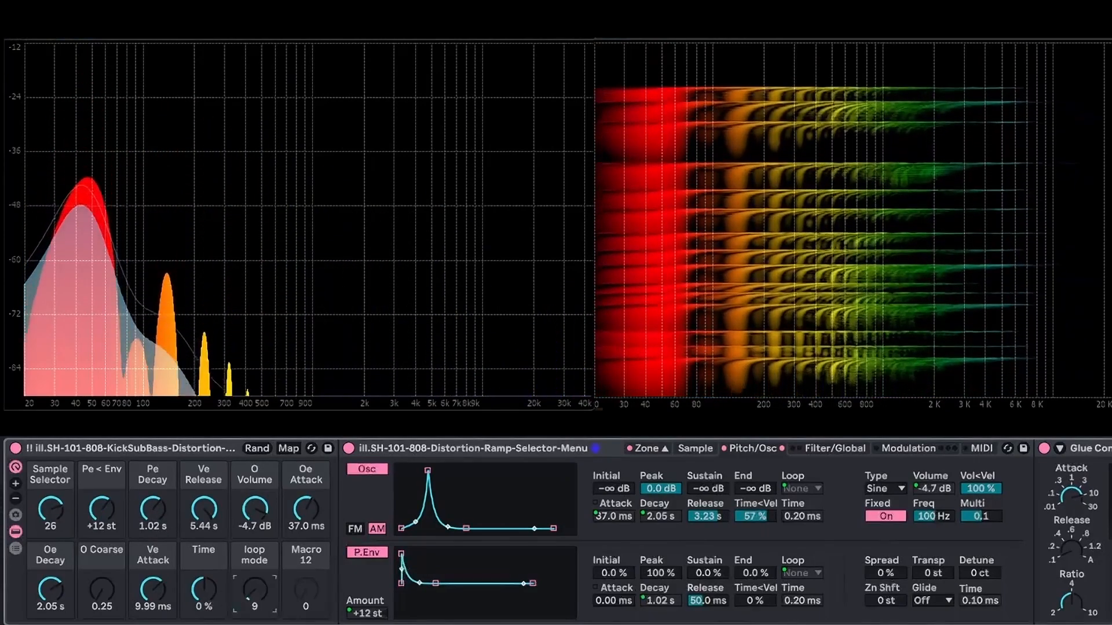
{"action": "left_click_drag", "start_coordinate": [258, 589], "coordinate": [258, 584]}
{"action": "left_click_drag", "start_coordinate": [51, 590], "coordinate": [50, 605]}
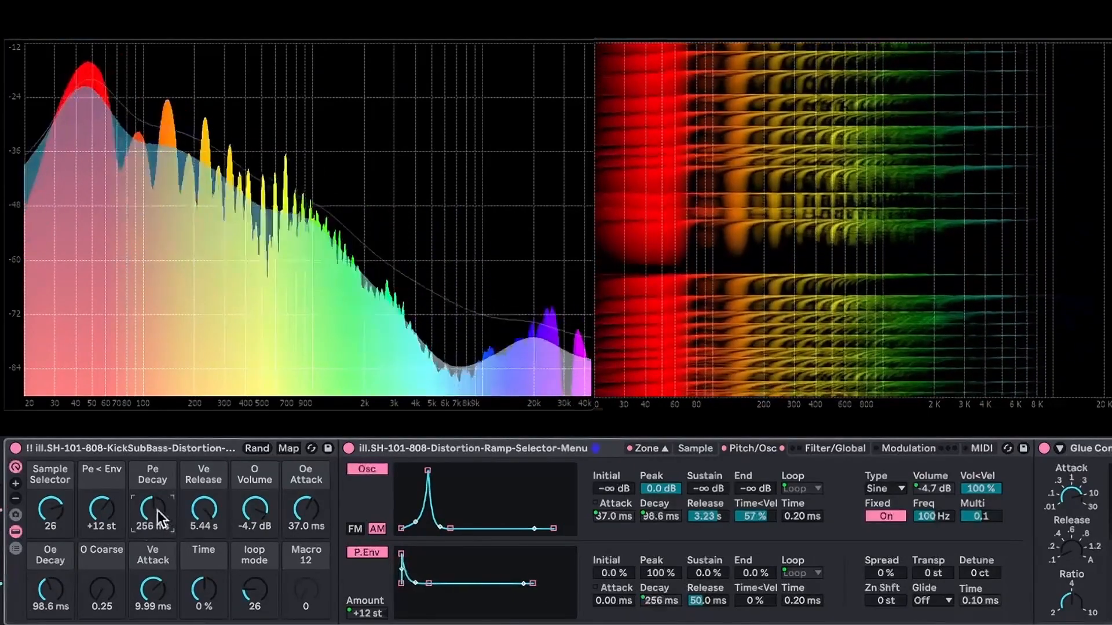
Step: Shorten the pitch envelope decay to 5.66 ms and the oscillator envelope decay to 1.00 ms with the rack macros
{"action": "left_click_drag", "start_coordinate": [157, 511], "coordinate": [157, 524]}
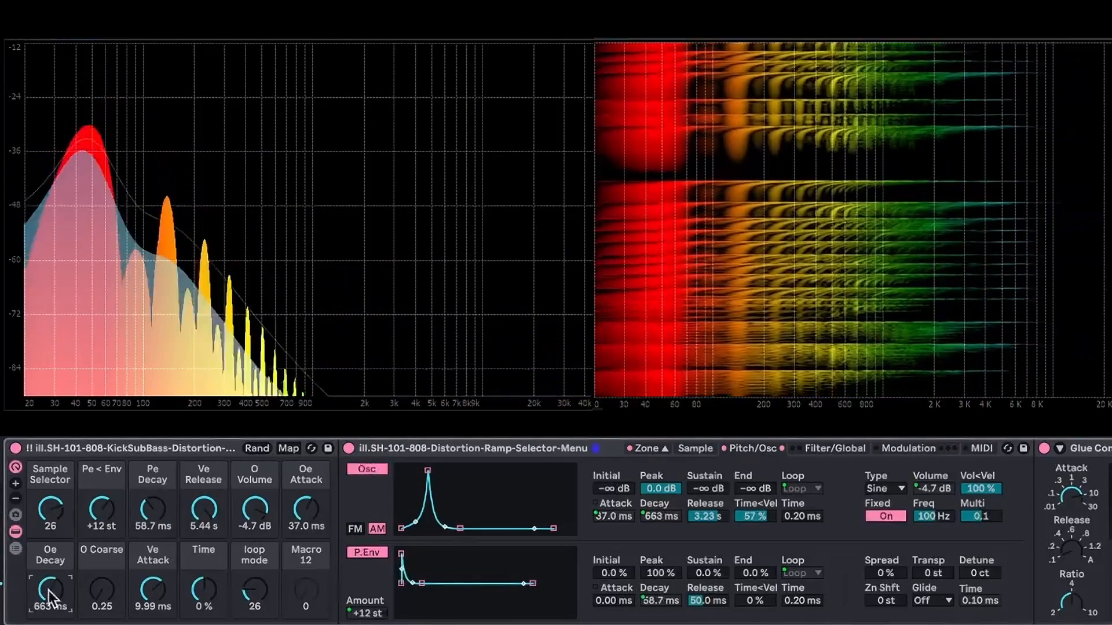
{"action": "left_click_drag", "start_coordinate": [50, 590], "coordinate": [50, 584]}
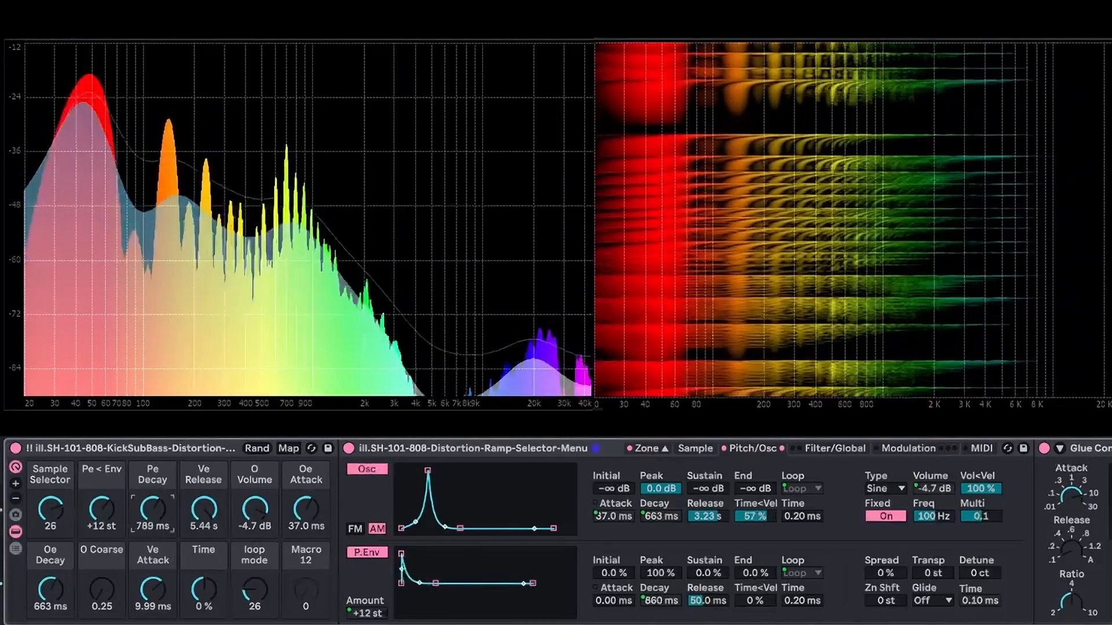
{"action": "left_click_drag", "start_coordinate": [50, 590], "coordinate": [50, 591]}
{"action": "mouse_move", "coordinate": [138, 530]}
{"action": "left_mouse_down"}
{"action": "mouse_move", "coordinate": [149, 518]}
{"action": "mouse_move", "coordinate": [149, 544]}
{"action": "left_mouse_up"}
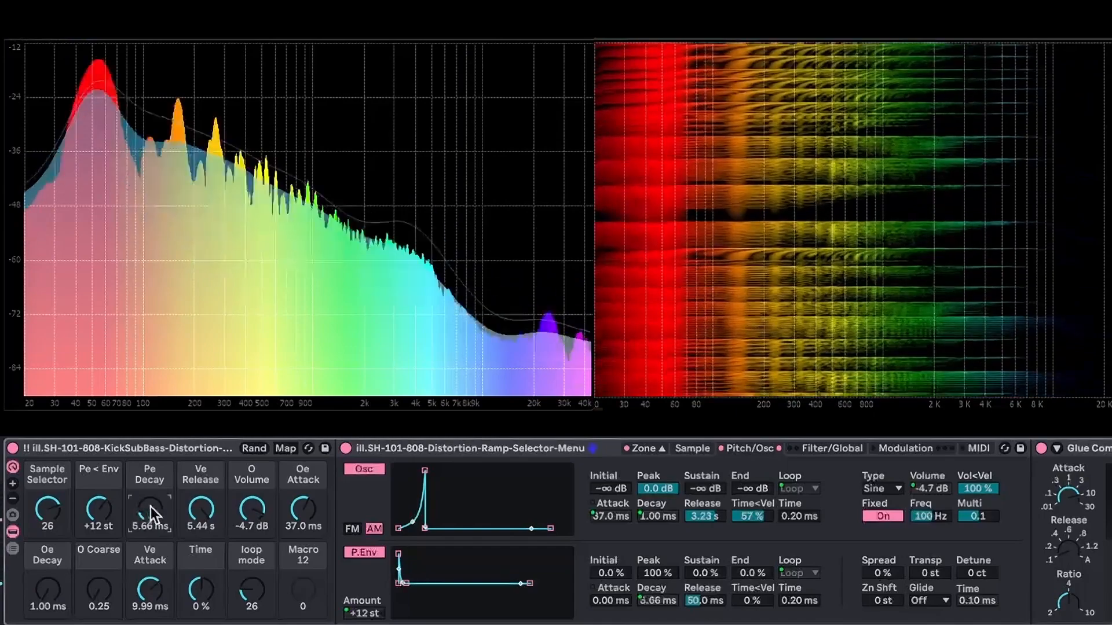
Step: Set the oscillator envelope attack to 0.00 ms and decay to 197 ms, the pitch envelope decay to 108 ms, and O Coarse to 9
{"action": "left_click_drag", "start_coordinate": [303, 504], "coordinate": [305, 512]}
{"action": "left_click_drag", "start_coordinate": [25, 596], "coordinate": [35, 598]}
{"action": "mouse_move", "coordinate": [130, 509]}
{"action": "left_mouse_down"}
{"action": "mouse_move", "coordinate": [130, 490]}
{"action": "mouse_move", "coordinate": [130, 500]}
{"action": "left_mouse_up"}
{"action": "left_click_drag", "start_coordinate": [44, 571], "coordinate": [43, 561]}
{"action": "left_click_drag", "start_coordinate": [84, 593], "coordinate": [84, 579]}
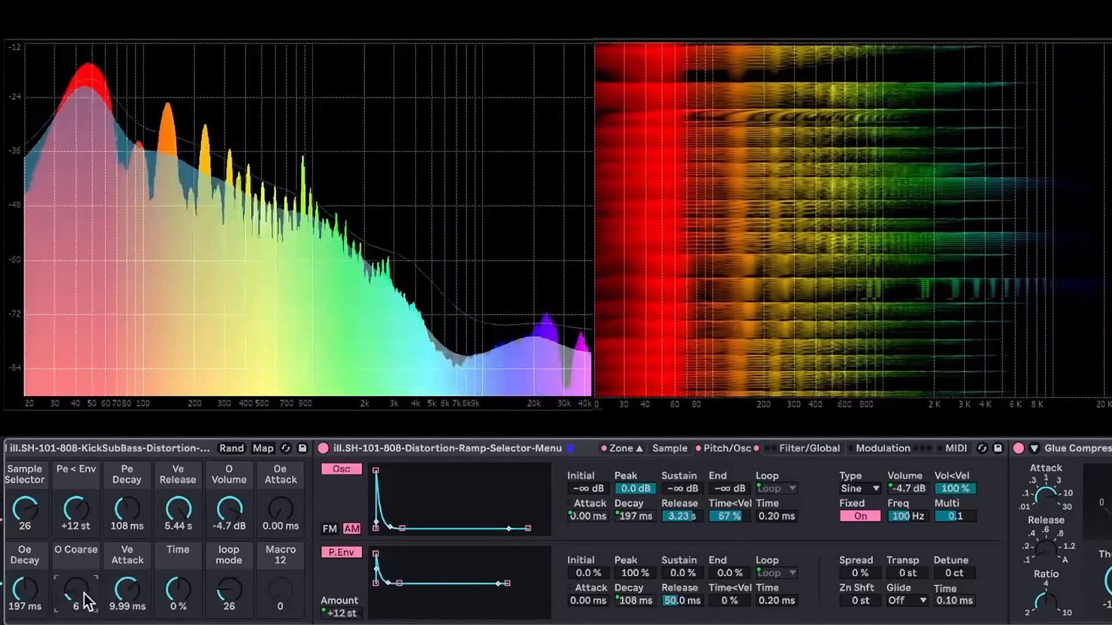
Step: Raise the loop mode macro to 127 and set the pitch envelope's Time<Vel to 78 %
{"action": "left_click_drag", "start_coordinate": [227, 616], "coordinate": [225, 608]}
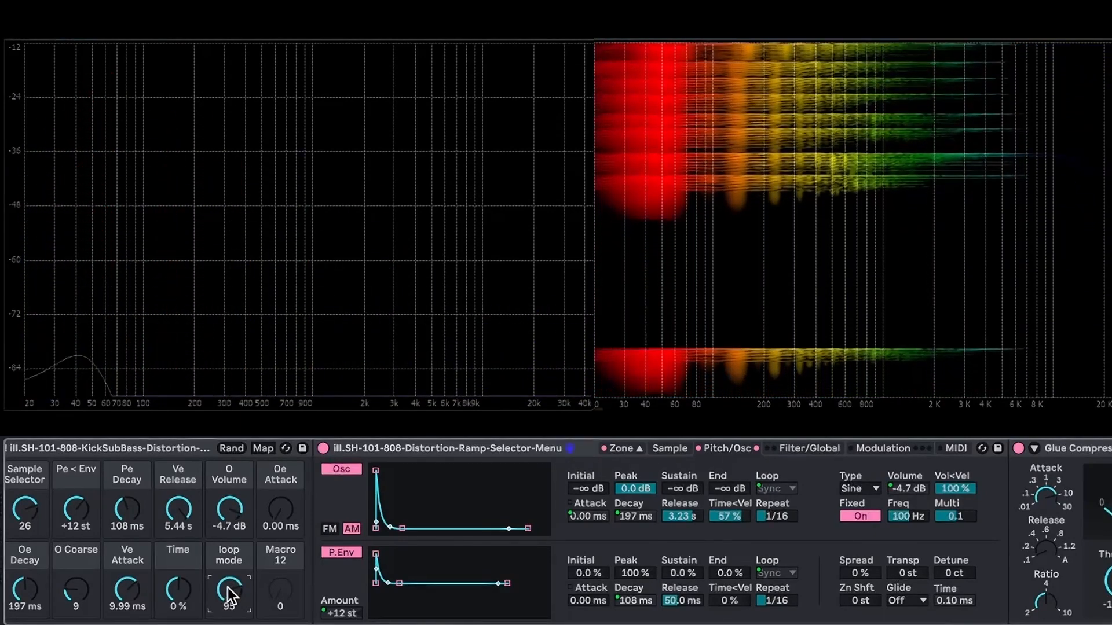
{"action": "left_click_drag", "start_coordinate": [228, 589], "coordinate": [228, 602]}
{"action": "scroll", "coordinate": [802, 440], "scroll_direction": "right", "scroll_amount": 1}
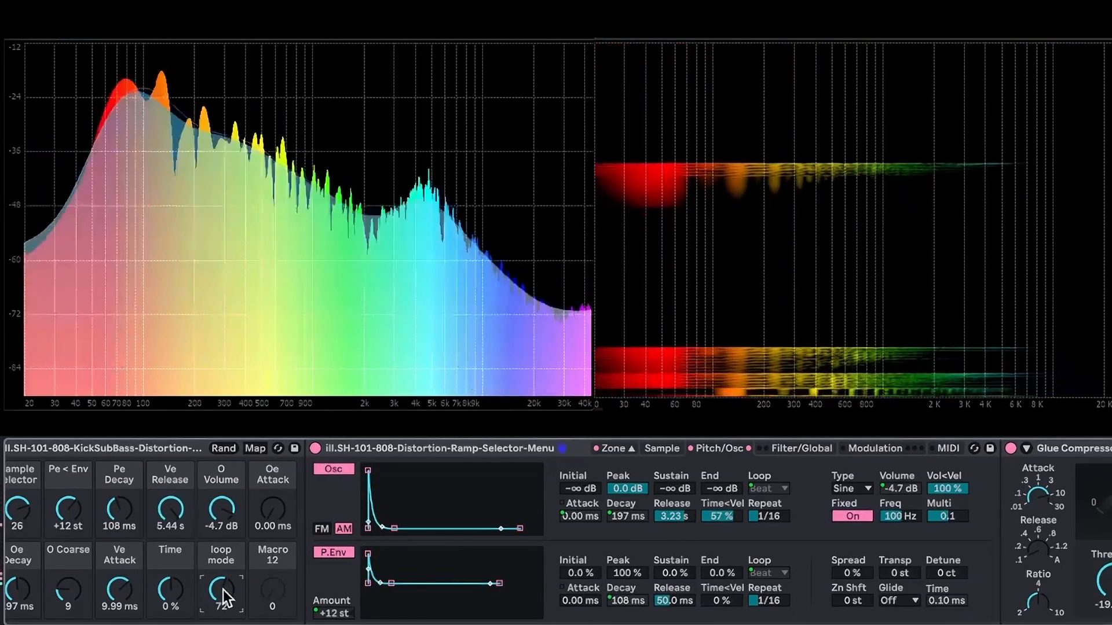
{"action": "left_click_drag", "start_coordinate": [224, 590], "coordinate": [223, 562]}
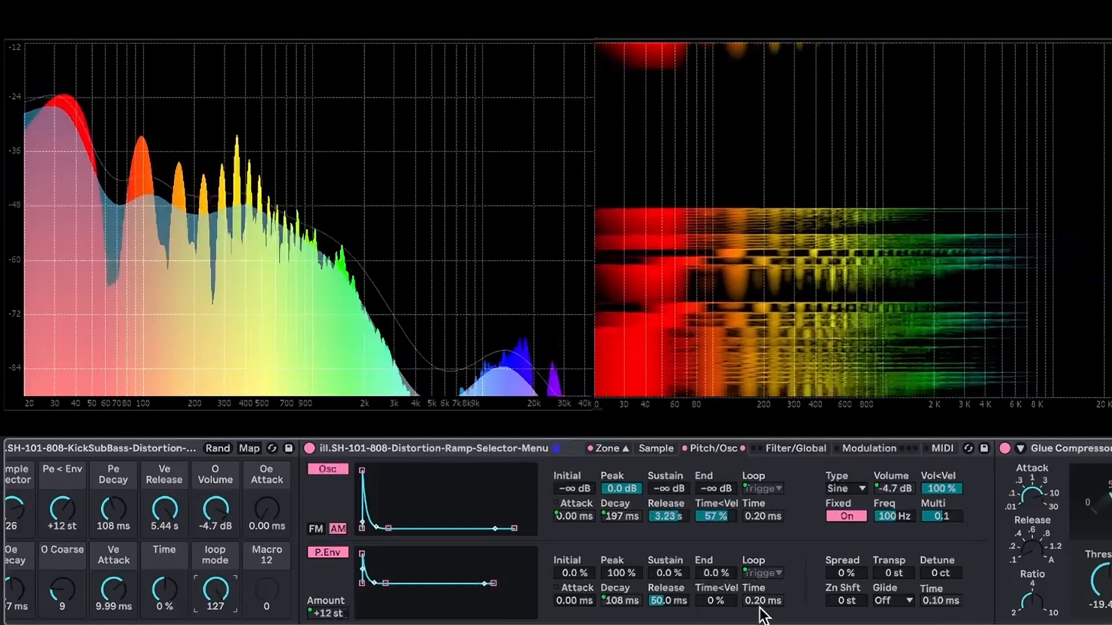
{"action": "left_click_drag", "start_coordinate": [728, 600], "coordinate": [728, 553]}
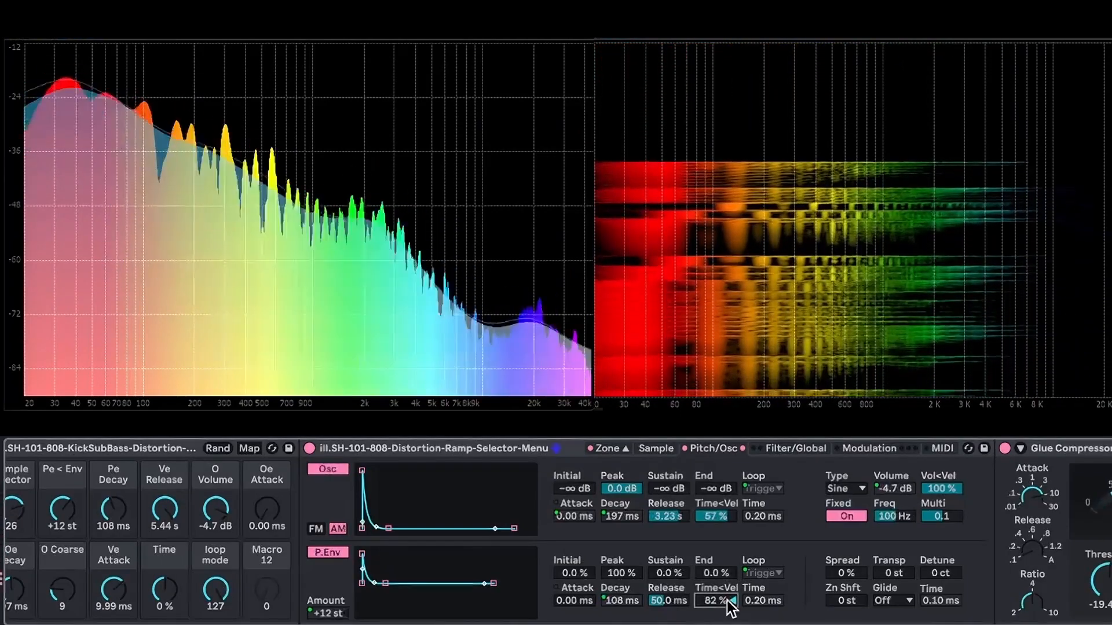
{"action": "left_click_drag", "start_coordinate": [727, 600], "coordinate": [727, 605]}
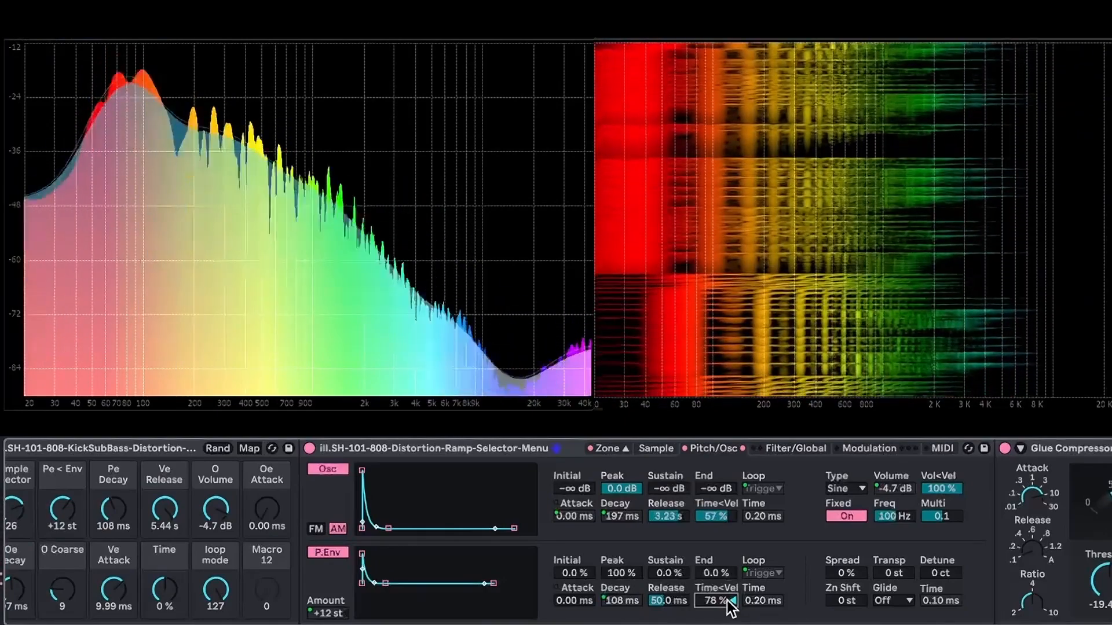
Step: Try a zone shift of +11 st and reset it to 0 st
{"action": "scroll", "coordinate": [731, 607], "scroll_direction": "left", "scroll_amount": 2}
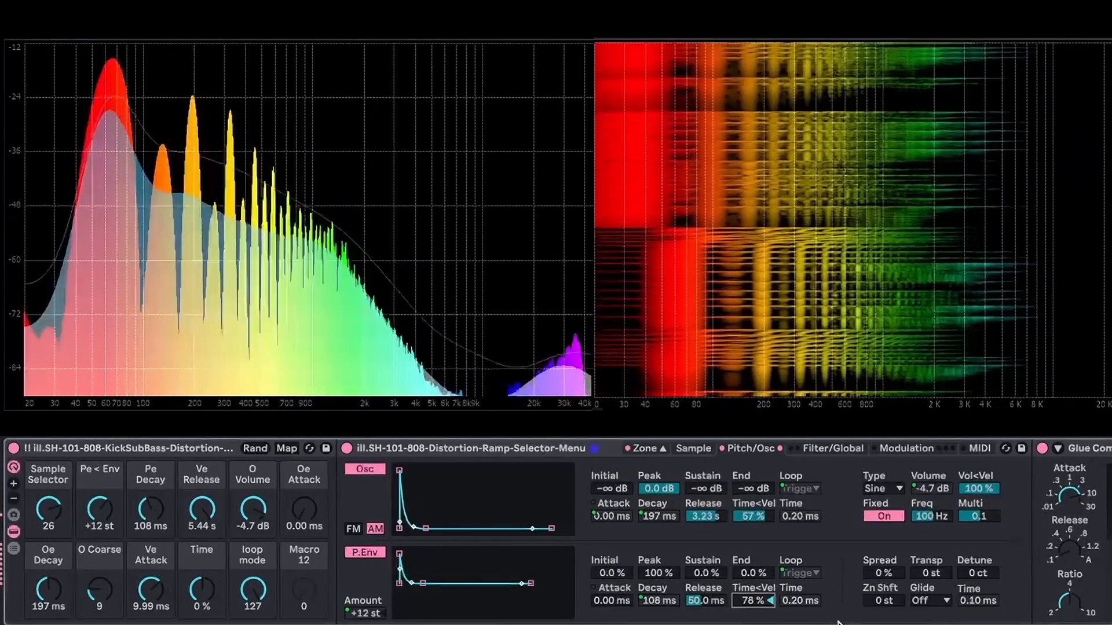
{"action": "left_click_drag", "start_coordinate": [890, 604], "coordinate": [890, 579]}
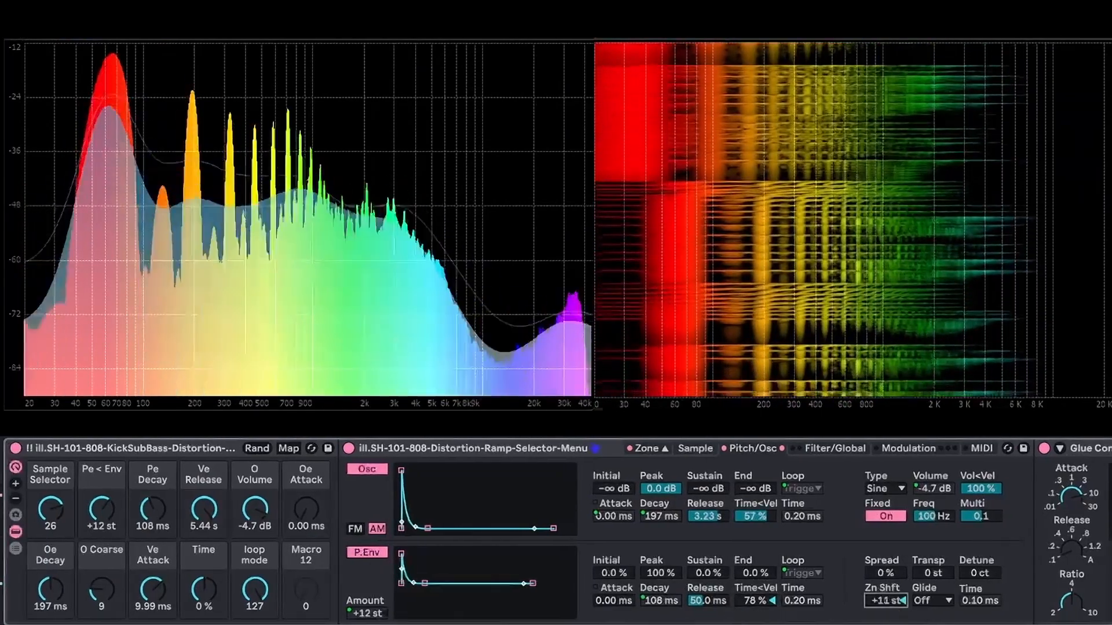
{"action": "double_click", "coordinate": [889, 601]}
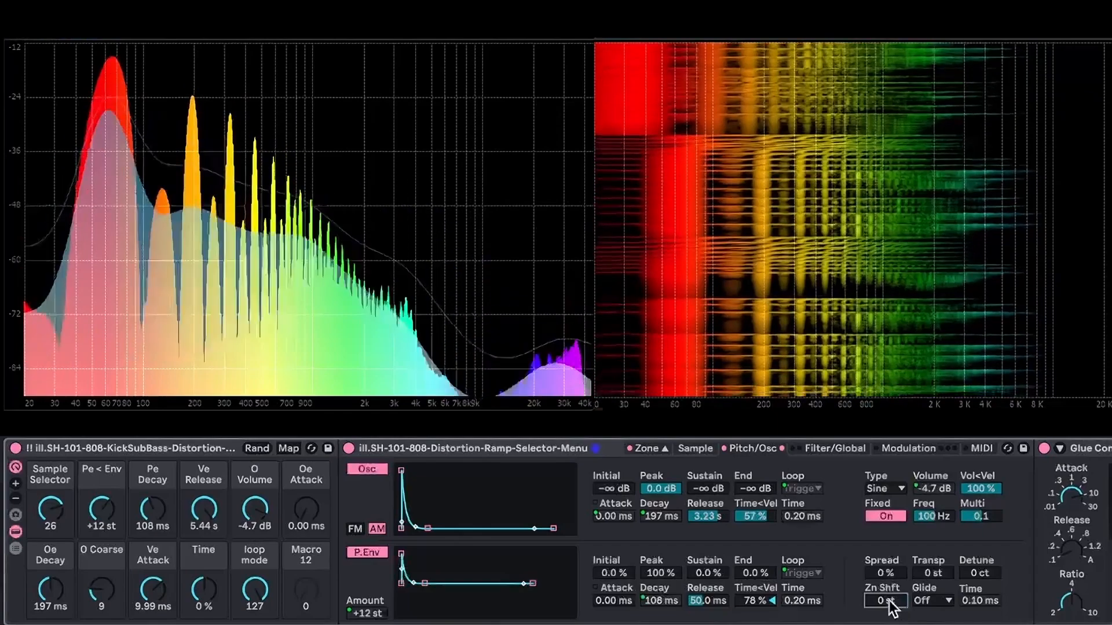
Step: Show the sampler's Filter/Global settings and bend the attack slope of the volume envelope
{"action": "scroll", "coordinate": [871, 543], "scroll_direction": "right", "scroll_amount": 5}
{"action": "scroll", "coordinate": [871, 543], "scroll_direction": "right", "scroll_amount": 6}
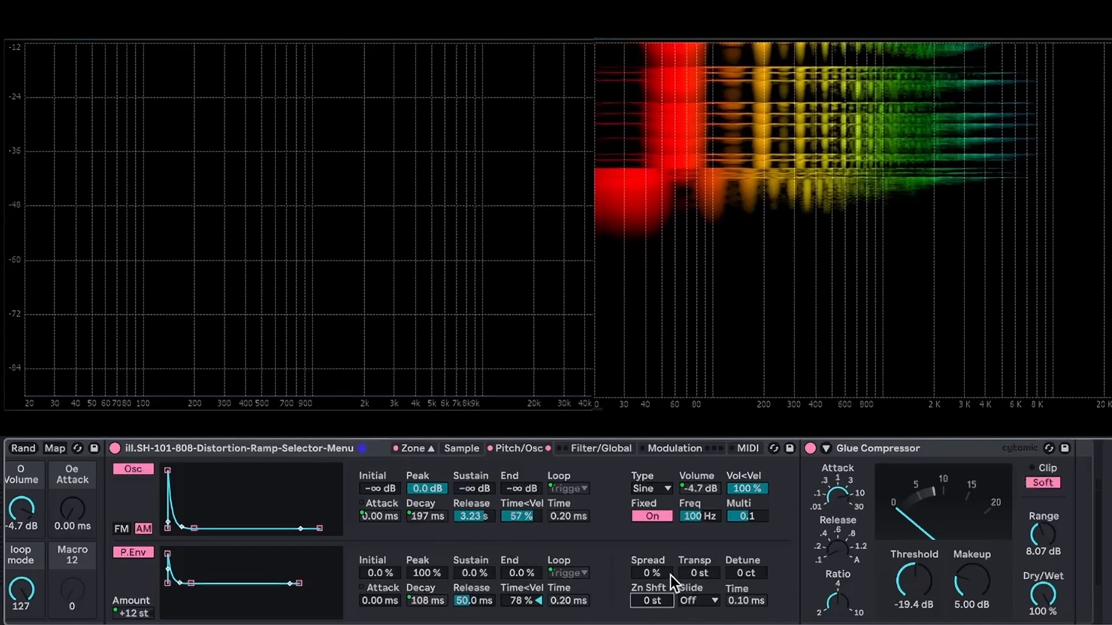
{"action": "left_click", "coordinate": [602, 449]}
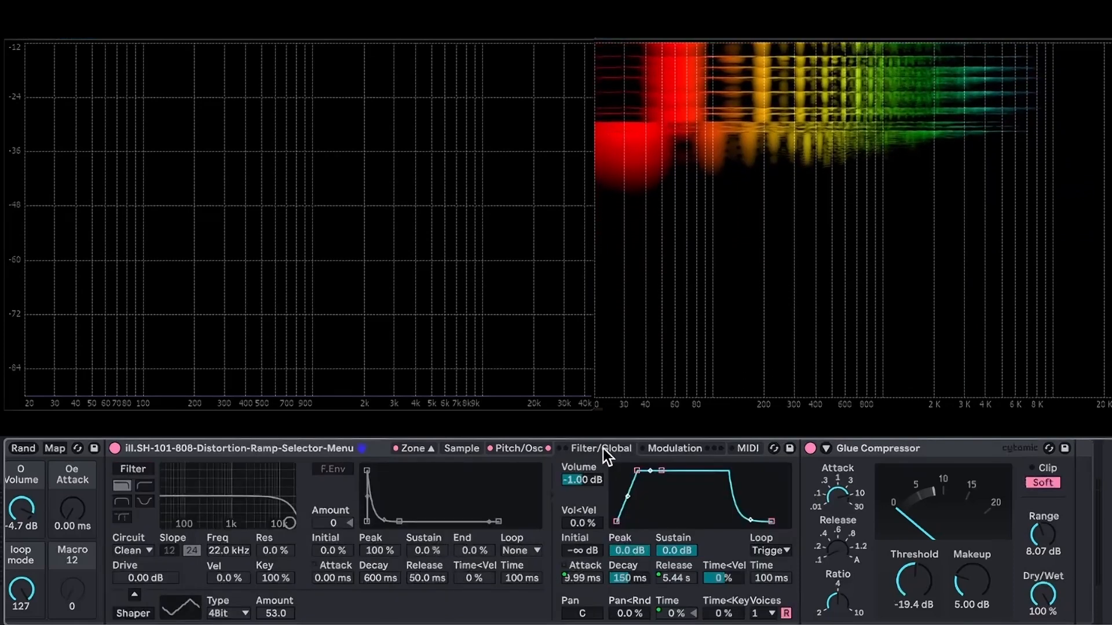
{"action": "scroll", "coordinate": [592, 514], "scroll_direction": "right", "scroll_amount": 3}
{"action": "scroll", "coordinate": [592, 514], "scroll_direction": "left", "scroll_amount": 5}
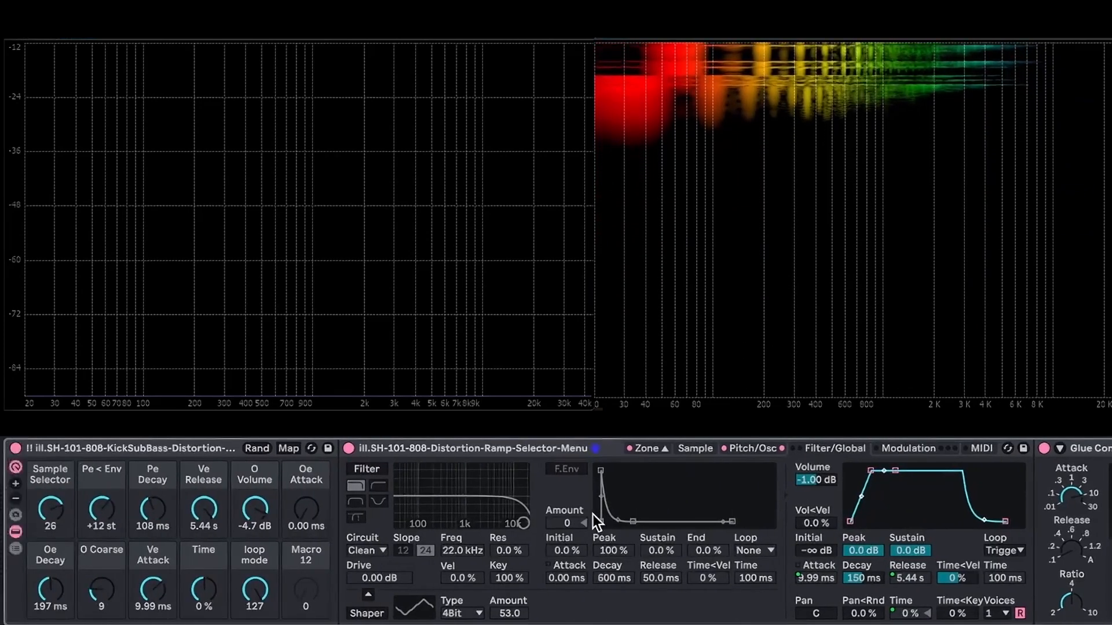
{"action": "scroll", "coordinate": [579, 513], "scroll_direction": "right", "scroll_amount": 1}
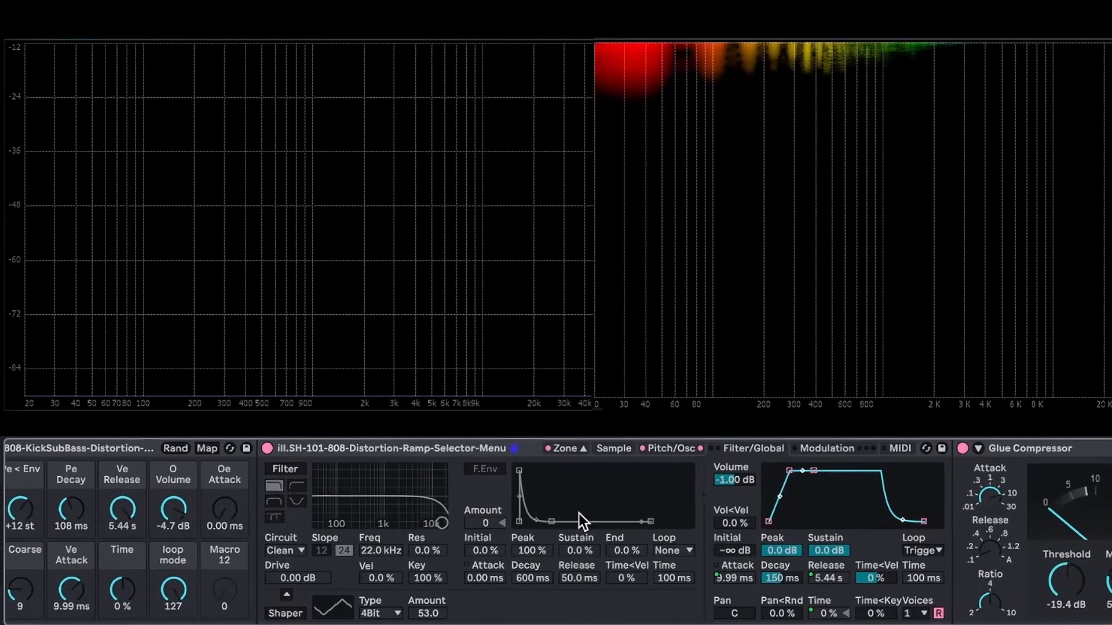
{"action": "left_click_drag", "start_coordinate": [778, 499], "coordinate": [778, 480]}
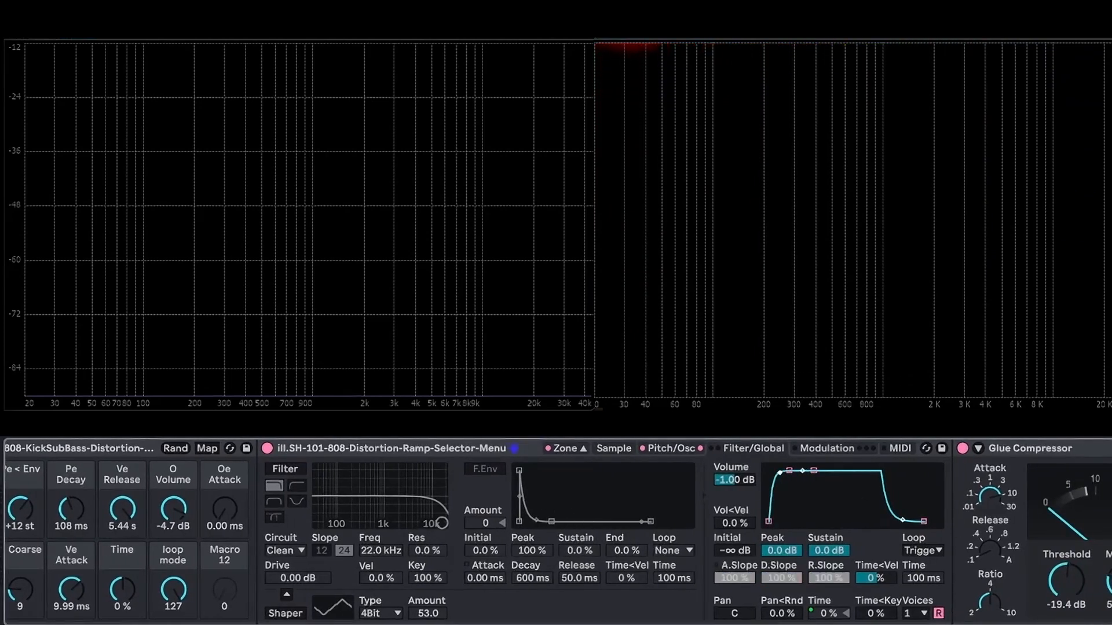
Step: Map the volume envelope's Loop to the loop mode macro and shorten its loop time to 0.26 ms
{"action": "left_click", "coordinate": [926, 551]}
{"action": "right_click", "coordinate": [923, 552]}
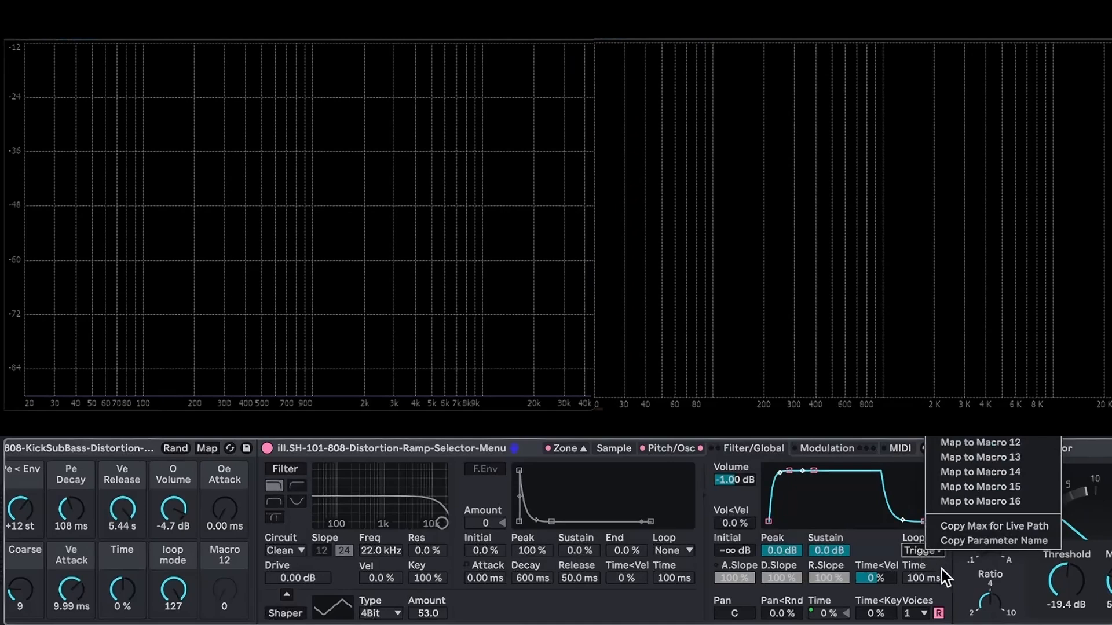
{"action": "left_click", "coordinate": [1023, 424]}
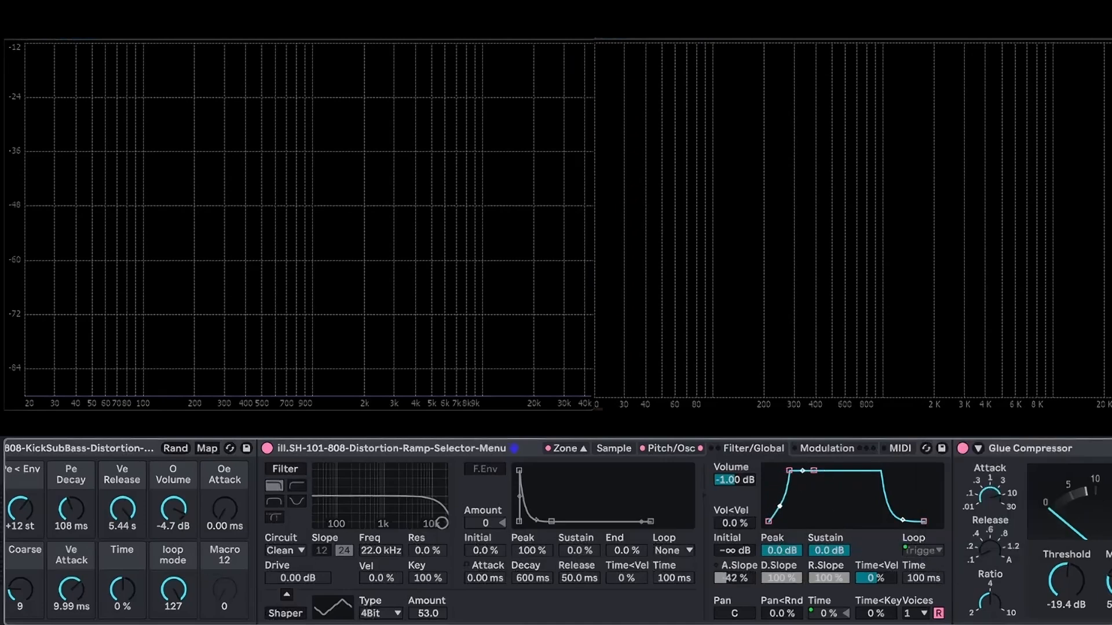
{"action": "left_click", "coordinate": [753, 568]}
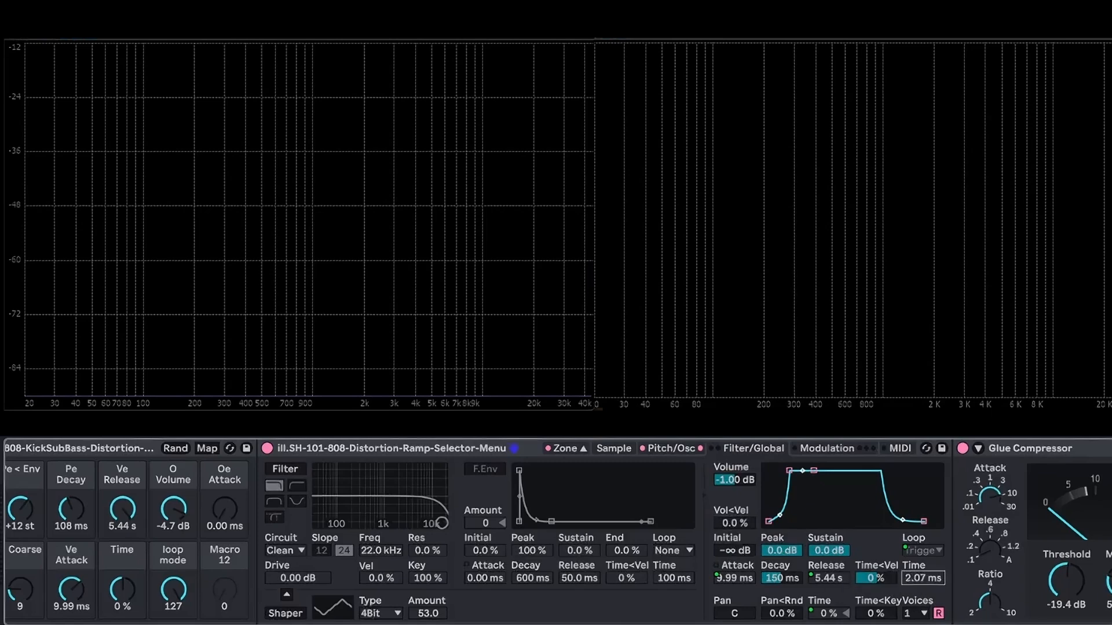
{"action": "scroll", "coordinate": [896, 623], "scroll_direction": "left", "scroll_amount": 2}
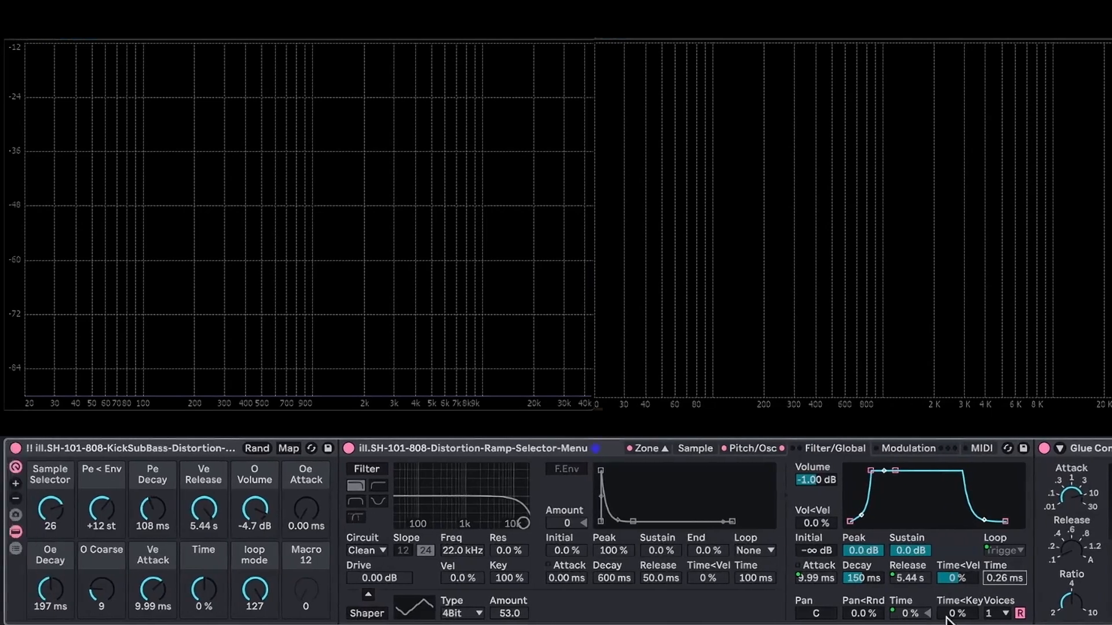
Step: Try the volume envelope's Time<Key at about 84 %
{"action": "scroll", "coordinate": [944, 620], "scroll_direction": "right", "scroll_amount": 5}
{"action": "left_click_drag", "start_coordinate": [751, 615], "coordinate": [751, 614]}
{"action": "left_click", "coordinate": [769, 615]}
{"action": "left_click", "coordinate": [771, 617]}
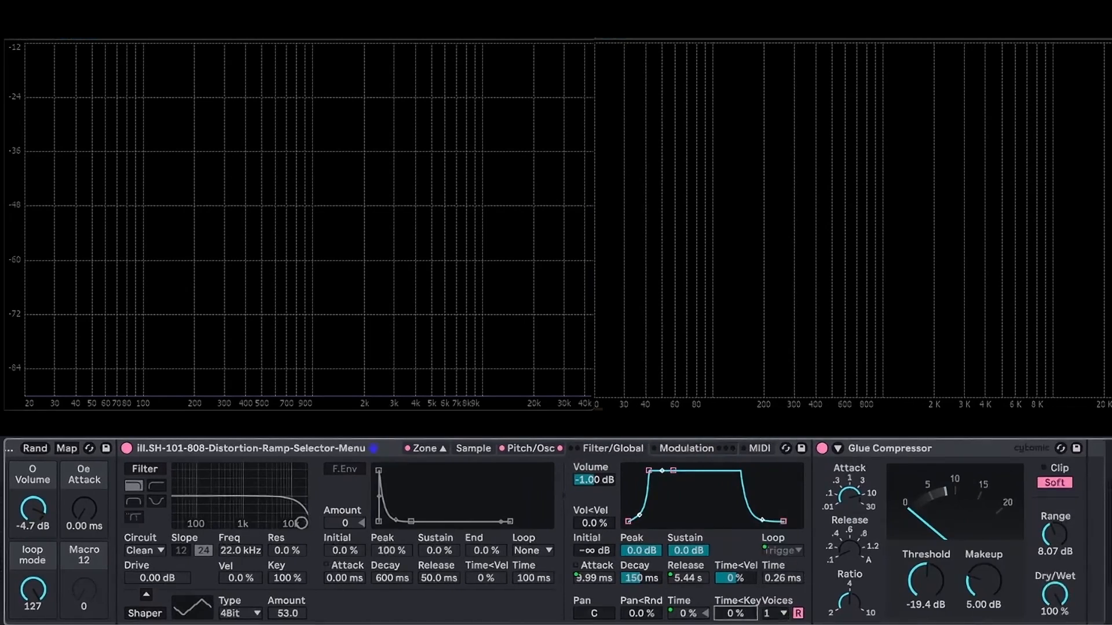
{"action": "scroll", "coordinate": [739, 619], "scroll_direction": "left", "scroll_amount": 1}
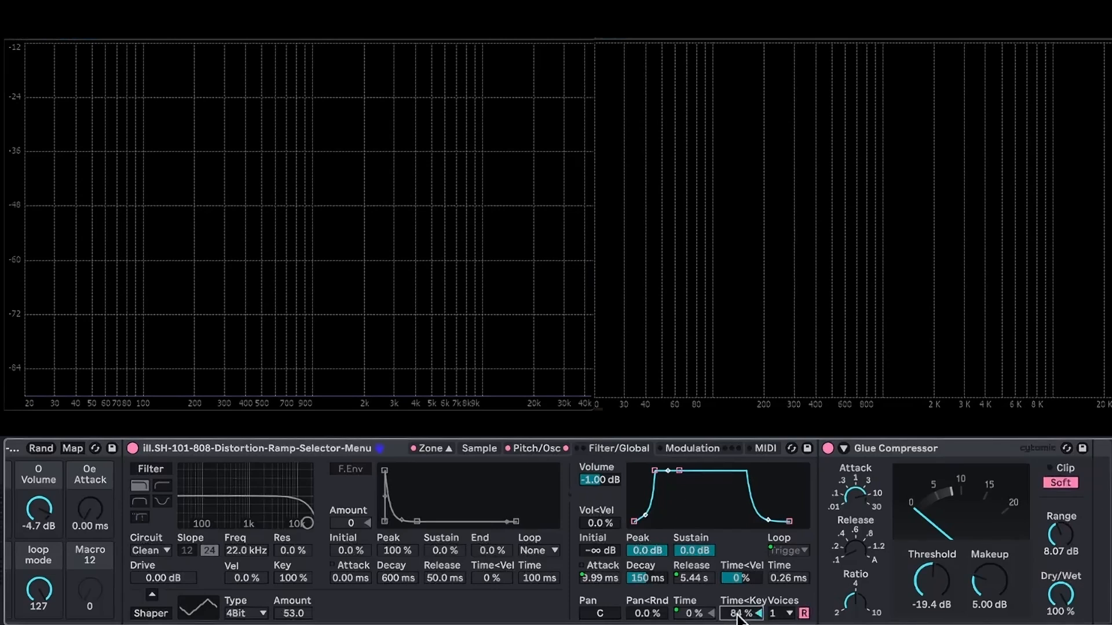
Step: Sweep the Time macro up and down and return it to 0 %
{"action": "scroll", "coordinate": [707, 619], "scroll_direction": "left", "scroll_amount": 10}
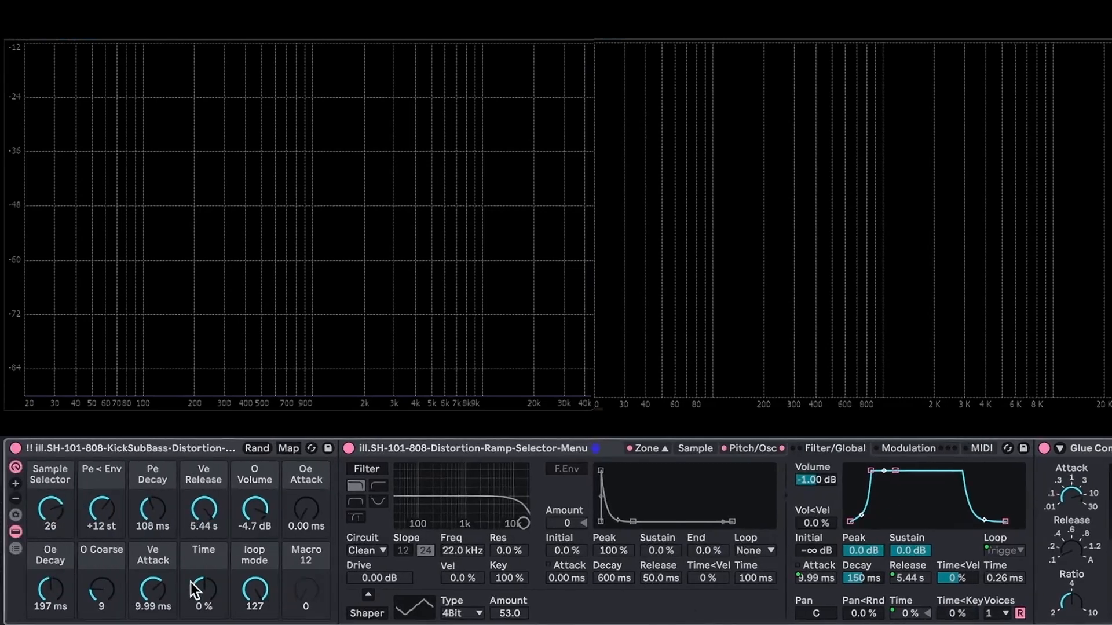
{"action": "left_click_drag", "start_coordinate": [207, 586], "coordinate": [206, 532]}
{"action": "left_click_drag", "start_coordinate": [206, 586], "coordinate": [207, 624]}
{"action": "left_click_drag", "start_coordinate": [206, 586], "coordinate": [206, 542]}
{"action": "left_click_drag", "start_coordinate": [207, 586], "coordinate": [207, 572]}
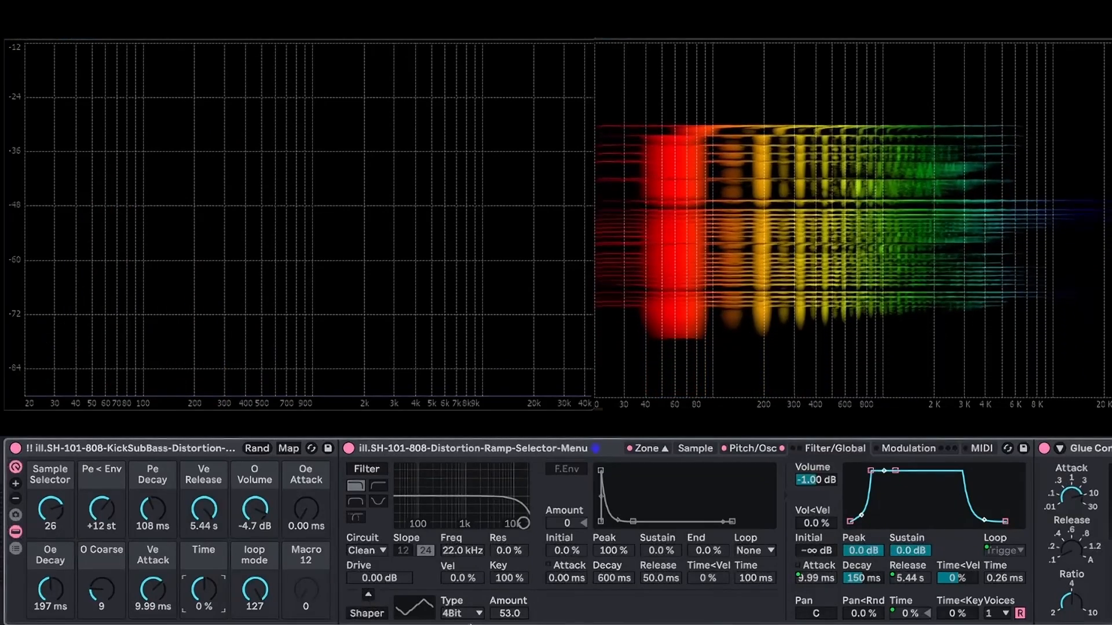
Step: Set the Sample Selector macro to 29
{"action": "left_click_drag", "start_coordinate": [46, 516], "coordinate": [46, 512]}
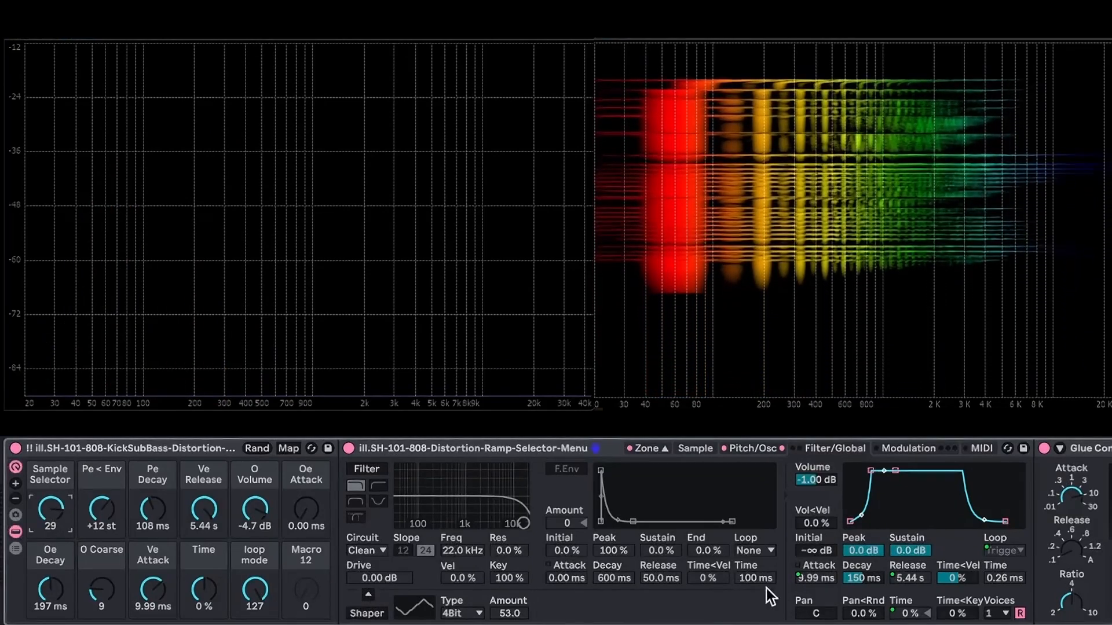
Step: Try a Pan<Rnd of 100 % and reset it to 0.0 %
{"action": "left_click_drag", "start_coordinate": [863, 615], "coordinate": [863, 597]}
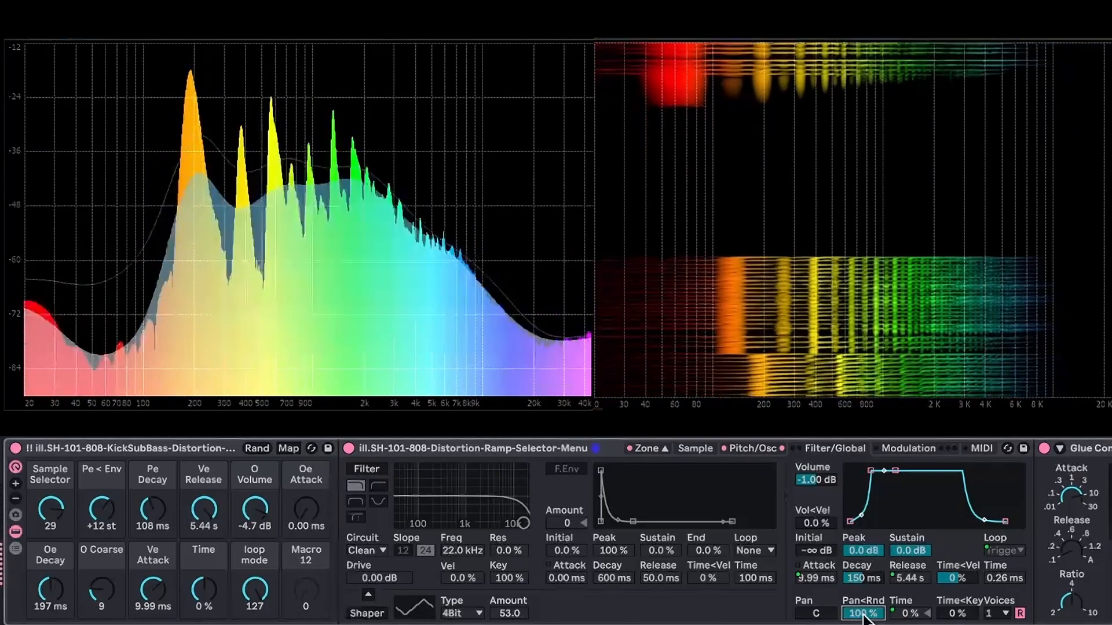
{"action": "scroll", "coordinate": [863, 619], "scroll_direction": "right", "scroll_amount": 2}
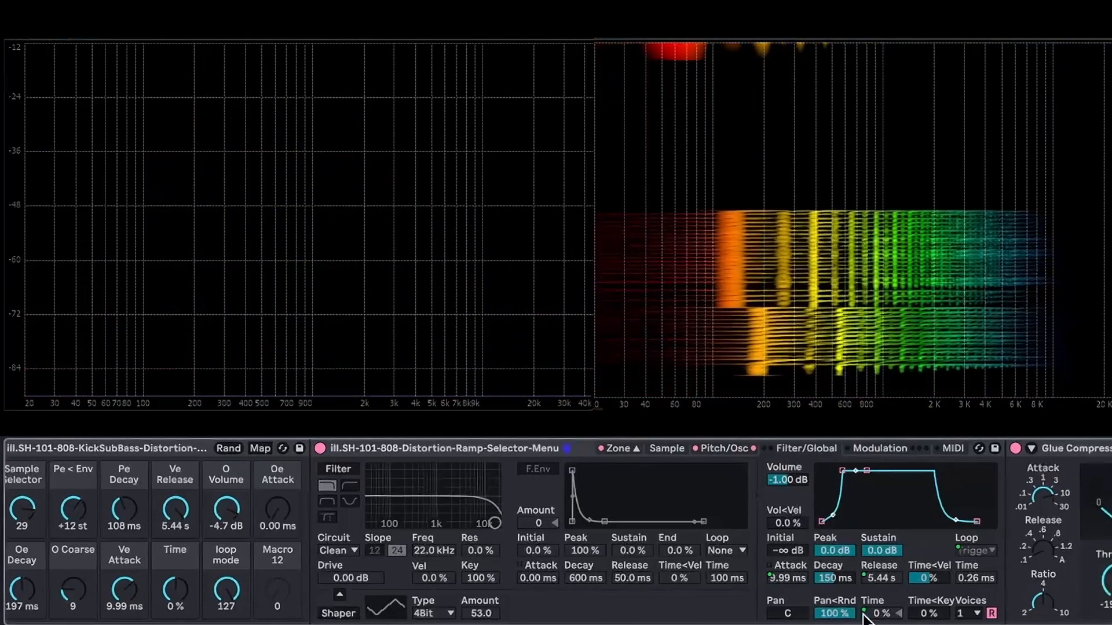
{"action": "double_click", "coordinate": [833, 616]}
Step: Turn on the filter envelope and map its Loop to the loop mode macro
{"action": "scroll", "coordinate": [416, 567], "scroll_direction": "left", "scroll_amount": 2}
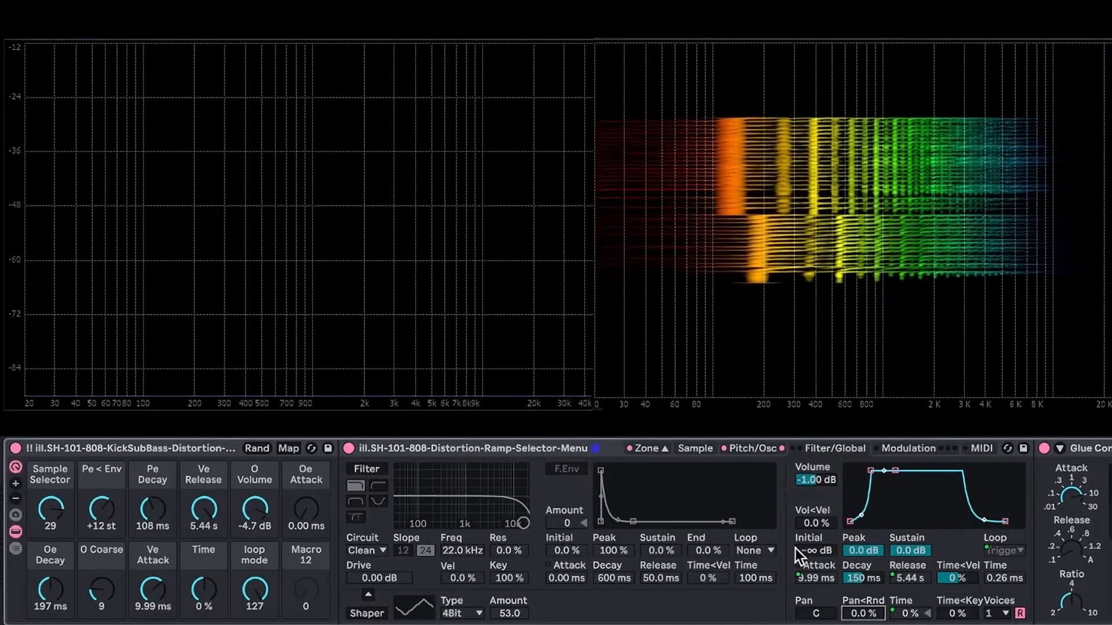
{"action": "left_click", "coordinate": [566, 469]}
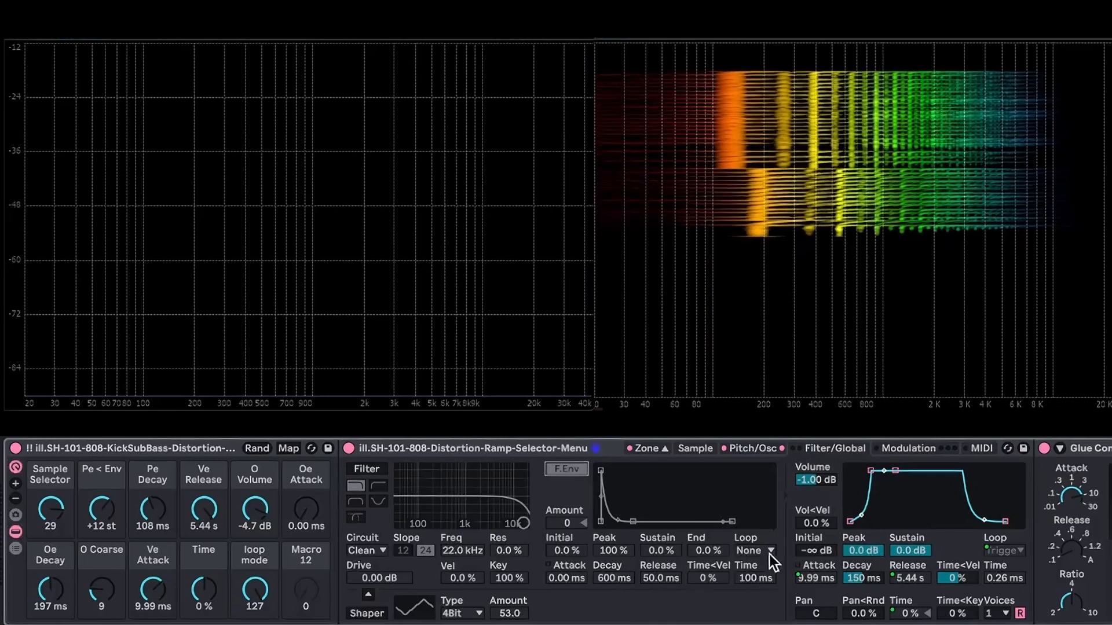
{"action": "left_click", "coordinate": [708, 578]}
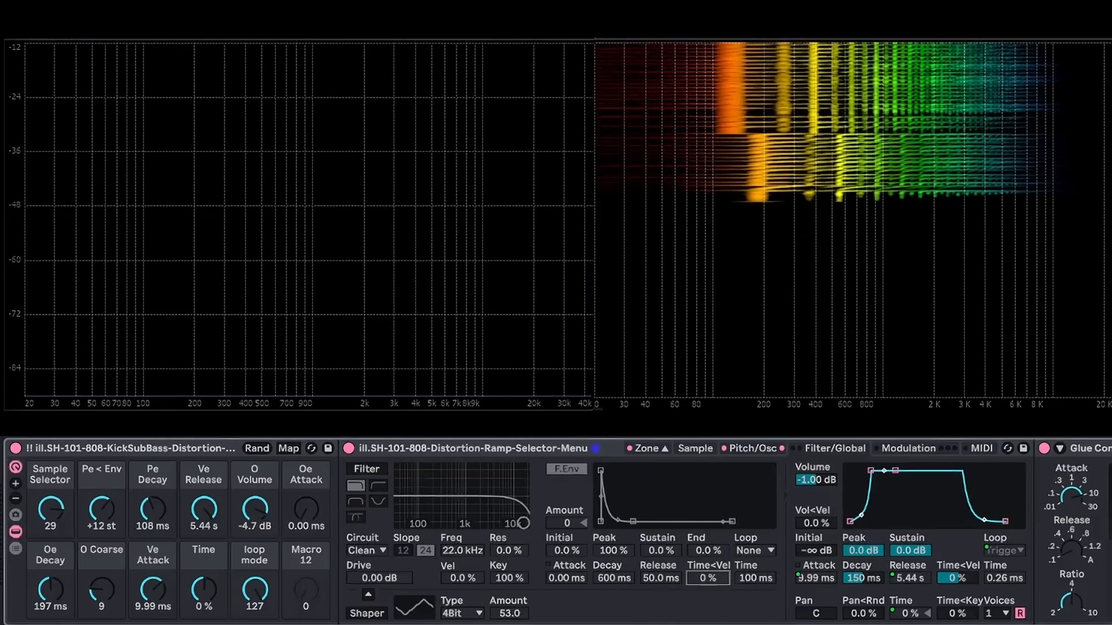
{"action": "left_click", "coordinate": [747, 551]}
{"action": "left_click", "coordinate": [750, 566]}
{"action": "right_click", "coordinate": [740, 547]}
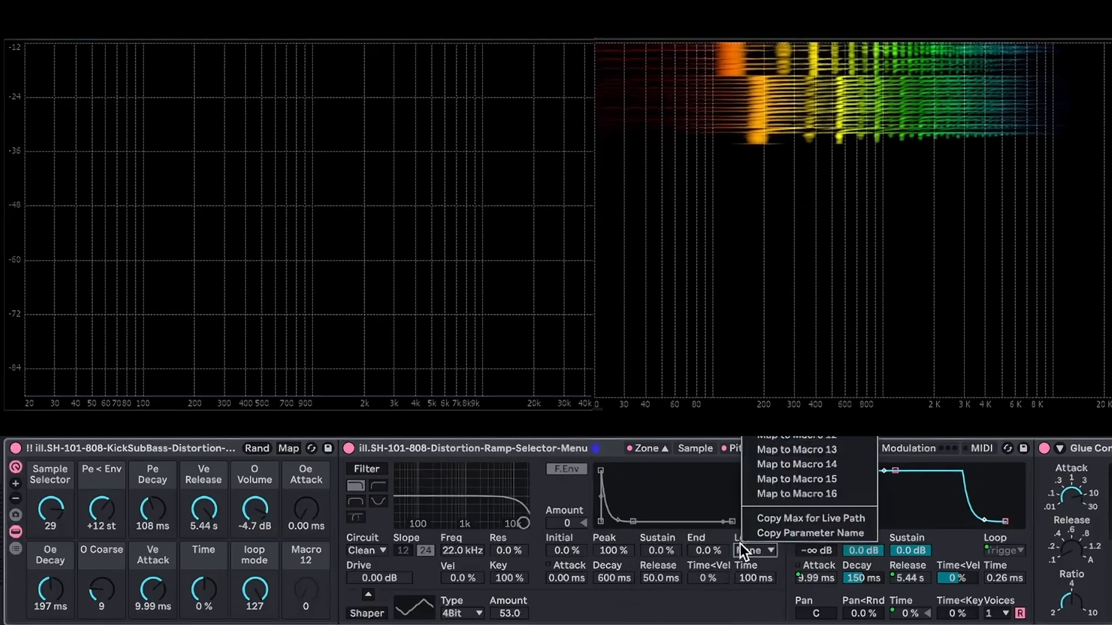
{"action": "left_click", "coordinate": [782, 421]}
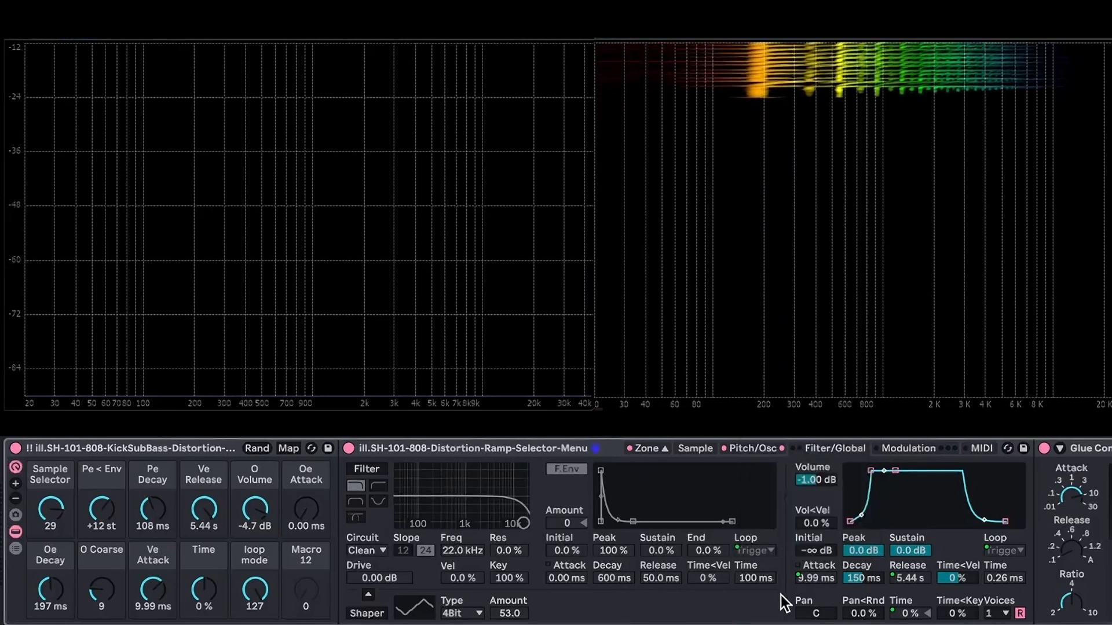
Step: Set the loop times of the filter and volume envelopes to 0.20 ms and turn on the filter
{"action": "left_click_drag", "start_coordinate": [762, 575], "coordinate": [762, 623]}
{"action": "left_click_drag", "start_coordinate": [1009, 579], "coordinate": [1009, 602]}
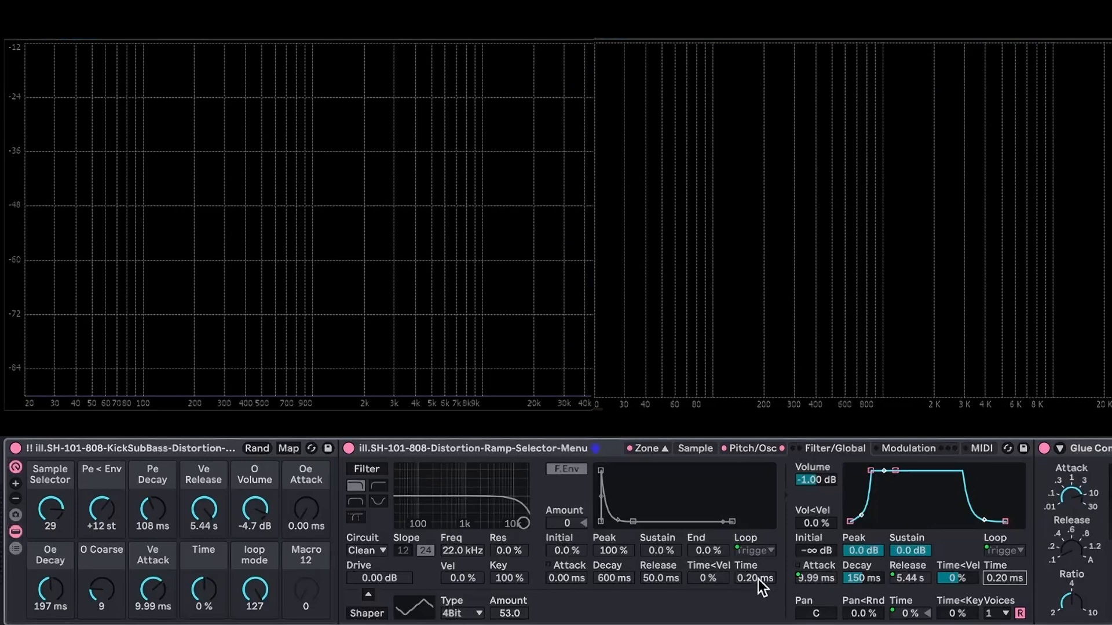
{"action": "left_click", "coordinate": [374, 468]}
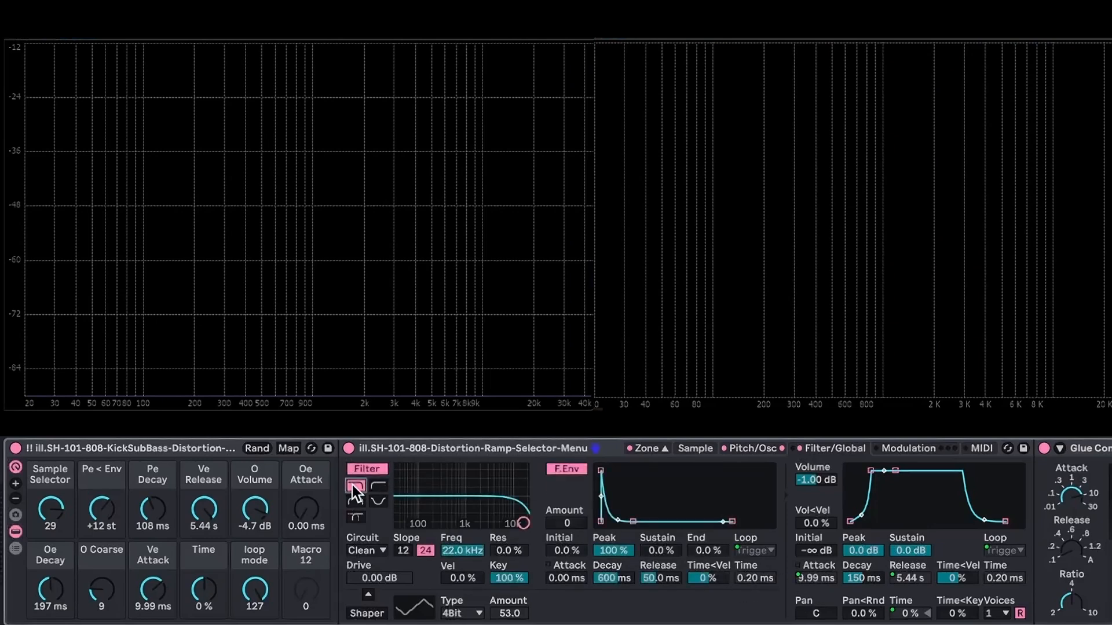
Step: Cycle the filter through high-pass, low-pass, band-pass and notch, ending on the Morph type
{"action": "left_click", "coordinate": [377, 485]}
{"action": "left_click", "coordinate": [356, 488]}
{"action": "left_click", "coordinate": [378, 486]}
{"action": "left_click", "coordinate": [356, 502]}
{"action": "left_click", "coordinate": [373, 502]}
{"action": "left_click", "coordinate": [359, 519]}
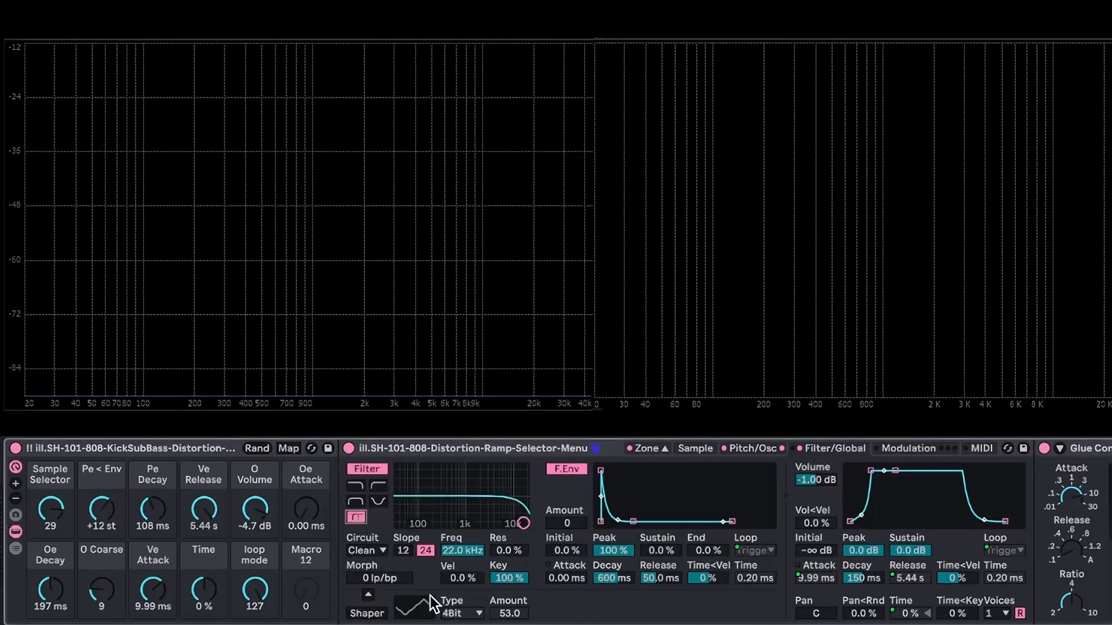
Step: Set the filter frequency to 2.44 kHz, its resonance to 25 % and its velocity modulation to 26 %
{"action": "left_click_drag", "start_coordinate": [470, 548], "coordinate": [471, 550]}
{"action": "mouse_move", "coordinate": [366, 579]}
{"action": "left_mouse_down"}
{"action": "mouse_move", "coordinate": [366, 550]}
{"action": "mouse_move", "coordinate": [366, 582]}
{"action": "left_mouse_up"}
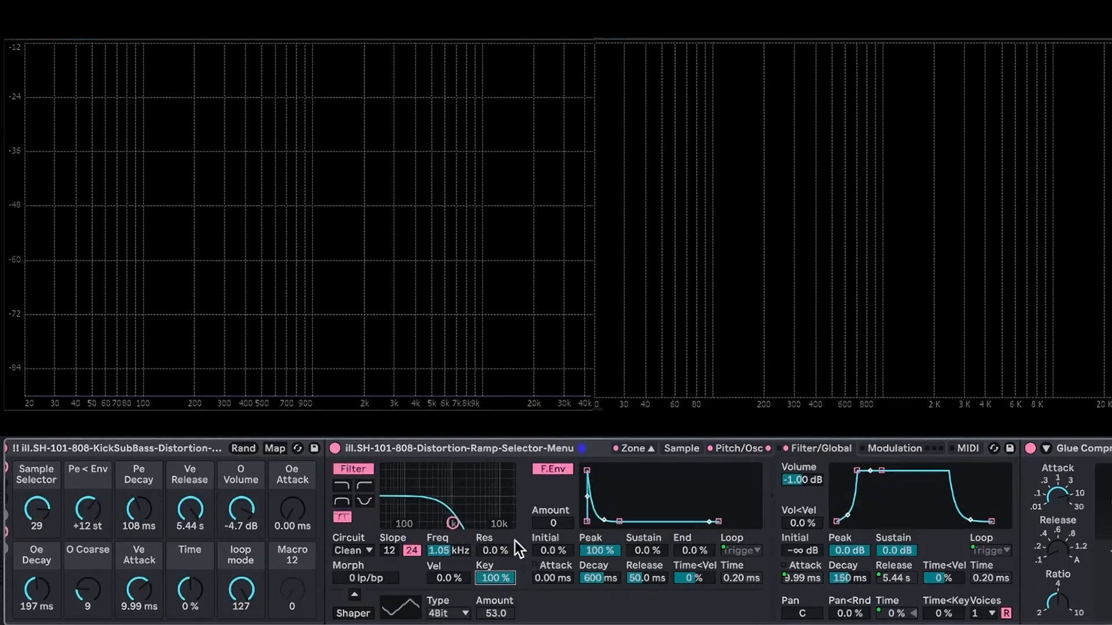
{"action": "left_click_drag", "start_coordinate": [495, 578], "coordinate": [495, 521]}
{"action": "left_click_drag", "start_coordinate": [449, 517], "coordinate": [469, 512]}
Step: Turn on the shaper, switch its type to Soft and lower its amount to 0.00
{"action": "left_click", "coordinate": [353, 613]}
{"action": "left_click", "coordinate": [439, 614]}
{"action": "left_click", "coordinate": [439, 615]}
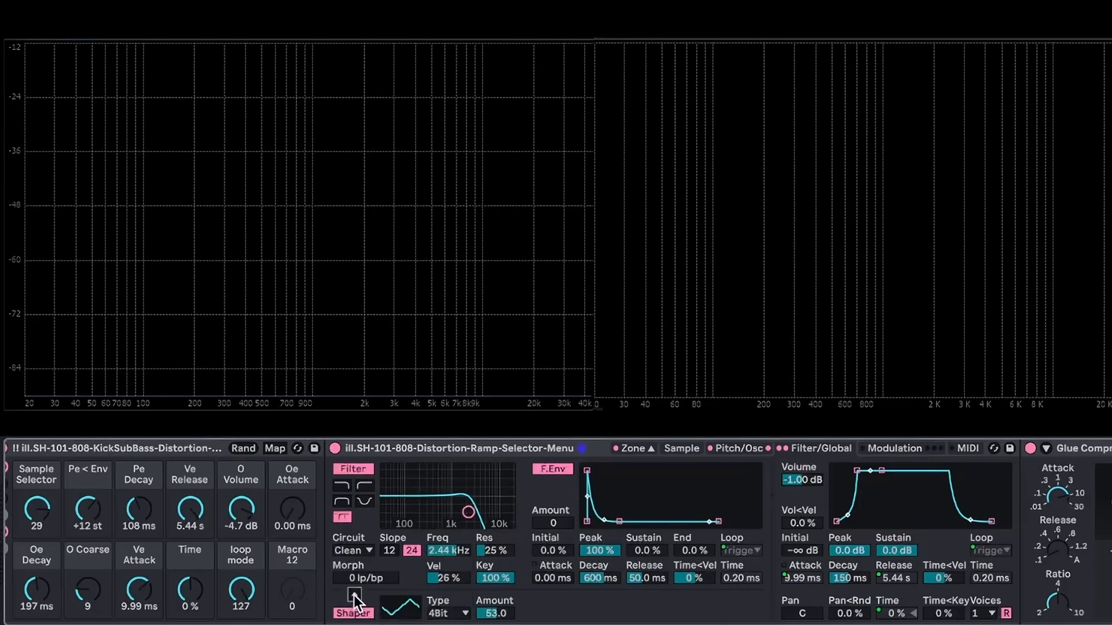
{"action": "left_click", "coordinate": [462, 614]}
{"action": "left_click", "coordinate": [442, 553]}
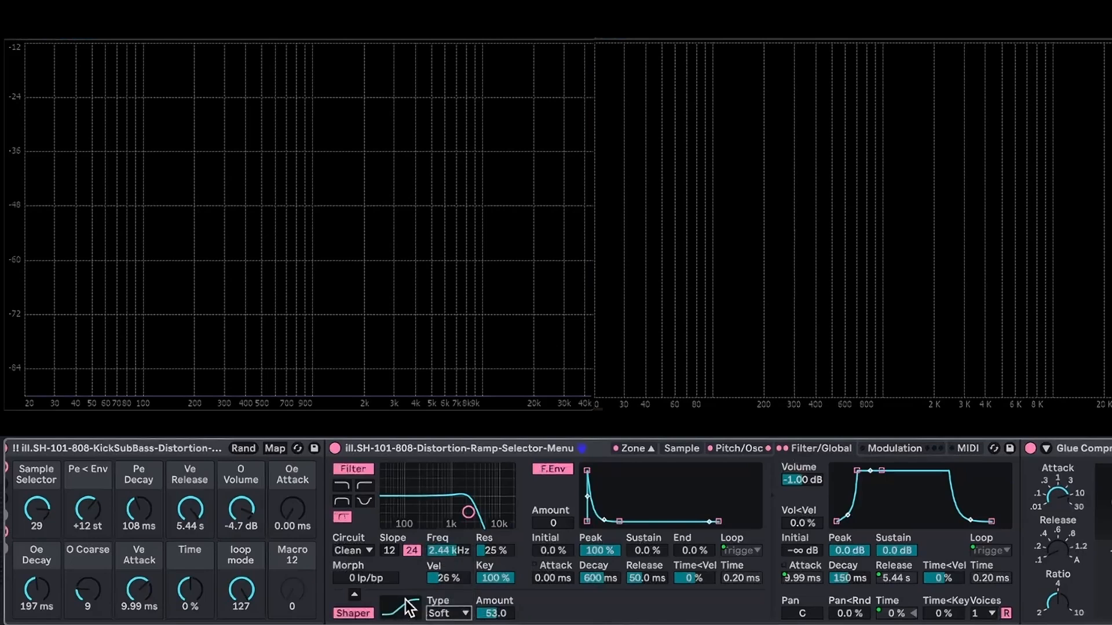
{"action": "left_click_drag", "start_coordinate": [488, 612], "coordinate": [489, 624]}
Step: Switch the shaper type to Hard and from there to Sine
{"action": "left_click", "coordinate": [462, 613]}
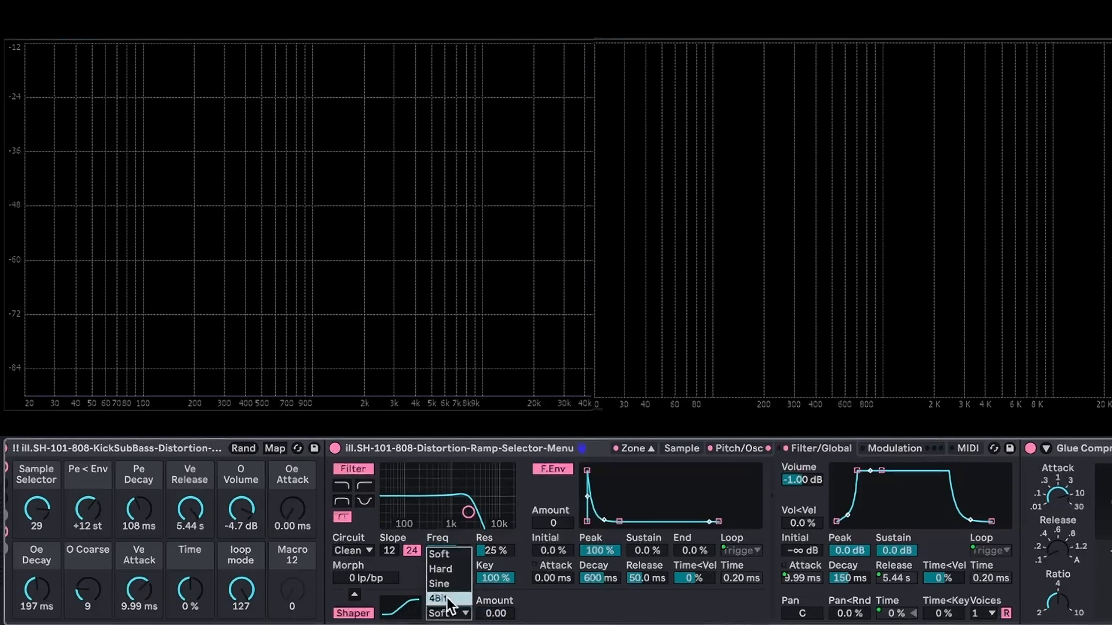
{"action": "left_click", "coordinate": [440, 569]}
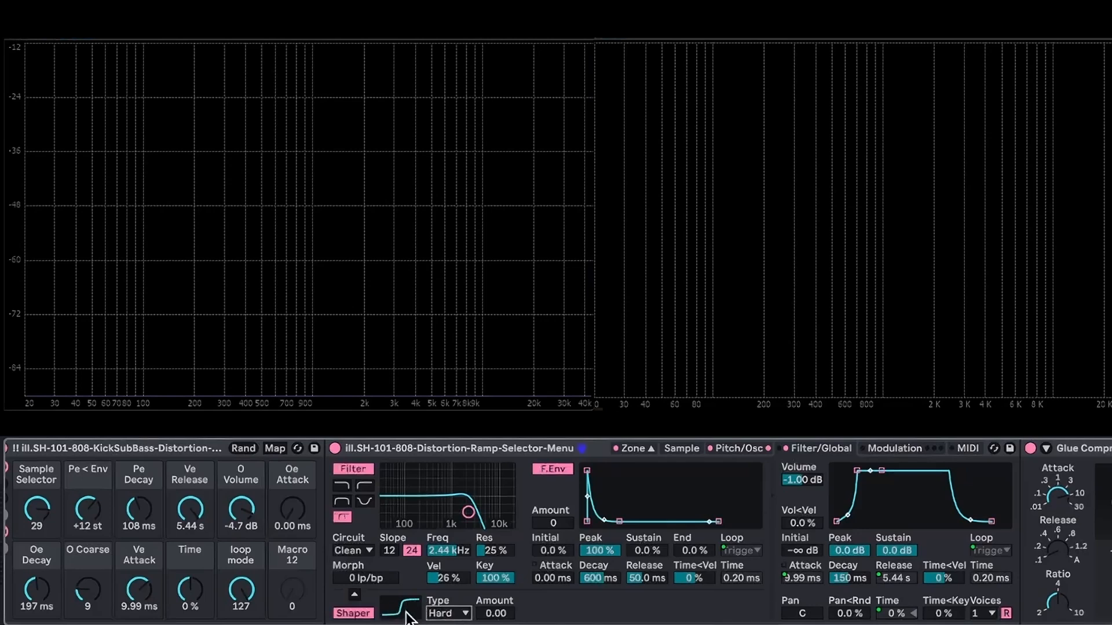
{"action": "left_click", "coordinate": [443, 613]}
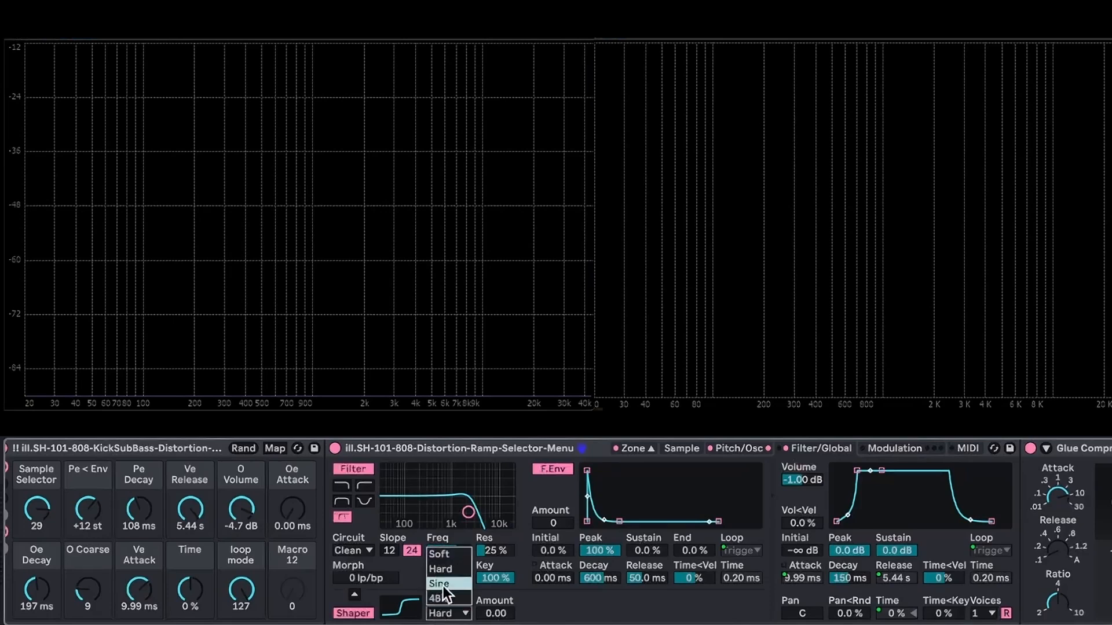
{"action": "left_click", "coordinate": [440, 584]}
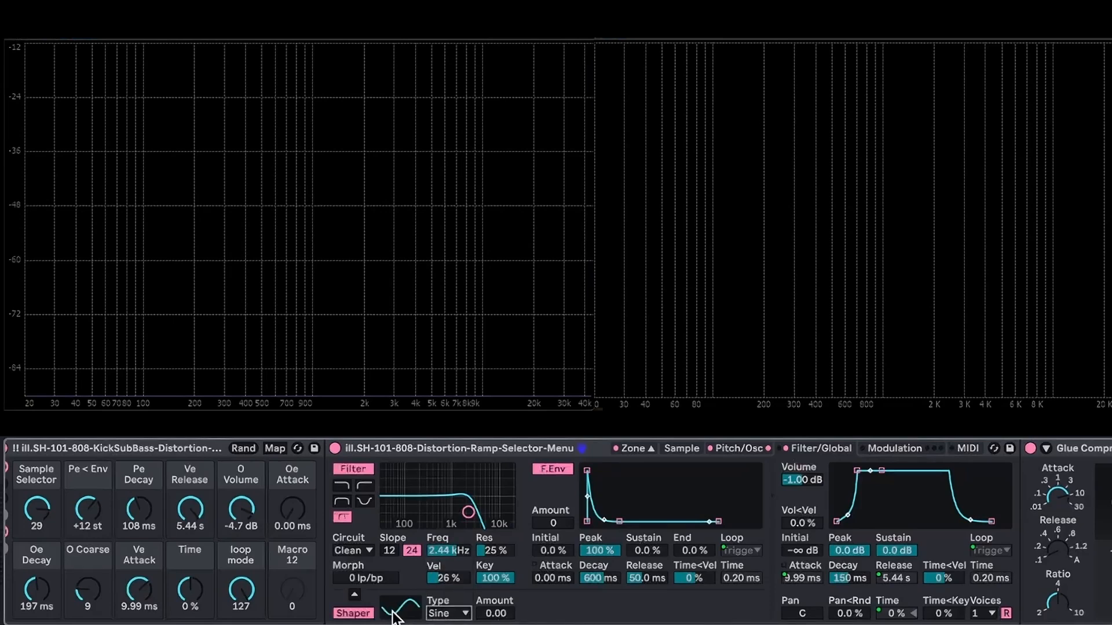
Step: Reset the Sample Selector macro to 00 and raise the shaper amount to 44.0
{"action": "scroll", "coordinate": [377, 617], "scroll_direction": "left", "scroll_amount": 2}
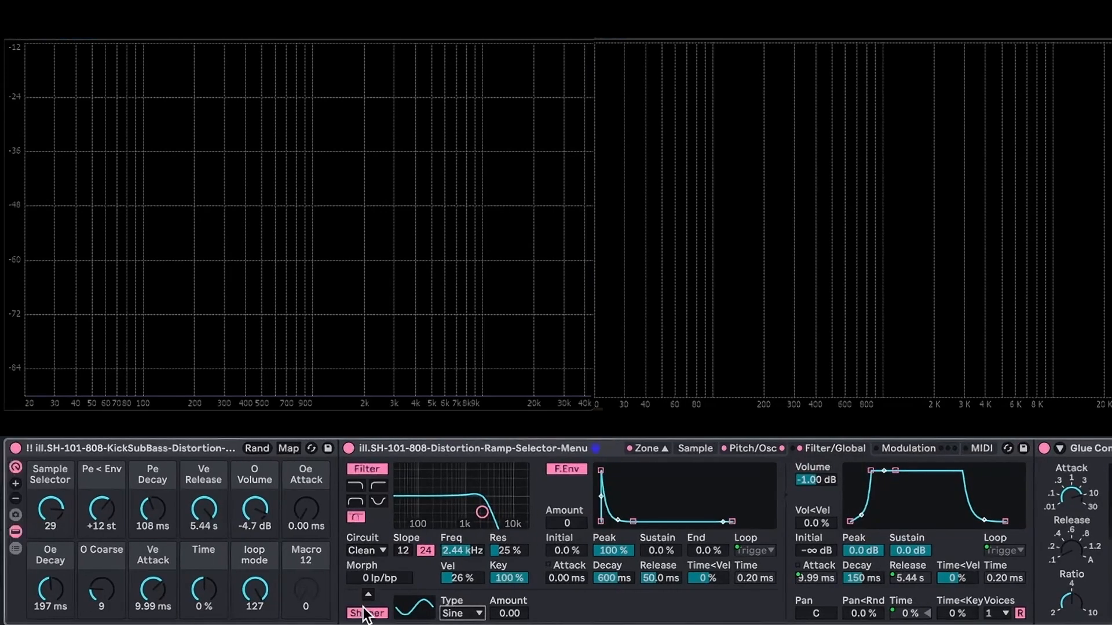
{"action": "double_click", "coordinate": [44, 513]}
{"action": "scroll", "coordinate": [46, 513], "scroll_direction": "right", "scroll_amount": 2}
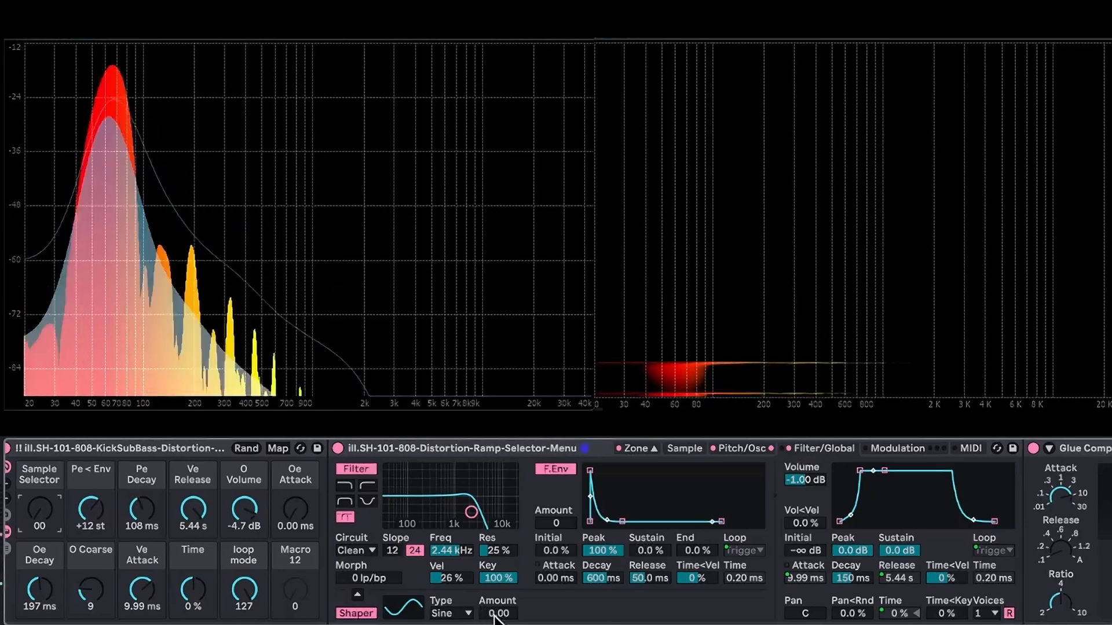
{"action": "left_click_drag", "start_coordinate": [494, 614], "coordinate": [494, 589]}
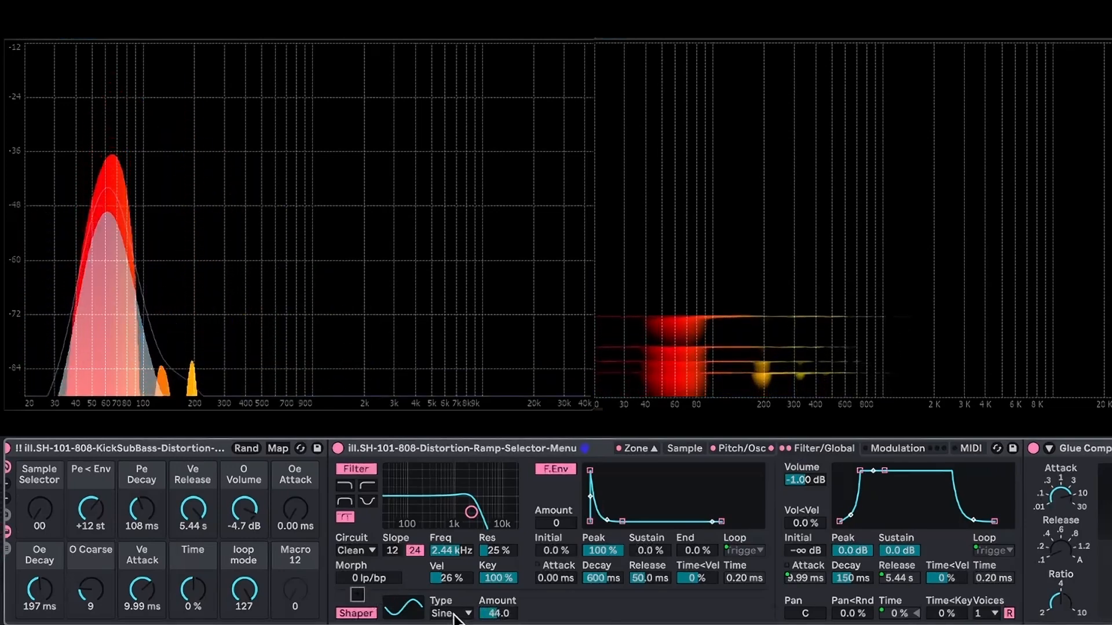
Step: Lower the filter frequency to 356 Hz and raise its resonance to 42 %
{"action": "left_click_drag", "start_coordinate": [452, 558], "coordinate": [502, 598]}
{"action": "left_click_drag", "start_coordinate": [496, 552], "coordinate": [497, 542]}
{"action": "mouse_move", "coordinate": [452, 551]}
{"action": "left_mouse_down"}
{"action": "mouse_move", "coordinate": [451, 528]}
{"action": "mouse_move", "coordinate": [451, 553]}
{"action": "left_mouse_up"}
Step: Set the Sample Selector macro to 17 and the shaper amount to 23.0
{"action": "left_click_drag", "start_coordinate": [36, 524], "coordinate": [36, 502]}
{"action": "left_click_drag", "start_coordinate": [497, 612], "coordinate": [496, 624]}
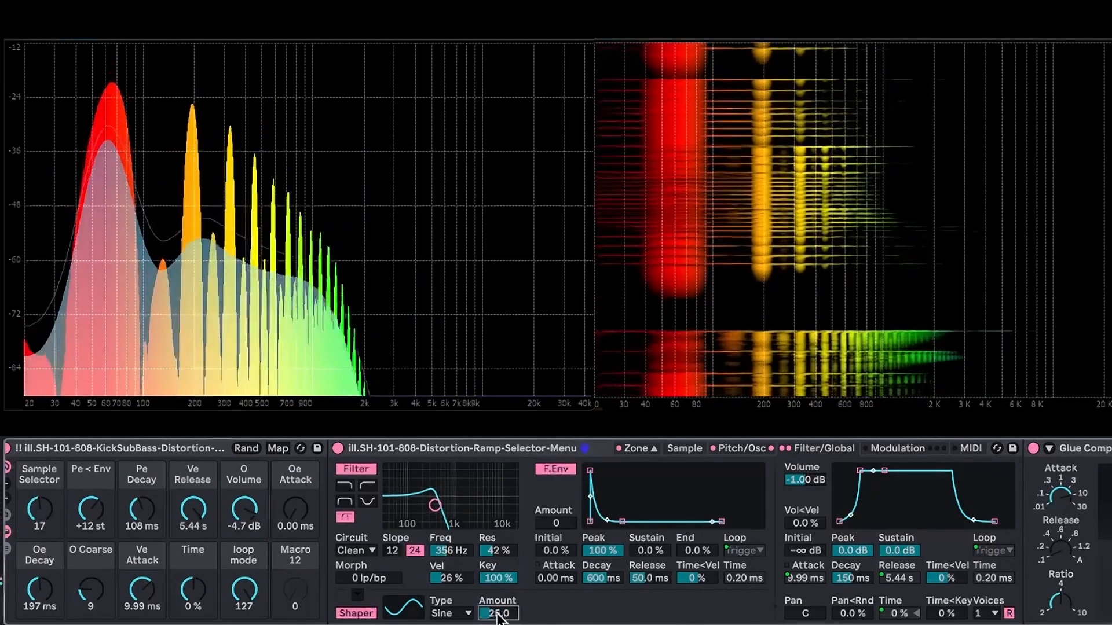
Step: Turn off the shaper and step its type through 4Bit, Sine, Hard and Soft
{"action": "left_click", "coordinate": [367, 616]}
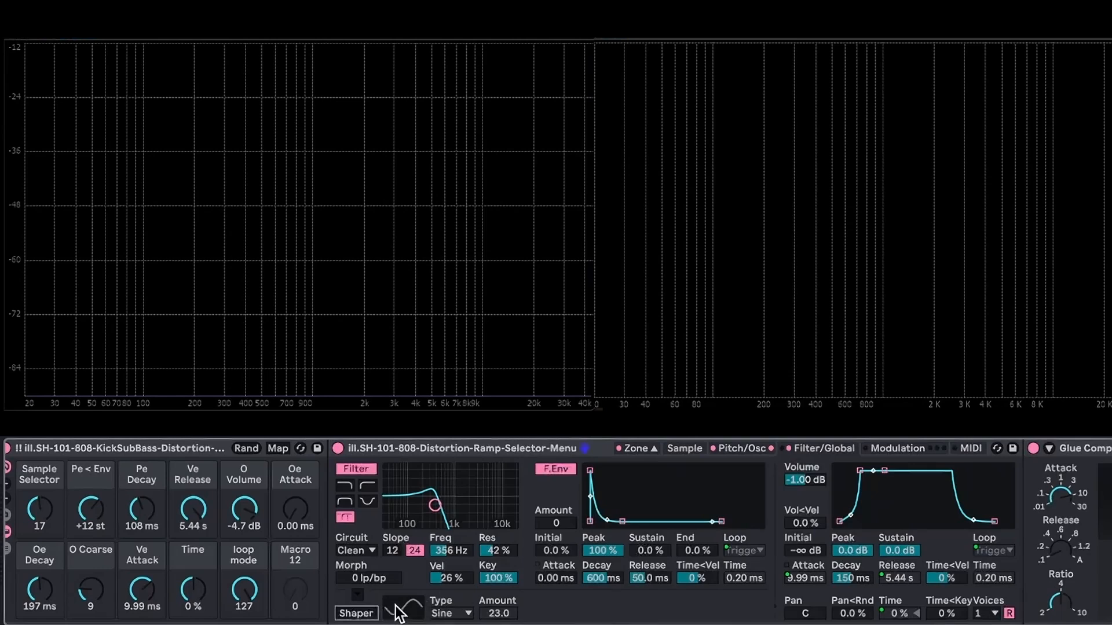
{"action": "left_click", "coordinate": [450, 613]}
{"action": "left_click", "coordinate": [447, 597]}
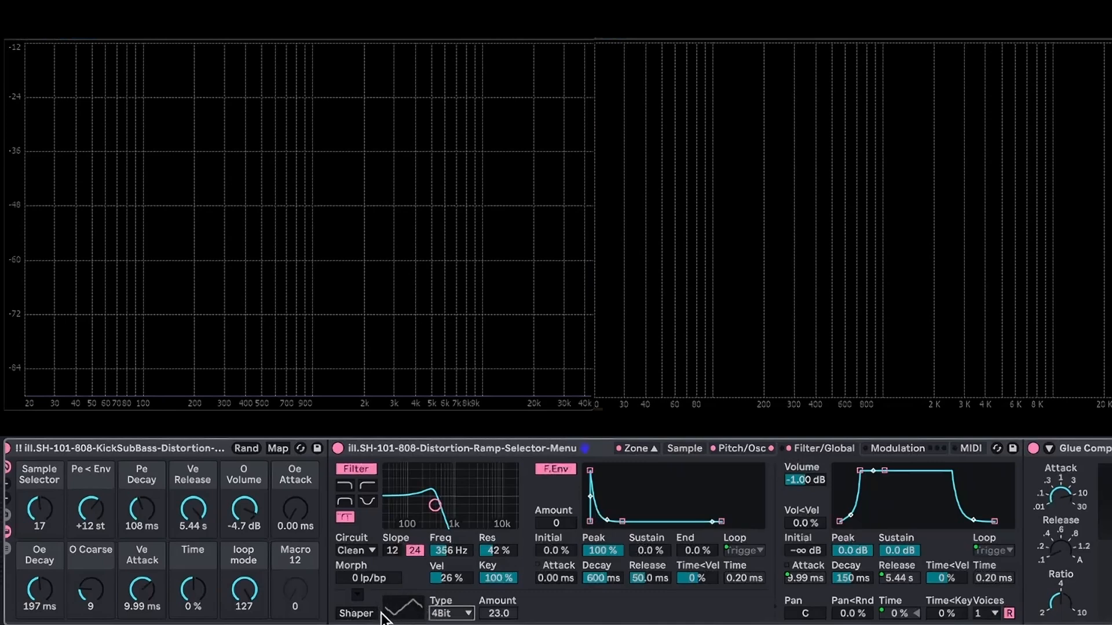
{"action": "left_click", "coordinate": [447, 614]}
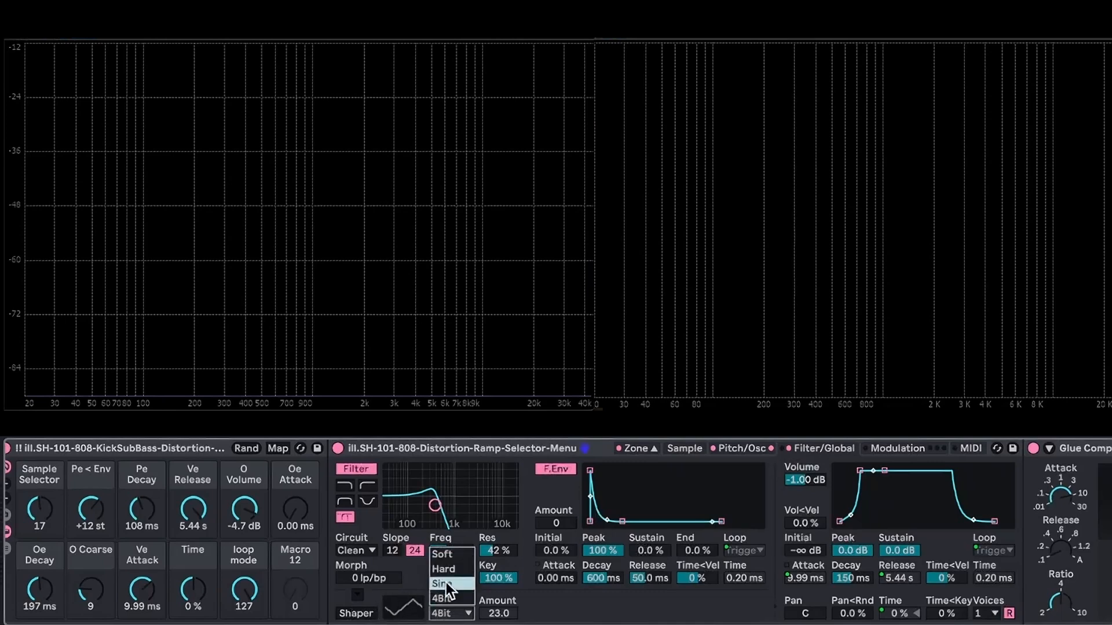
{"action": "left_click", "coordinate": [443, 584]}
{"action": "left_click", "coordinate": [447, 614]}
{"action": "left_click", "coordinate": [443, 569]}
{"action": "left_click", "coordinate": [447, 614]}
{"action": "left_click", "coordinate": [445, 556]}
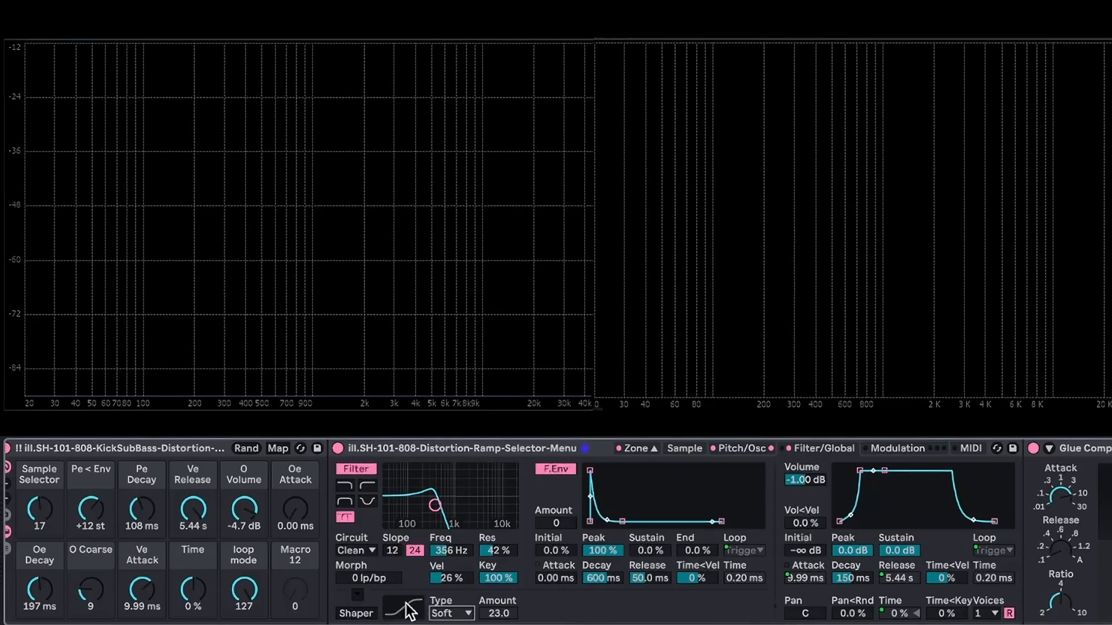
Step: Step the shaper type through Hard and Sine to 4Bit and turn the shaper back on
{"action": "left_click", "coordinate": [447, 612]}
{"action": "left_click", "coordinate": [443, 569]}
{"action": "left_click", "coordinate": [447, 612]}
{"action": "left_click", "coordinate": [452, 582]}
{"action": "left_click", "coordinate": [455, 613]}
{"action": "left_click", "coordinate": [447, 597]}
{"action": "left_click", "coordinate": [370, 616]}
{"action": "left_click", "coordinate": [370, 616]}
{"action": "left_click", "coordinate": [369, 616]}
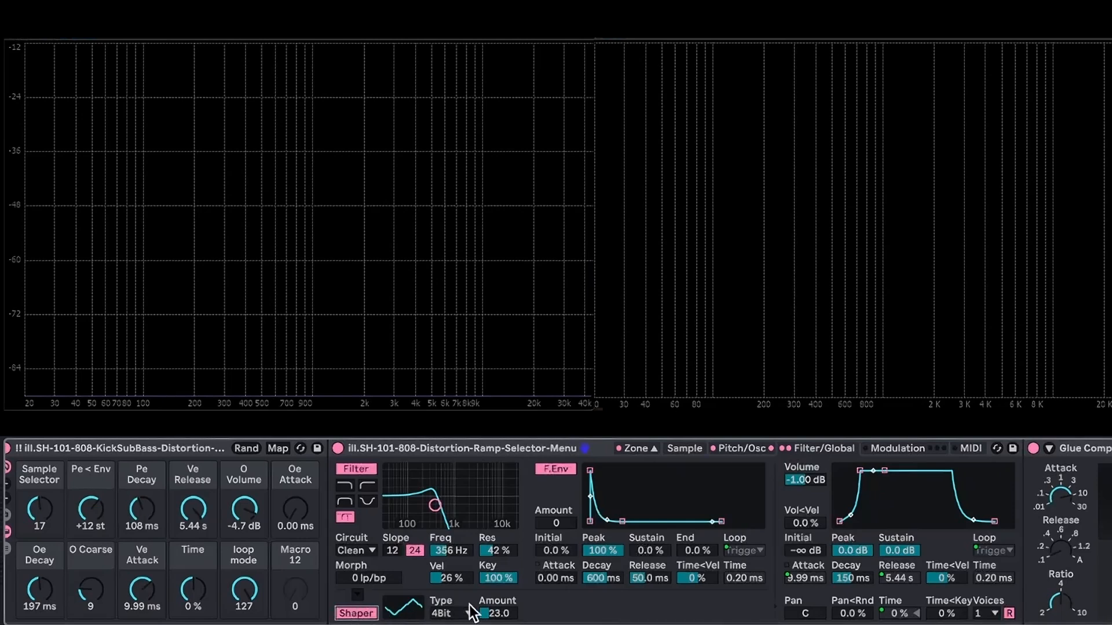
Step: Try the OSR circuit, return to Clean, and cycle through the filter types to low-pass
{"action": "left_click", "coordinate": [355, 551]}
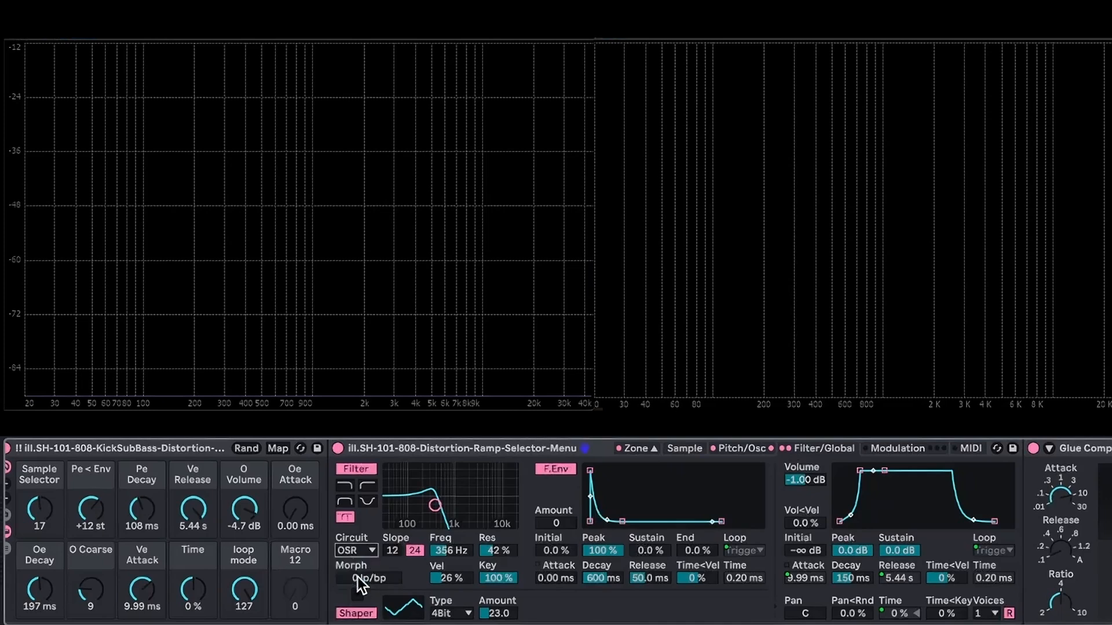
{"action": "left_click", "coordinate": [357, 557]}
{"action": "left_click", "coordinate": [365, 485]}
{"action": "left_click", "coordinate": [344, 500]}
{"action": "left_click", "coordinate": [370, 500]}
{"action": "left_click", "coordinate": [344, 488]}
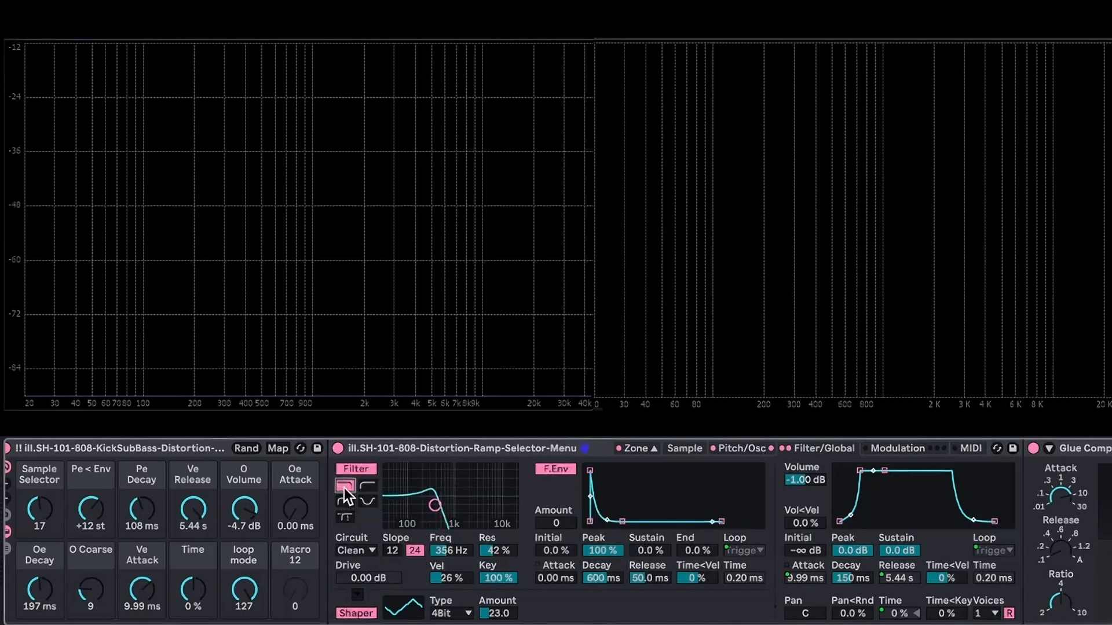
Step: Try the OSR and PRD circuits on the low-pass filter
{"action": "left_click", "coordinate": [353, 552]}
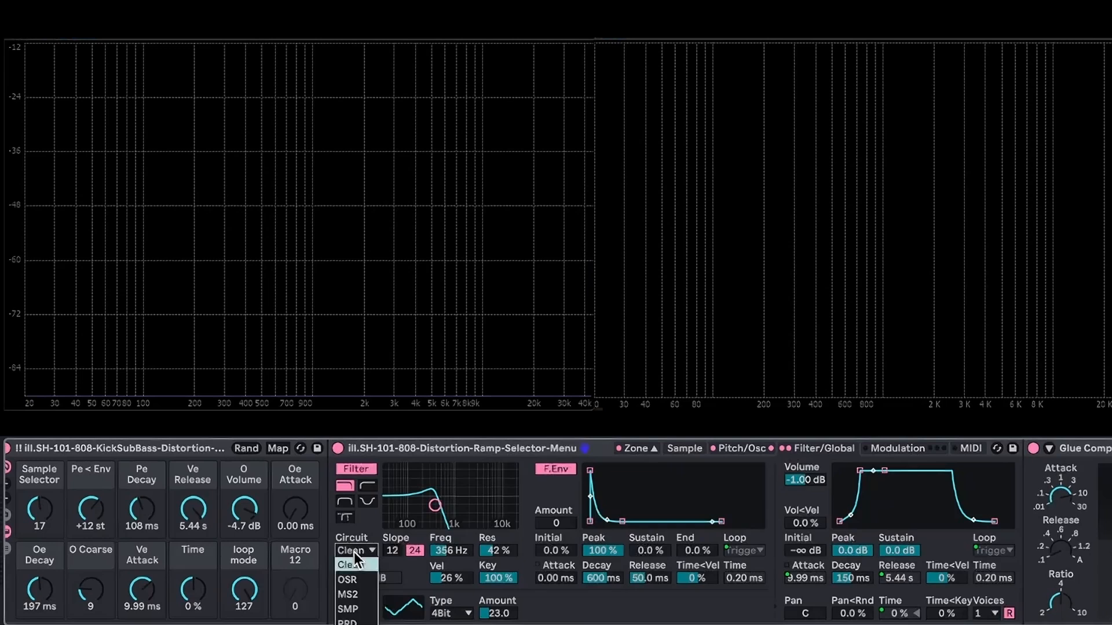
{"action": "left_click", "coordinate": [347, 581]}
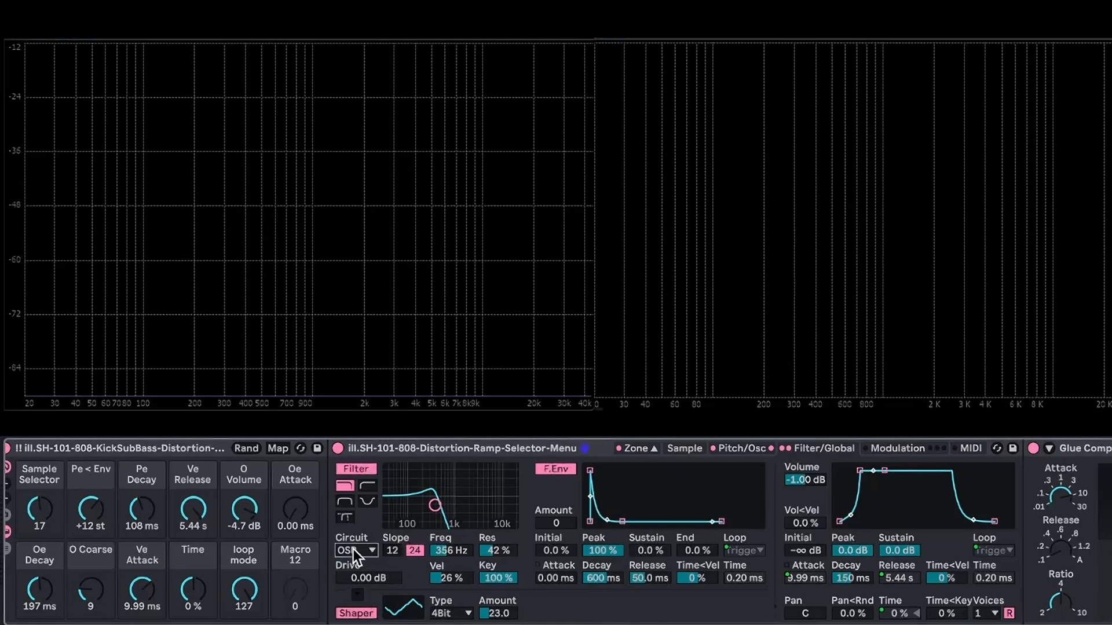
{"action": "scroll", "coordinate": [353, 549], "scroll_direction": "left", "scroll_amount": 1}
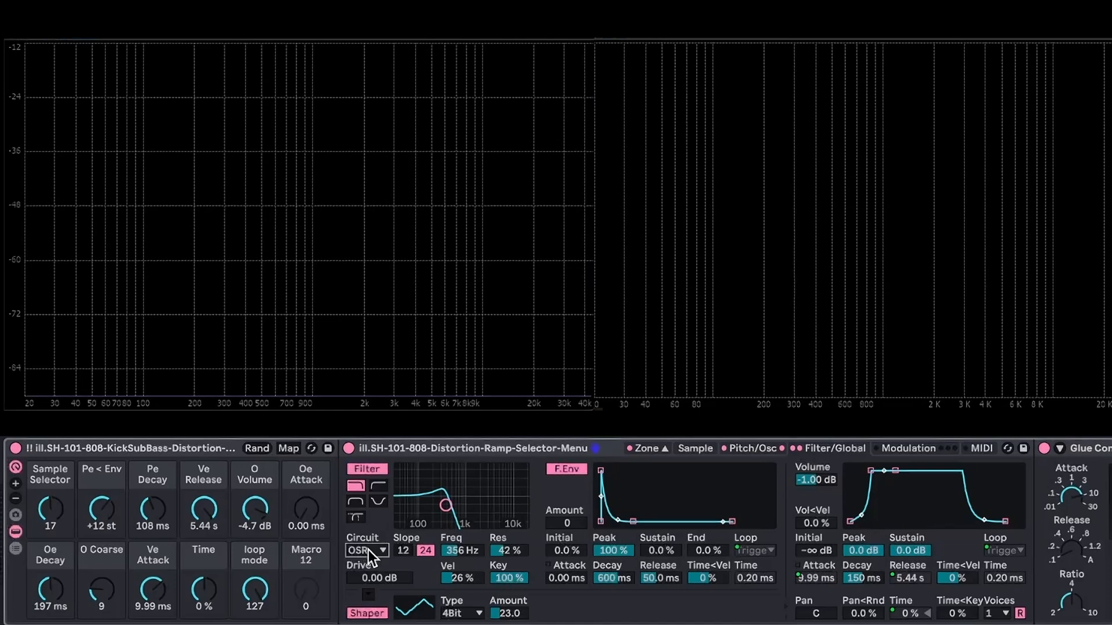
{"action": "left_click", "coordinate": [368, 550]}
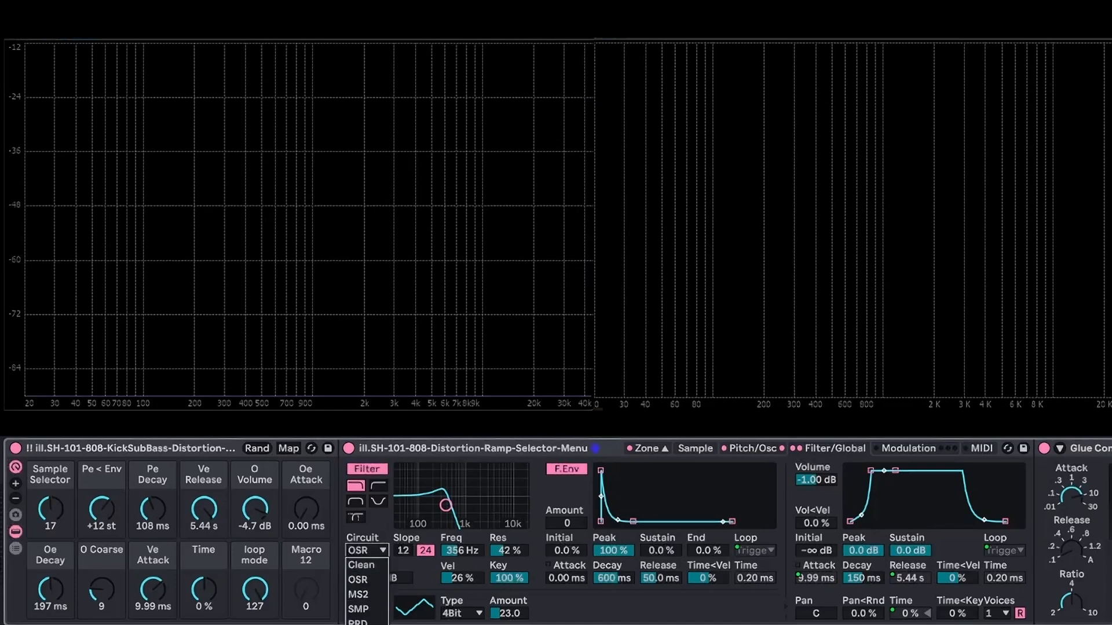
{"action": "left_click", "coordinate": [369, 601]}
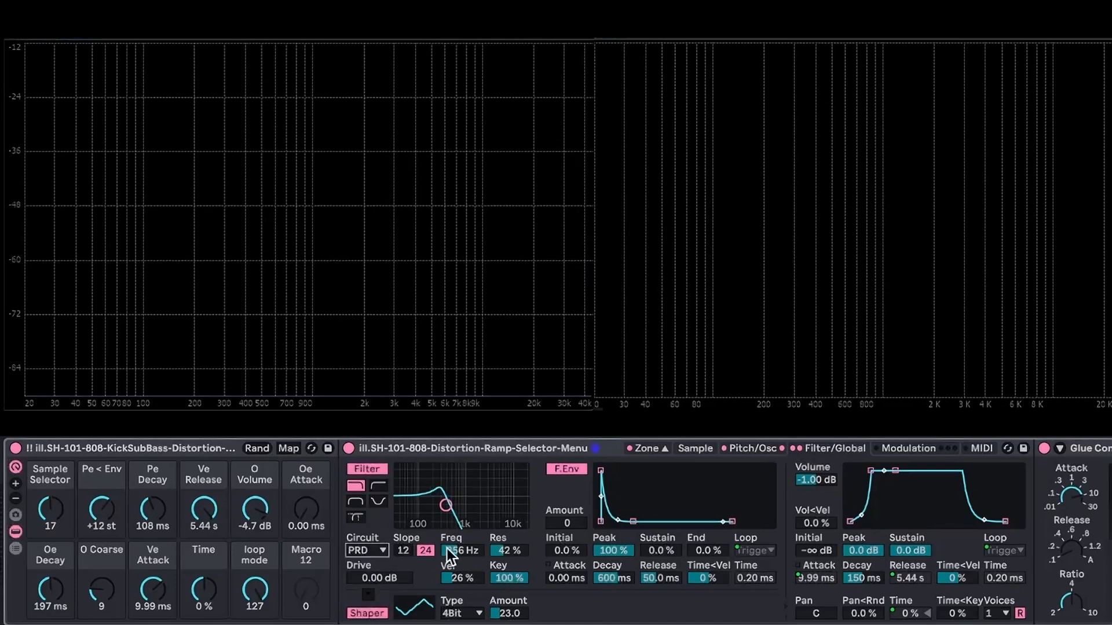
{"action": "scroll", "coordinate": [446, 548], "scroll_direction": "right", "scroll_amount": 1}
{"action": "scroll", "coordinate": [447, 548], "scroll_direction": "right", "scroll_amount": 1}
{"action": "scroll", "coordinate": [471, 558], "scroll_direction": "left", "scroll_amount": 1}
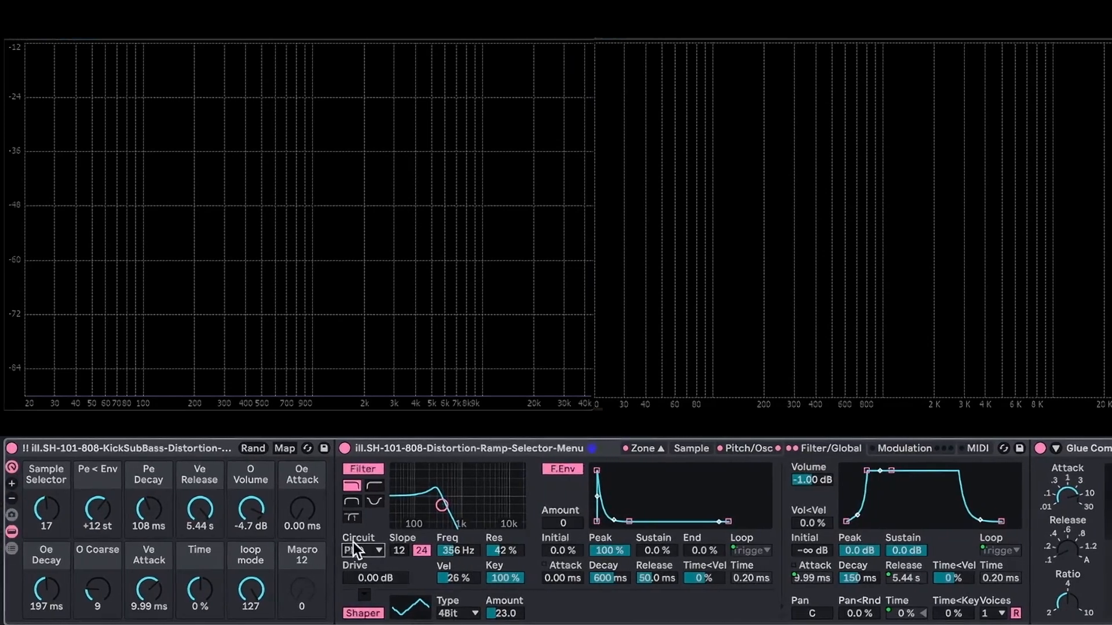
{"action": "scroll", "coordinate": [503, 553], "scroll_direction": "left", "scroll_amount": 1}
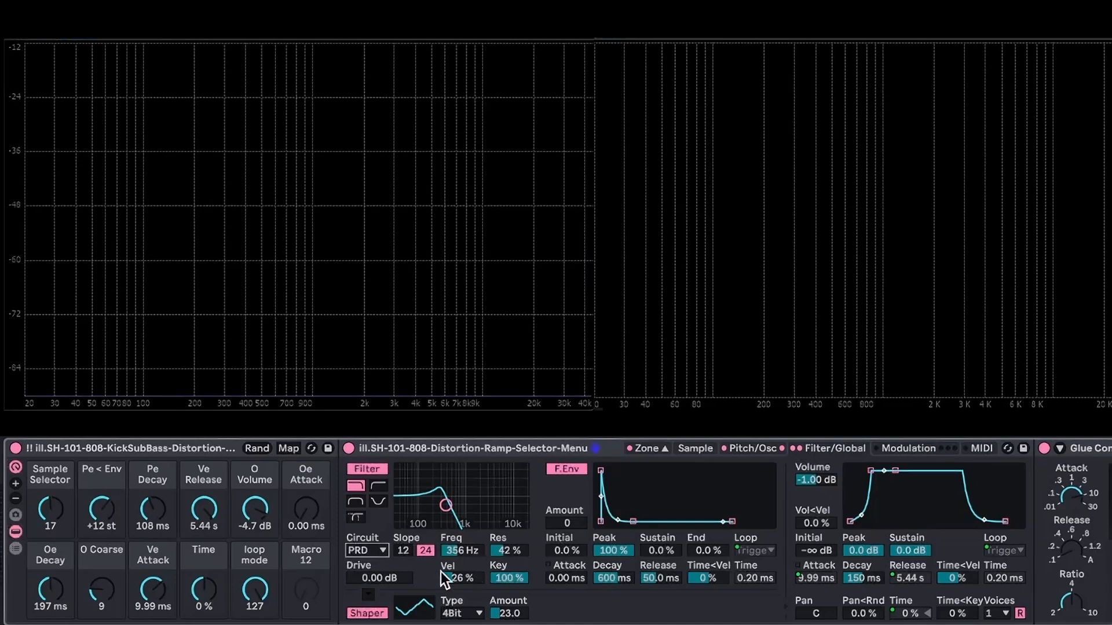
Step: Set the low-pass filter's circuit back to Clean
{"action": "left_click", "coordinate": [365, 553]}
{"action": "left_click", "coordinate": [364, 563]}
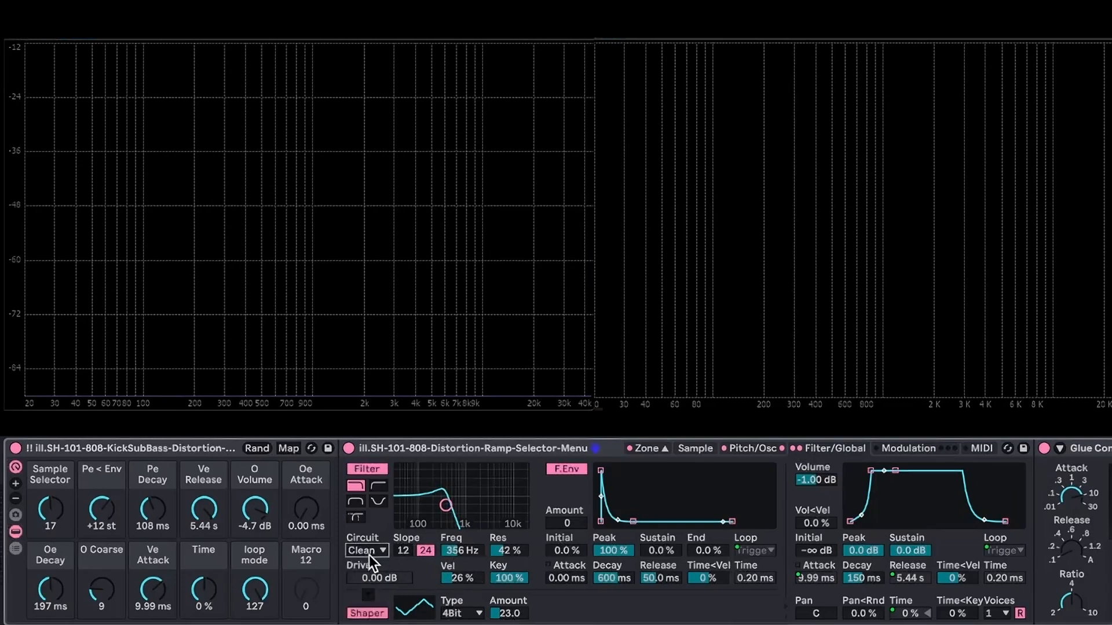
{"action": "left_click", "coordinate": [367, 594]}
Step: Turn on the auxiliary modulation envelope, set its loop time to 0.20 ms and show its slope values
{"action": "scroll", "coordinate": [671, 479], "scroll_direction": "right", "scroll_amount": 4}
{"action": "left_click", "coordinate": [679, 446]}
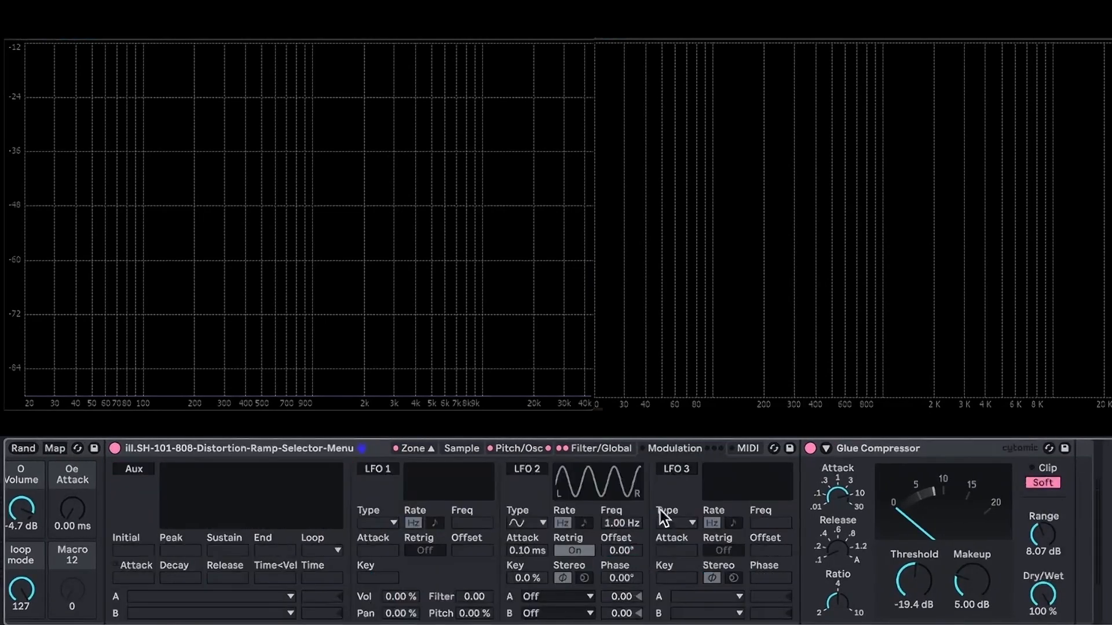
{"action": "scroll", "coordinate": [429, 520], "scroll_direction": "left", "scroll_amount": 3}
{"action": "scroll", "coordinate": [444, 522], "scroll_direction": "right", "scroll_amount": 1}
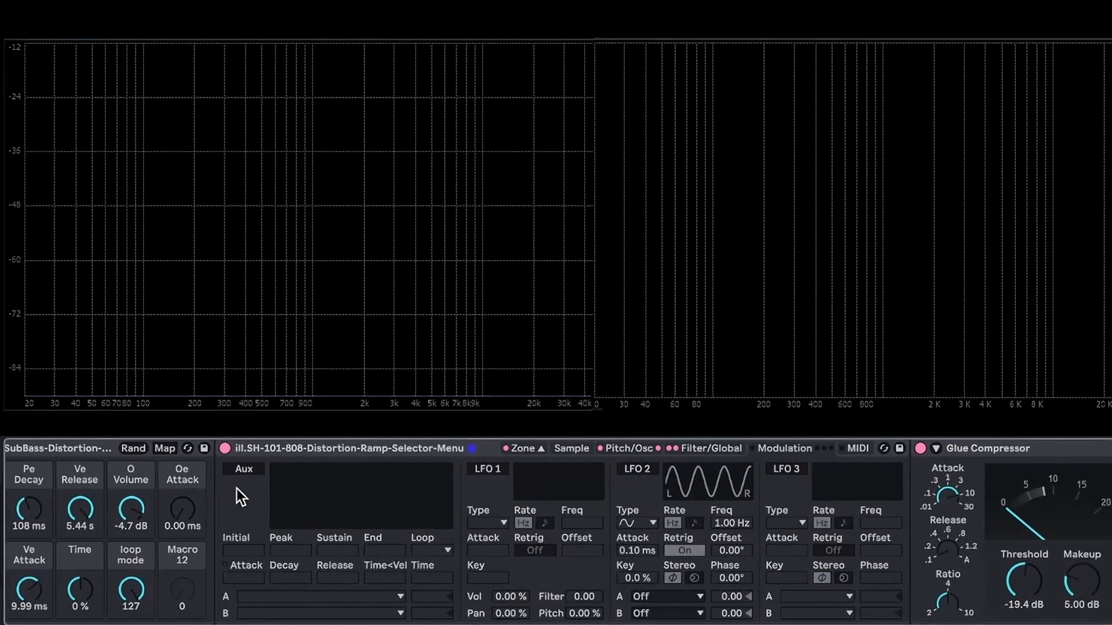
{"action": "scroll", "coordinate": [234, 468], "scroll_direction": "left", "scroll_amount": 1}
{"action": "left_click", "coordinate": [259, 469]}
{"action": "scroll", "coordinate": [253, 471], "scroll_direction": "right", "scroll_amount": 7}
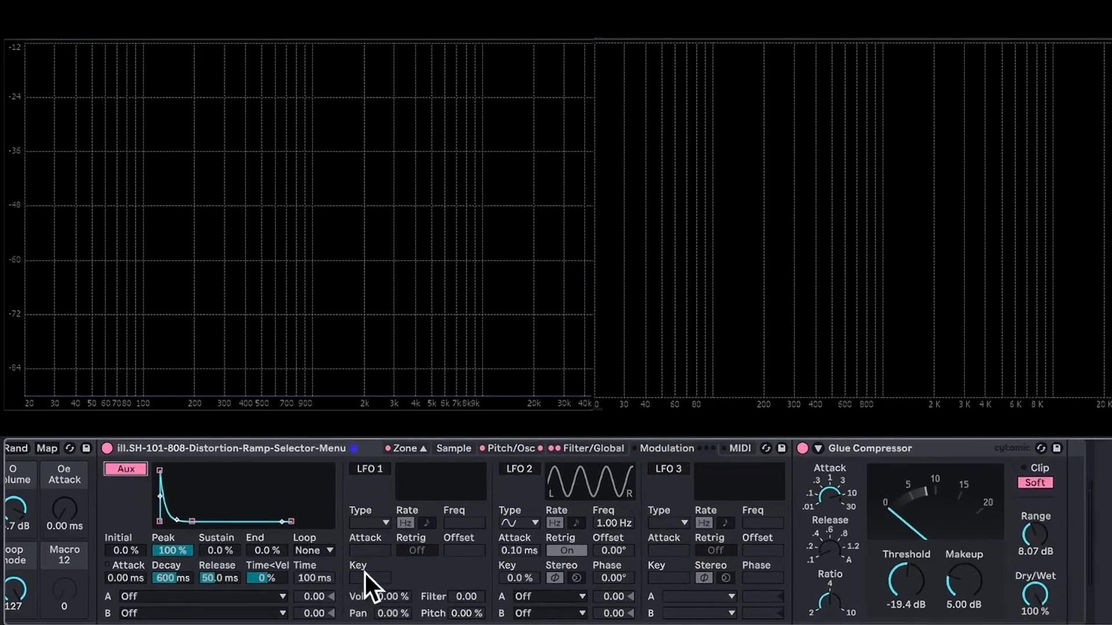
{"action": "left_click_drag", "start_coordinate": [331, 576], "coordinate": [331, 614]}
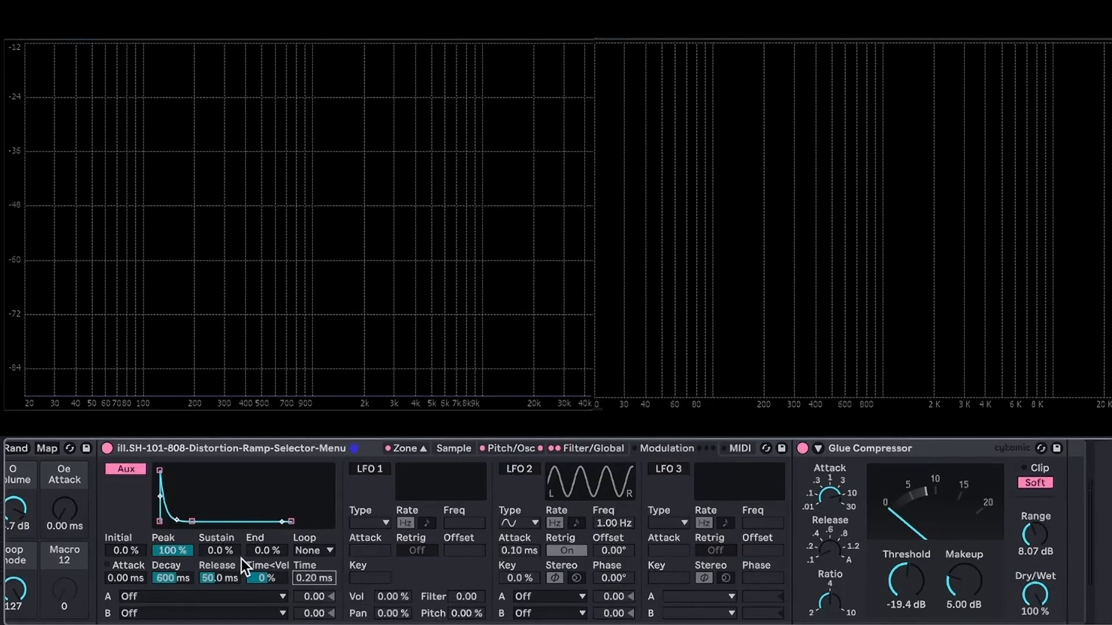
{"action": "mouse_move", "coordinate": [177, 521]}
{"action": "left_mouse_down"}
{"action": "mouse_move", "coordinate": [177, 473]}
{"action": "mouse_move", "coordinate": [173, 523]}
{"action": "left_mouse_up"}
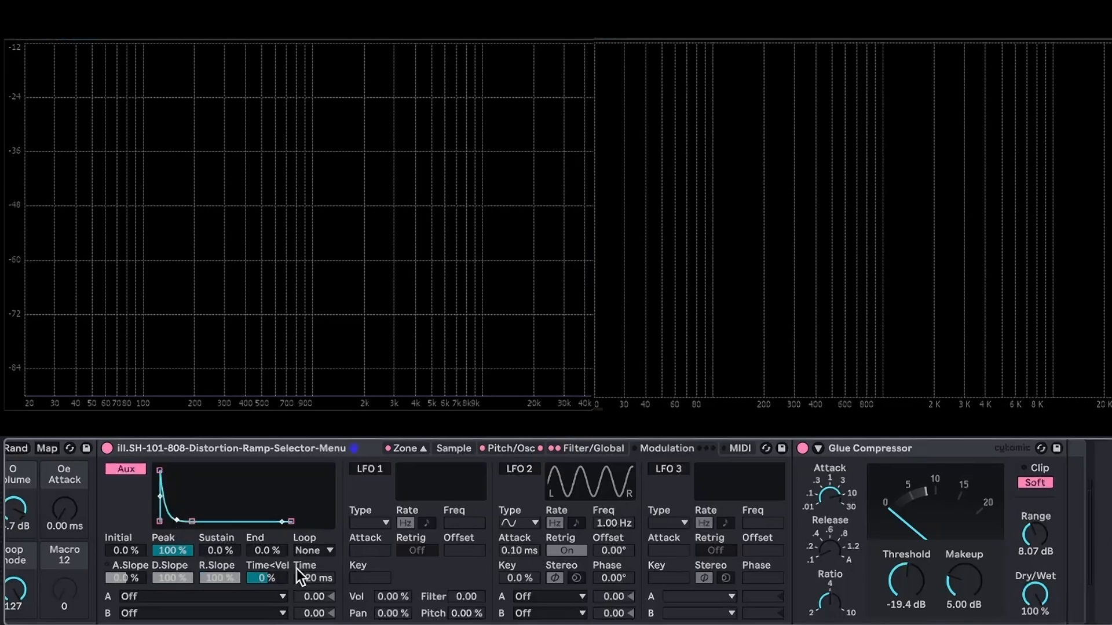
Step: Browse the auxiliary envelope's destinations for slot A without assigning one, and turn the envelope off
{"action": "left_click", "coordinate": [256, 598]}
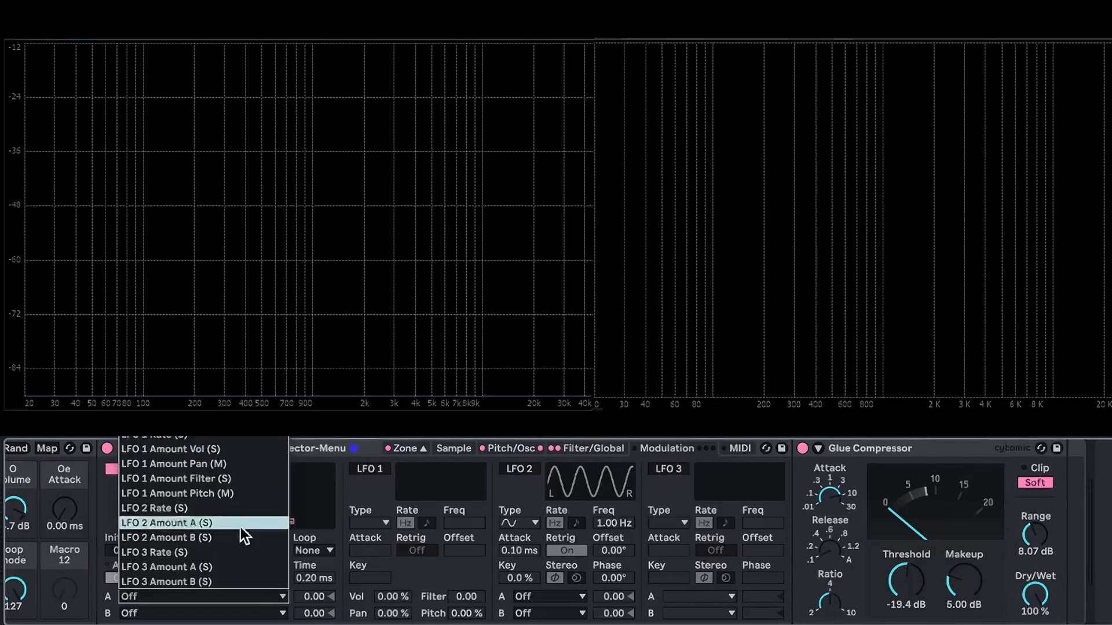
{"action": "left_click", "coordinate": [346, 488]}
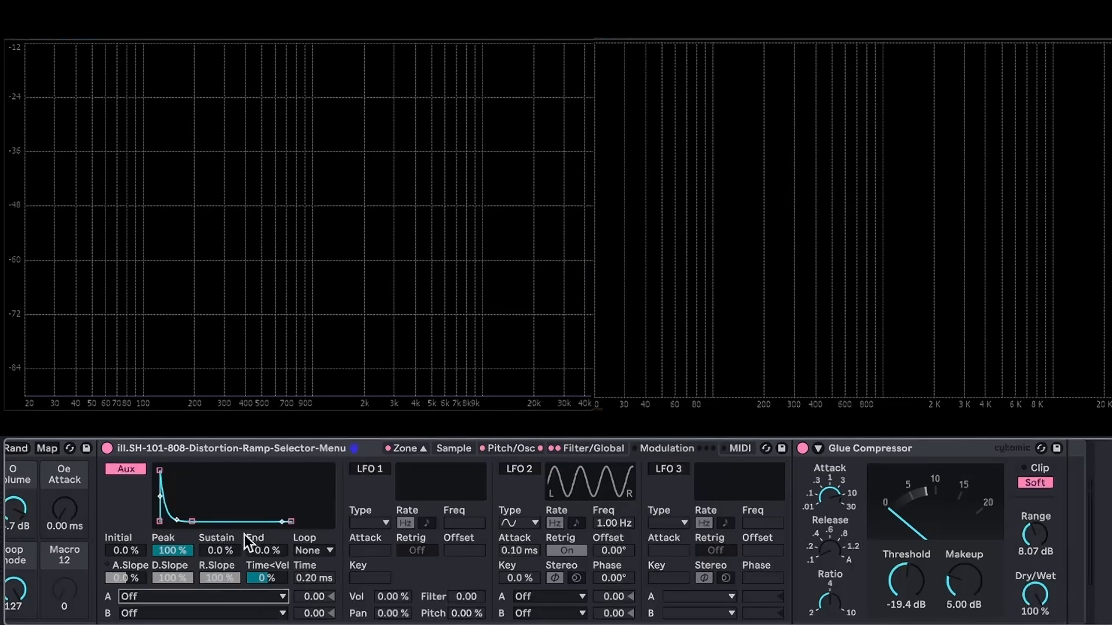
{"action": "left_click", "coordinate": [132, 468]}
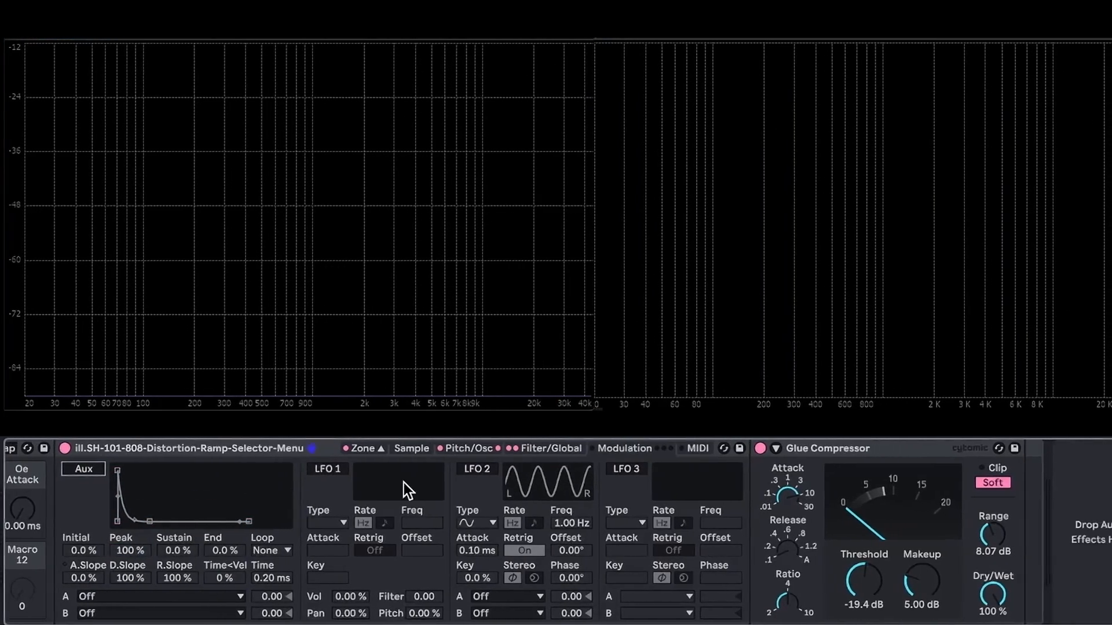
Step: Turn on LFO 1, try a slight volume amount on it and reset that amount to 0%
{"action": "left_click", "coordinate": [346, 468]}
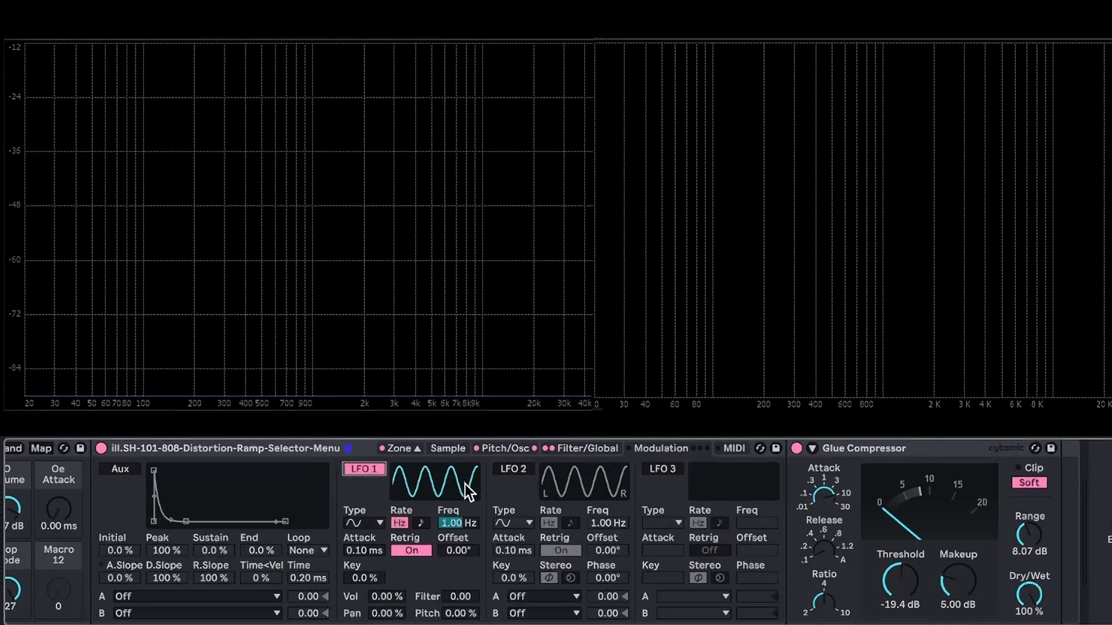
{"action": "scroll", "coordinate": [462, 485], "scroll_direction": "right", "scroll_amount": 3}
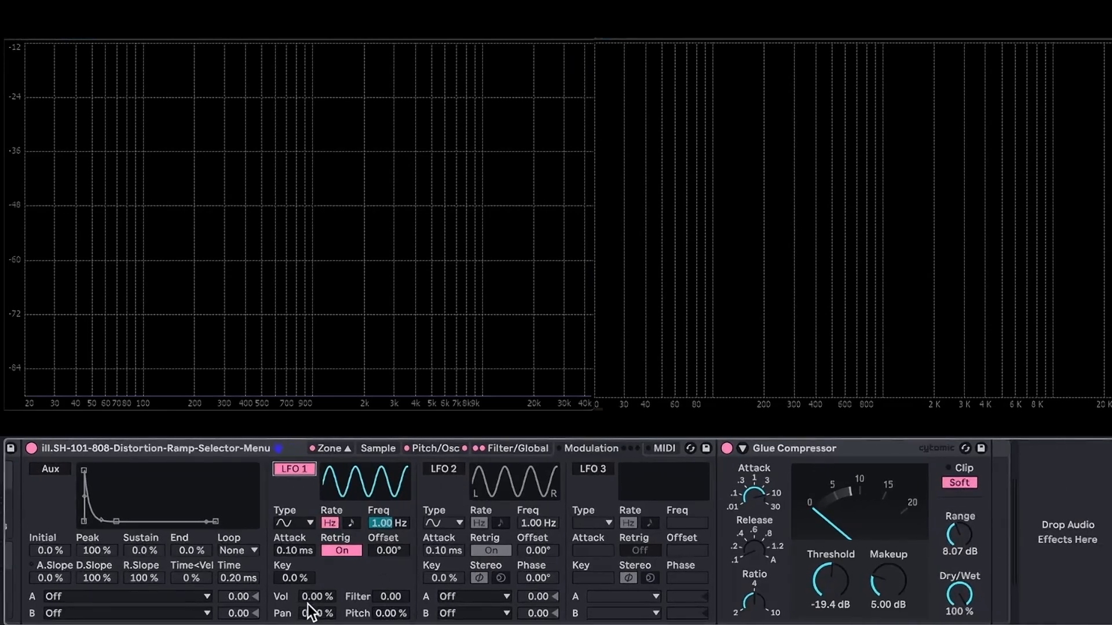
{"action": "left_click_drag", "start_coordinate": [315, 596], "coordinate": [334, 599]}
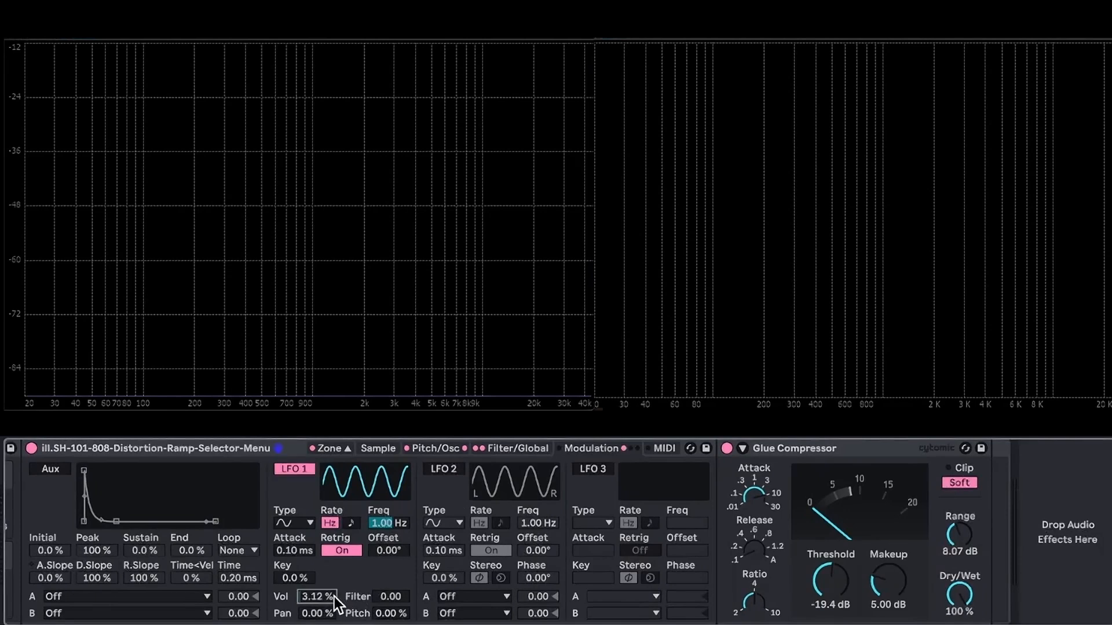
{"action": "double_click", "coordinate": [318, 597]}
Step: Browse the LFO destinations available for the auxiliary envelope's slot A without assigning one
{"action": "left_click", "coordinate": [200, 596]}
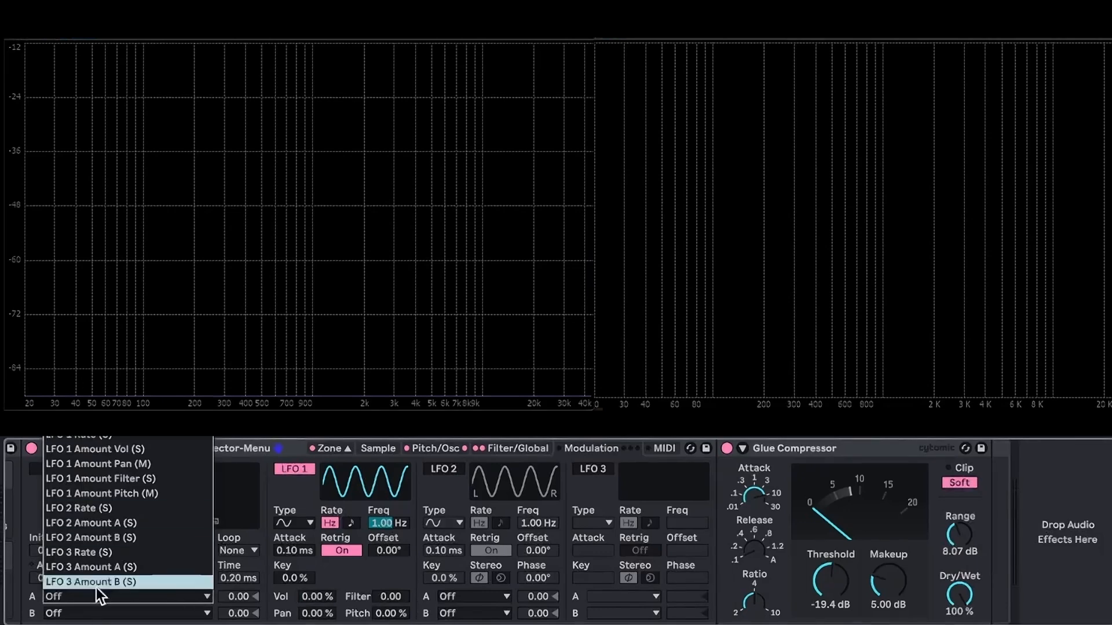
{"action": "left_click", "coordinate": [377, 579]}
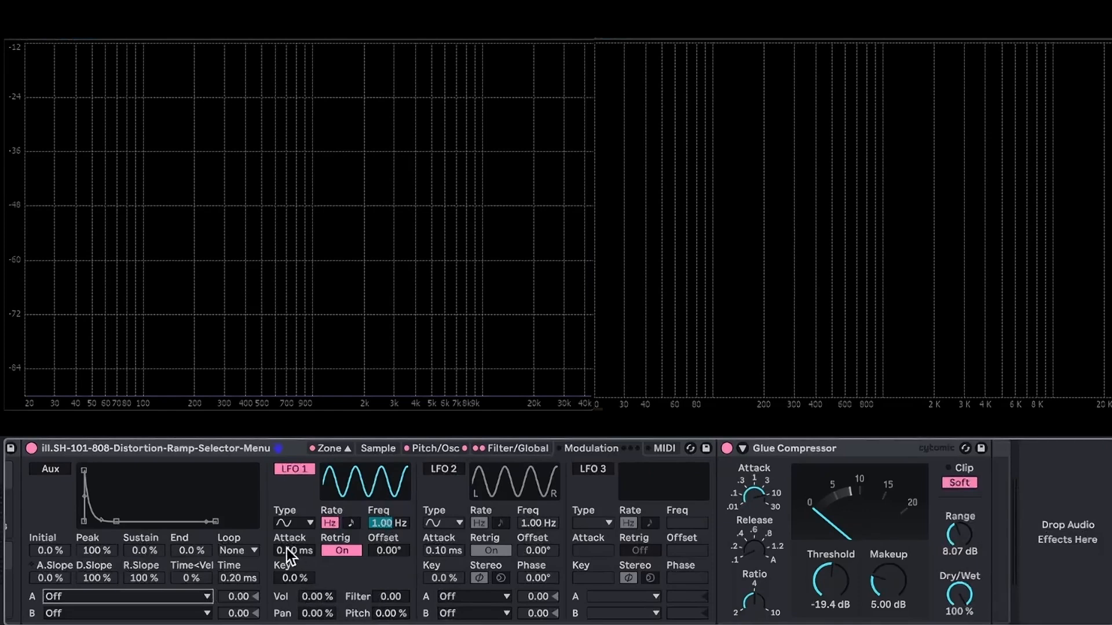
Step: Set LFO 1 to the random stepped waveform, try its frequency at 30 Hz and set it to 0.01 Hz
{"action": "left_click", "coordinate": [299, 525]}
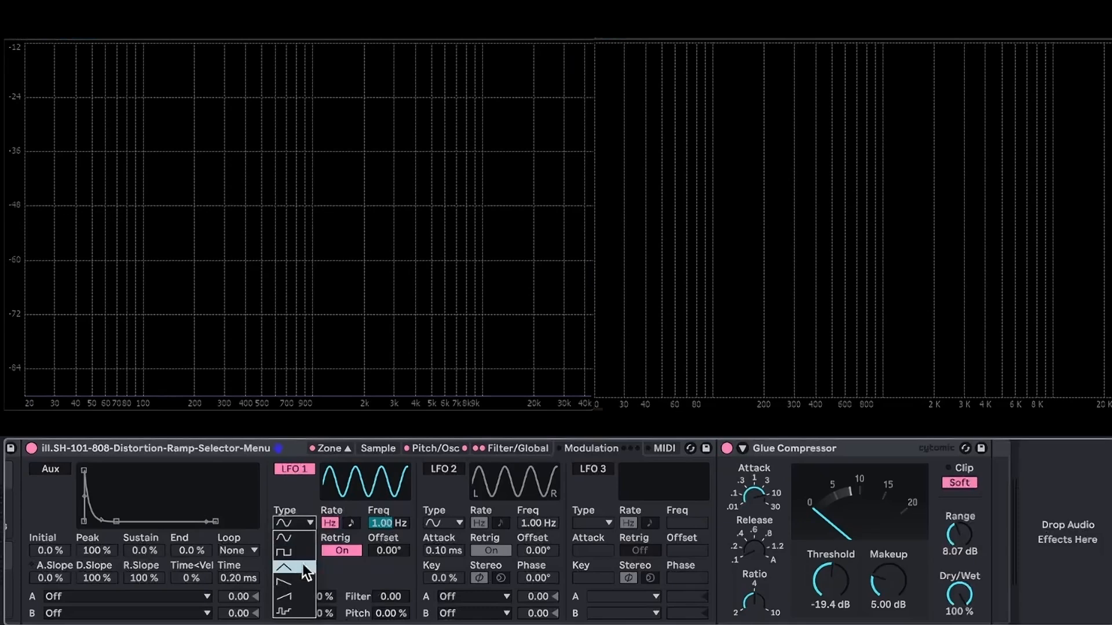
{"action": "left_click", "coordinate": [301, 613]}
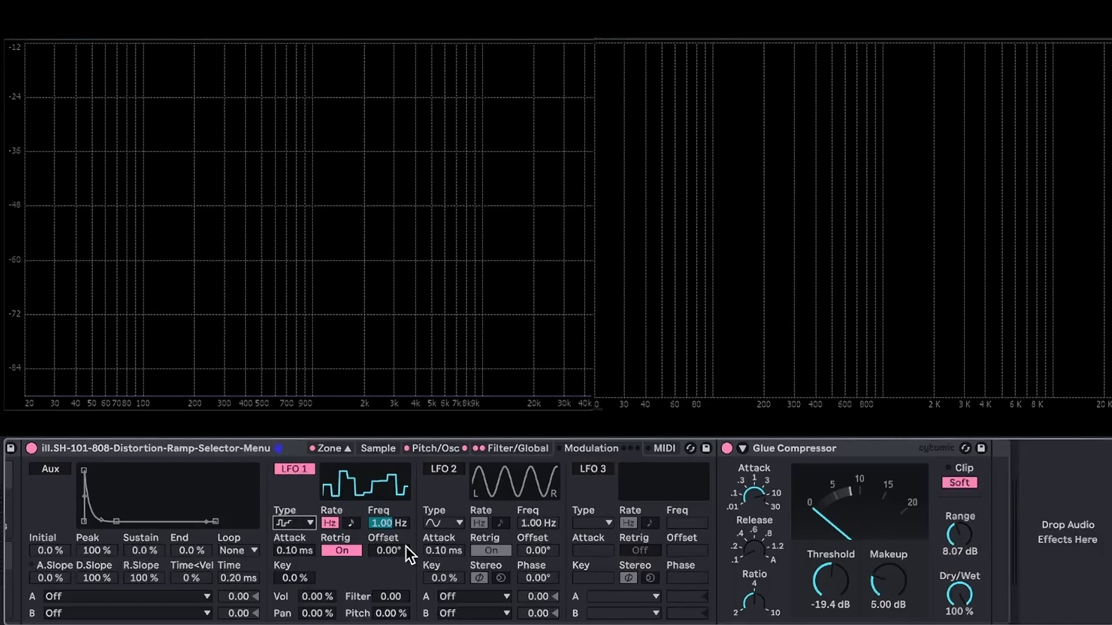
{"action": "mouse_move", "coordinate": [389, 523]}
{"action": "left_mouse_down"}
{"action": "mouse_move", "coordinate": [388, 491]}
{"action": "mouse_move", "coordinate": [389, 533]}
{"action": "left_mouse_up"}
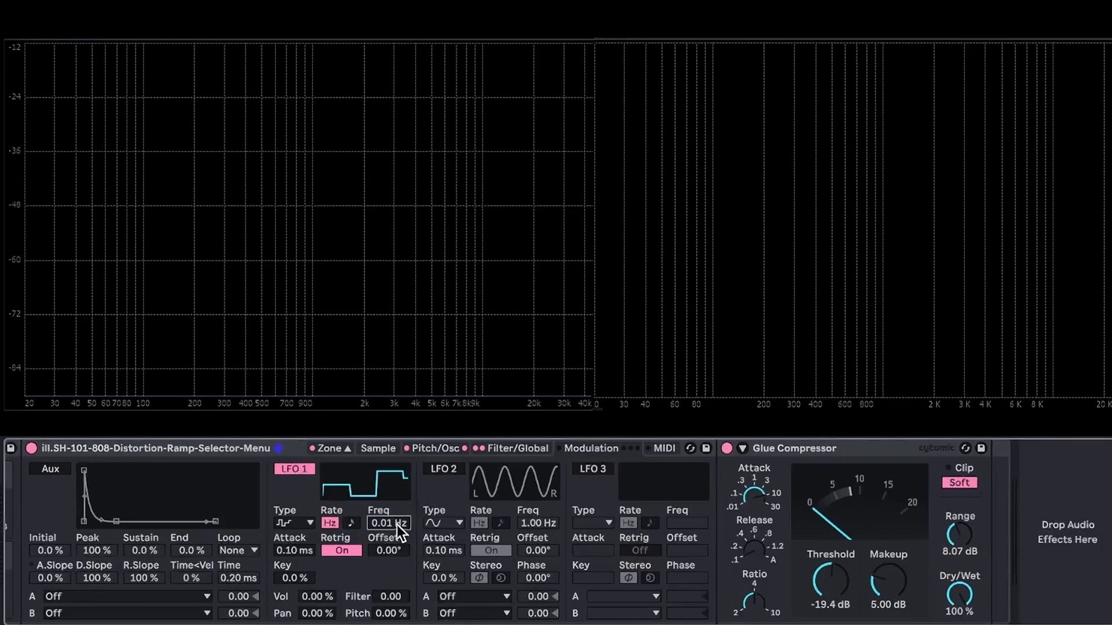
{"action": "left_click_drag", "start_coordinate": [389, 523], "coordinate": [388, 407]}
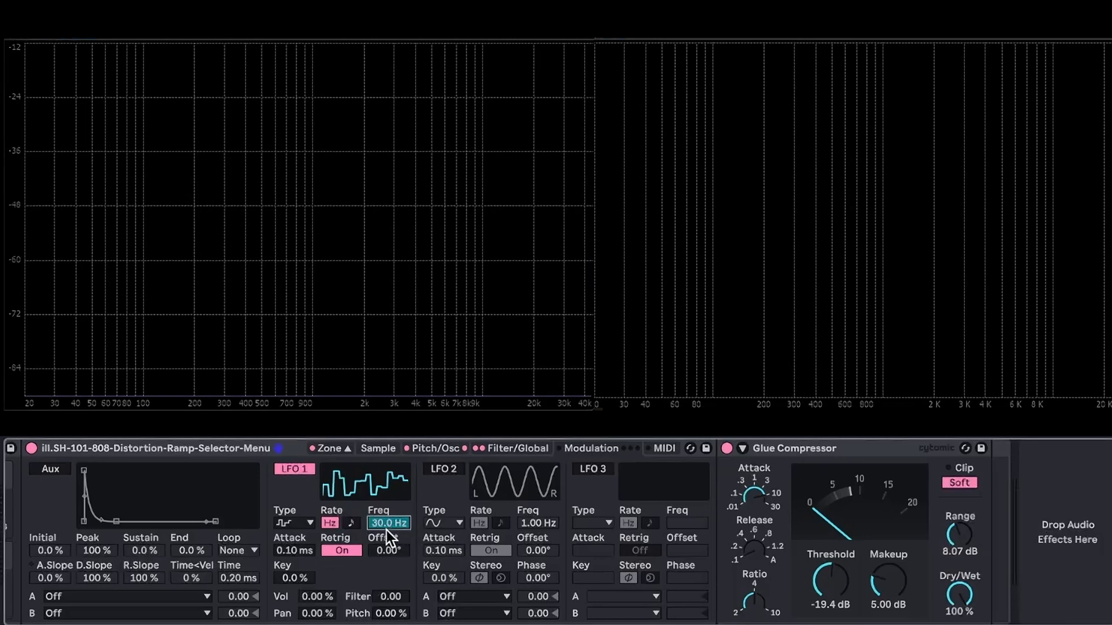
{"action": "left_click_drag", "start_coordinate": [392, 524], "coordinate": [392, 614]}
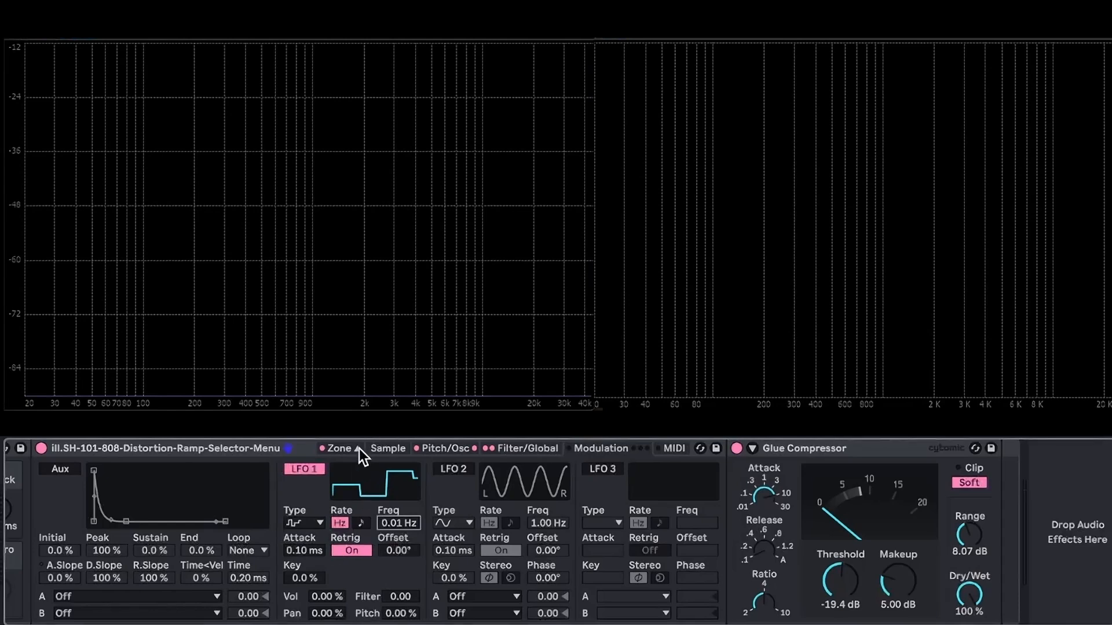
Step: Switch LFO 1 off and on again, and go over its stepped waveform, frequency and retrigger settings
{"action": "left_click", "coordinate": [305, 469]}
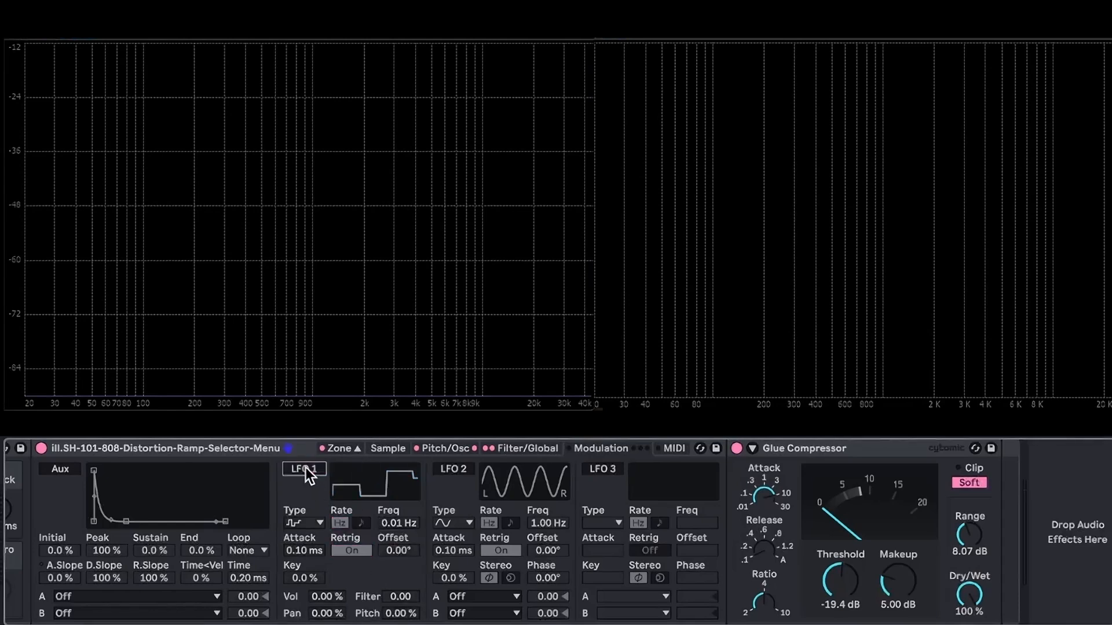
{"action": "left_click", "coordinate": [304, 467]}
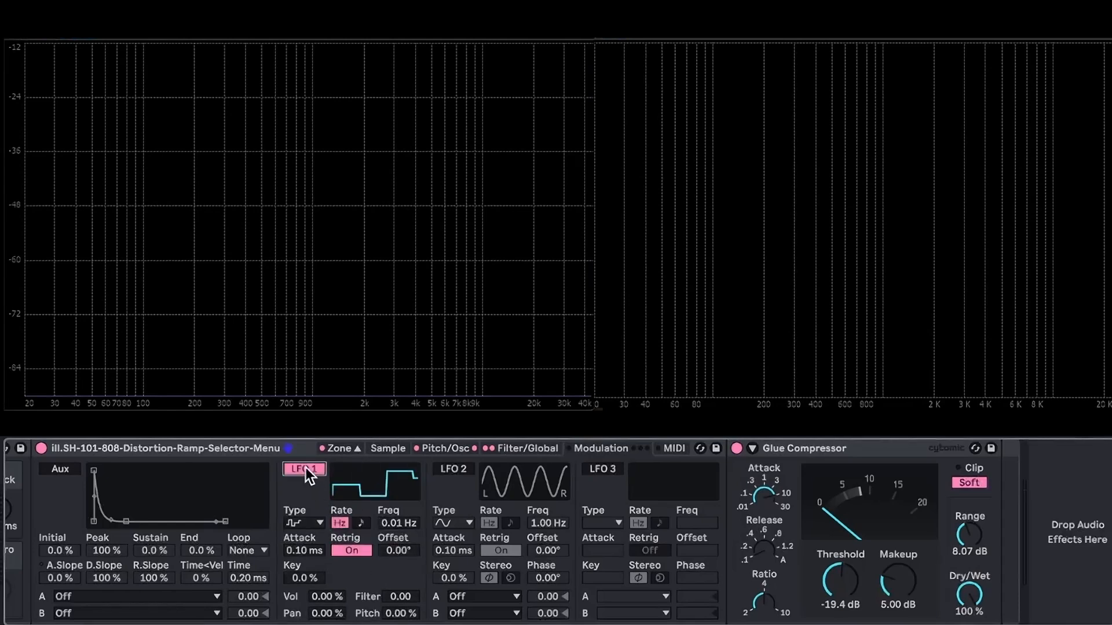
{"action": "left_click", "coordinate": [288, 522]}
{"action": "left_click", "coordinate": [294, 613]}
{"action": "left_click", "coordinate": [398, 523]}
{"action": "left_click", "coordinate": [352, 549]}
Step: Try LFO 1's pitch amount at 100% while playing notes, and reset it to 0%
{"action": "left_click_drag", "start_coordinate": [397, 613], "coordinate": [397, 573]}
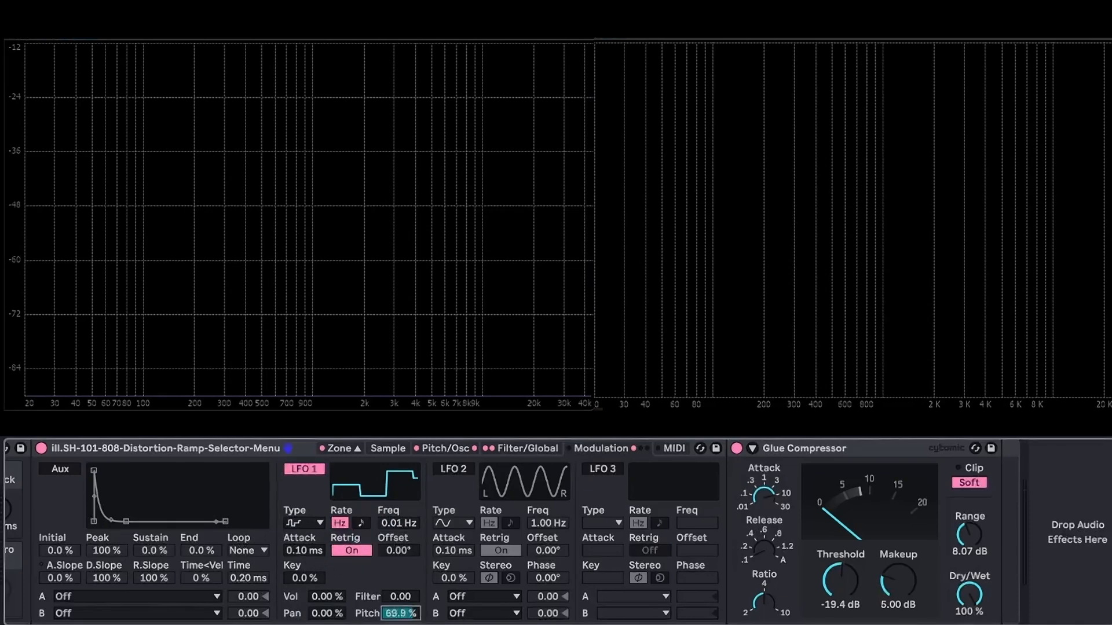
{"action": "scroll", "coordinate": [400, 617], "scroll_direction": "right", "scroll_amount": 1}
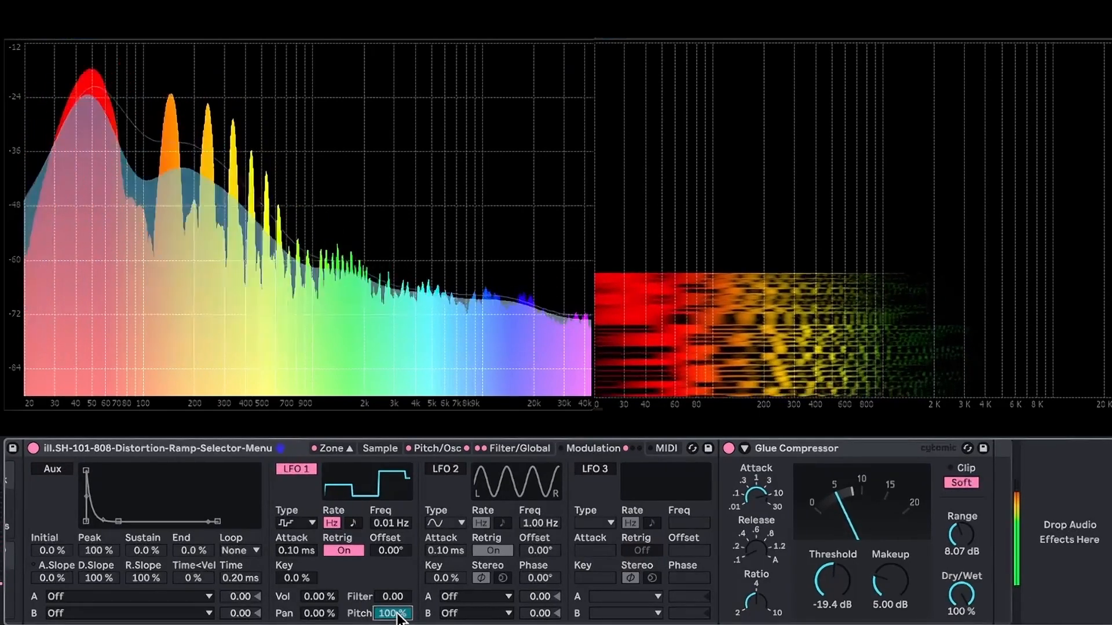
{"action": "double_click", "coordinate": [397, 613]}
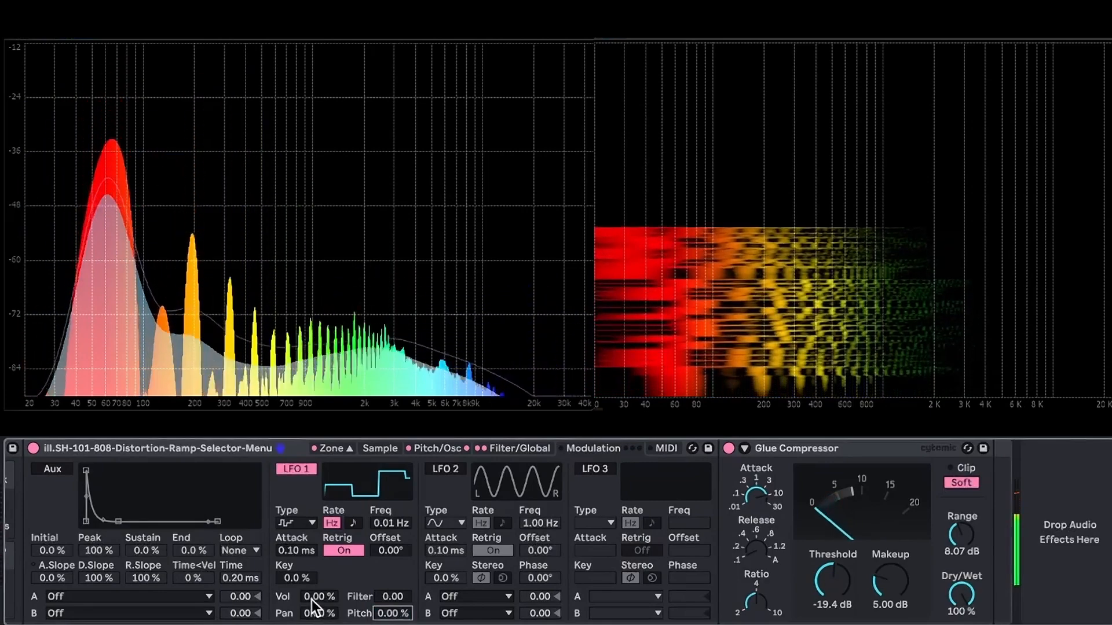
Step: Try LFO 1's volume amount at 100%, lower it to 0.78%, and set its filter amount to 24.0
{"action": "left_click_drag", "start_coordinate": [312, 599], "coordinate": [312, 521]}
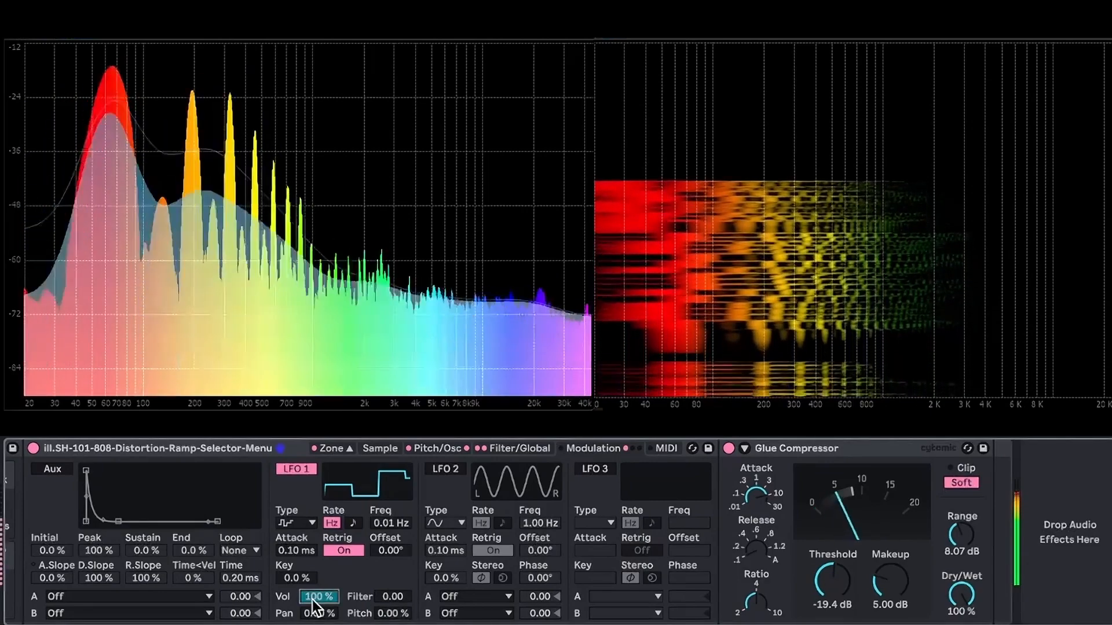
{"action": "left_click_drag", "start_coordinate": [314, 600], "coordinate": [328, 539]}
{"action": "double_click", "coordinate": [326, 614]}
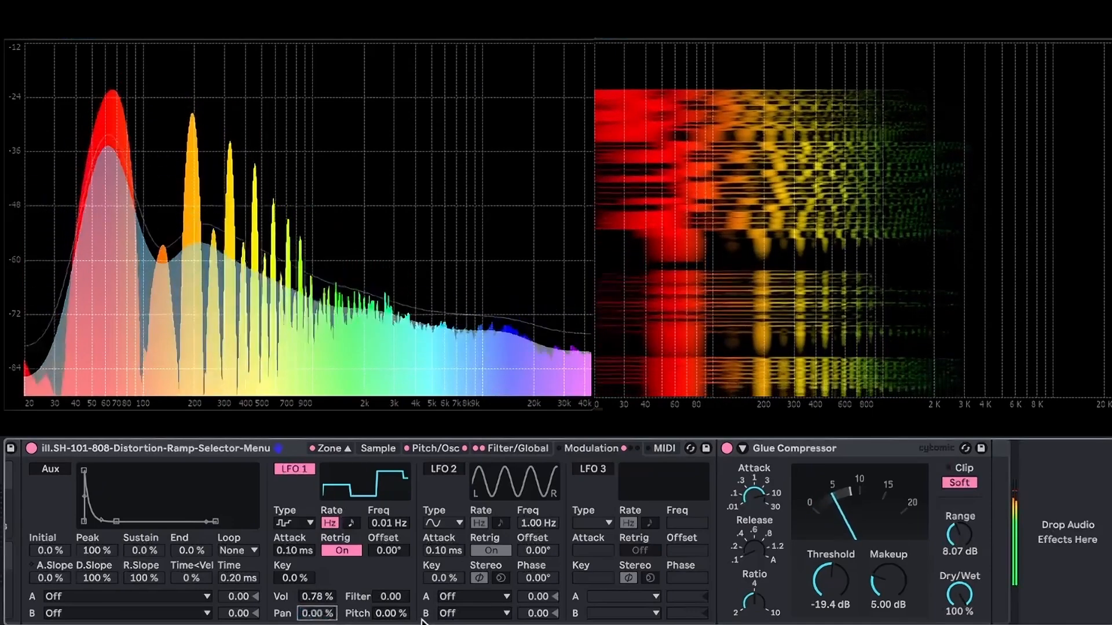
{"action": "left_click_drag", "start_coordinate": [386, 594], "coordinate": [387, 521]}
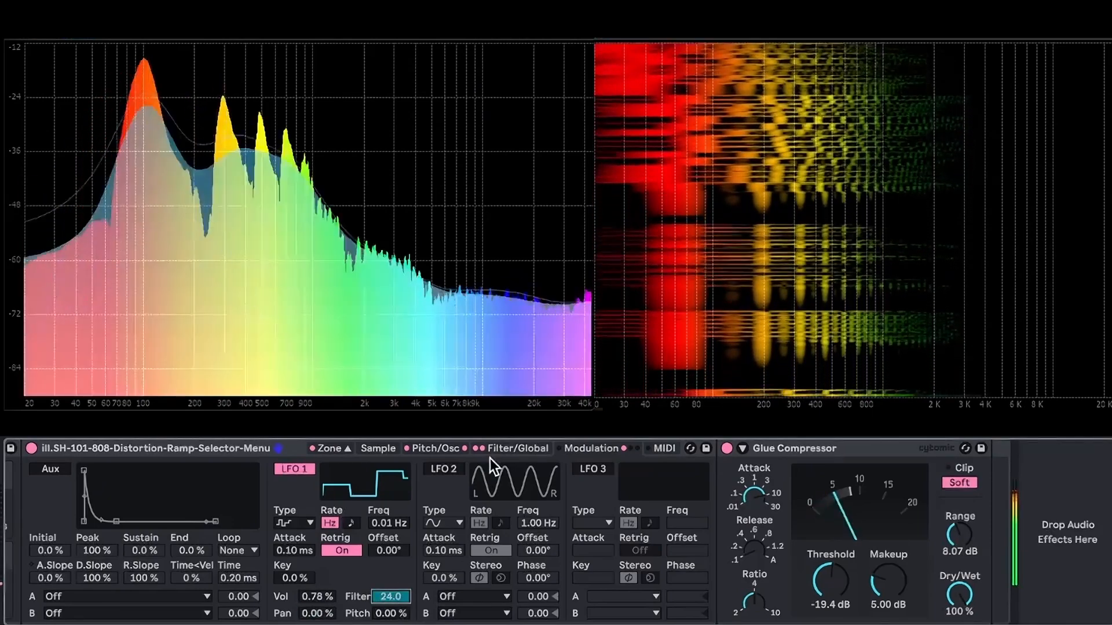
Step: Raise the filter resonance to 125% and the shaper amount to 55, trying the reversed filter and shaper order
{"action": "left_click", "coordinate": [499, 448]}
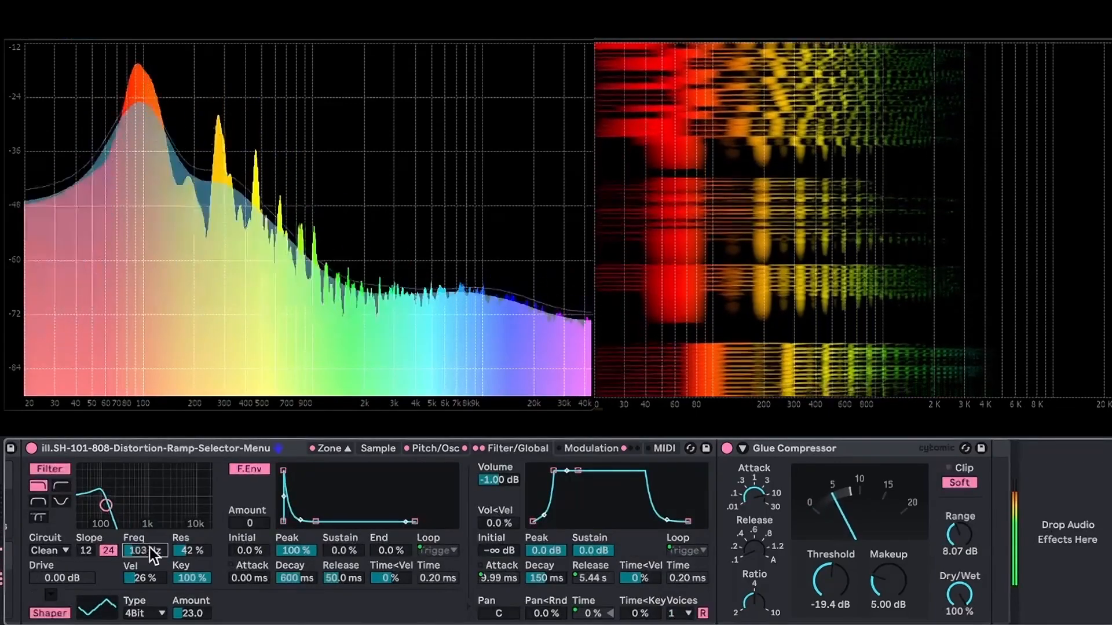
{"action": "left_click_drag", "start_coordinate": [192, 613], "coordinate": [188, 502]}
{"action": "left_click", "coordinate": [50, 595]}
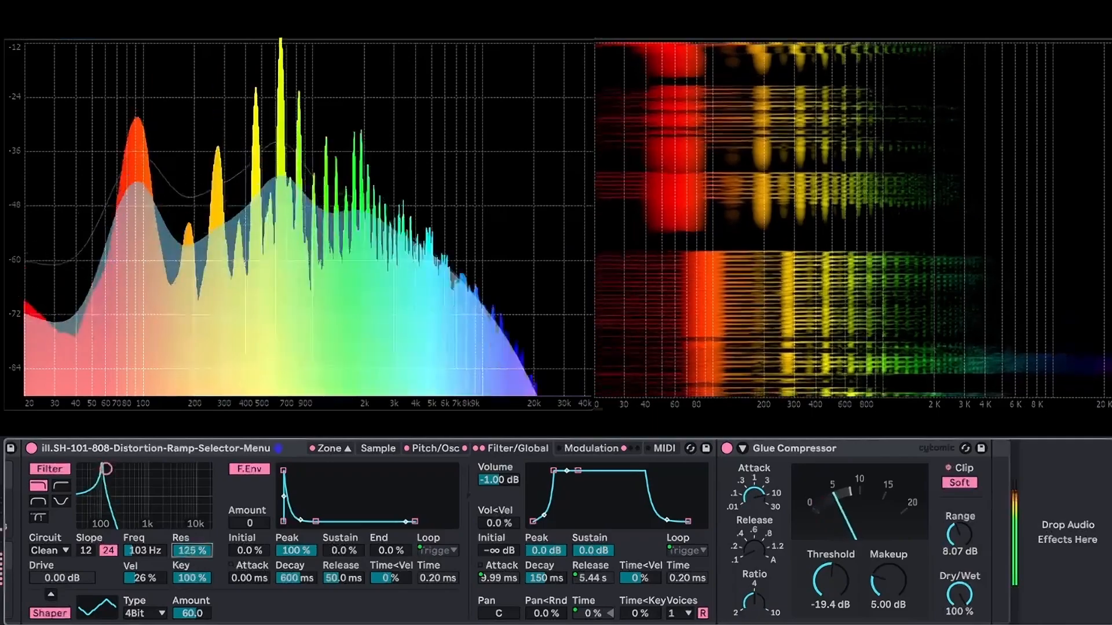
{"action": "left_click", "coordinate": [51, 595]}
{"action": "left_click_drag", "start_coordinate": [192, 613], "coordinate": [191, 618]}
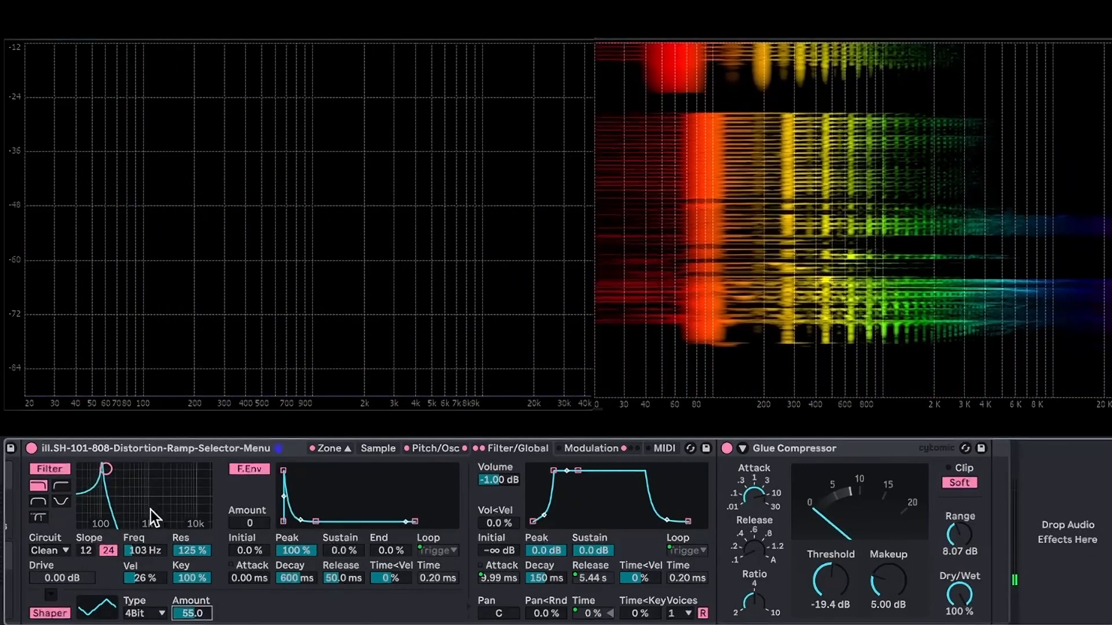
Step: Change the shaper type to Sine and set its amount to 57
{"action": "left_click", "coordinate": [145, 613]}
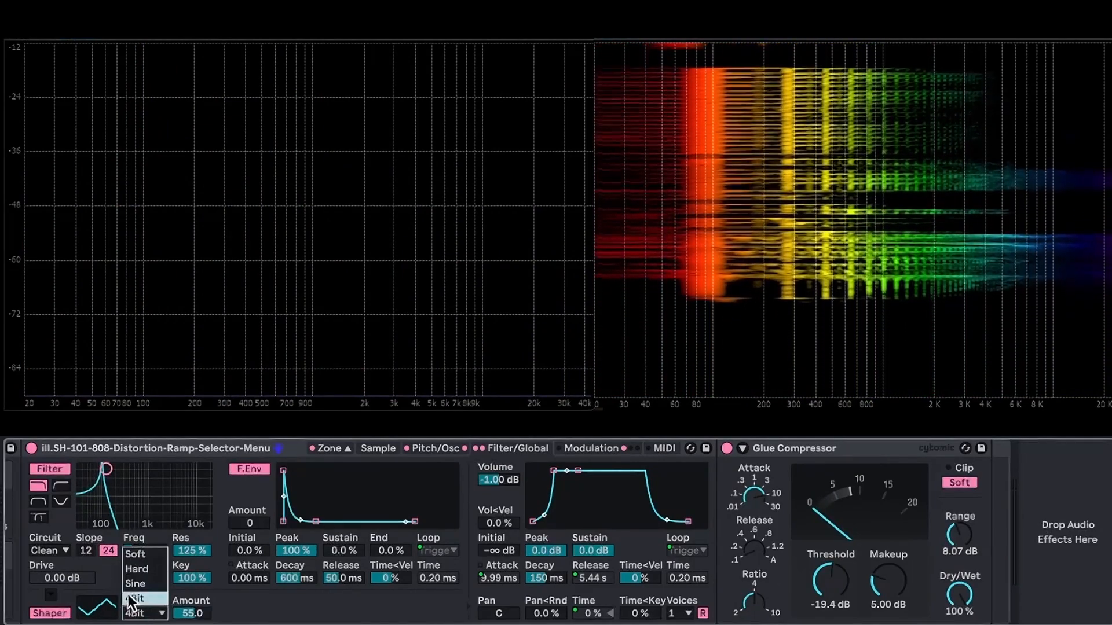
{"action": "left_click", "coordinate": [132, 590]}
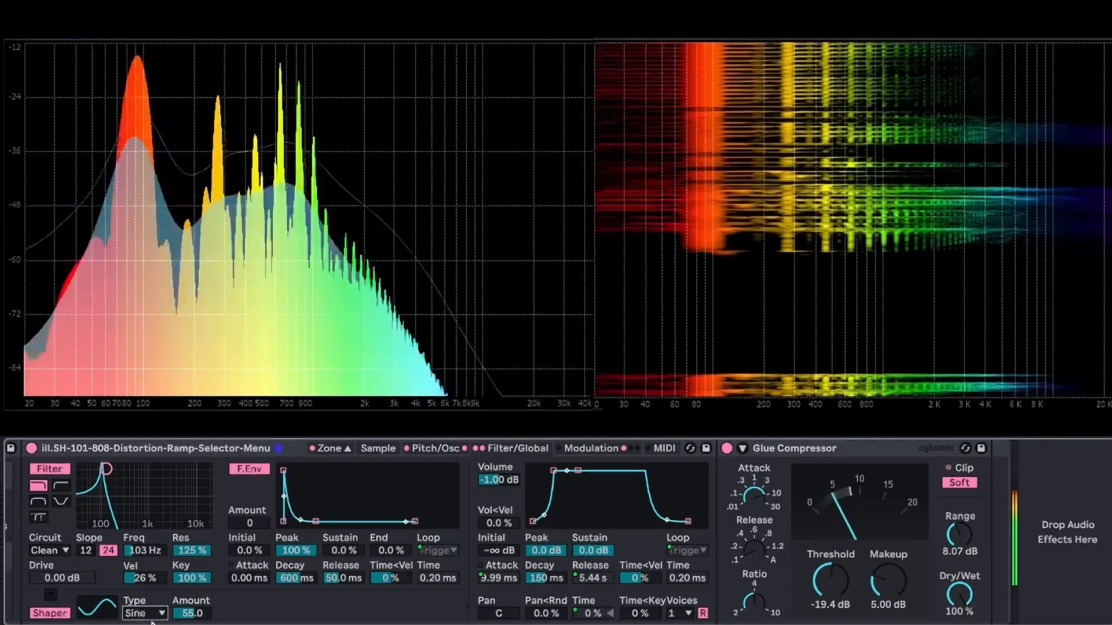
{"action": "left_click_drag", "start_coordinate": [191, 613], "coordinate": [192, 612]}
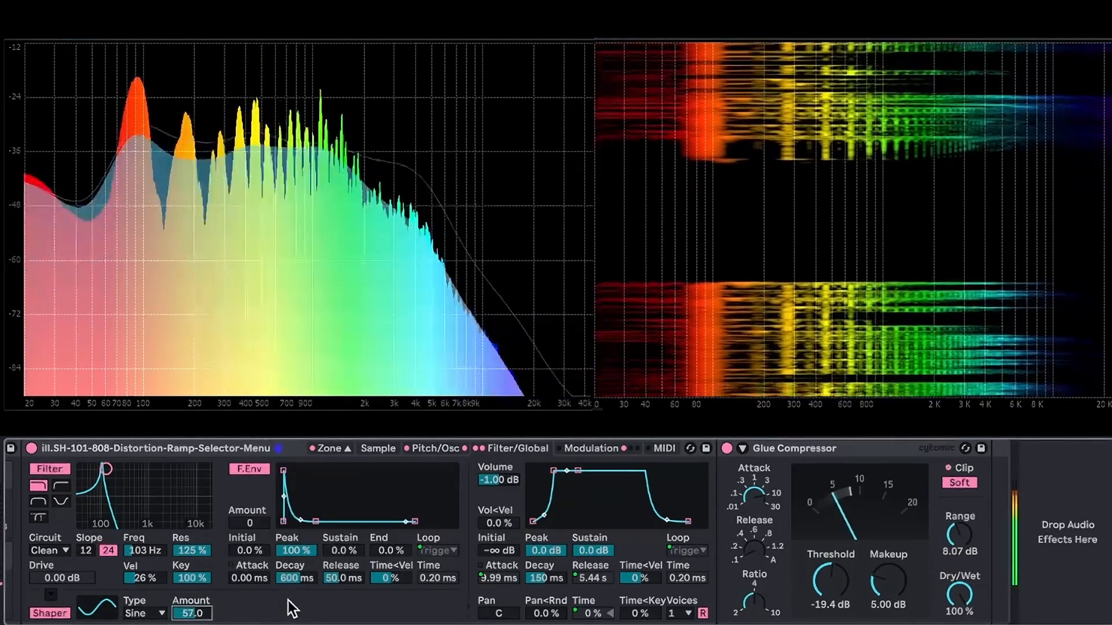
Step: Reset LFO 1's filter amount to zero, try its volume amount up to 100%, and return that to 0% too
{"action": "left_click", "coordinate": [596, 446]}
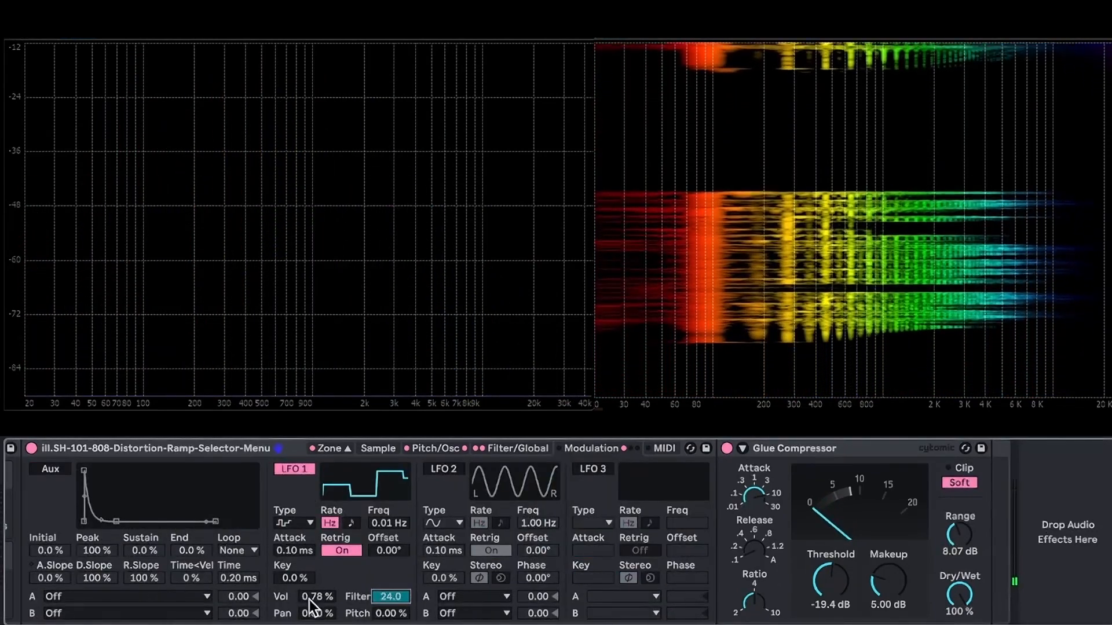
{"action": "left_click_drag", "start_coordinate": [309, 600], "coordinate": [308, 579]}
{"action": "left_click_drag", "start_coordinate": [403, 594], "coordinate": [404, 620]}
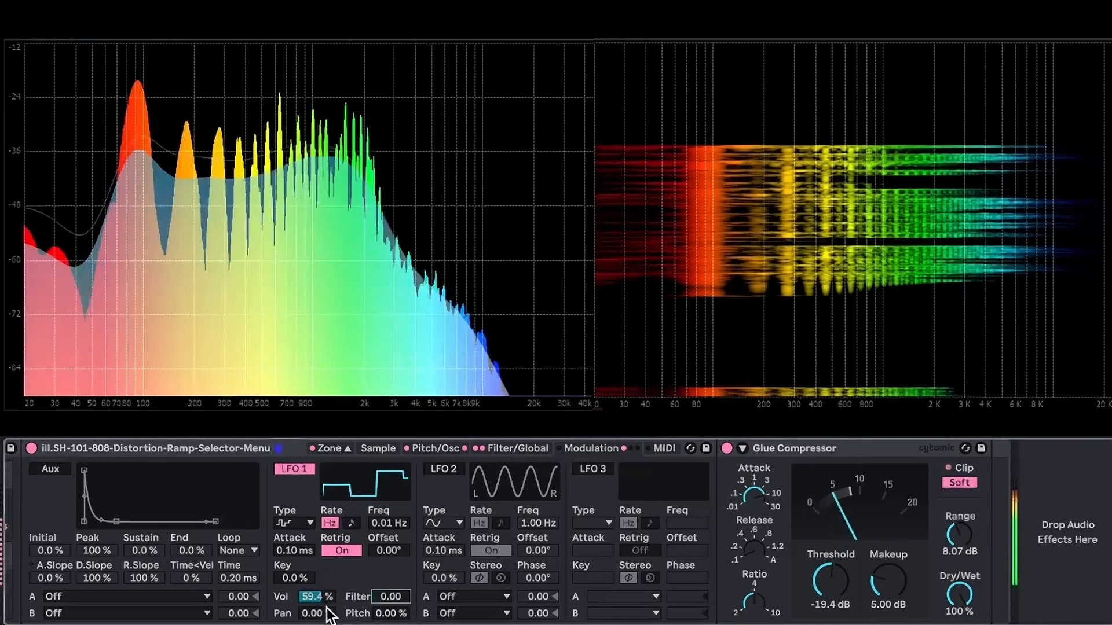
{"action": "left_click_drag", "start_coordinate": [318, 592], "coordinate": [318, 574]}
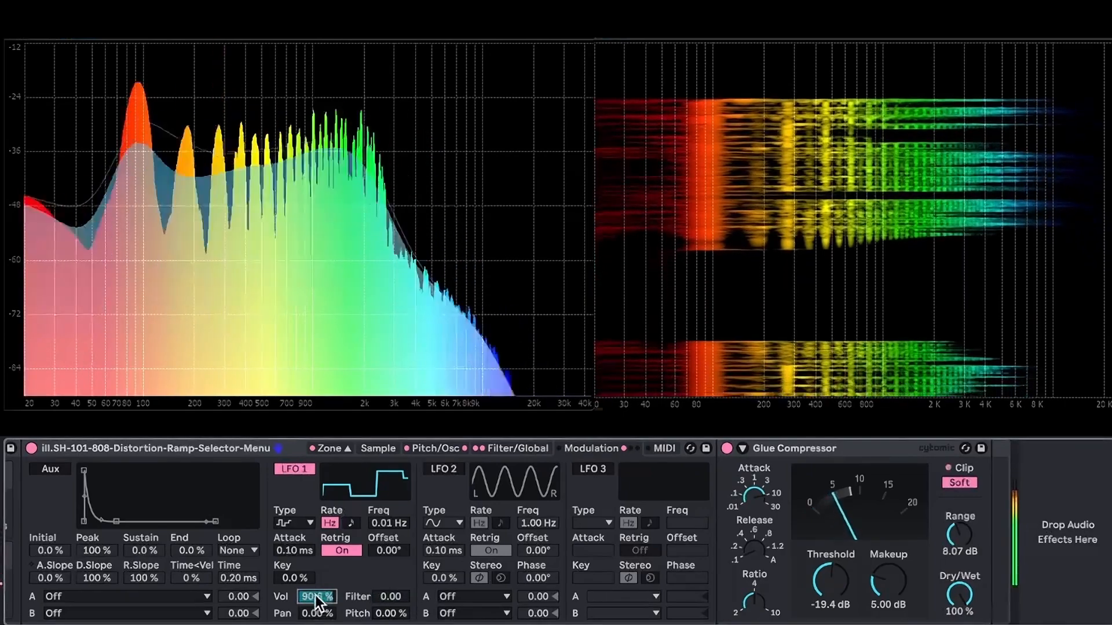
{"action": "left_click_drag", "start_coordinate": [316, 596], "coordinate": [316, 587]}
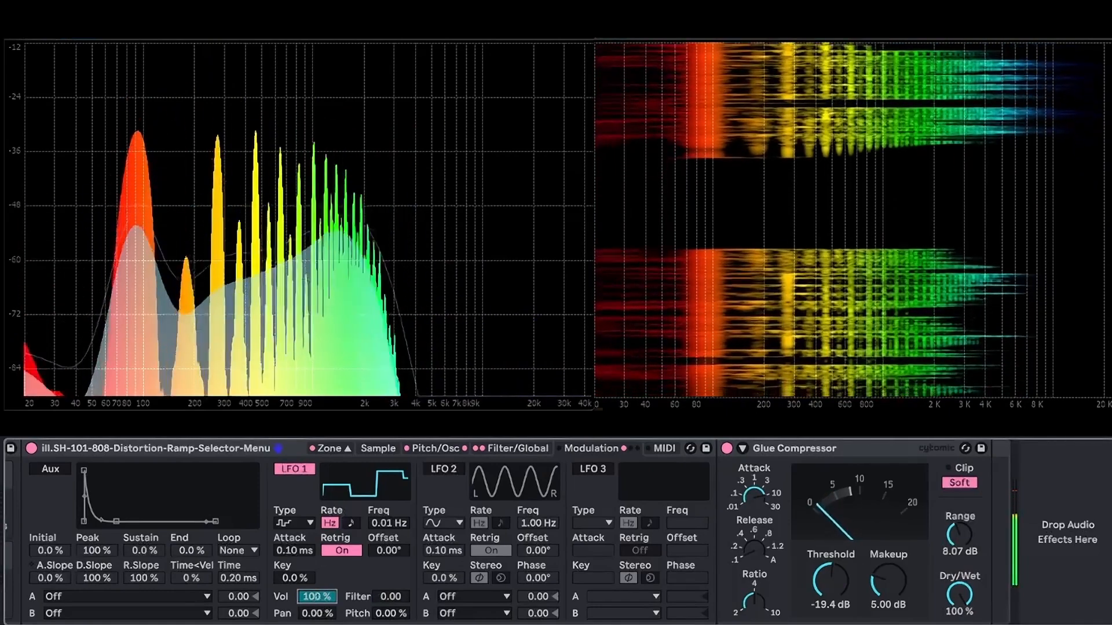
{"action": "left_click_drag", "start_coordinate": [315, 595], "coordinate": [315, 622]}
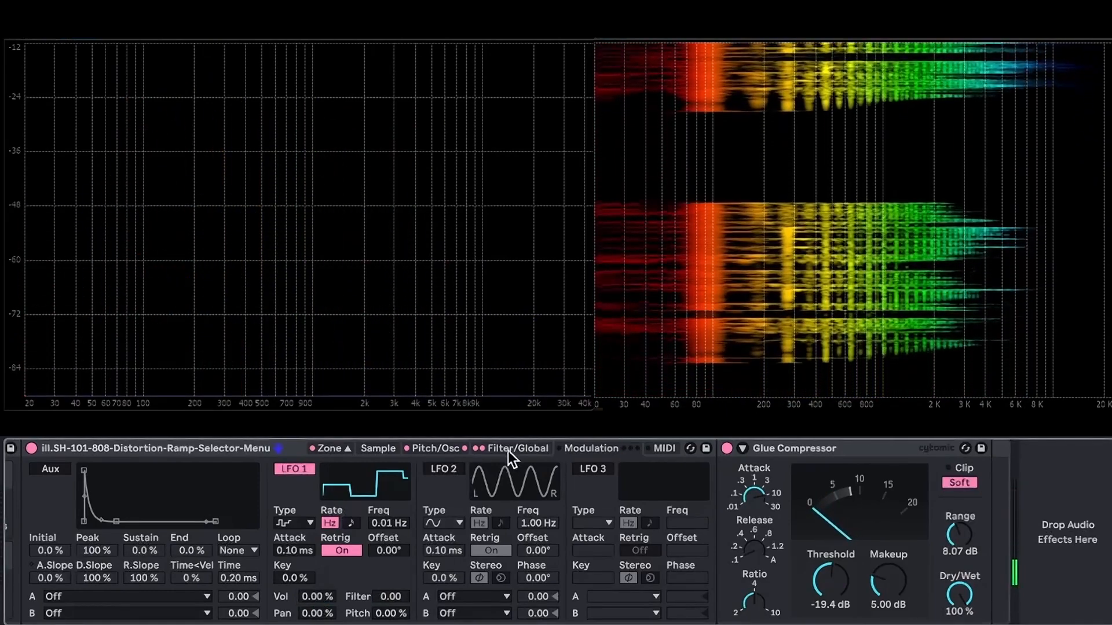
Step: Raise the Sine shaper's amount to 64
{"action": "left_click", "coordinate": [508, 452]}
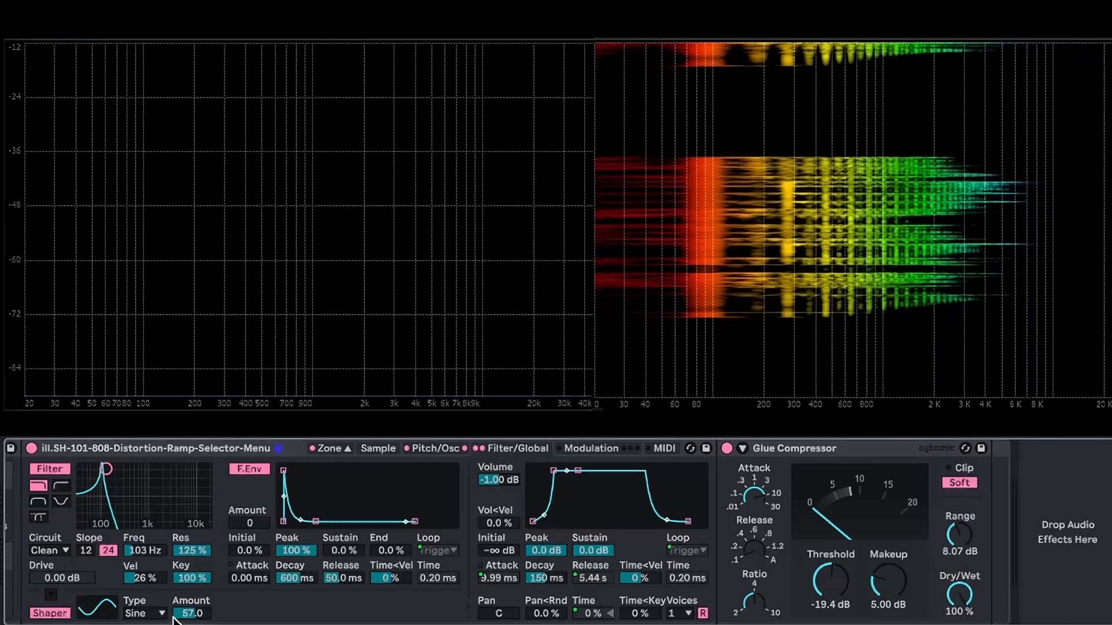
{"action": "scroll", "coordinate": [370, 486], "scroll_direction": "left", "scroll_amount": 1}
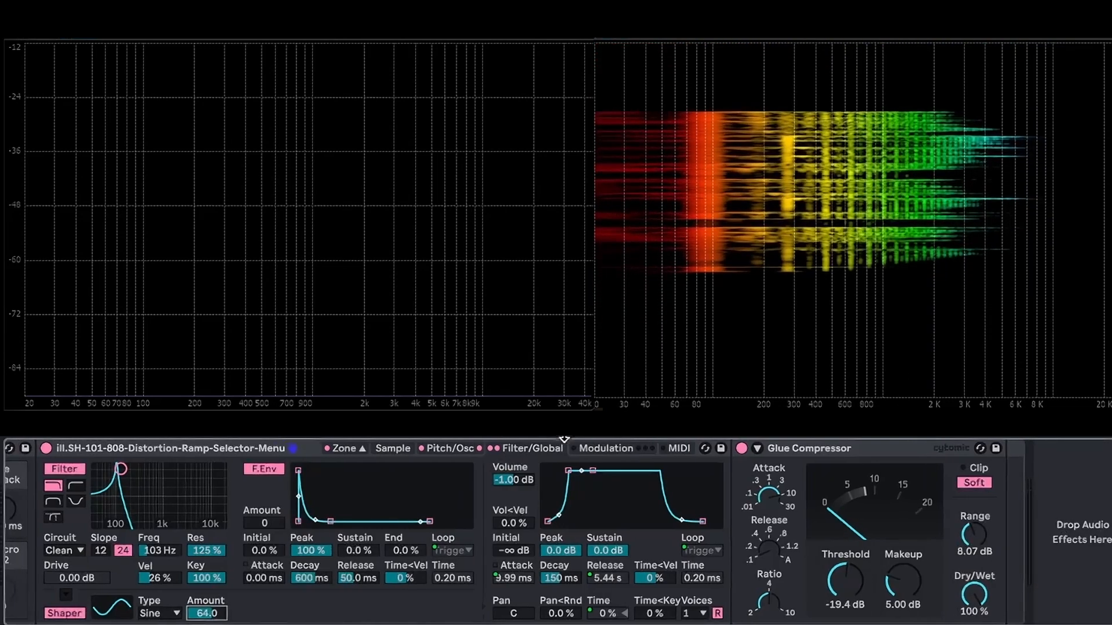
Step: Try LFO 1's filter amount at 24.0 and 9.56 together with a volume amount of about 78%, and reset both to zero
{"action": "left_click", "coordinate": [596, 450]}
{"action": "left_click_drag", "start_coordinate": [411, 598], "coordinate": [411, 539]}
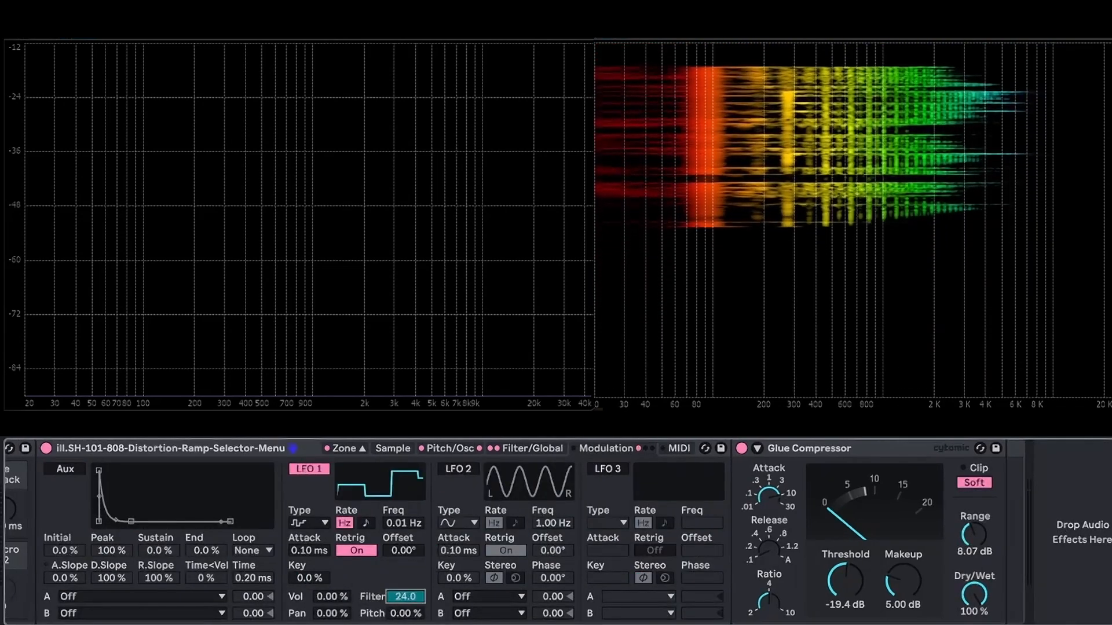
{"action": "scroll", "coordinate": [409, 598], "scroll_direction": "right", "scroll_amount": 1}
{"action": "left_click_drag", "start_coordinate": [408, 599], "coordinate": [407, 624]}
{"action": "left_click_drag", "start_coordinate": [322, 599], "coordinate": [322, 585]}
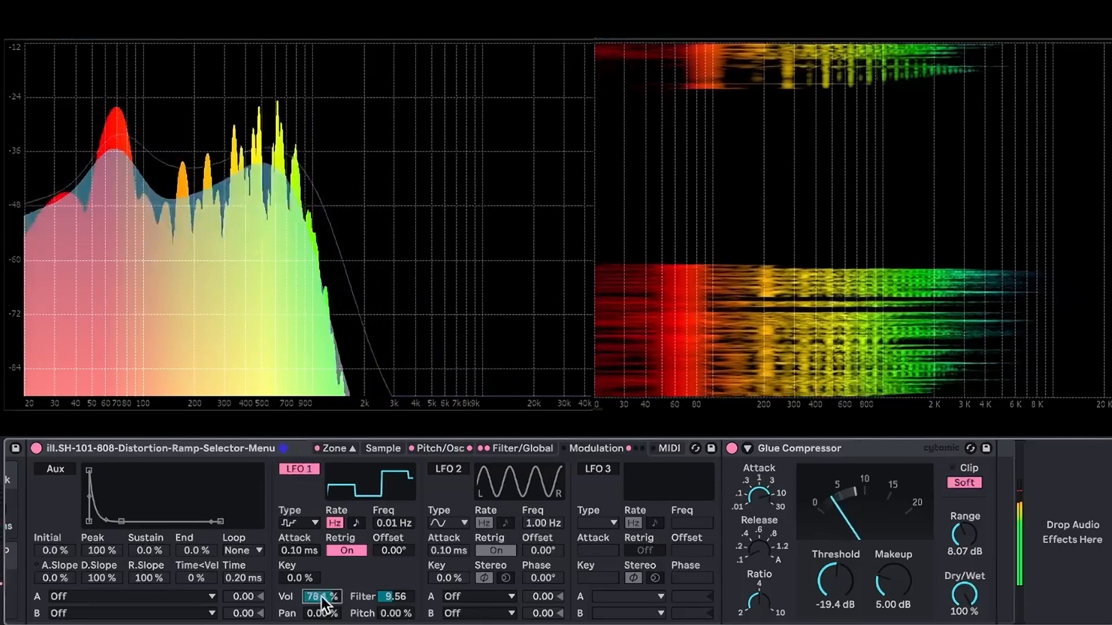
{"action": "double_click", "coordinate": [329, 594]}
{"action": "double_click", "coordinate": [396, 597]}
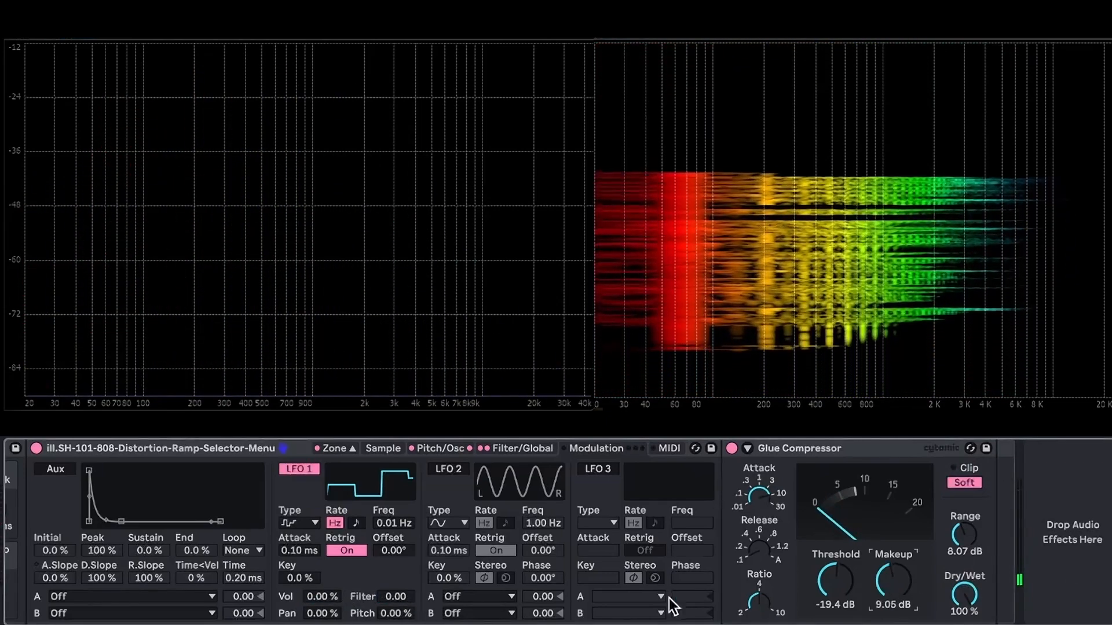
Step: Set the Glue Compressor's makeup to 9.05 dB and raise LFO 1's volume amount
{"action": "left_click_drag", "start_coordinate": [322, 601], "coordinate": [320, 595]}
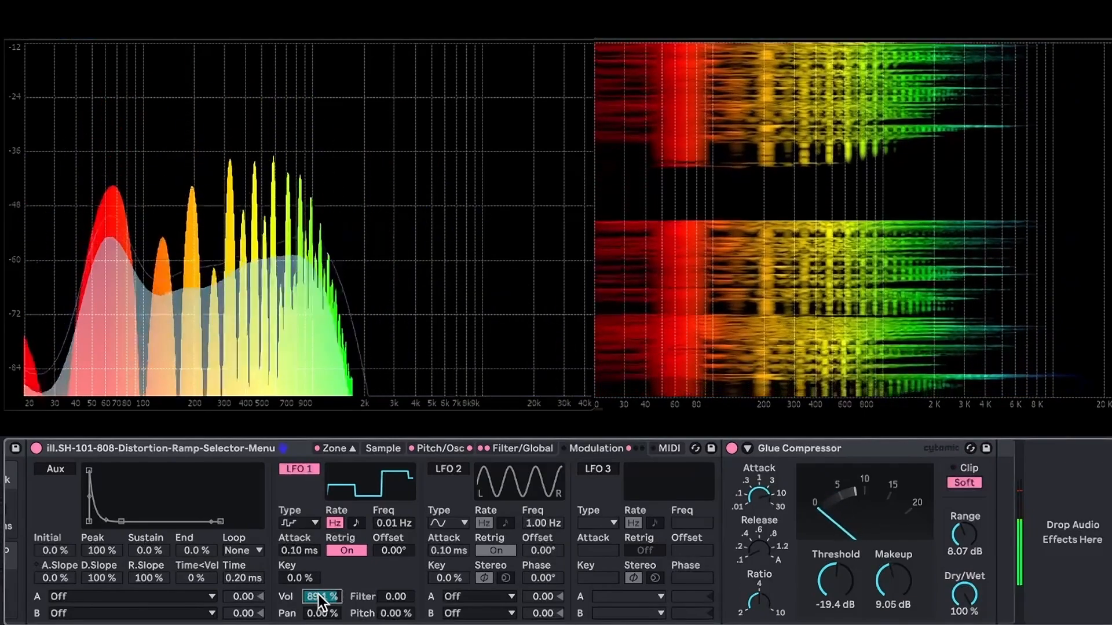
Step: Lower LFO 1's volume amount to 70.3%, reset it to 0% and turn LFO 1 off
{"action": "left_click_drag", "start_coordinate": [319, 595], "coordinate": [318, 596]}
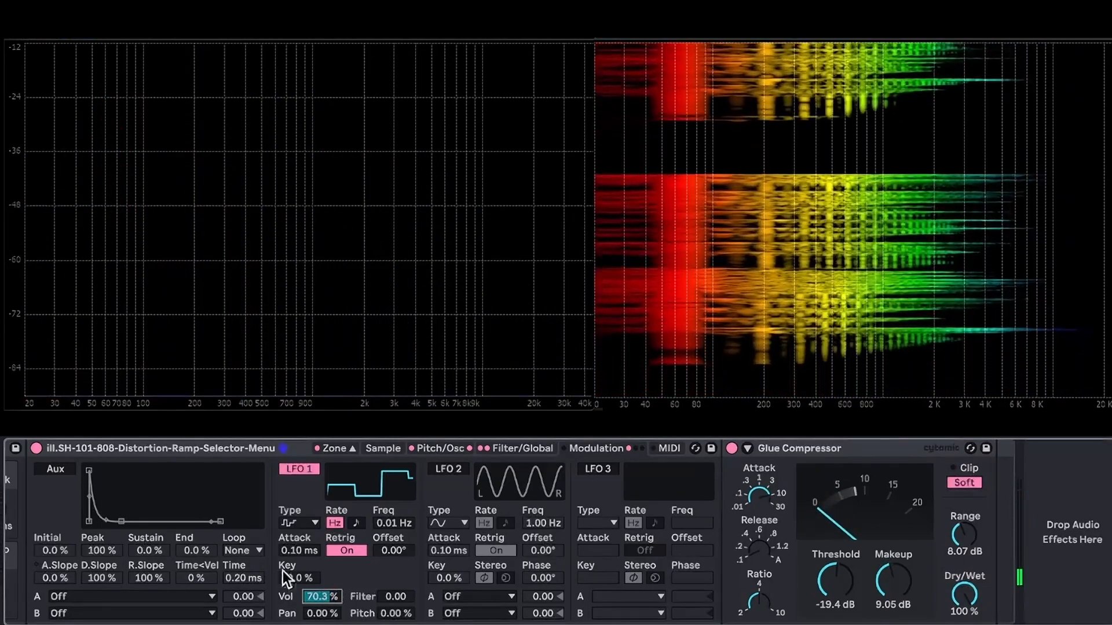
{"action": "left_click", "coordinate": [307, 471]}
{"action": "double_click", "coordinate": [322, 597]}
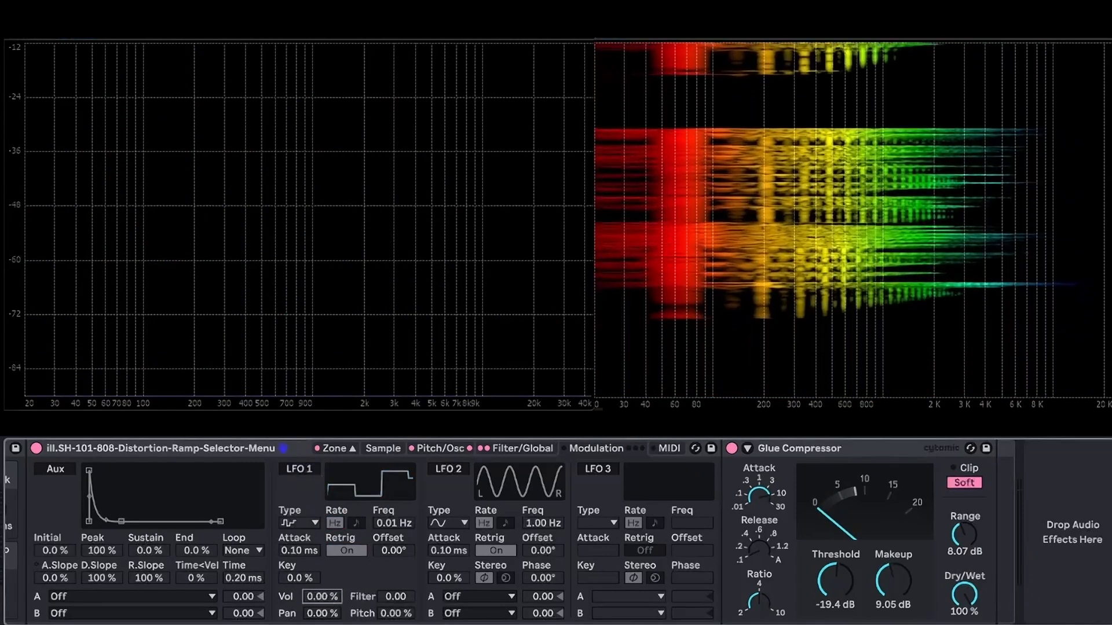
Step: Set the Glue Compressor's makeup to 5.56 dB and switch off the sampler's filter
{"action": "left_click_drag", "start_coordinate": [893, 580], "coordinate": [893, 605]}
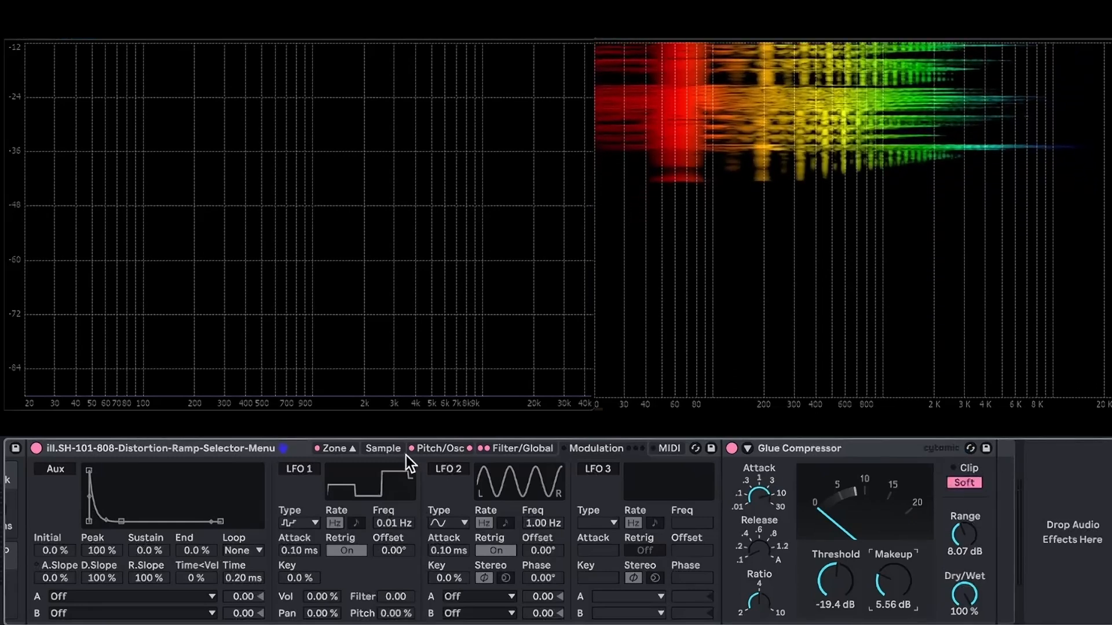
{"action": "left_click", "coordinate": [440, 448]}
{"action": "left_click", "coordinate": [521, 448]}
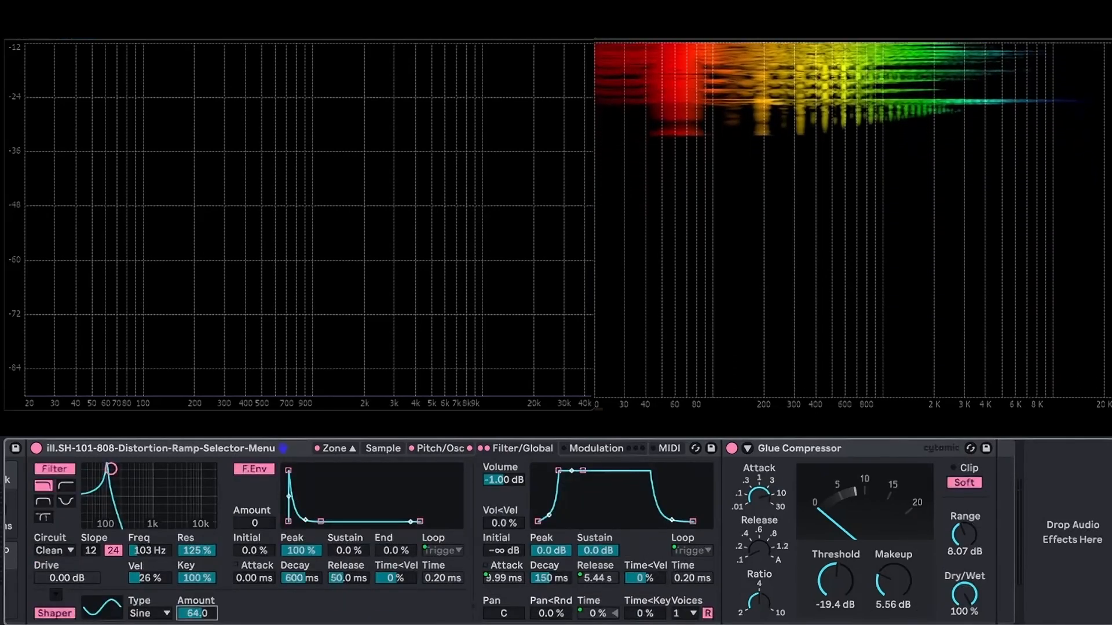
{"action": "left_click", "coordinate": [54, 468]}
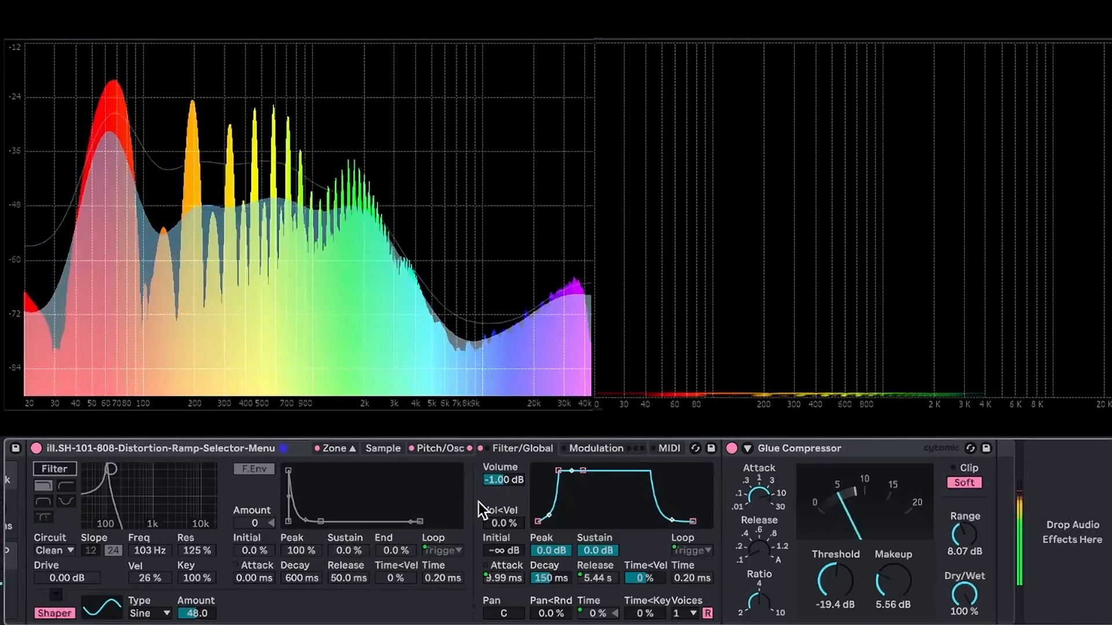
{"action": "left_click", "coordinate": [570, 451]}
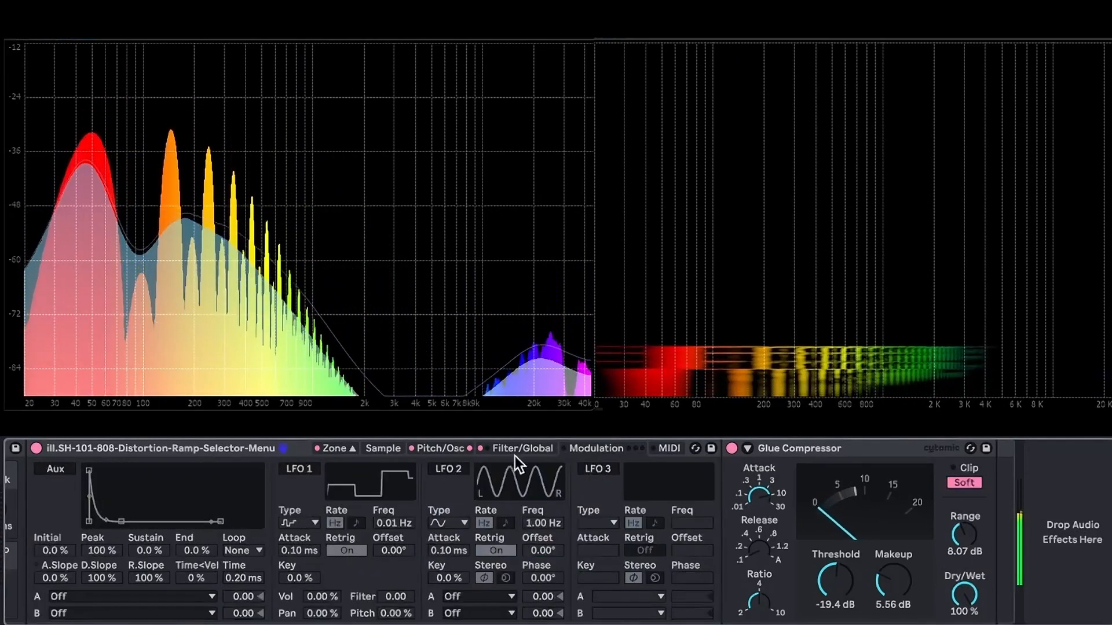
{"action": "left_click", "coordinate": [524, 449]}
{"action": "left_click", "coordinate": [605, 455]}
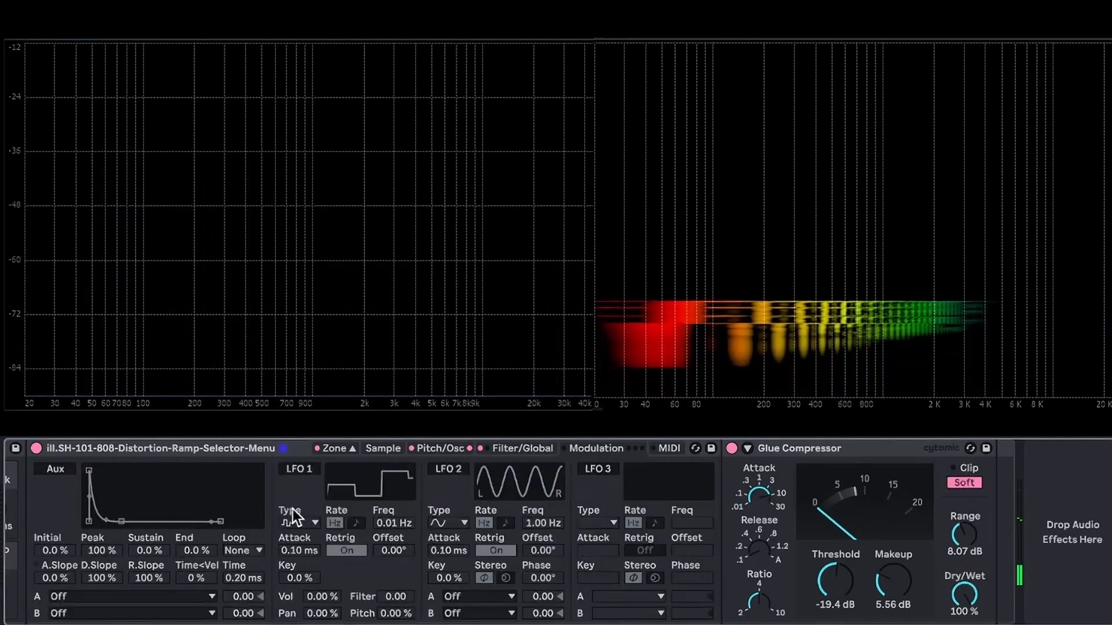
{"action": "scroll", "coordinate": [280, 505], "scroll_direction": "left", "scroll_amount": 3}
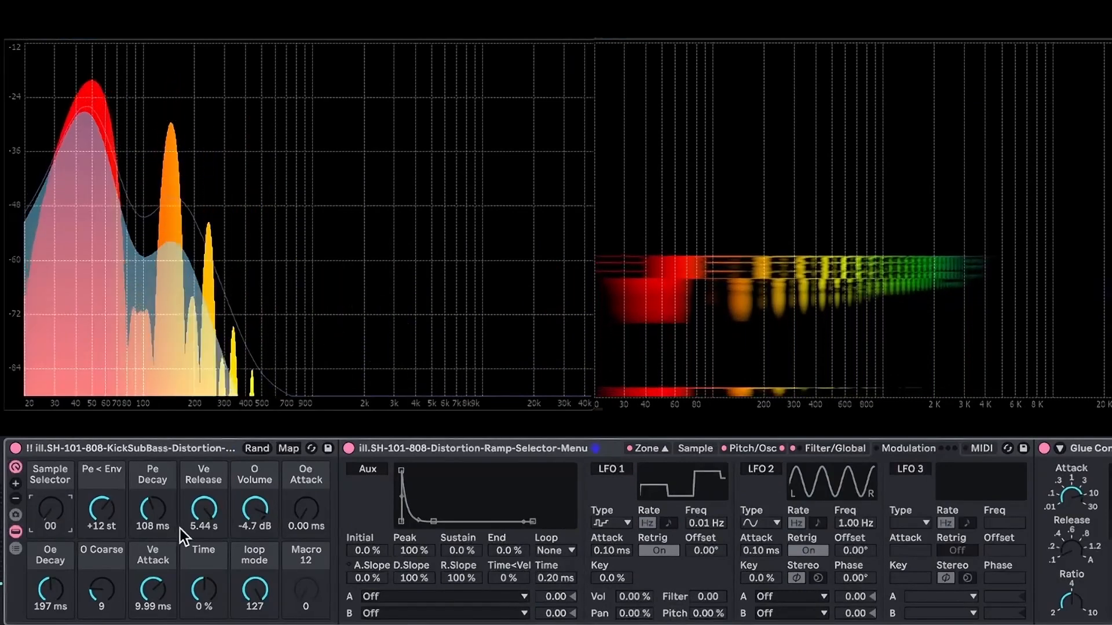
{"action": "scroll", "coordinate": [377, 516], "scroll_direction": "right", "scroll_amount": 3}
{"action": "scroll", "coordinate": [378, 517], "scroll_direction": "left", "scroll_amount": 3}
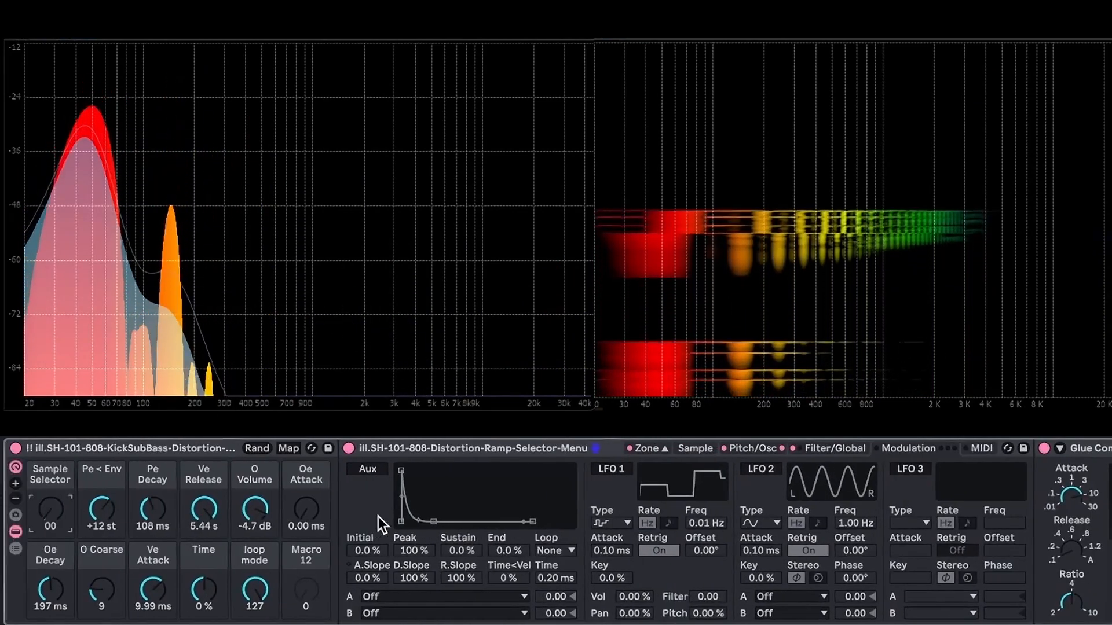
Step: Raise the Glue Compressor's makeup to 15.1 dB
{"action": "scroll", "coordinate": [758, 605], "scroll_direction": "right", "scroll_amount": 5}
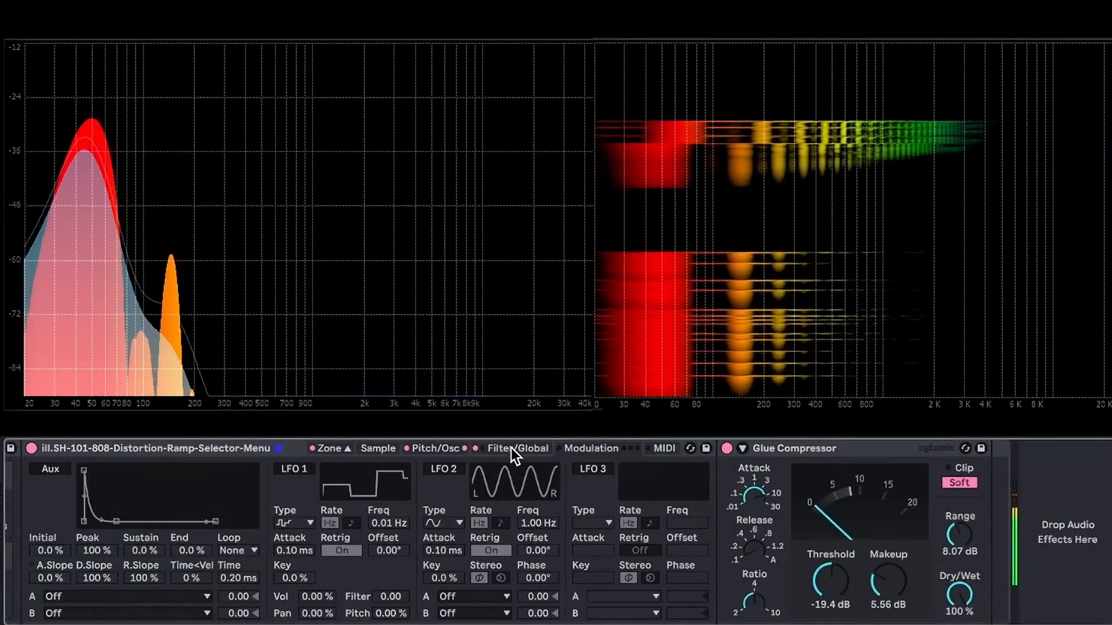
{"action": "left_click_drag", "start_coordinate": [888, 581], "coordinate": [888, 536]}
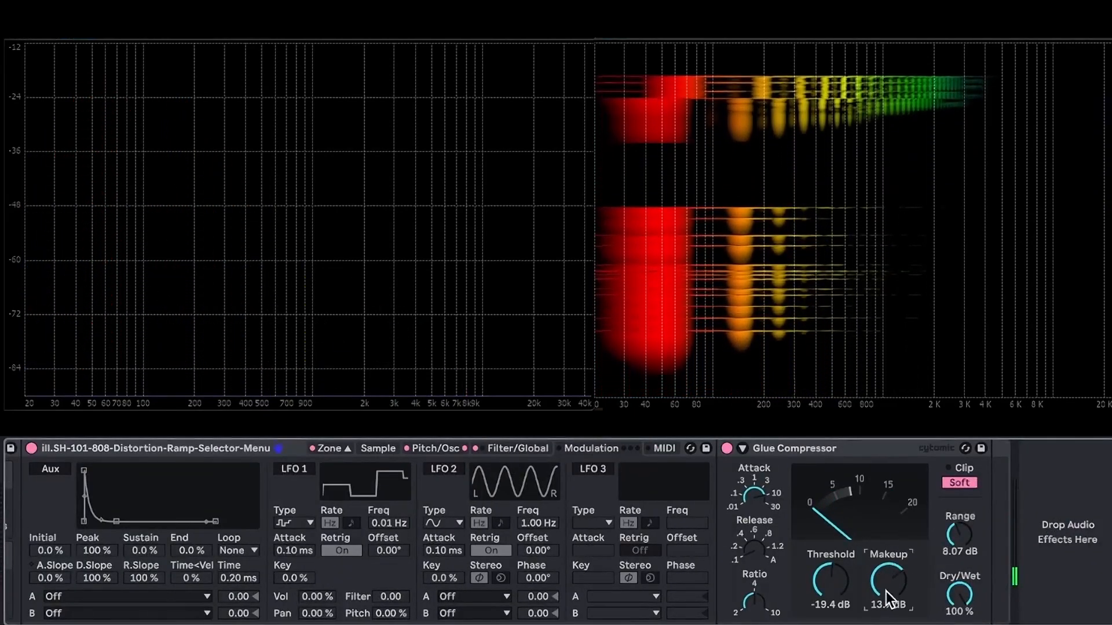
{"action": "left_click_drag", "start_coordinate": [886, 592], "coordinate": [887, 569]}
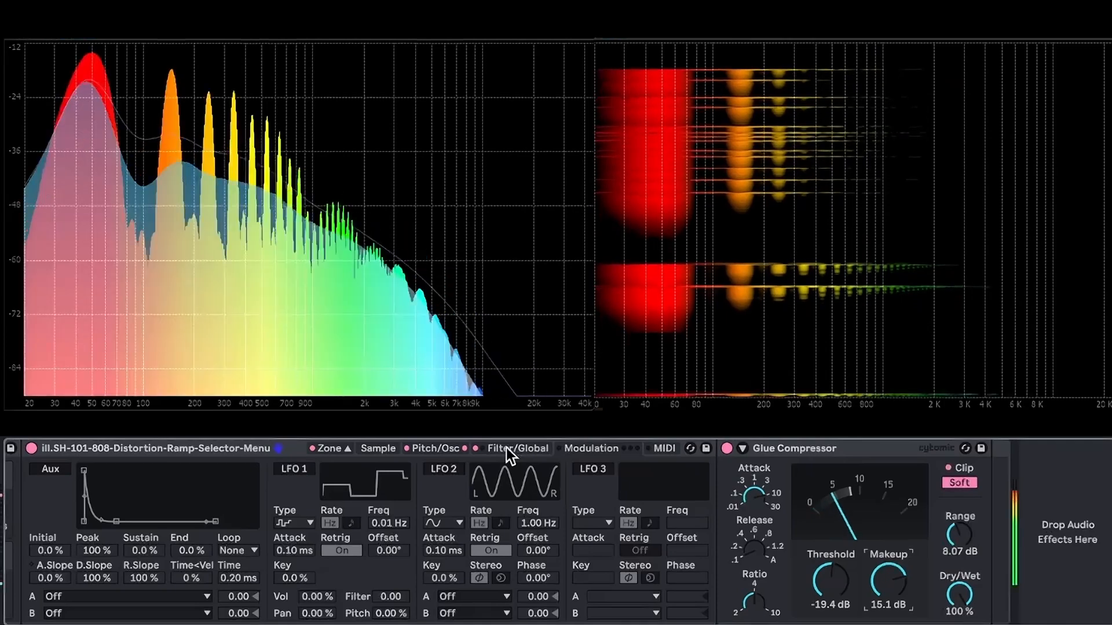
Step: Turn LFO 1 on with a sine waveform and set its frequency to 17.1 Hz
{"action": "left_click", "coordinate": [307, 470]}
{"action": "left_click", "coordinate": [284, 523]}
{"action": "left_click", "coordinate": [292, 540]}
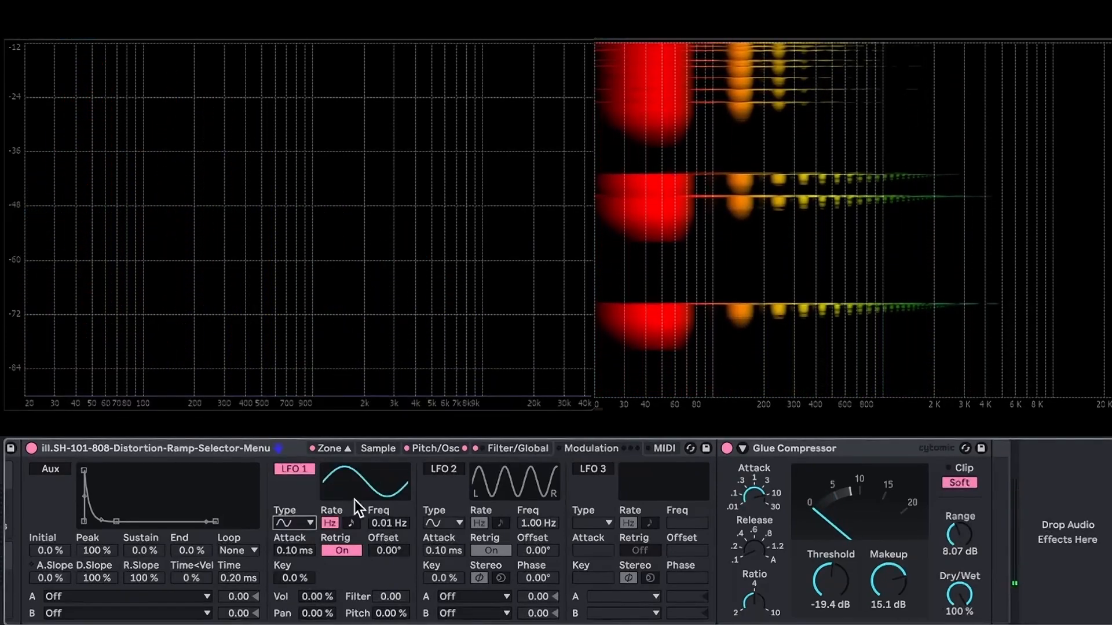
{"action": "left_click_drag", "start_coordinate": [388, 523], "coordinate": [377, 541]}
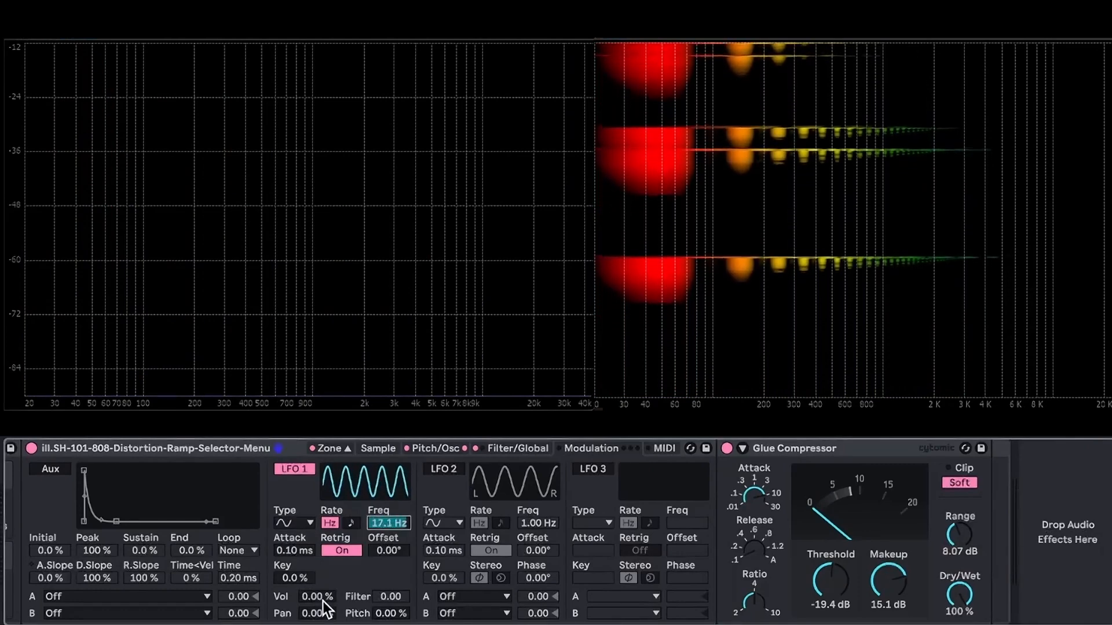
Step: Try LFO 1's volume amount at about 61.7% and at 6.25%
{"action": "left_click", "coordinate": [304, 587]}
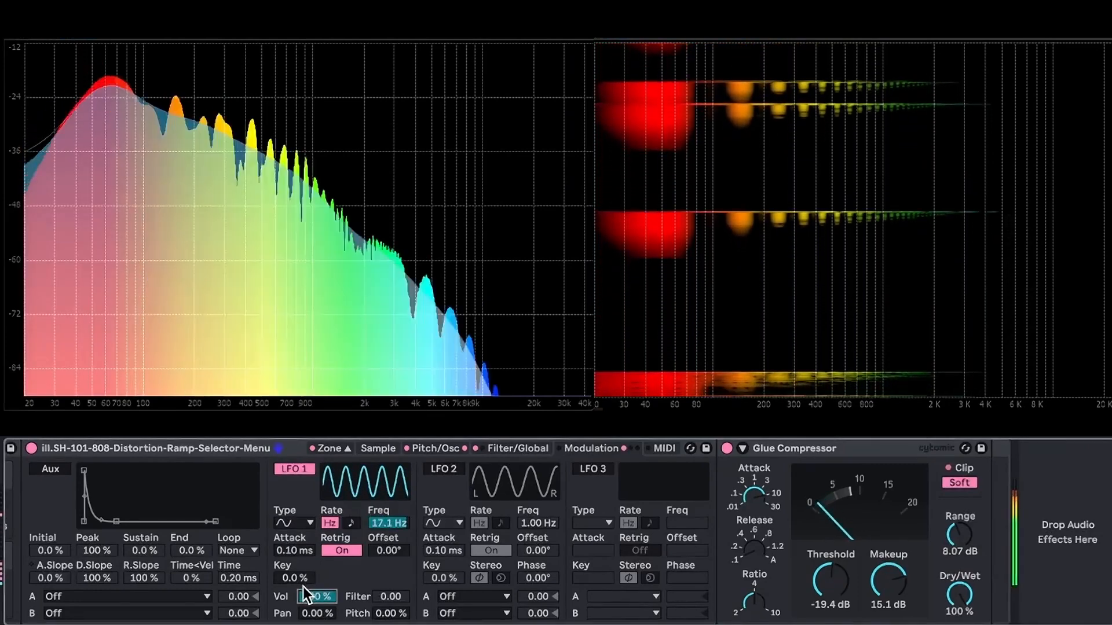
{"action": "left_click_drag", "start_coordinate": [321, 594], "coordinate": [322, 596]}
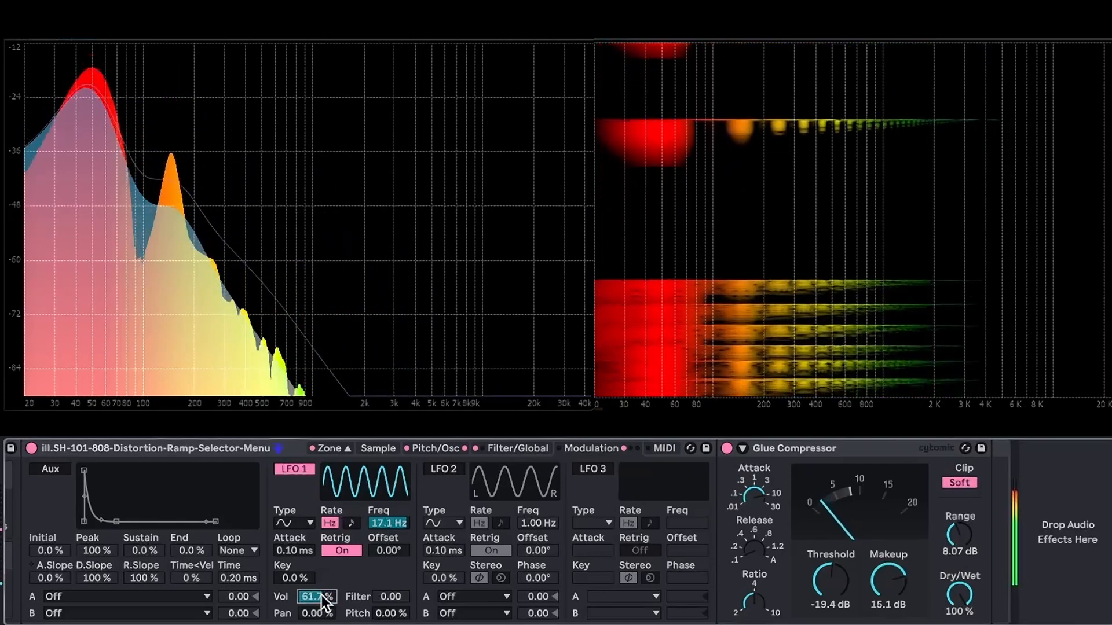
{"action": "left_click_drag", "start_coordinate": [322, 595], "coordinate": [322, 620]}
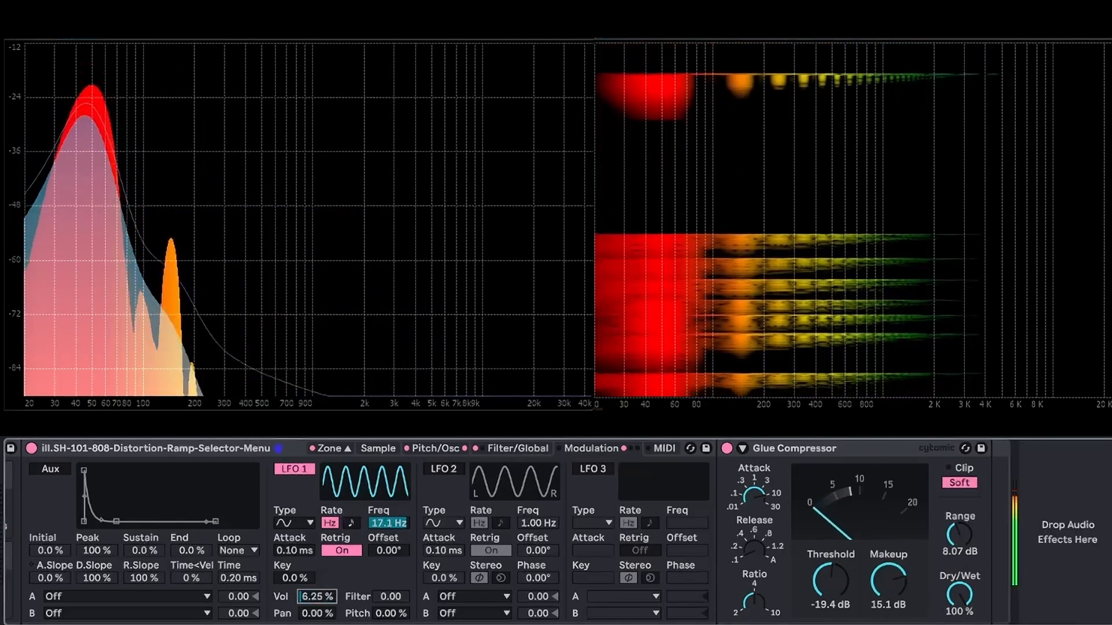
Step: Raise LFO 1's volume amount to 100%, try its frequency at 2.46 Hz and set it to 5.21 Hz
{"action": "left_click_drag", "start_coordinate": [384, 525], "coordinate": [384, 549]}
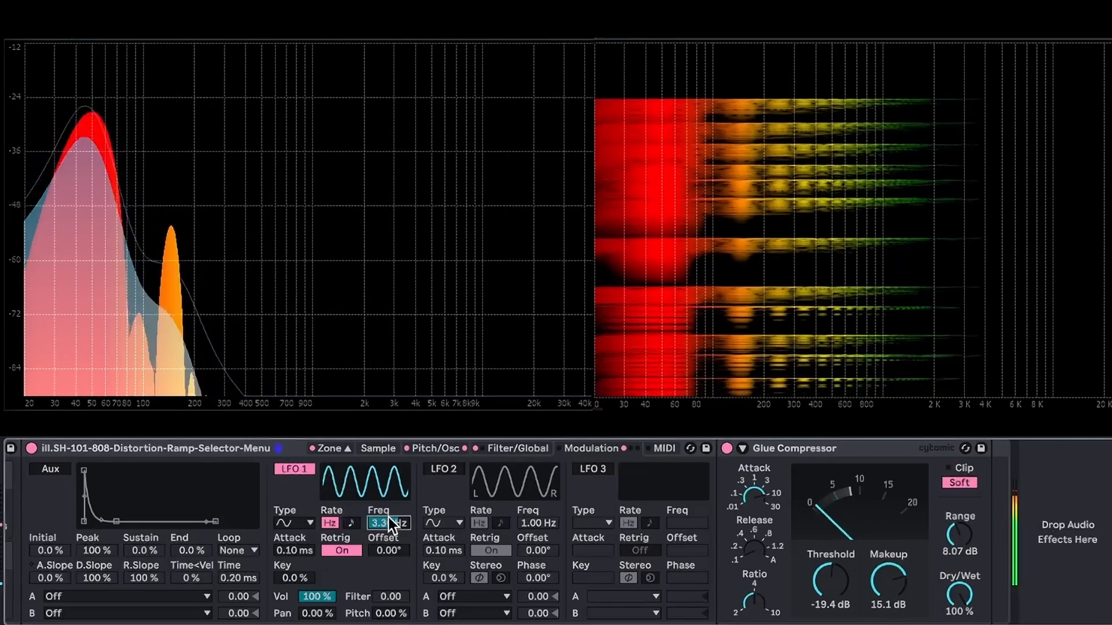
{"action": "left_click_drag", "start_coordinate": [388, 516], "coordinate": [388, 522]}
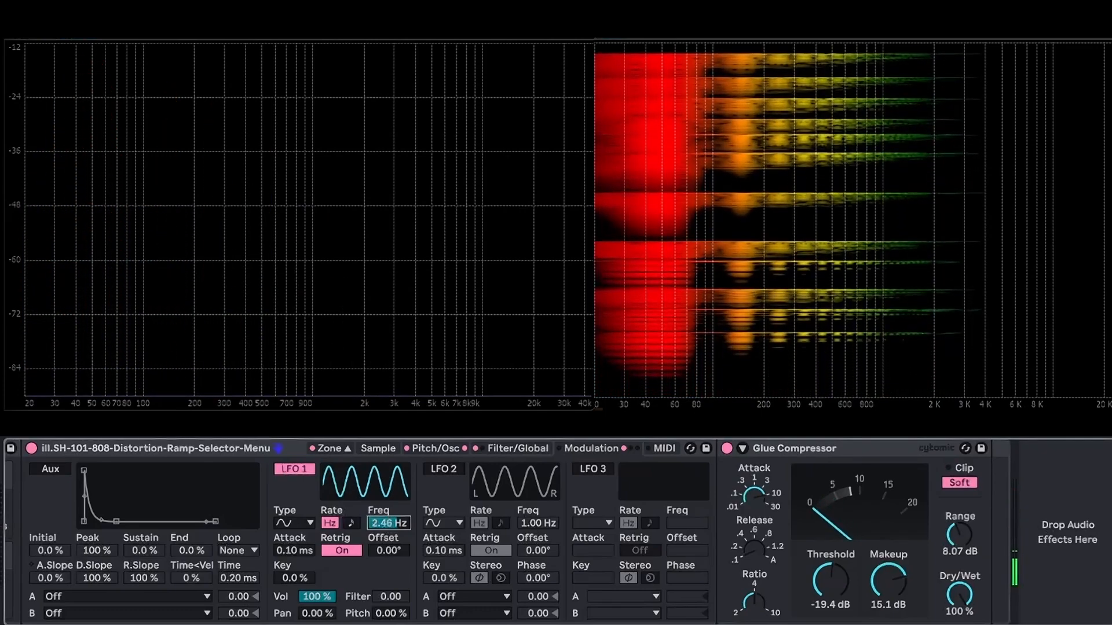
{"action": "left_click_drag", "start_coordinate": [388, 519], "coordinate": [388, 508]}
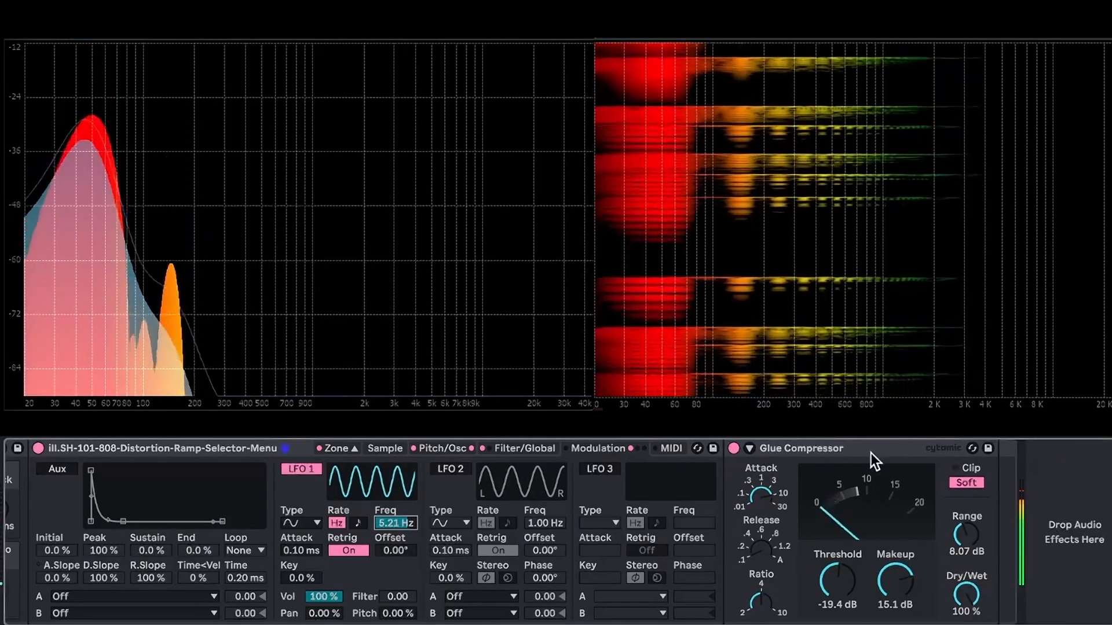
Step: Lower the Glue Compressor's makeup to 12.9 dB
{"action": "left_click", "coordinate": [872, 450]}
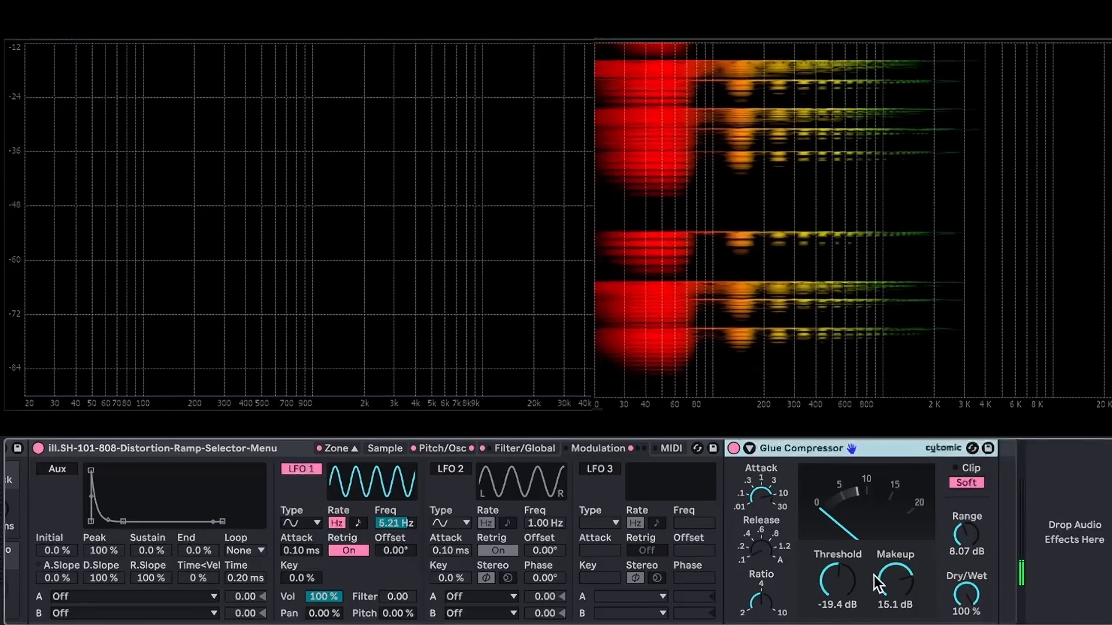
{"action": "left_click_drag", "start_coordinate": [895, 585], "coordinate": [895, 592]}
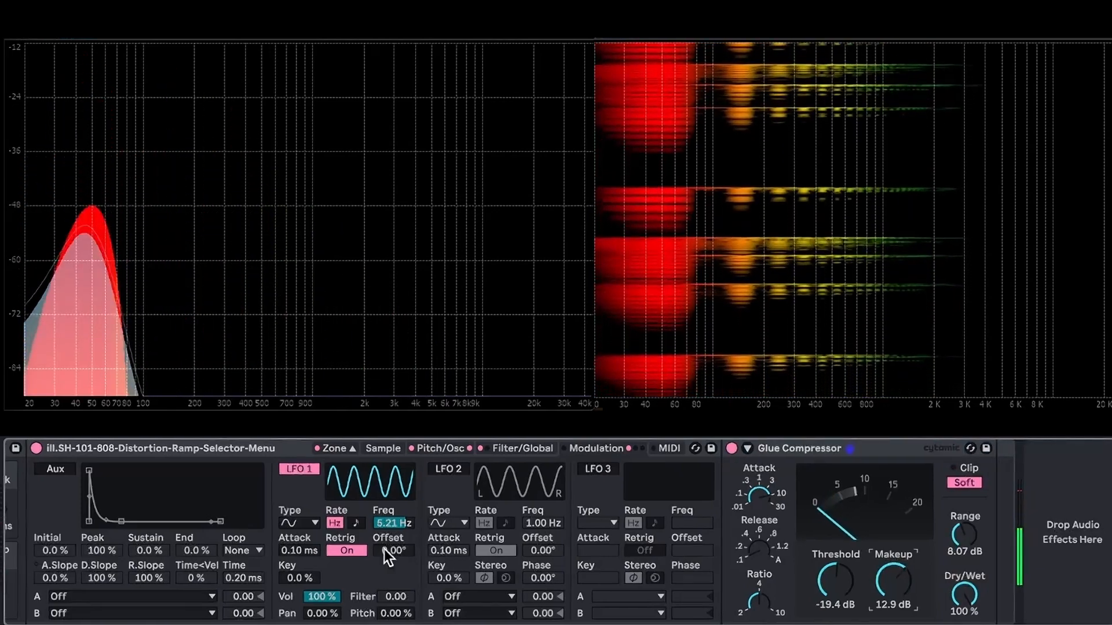
Step: Set LFO 1's frequency to 1.80 Hz and turn LFO 1 off
{"action": "mouse_move", "coordinate": [391, 524]}
{"action": "left_mouse_down"}
{"action": "mouse_move", "coordinate": [392, 504]}
{"action": "mouse_move", "coordinate": [391, 547]}
{"action": "mouse_move", "coordinate": [392, 530]}
{"action": "left_mouse_up"}
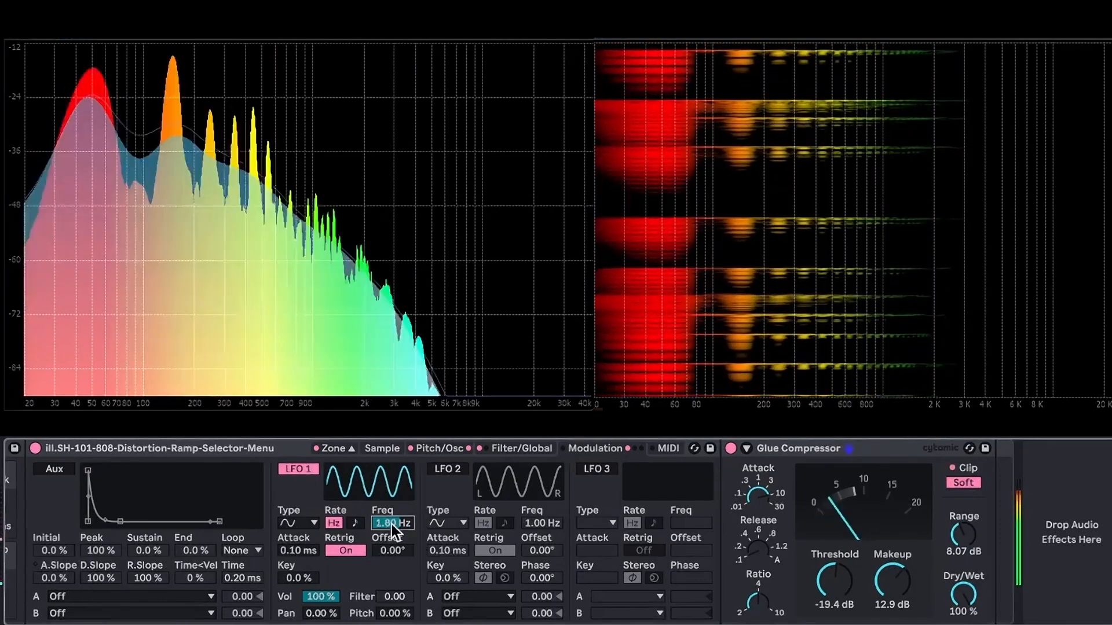
{"action": "scroll", "coordinate": [391, 523], "scroll_direction": "right", "scroll_amount": 1}
{"action": "left_click", "coordinate": [304, 468]}
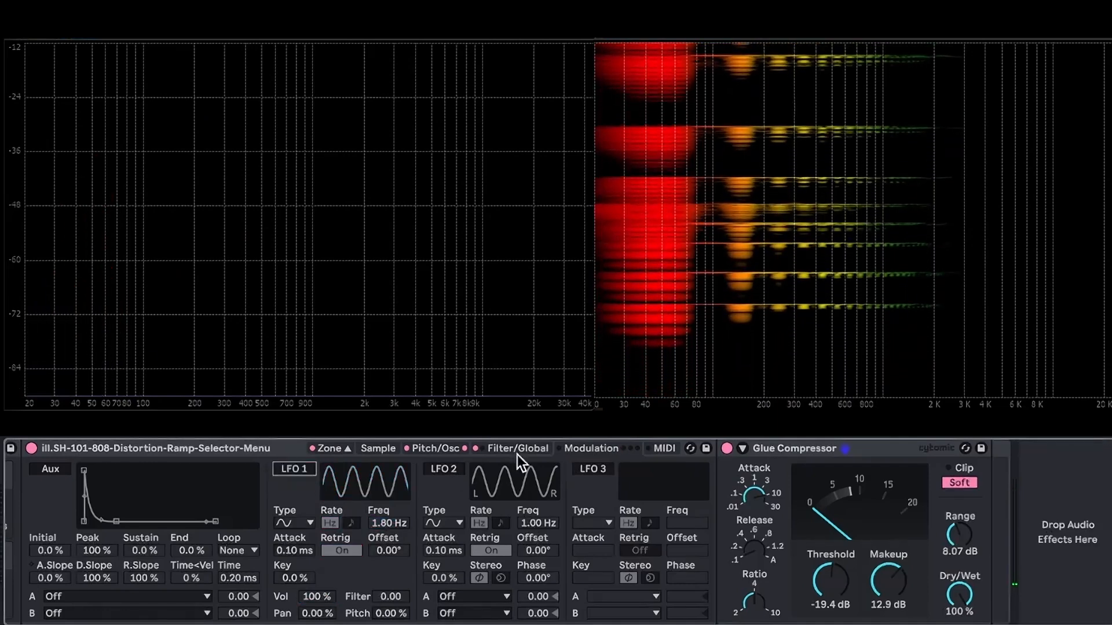
Step: Switch the modulation oscillator to FM, with volume at -15 dB, envelope attack at 21.3 ms and decay at 938 ms on the macros
{"action": "left_click", "coordinate": [436, 449]}
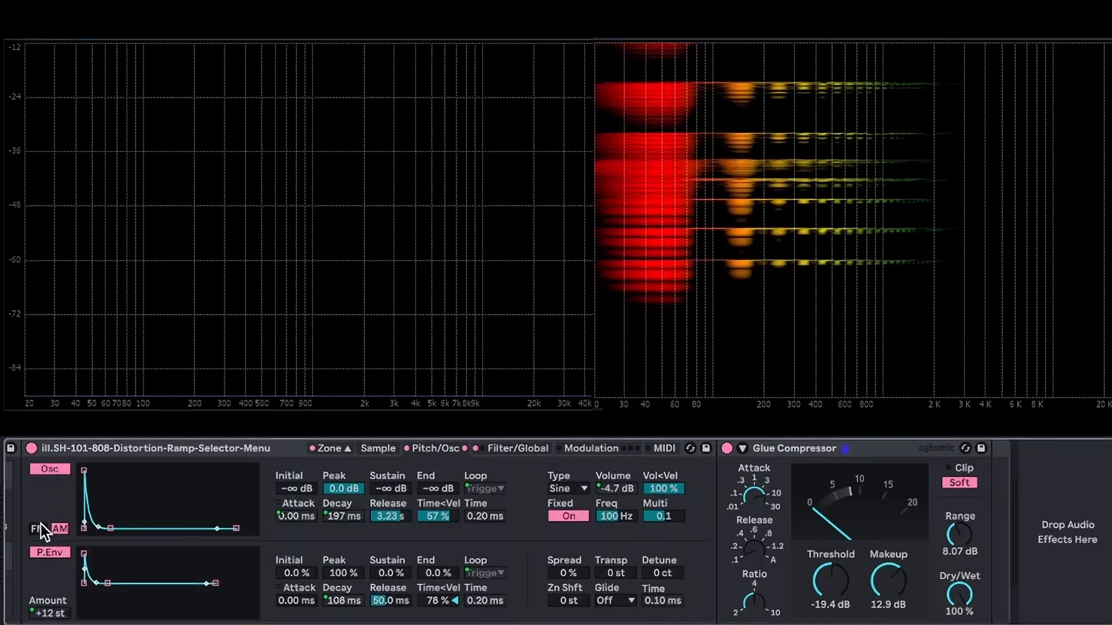
{"action": "scroll", "coordinate": [252, 561], "scroll_direction": "left", "scroll_amount": 5}
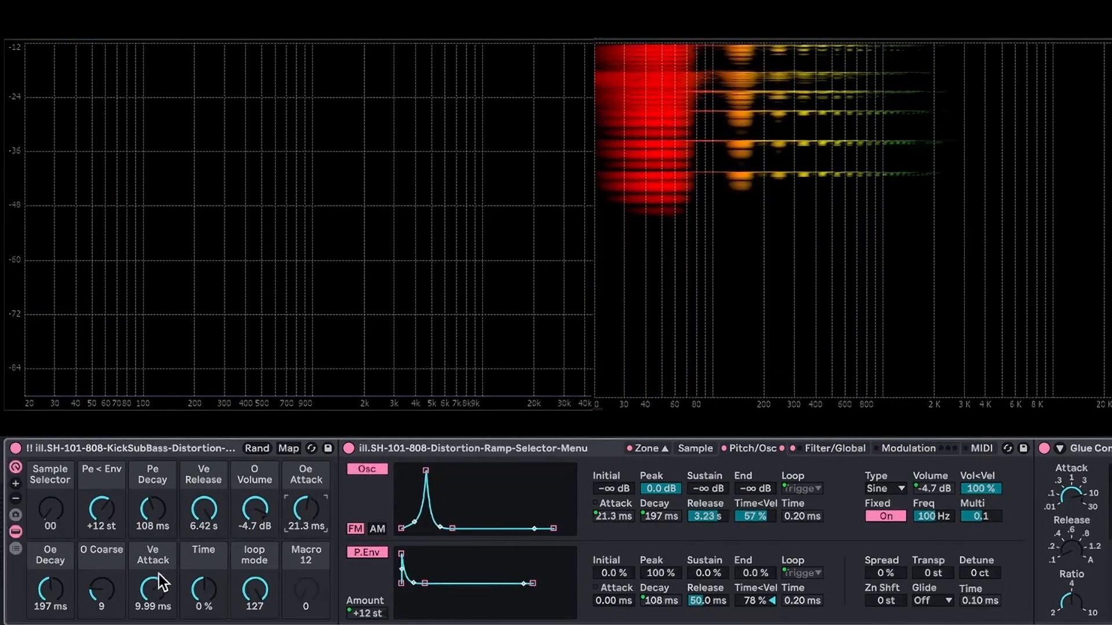
{"action": "left_click_drag", "start_coordinate": [52, 602], "coordinate": [47, 592]}
{"action": "left_click_drag", "start_coordinate": [254, 509], "coordinate": [255, 536]}
{"action": "left_click_drag", "start_coordinate": [50, 589], "coordinate": [50, 598]}
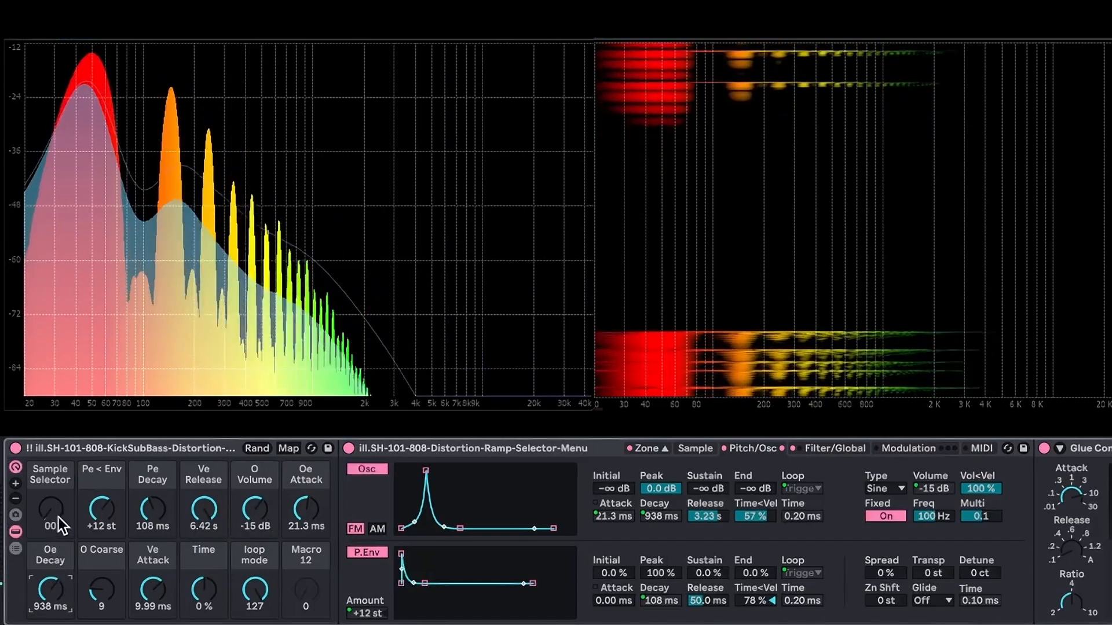
Step: Set the Glue Compressor's makeup to 2.38 dB and readjust it together with the dry/wet amount
{"action": "scroll", "coordinate": [818, 486], "scroll_direction": "right", "scroll_amount": 5}
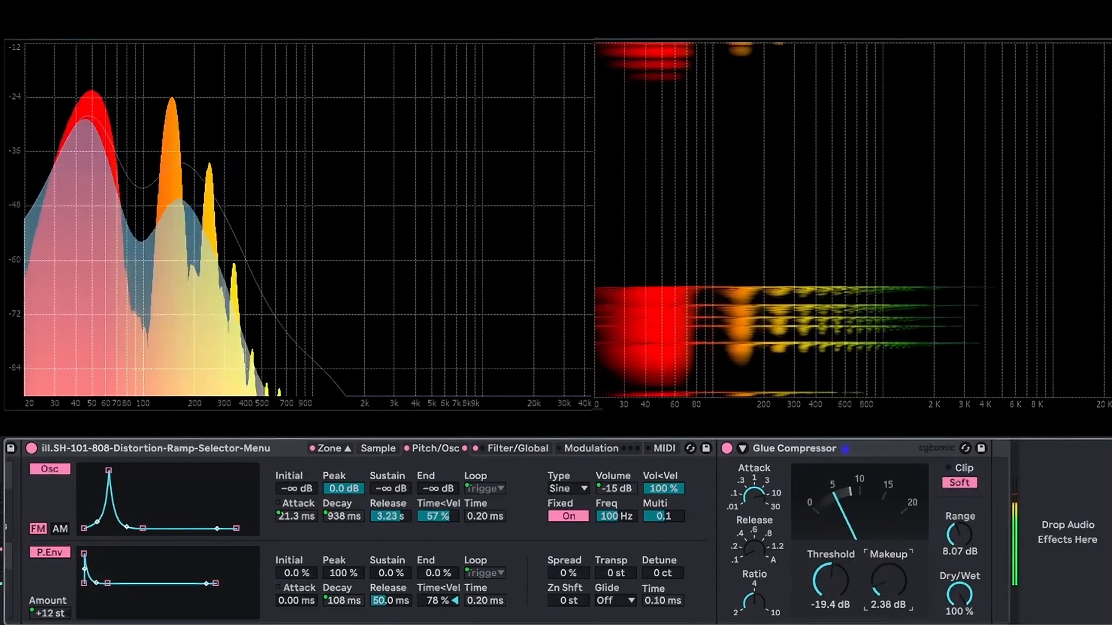
{"action": "left_click_drag", "start_coordinate": [888, 581], "coordinate": [889, 567]}
{"action": "mouse_move", "coordinate": [960, 599]}
{"action": "left_mouse_down"}
{"action": "mouse_move", "coordinate": [960, 622]}
{"action": "mouse_move", "coordinate": [960, 602]}
{"action": "left_mouse_up"}
{"action": "left_click_drag", "start_coordinate": [888, 581], "coordinate": [889, 588]}
{"action": "scroll", "coordinate": [760, 538], "scroll_direction": "left", "scroll_amount": 5}
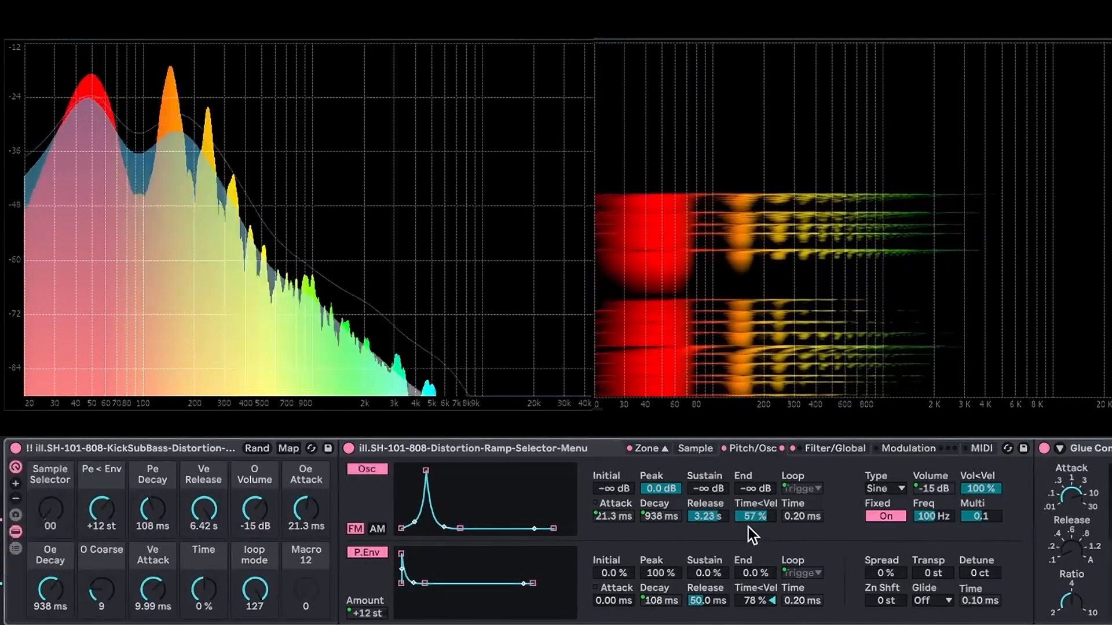
Step: Raise the Oe Attack macro to 179 ms, lower O Coarse to 2 and switch off the sampler's shaper
{"action": "left_click_drag", "start_coordinate": [306, 510], "coordinate": [306, 504]}
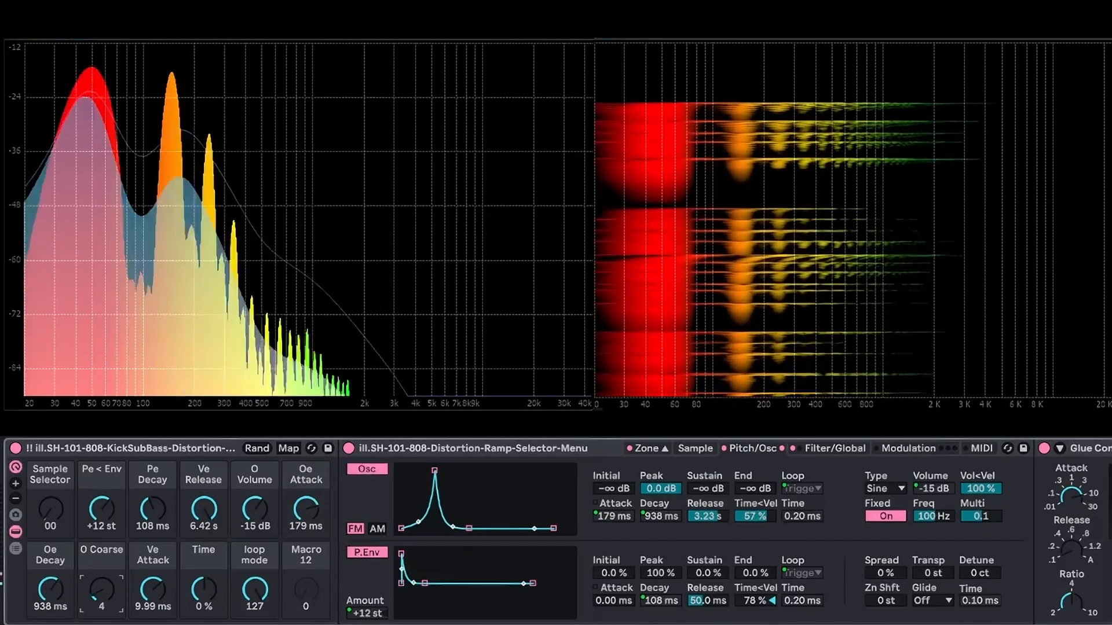
{"action": "left_click", "coordinate": [822, 444]}
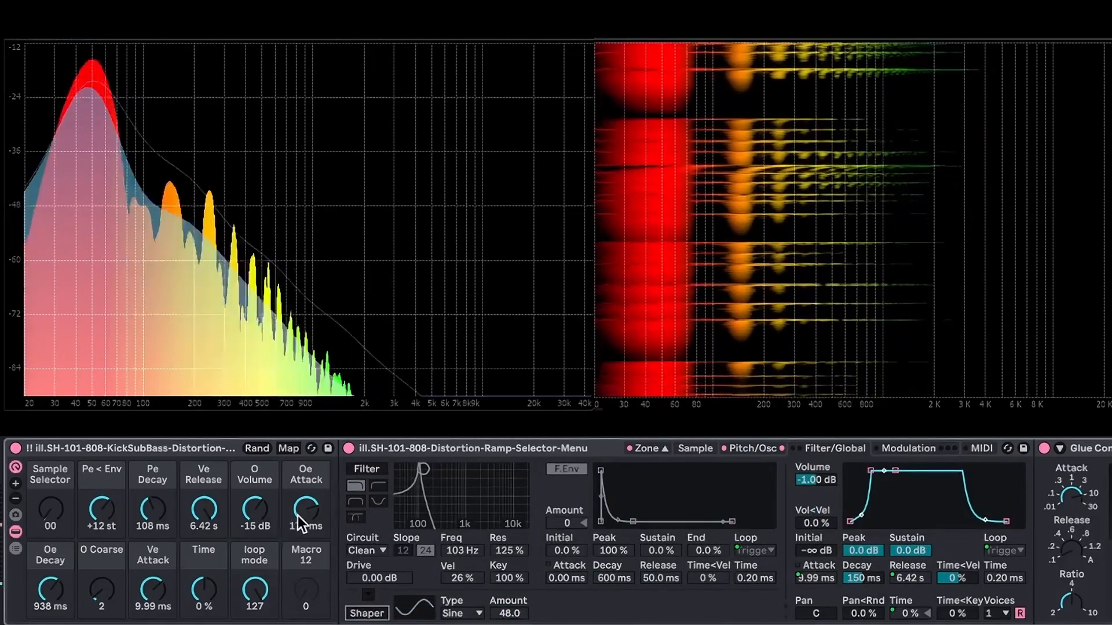
Step: Set the Sample Selector macro to 01, O Volume to -3.8 dB, Oe Attack to 3.47 ms and Oe Decay to 76.1 ms
{"action": "left_click_drag", "start_coordinate": [44, 511], "coordinate": [44, 509]}
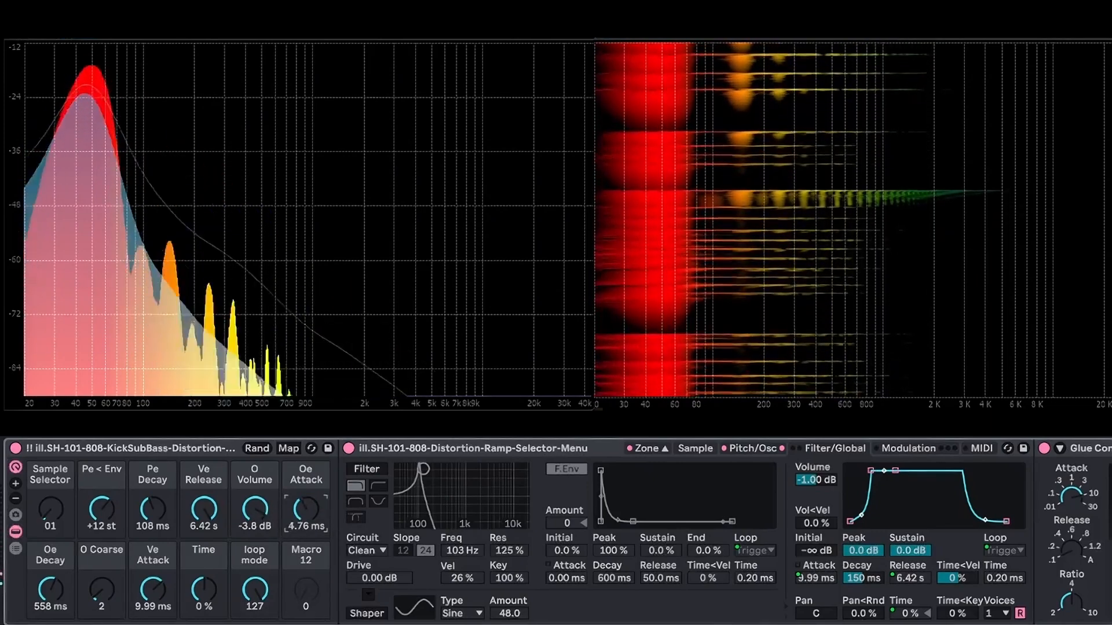
{"action": "left_click_drag", "start_coordinate": [56, 582], "coordinate": [58, 594]}
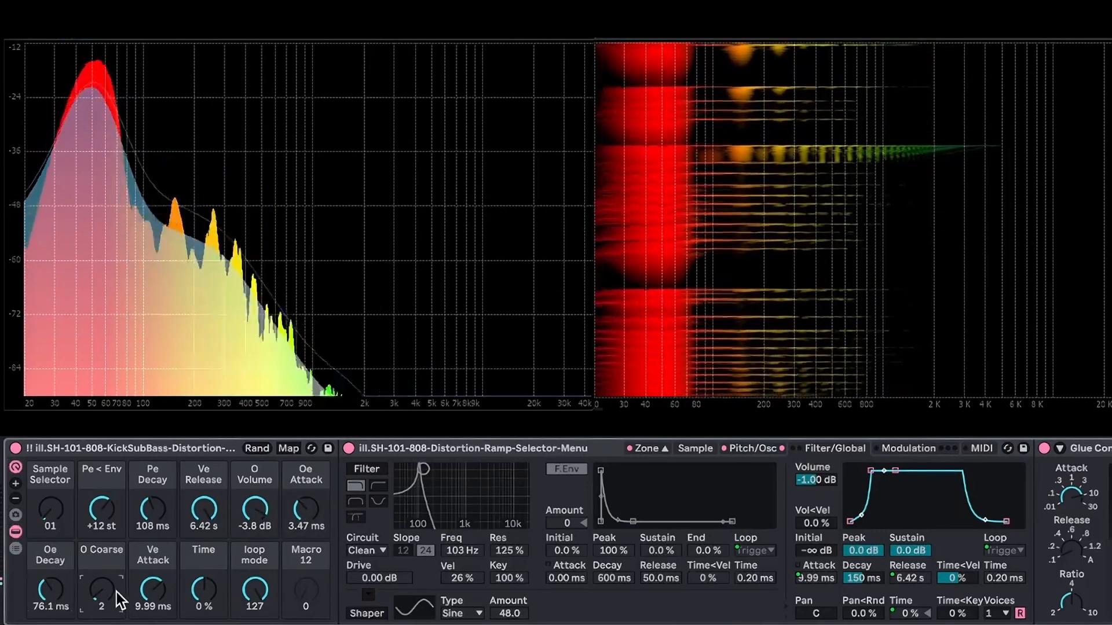
Step: Turn off the FM oscillator's fixed frequency and set its coarse to 8 and envelope decay to 8.18 s
{"action": "left_click", "coordinate": [752, 448]}
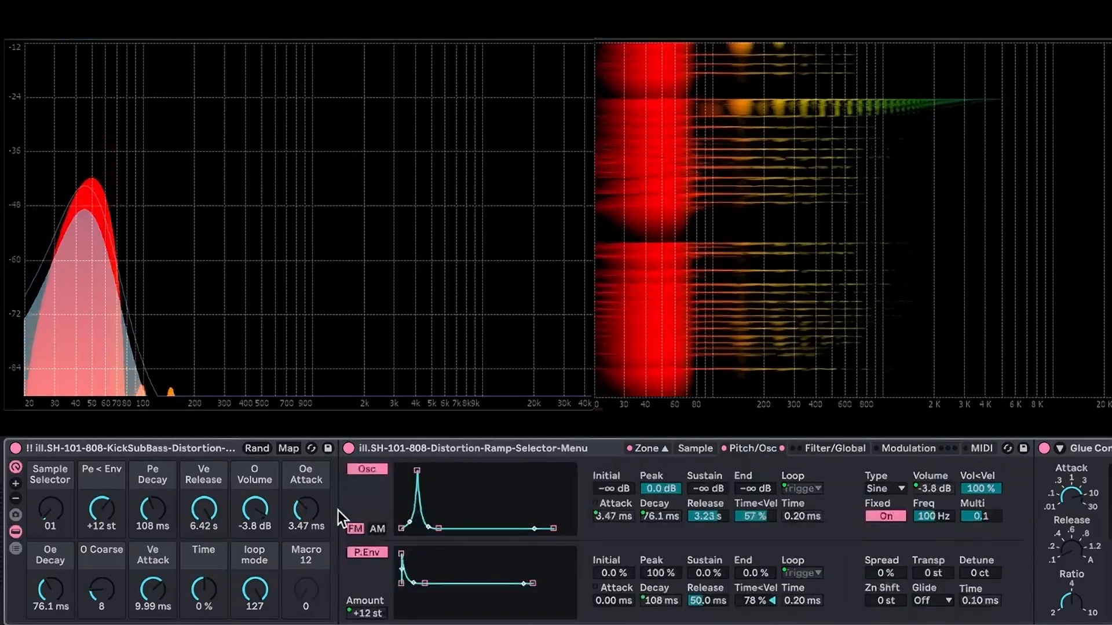
{"action": "left_click", "coordinate": [360, 529]}
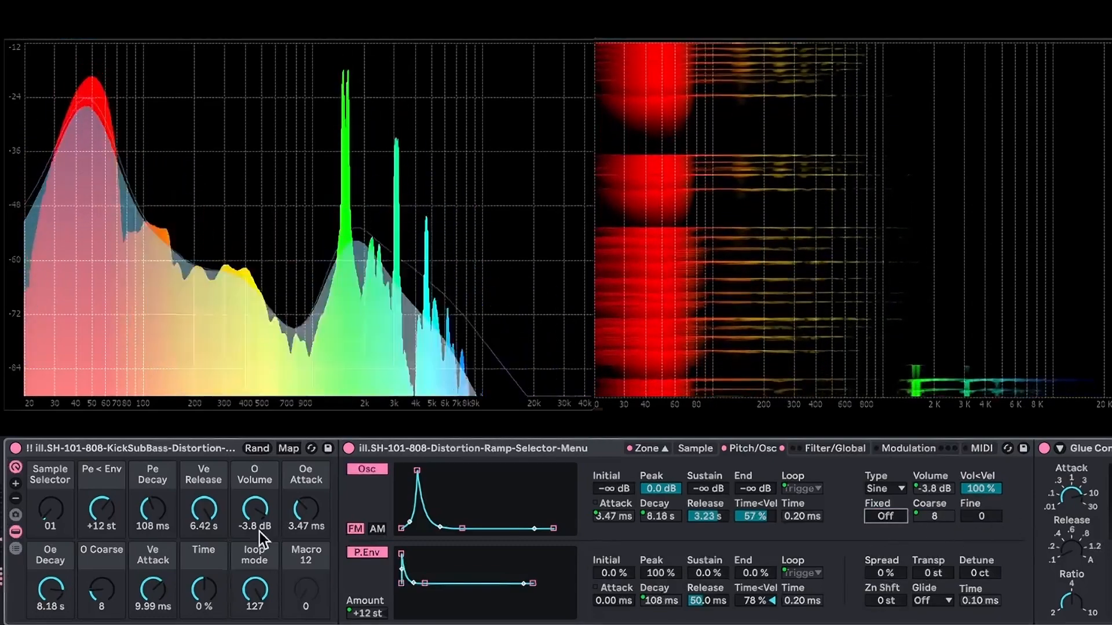
Step: Set the Oe Attack macro to 227 ms, Oe Decay to 1.12 s and the Sample Selector to 00
{"action": "left_click_drag", "start_coordinate": [307, 518], "coordinate": [307, 504]}
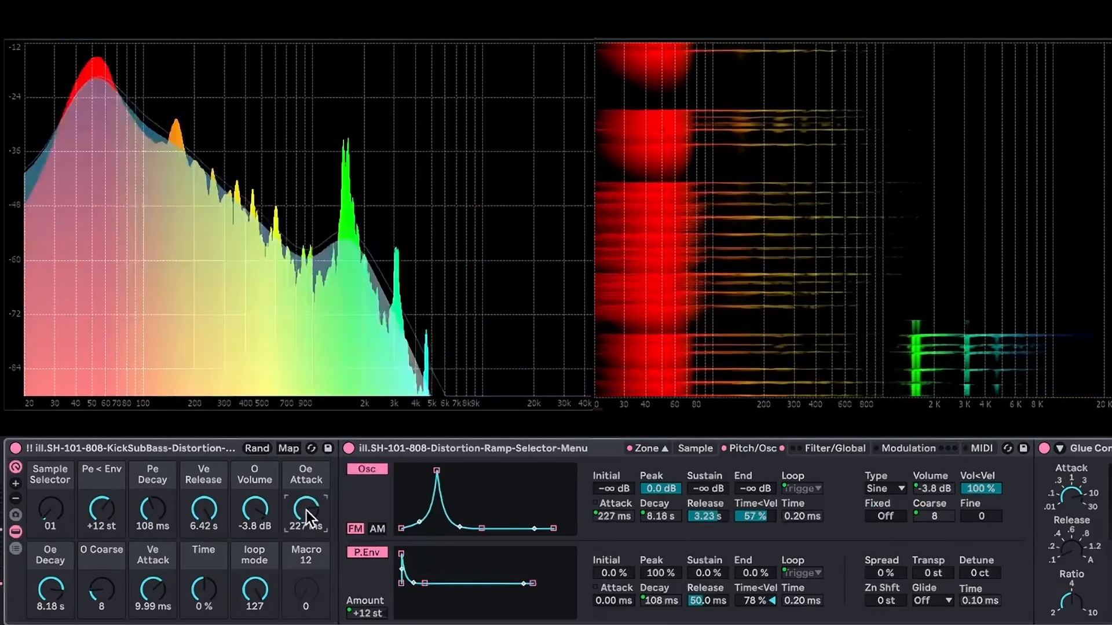
{"action": "left_click_drag", "start_coordinate": [49, 588], "coordinate": [49, 589]}
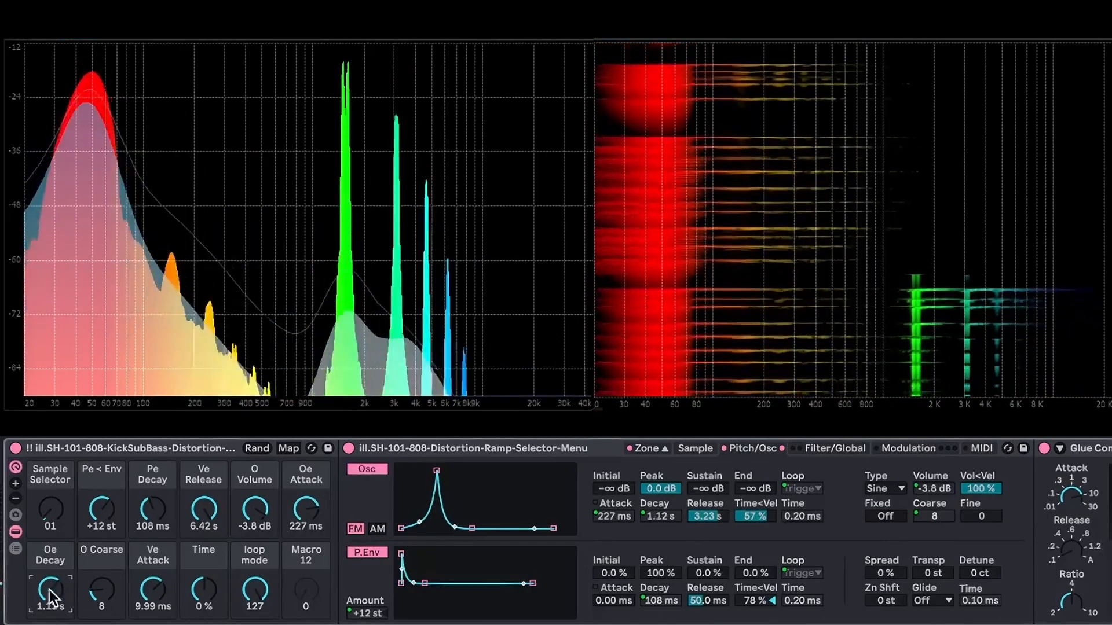
{"action": "left_click_drag", "start_coordinate": [50, 510], "coordinate": [50, 516]}
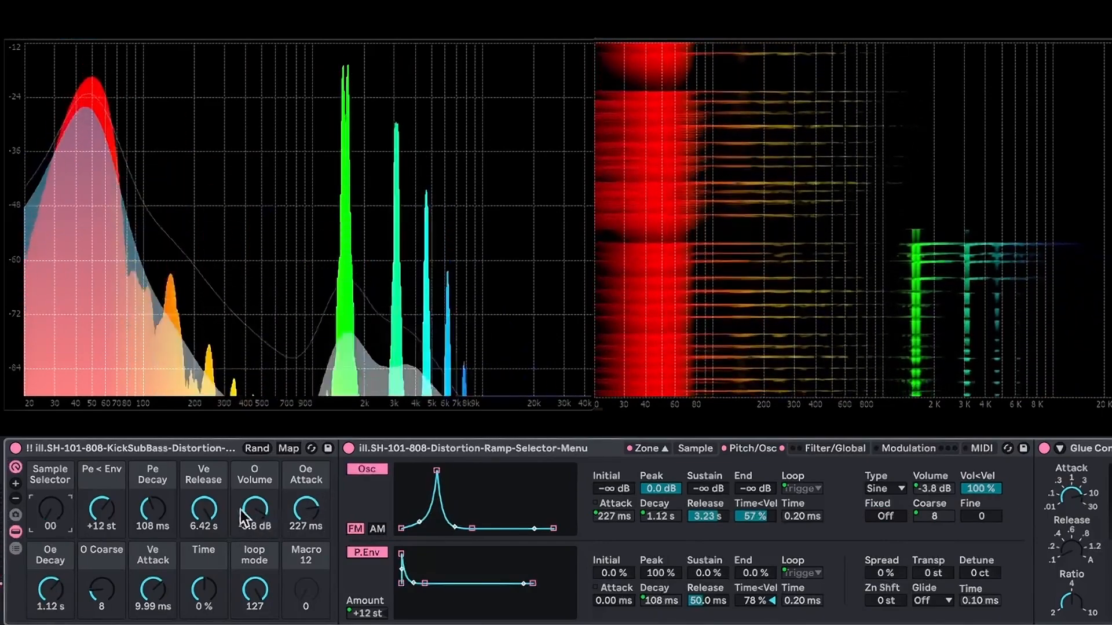
Step: Set O Coarse to 2, Oe Attack to 364 ms and O Volume to -12 dB, with the oscillator's Vol<Vel at 0%
{"action": "left_click", "coordinate": [249, 515]}
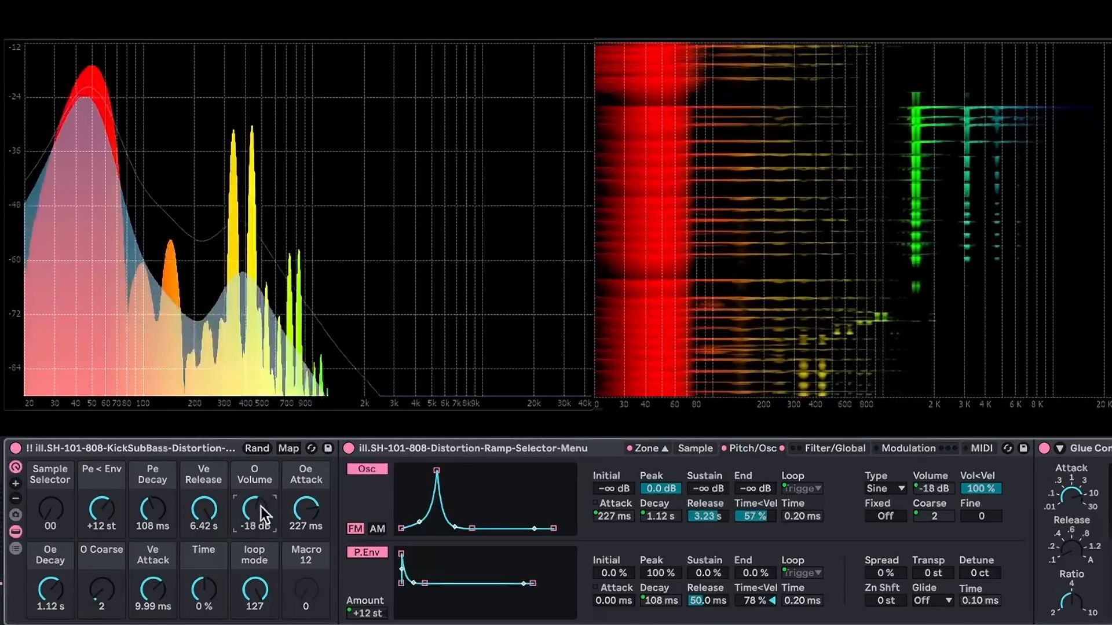
{"action": "left_click_drag", "start_coordinate": [294, 516], "coordinate": [259, 512]}
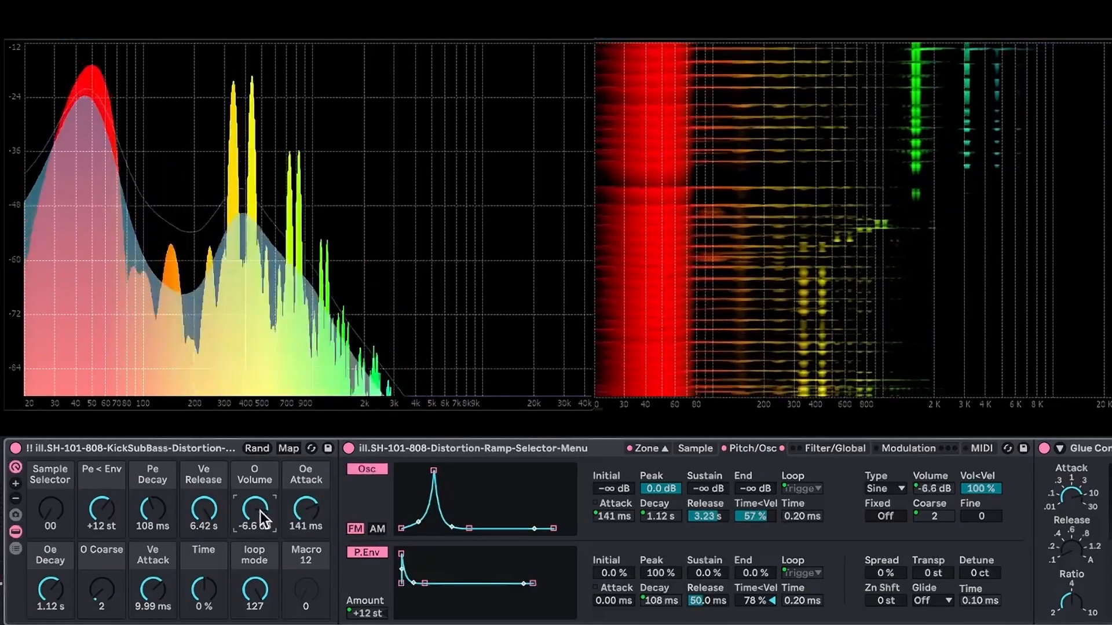
{"action": "left_click", "coordinate": [981, 489]}
{"action": "left_click_drag", "start_coordinate": [981, 490], "coordinate": [981, 547]}
{"action": "left_click_drag", "start_coordinate": [261, 506], "coordinate": [260, 512]}
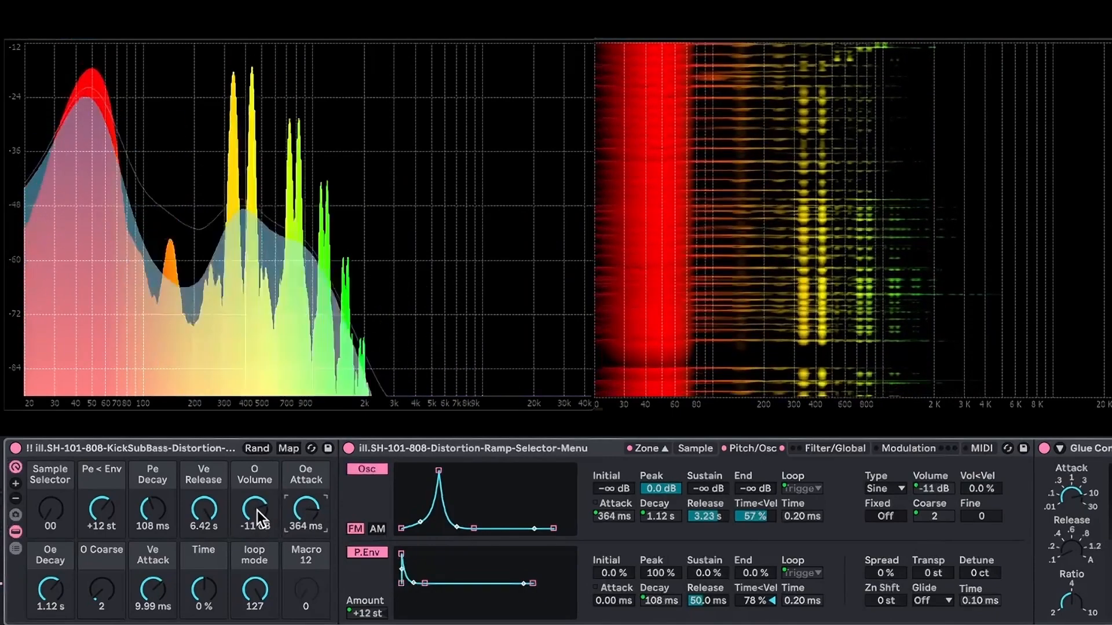
{"action": "left_click_drag", "start_coordinate": [257, 510], "coordinate": [257, 513]}
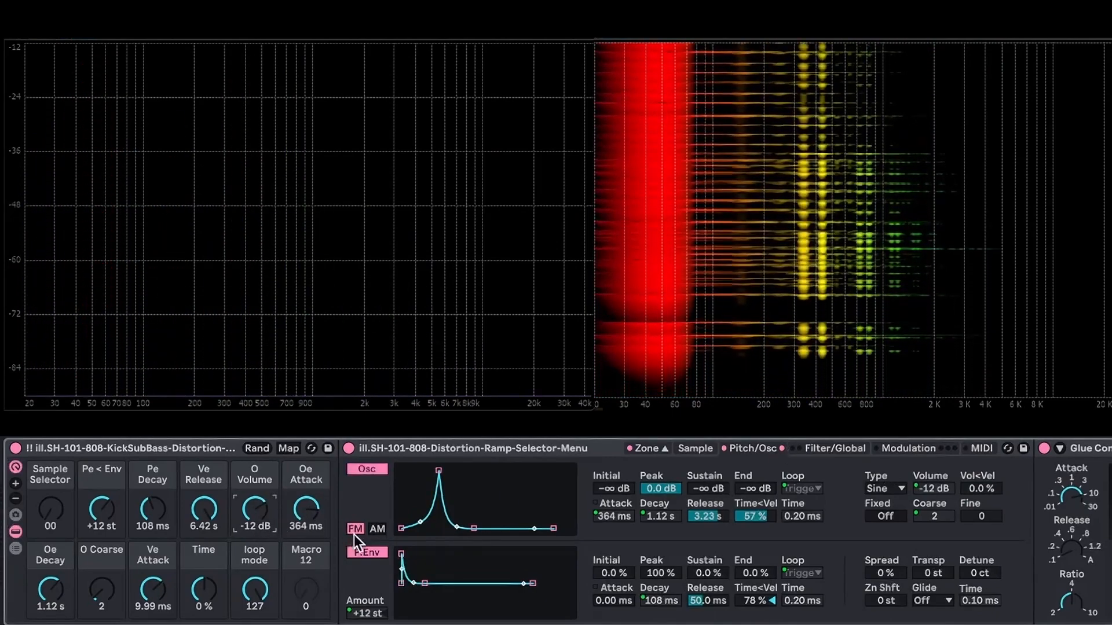
Step: Lower the O Volume macro to -68 dB and enable LFO 1 in the sampler
{"action": "left_click", "coordinate": [826, 447]}
{"action": "left_click", "coordinate": [907, 448]}
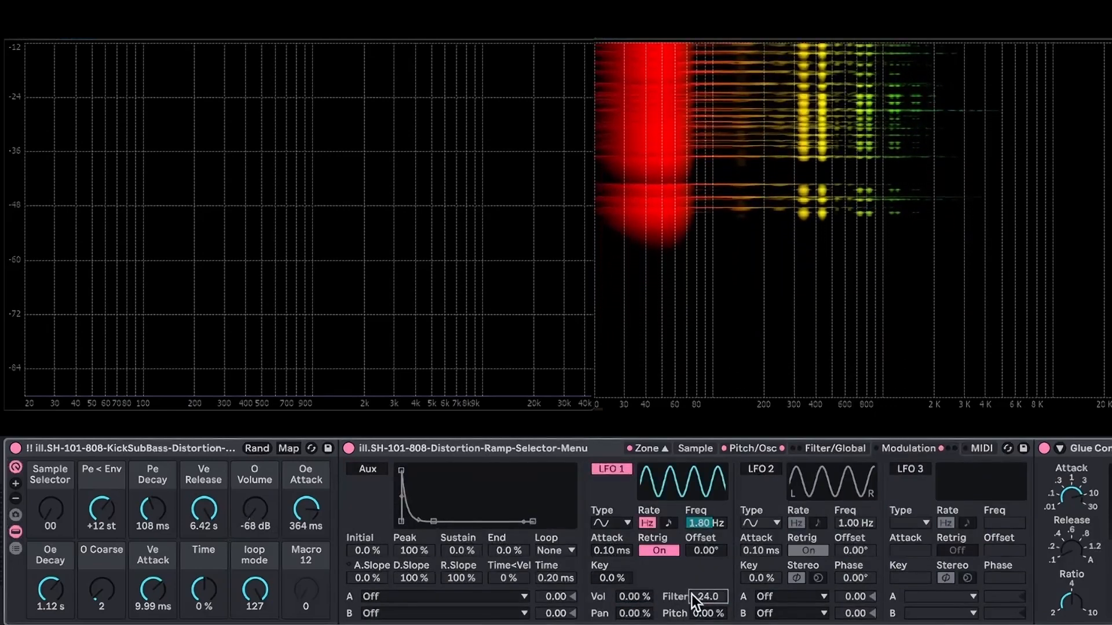
{"action": "left_click", "coordinate": [851, 447]}
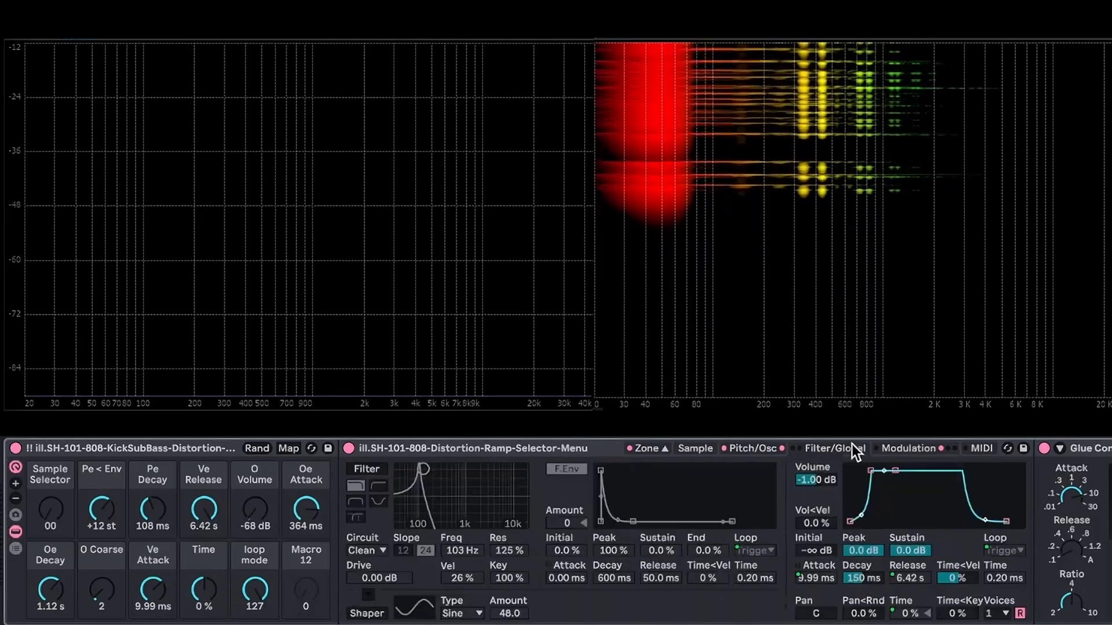
Step: Enable the sampler's filter and set its frequency to 661 Hz, resonance to 88% and velocity amount to 2.3%
{"action": "left_click", "coordinate": [362, 469]}
{"action": "left_click_drag", "start_coordinate": [504, 554], "coordinate": [516, 620]}
{"action": "left_click_drag", "start_coordinate": [456, 579], "coordinate": [455, 594]}
{"action": "left_click_drag", "start_coordinate": [459, 552], "coordinate": [496, 524]}
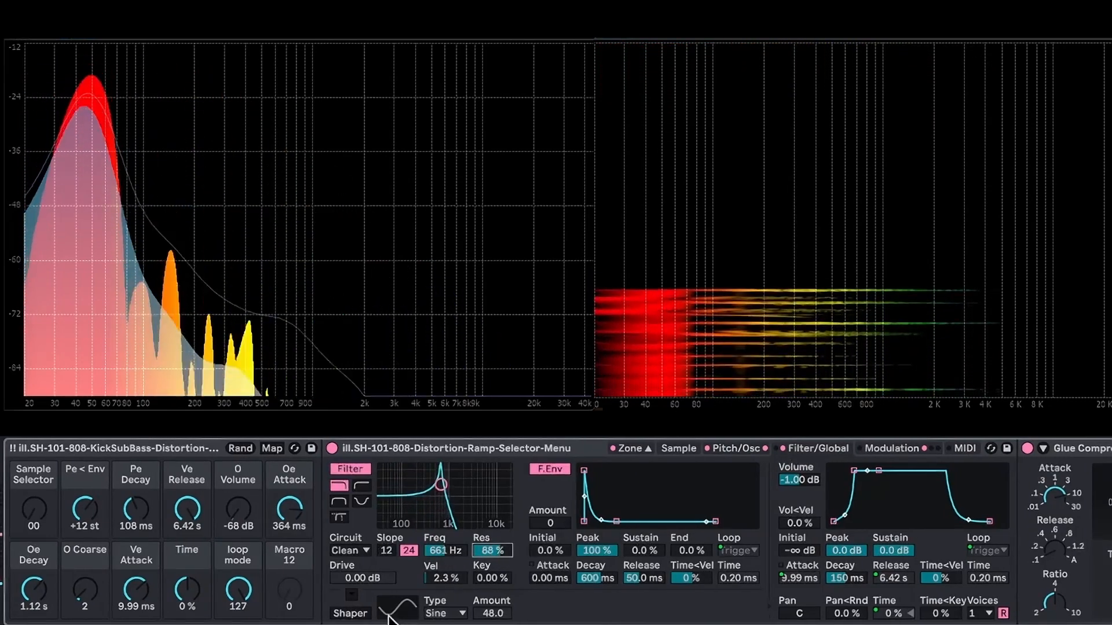
Step: Set the Sample Selector macro to 11 and the filter to 356 Hz with 59% resonance and no velocity amount
{"action": "left_click_drag", "start_coordinate": [35, 511], "coordinate": [35, 490]}
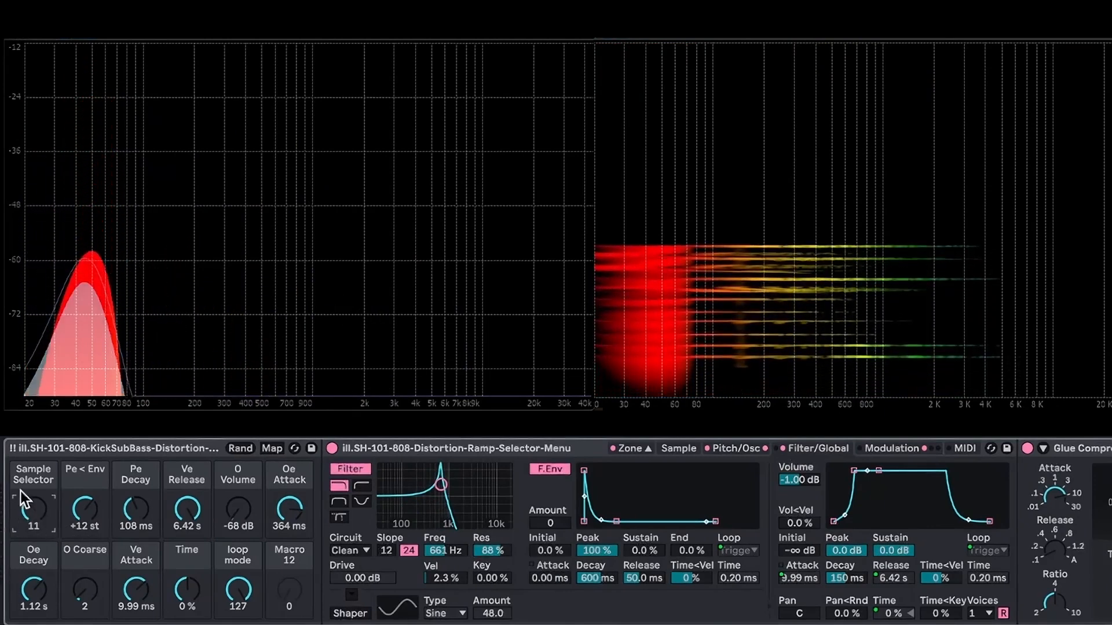
{"action": "left_click_drag", "start_coordinate": [446, 550], "coordinate": [505, 563]}
{"action": "mouse_move", "coordinate": [440, 548]}
{"action": "left_mouse_down"}
{"action": "mouse_move", "coordinate": [445, 583]}
{"action": "mouse_move", "coordinate": [446, 541]}
{"action": "left_mouse_up"}
{"action": "scroll", "coordinate": [446, 556], "scroll_direction": "right", "scroll_amount": 1}
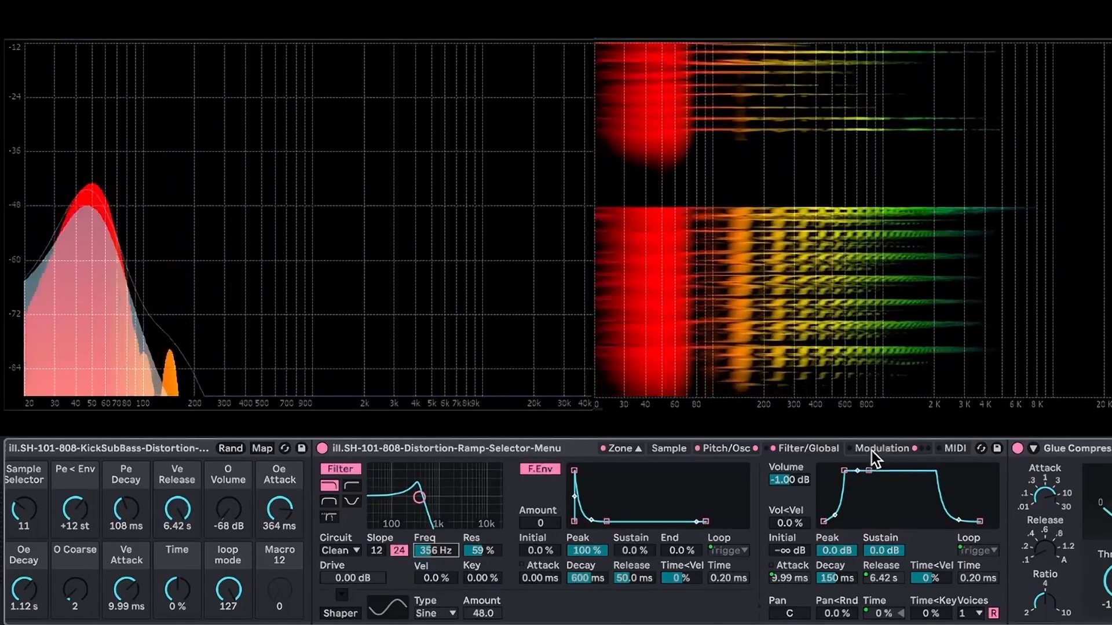
Step: Turn off the sampler's filter and set the Sample Selector macro to 00
{"action": "left_click", "coordinate": [872, 450]}
{"action": "left_click", "coordinate": [800, 449]}
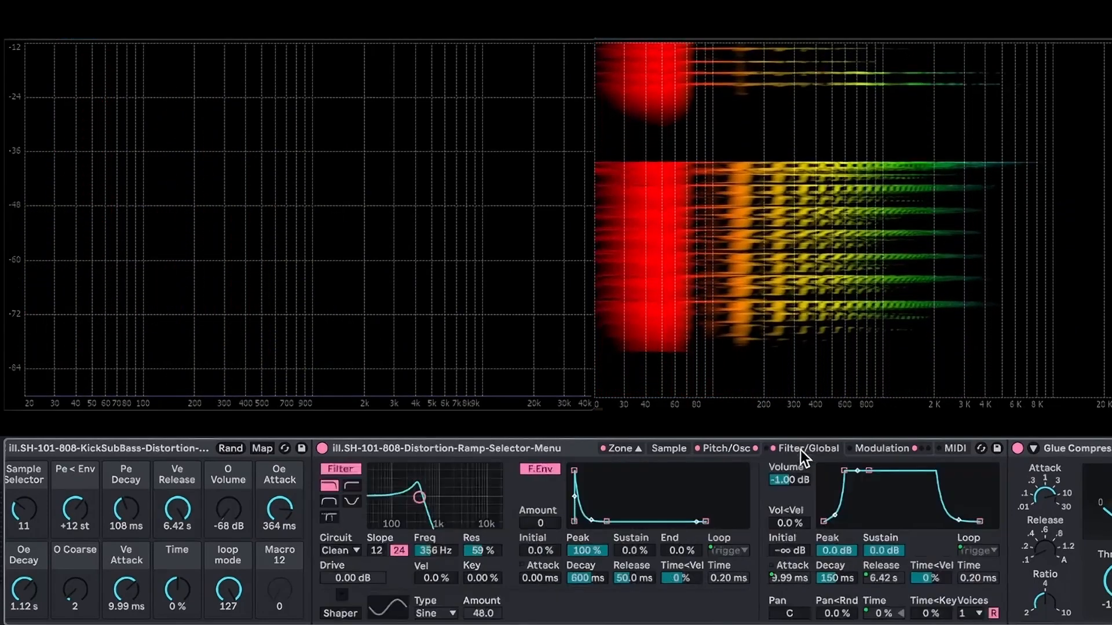
{"action": "left_click", "coordinate": [331, 468]}
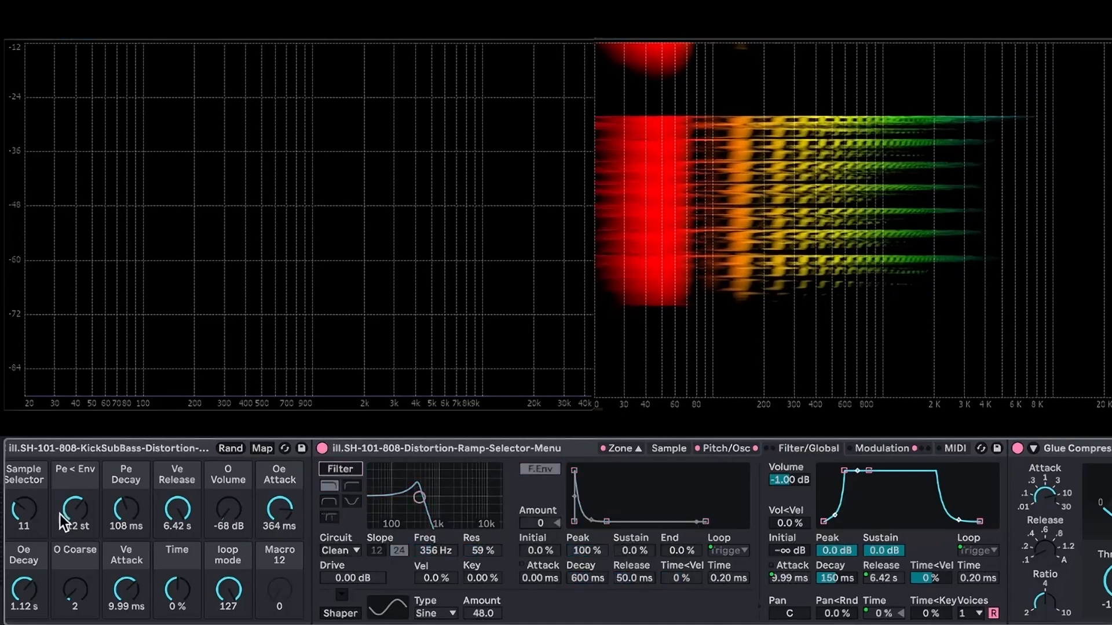
{"action": "left_click_drag", "start_coordinate": [26, 511], "coordinate": [26, 535]}
Step: Set LFO 1's volume modulation to 100% and its frequency to 3.36 Hz, with the Glue Compressor makeup at 17.6 dB
{"action": "left_click", "coordinate": [882, 450]}
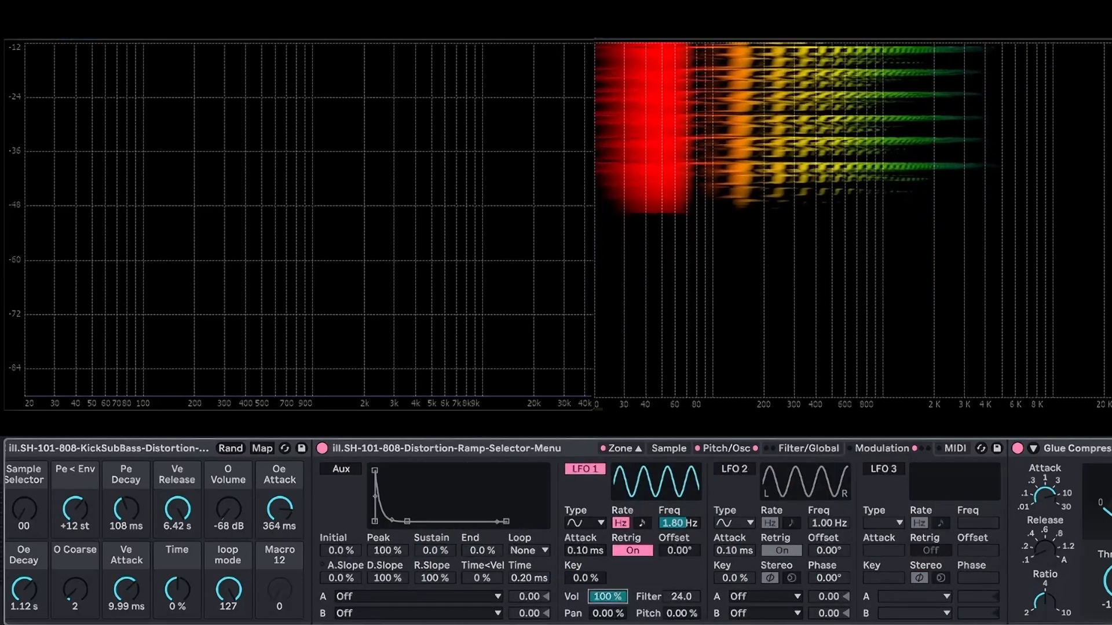
{"action": "left_click_drag", "start_coordinate": [608, 598], "coordinate": [608, 586]}
{"action": "scroll", "coordinate": [640, 603], "scroll_direction": "right", "scroll_amount": 5}
{"action": "left_click_drag", "start_coordinate": [905, 585], "coordinate": [904, 568]}
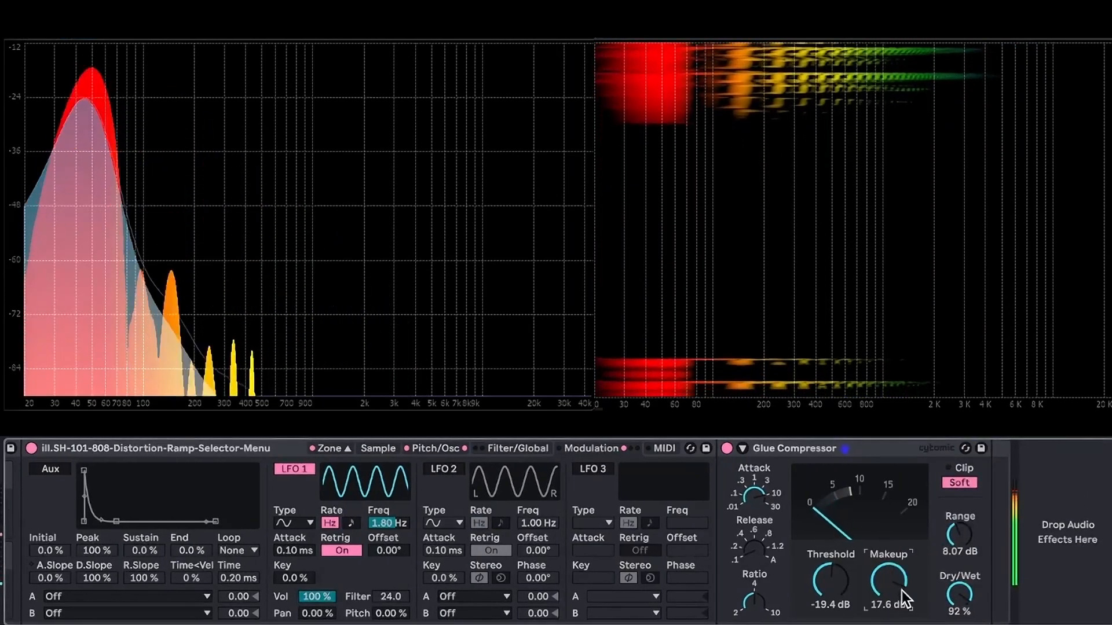
{"action": "left_click_drag", "start_coordinate": [387, 523], "coordinate": [387, 506]}
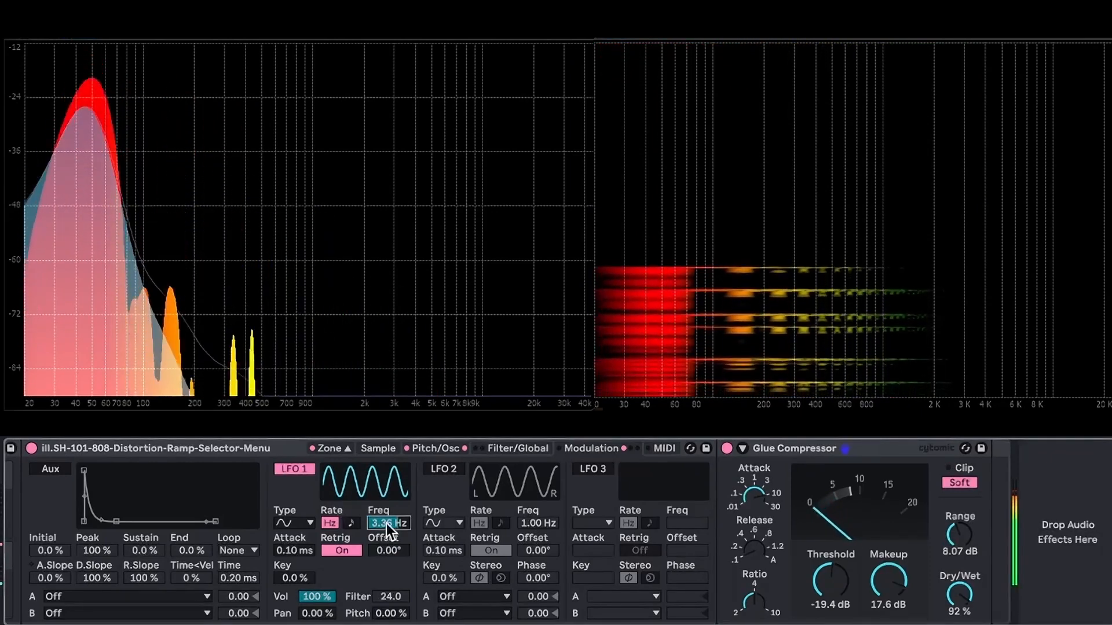
Step: Reset LFO 1's volume modulation to 0%, set the Glue Compressor makeup to 5.71 dB and switch off LFO 1
{"action": "left_click_drag", "start_coordinate": [325, 597], "coordinate": [326, 624]}
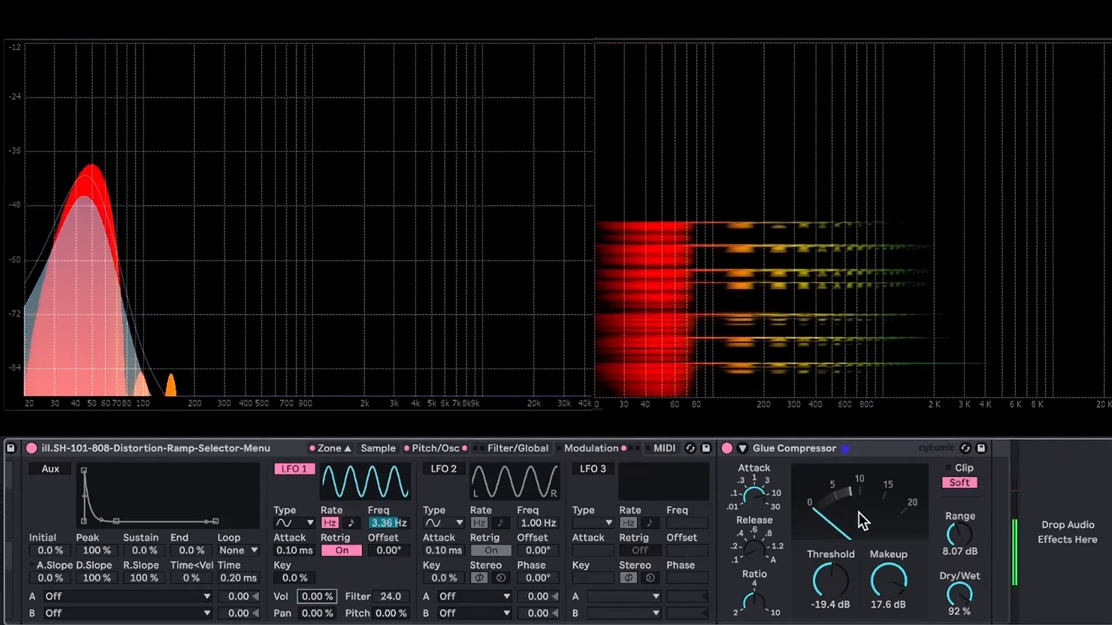
{"action": "left_click_drag", "start_coordinate": [887, 581], "coordinate": [888, 614]}
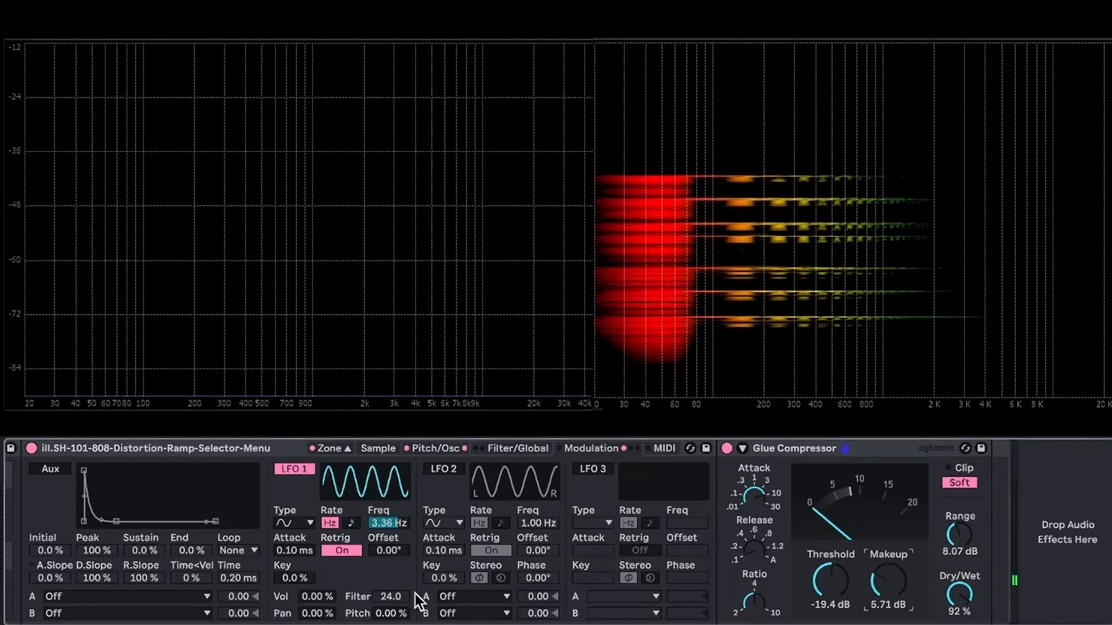
{"action": "left_click_drag", "start_coordinate": [391, 597], "coordinate": [391, 624]}
Step: Enable the filter at 115 Hz with 40% resonance and set the Sample Selector macro to 06
{"action": "left_click", "coordinate": [544, 447]}
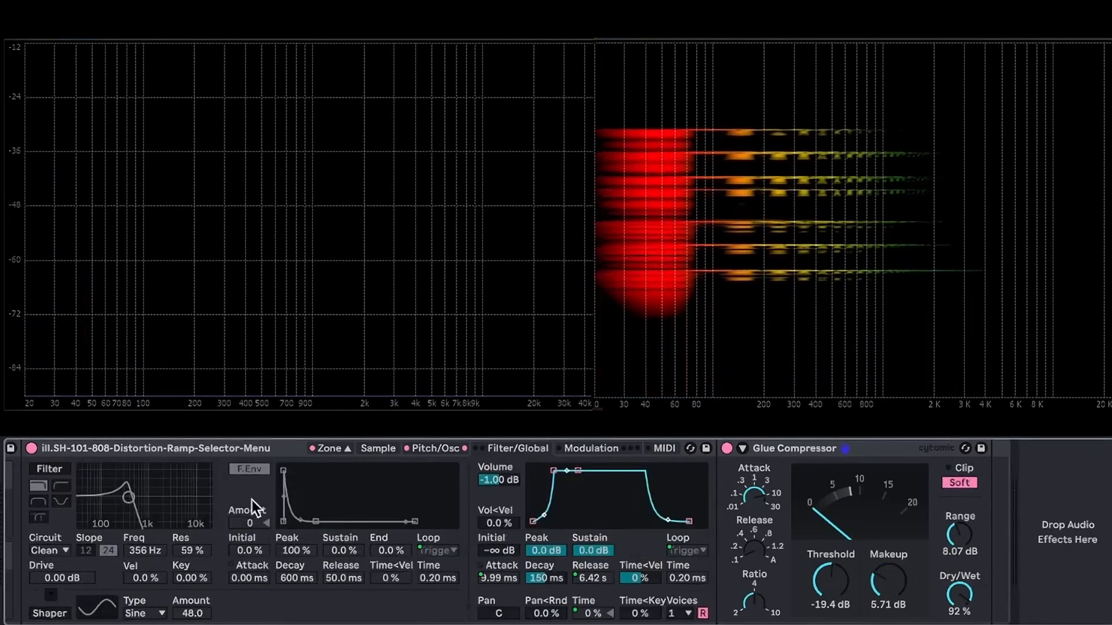
{"action": "left_click", "coordinate": [52, 469]}
{"action": "scroll", "coordinate": [63, 498], "scroll_direction": "left", "scroll_amount": 5}
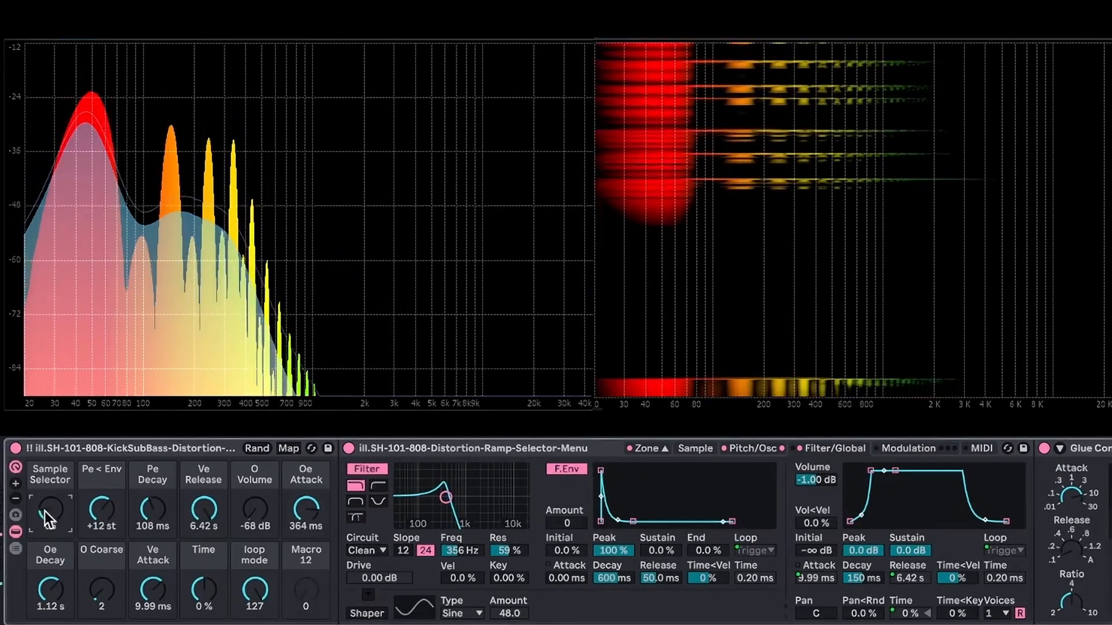
{"action": "left_click_drag", "start_coordinate": [461, 551], "coordinate": [497, 563]}
Step: Turn on LFO 1 and set its volume modulation to 100% and frequency to 6.69 Hz, keeping pitch modulation at 0%
{"action": "left_click", "coordinate": [908, 449]}
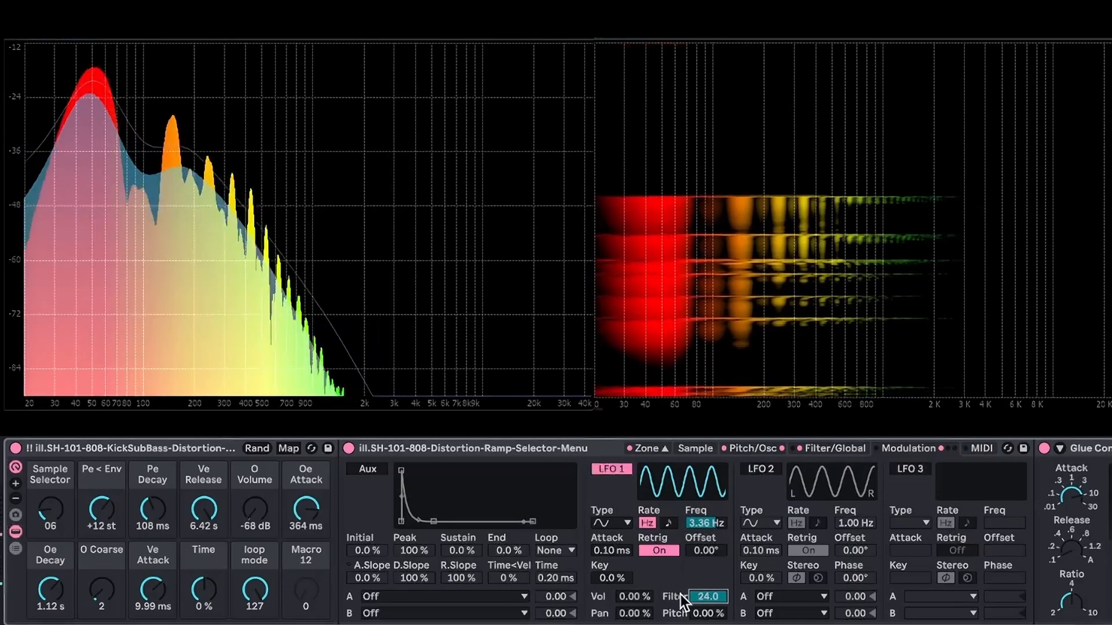
{"action": "mouse_move", "coordinate": [630, 593]}
{"action": "left_mouse_down"}
{"action": "mouse_move", "coordinate": [630, 556]}
{"action": "mouse_move", "coordinate": [630, 596]}
{"action": "mouse_move", "coordinate": [629, 581]}
{"action": "left_mouse_up"}
{"action": "left_click_drag", "start_coordinate": [701, 525], "coordinate": [715, 579]}
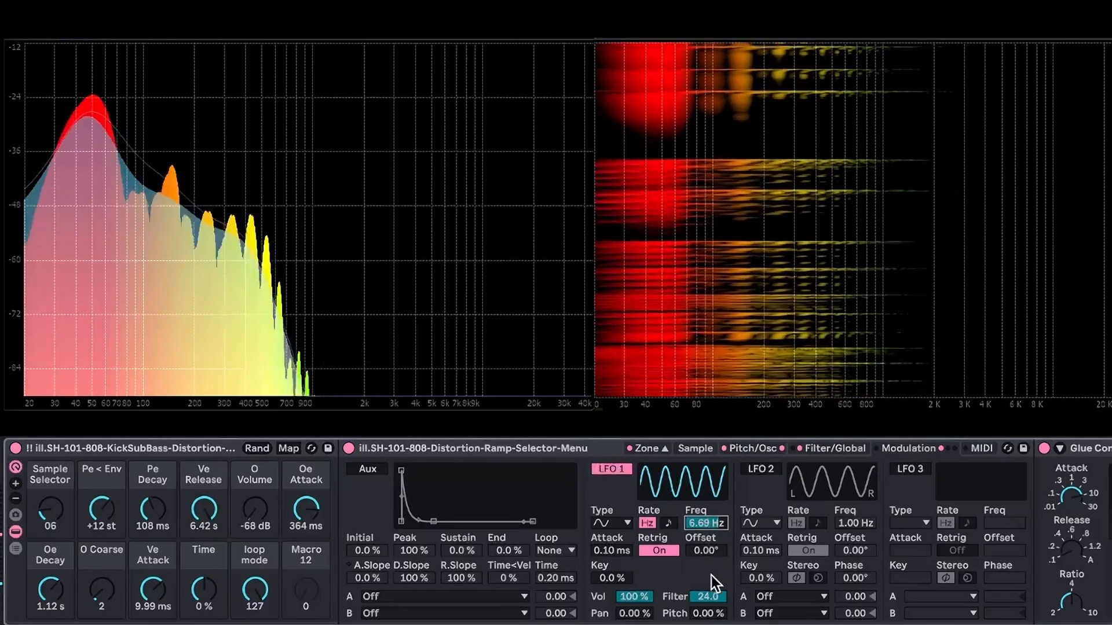
{"action": "left_click", "coordinate": [718, 613]}
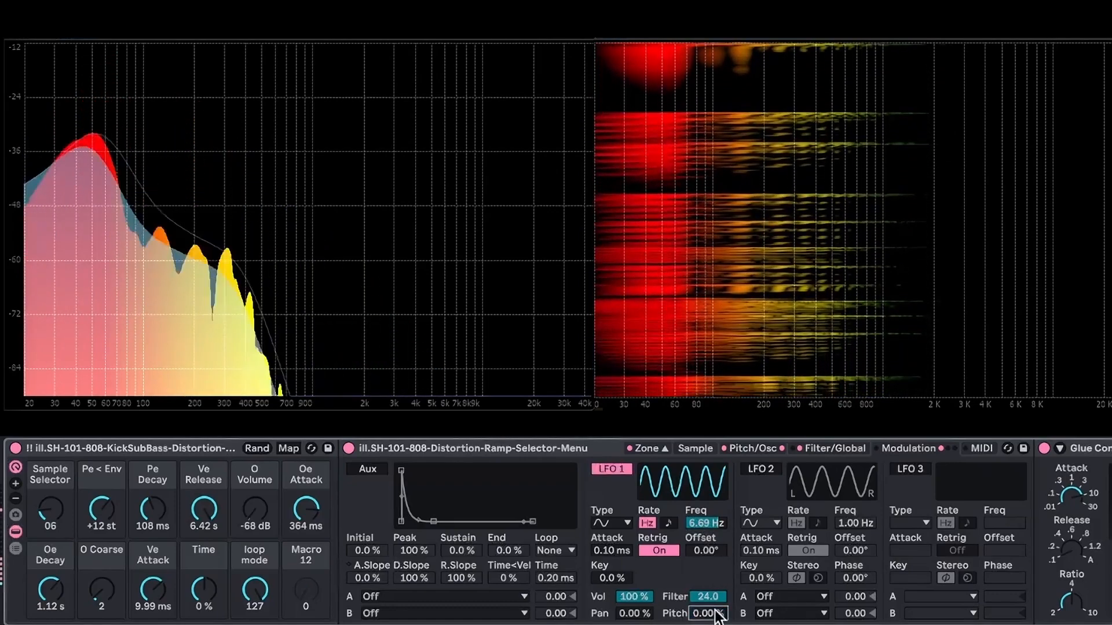
Step: Switch off LFO 1 and the sampler's filter
{"action": "left_click", "coordinate": [621, 471]}
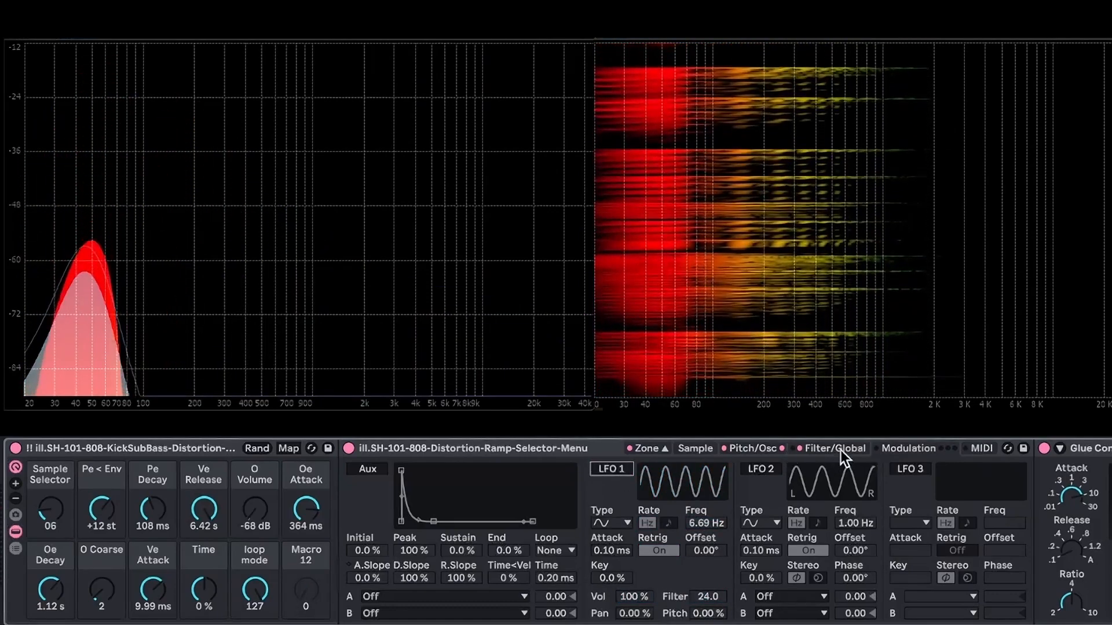
{"action": "left_click", "coordinate": [831, 450]}
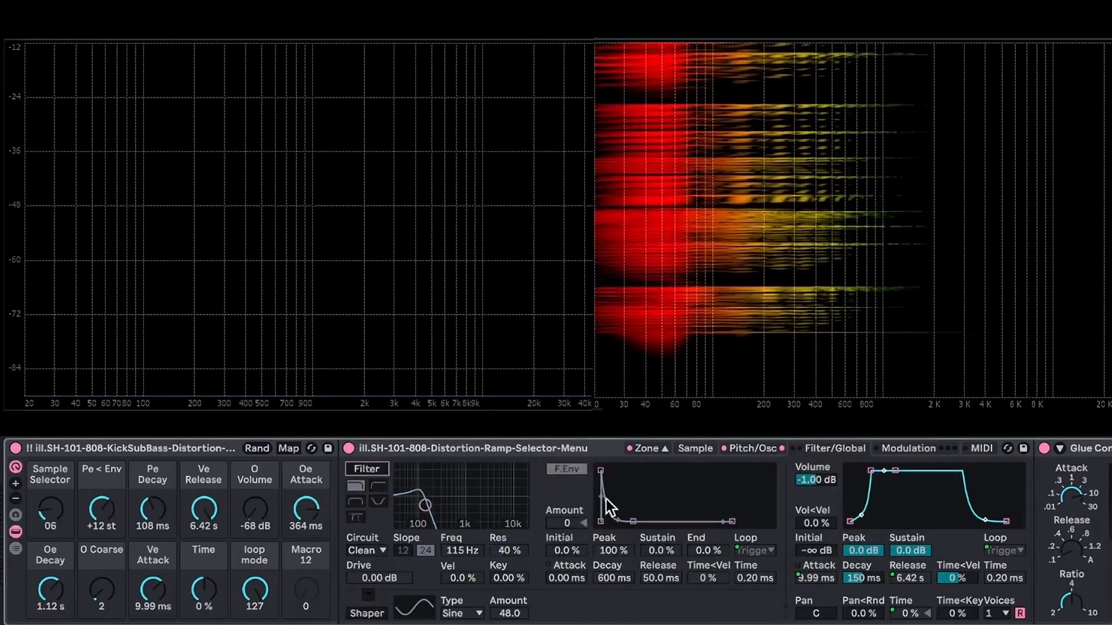
{"action": "scroll", "coordinate": [627, 498], "scroll_direction": "right", "scroll_amount": 5}
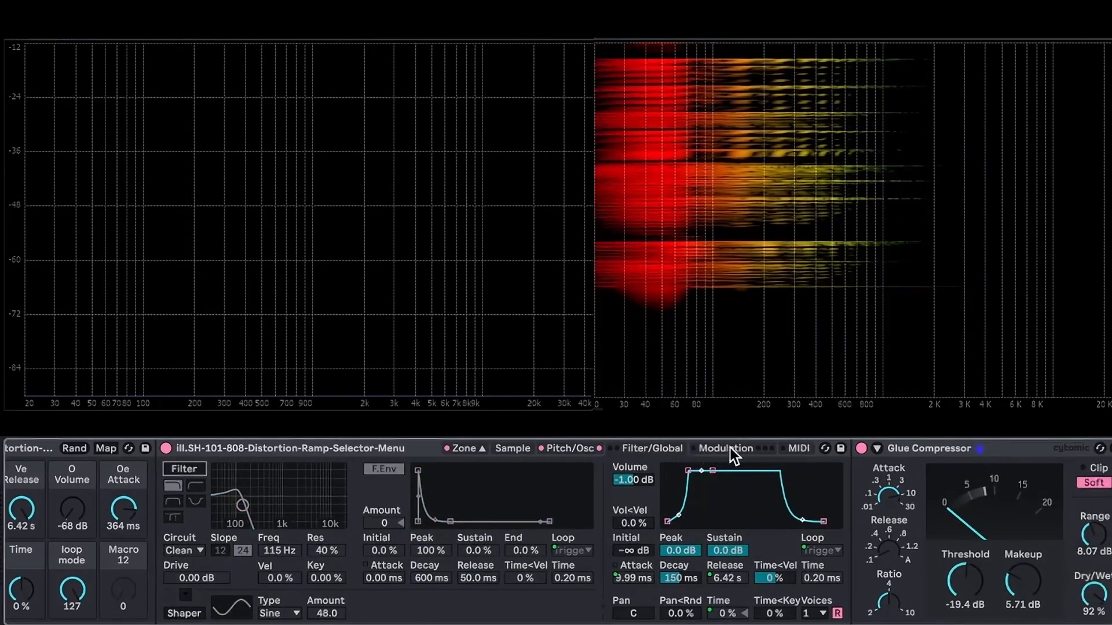
Step: Enable LFO 2 and LFO 3 and examine their stereo, rate and retrigger settings
{"action": "left_click", "coordinate": [729, 448]}
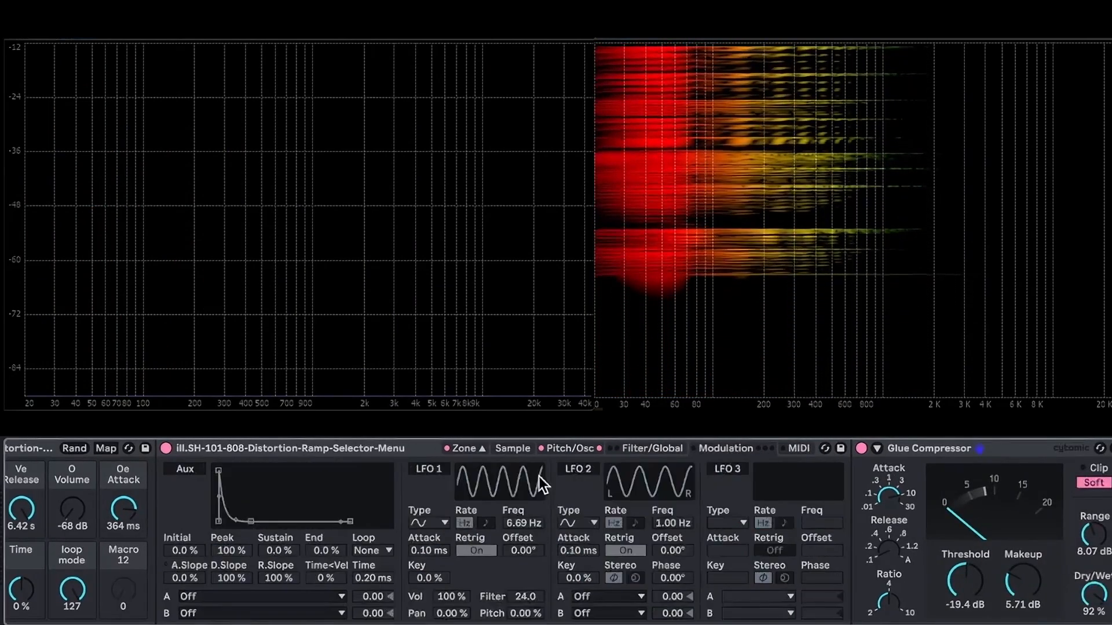
{"action": "left_click", "coordinate": [589, 468]}
{"action": "left_click", "coordinate": [728, 467]}
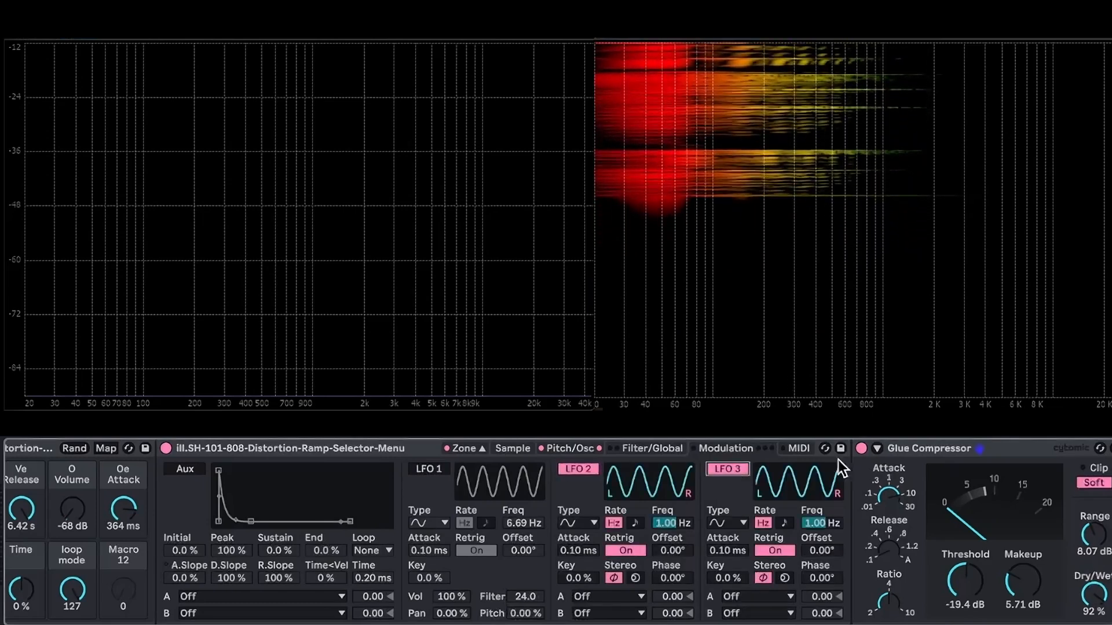
{"action": "scroll", "coordinate": [648, 530], "scroll_direction": "right", "scroll_amount": 1}
{"action": "scroll", "coordinate": [648, 529], "scroll_direction": "left", "scroll_amount": 2}
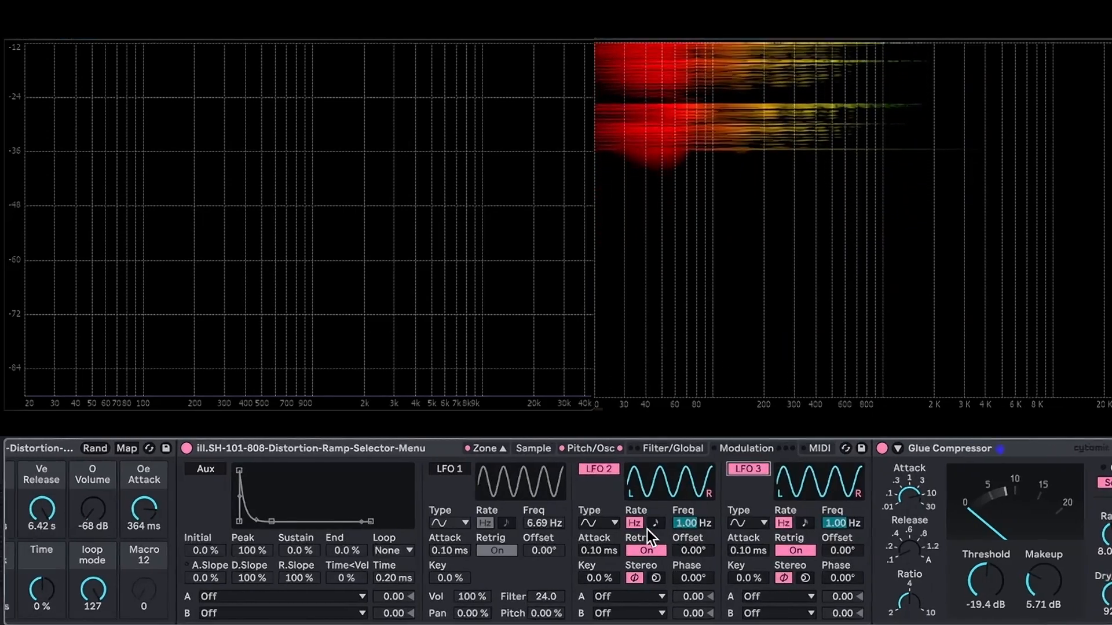
{"action": "scroll", "coordinate": [648, 529], "scroll_direction": "right", "scroll_amount": 6}
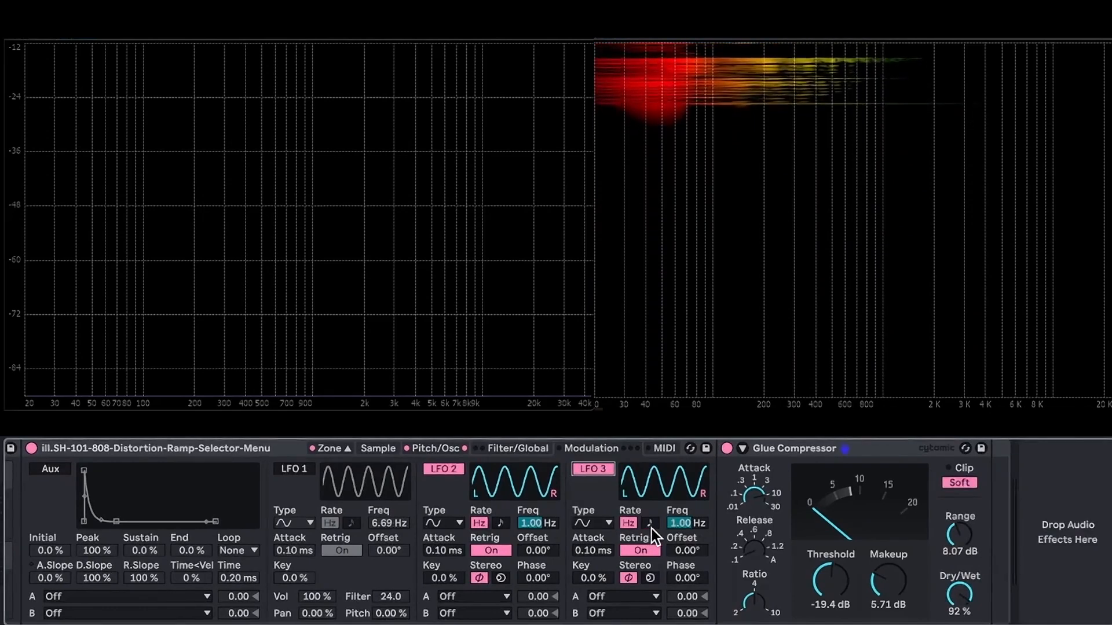
{"action": "scroll", "coordinate": [648, 521], "scroll_direction": "left", "scroll_amount": 2}
{"action": "scroll", "coordinate": [646, 523], "scroll_direction": "right", "scroll_amount": 2}
{"action": "scroll", "coordinate": [646, 522], "scroll_direction": "left", "scroll_amount": 1}
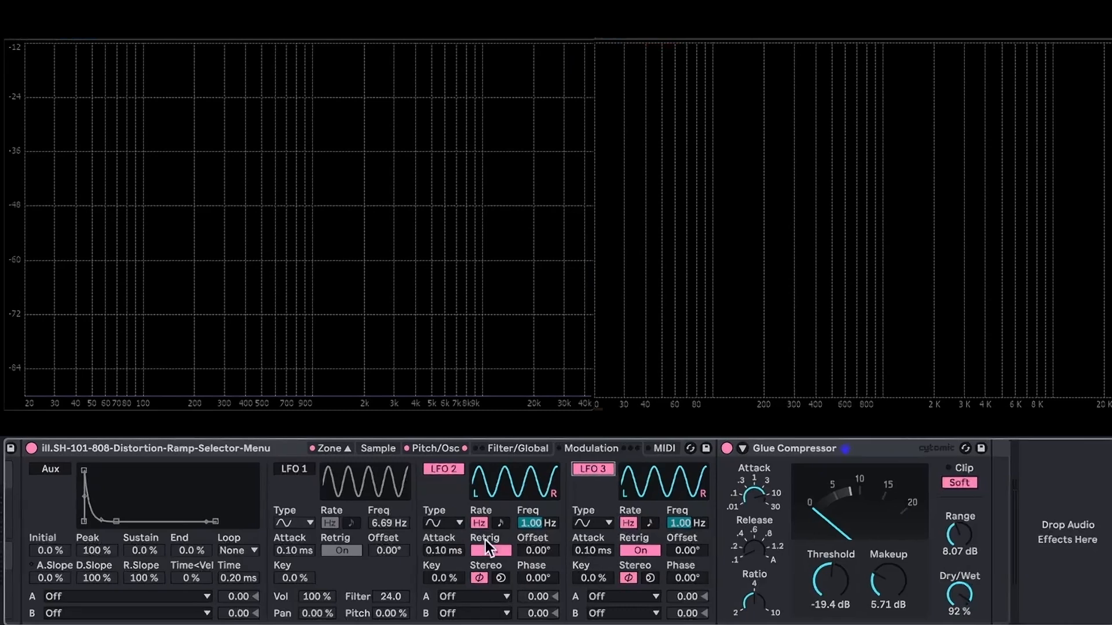
Step: Switch off LFO 3, look through LFO 2's waveform types, and set LFO 2's frequency to 6.28 Hz and attack to 226 ms
{"action": "left_click", "coordinate": [609, 466]}
{"action": "left_click", "coordinate": [451, 522]}
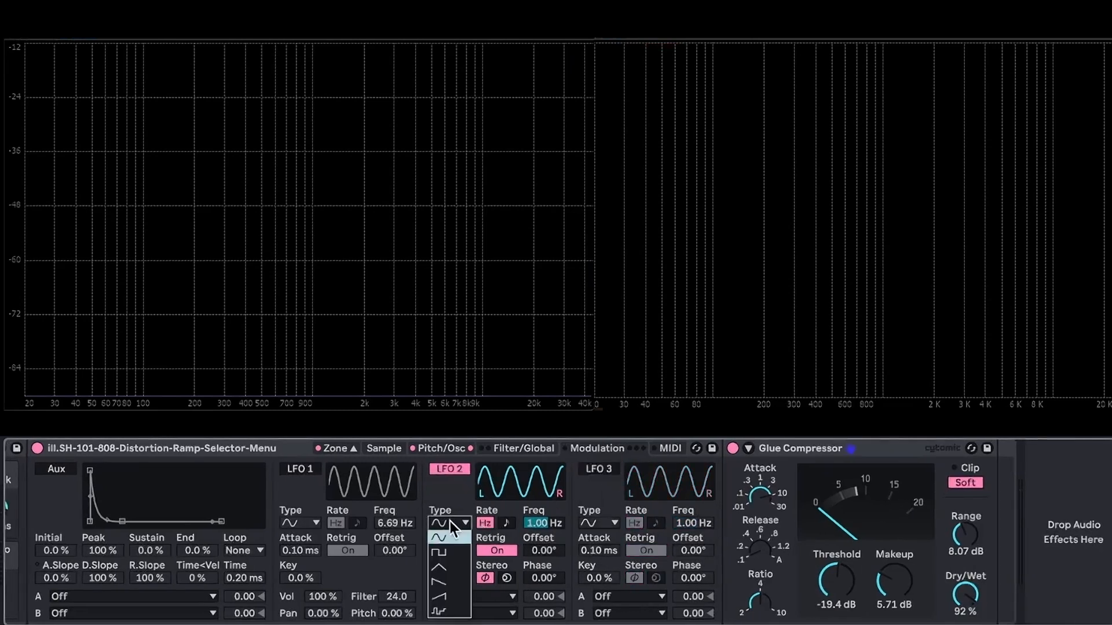
{"action": "left_click", "coordinate": [553, 517]}
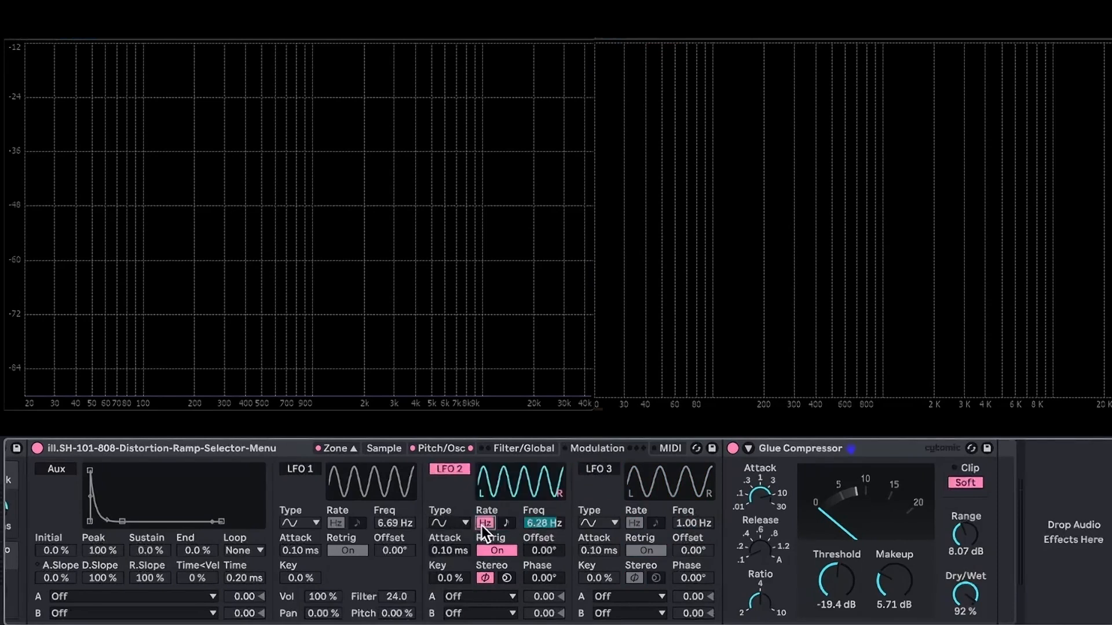
{"action": "left_click_drag", "start_coordinate": [448, 553], "coordinate": [452, 555]}
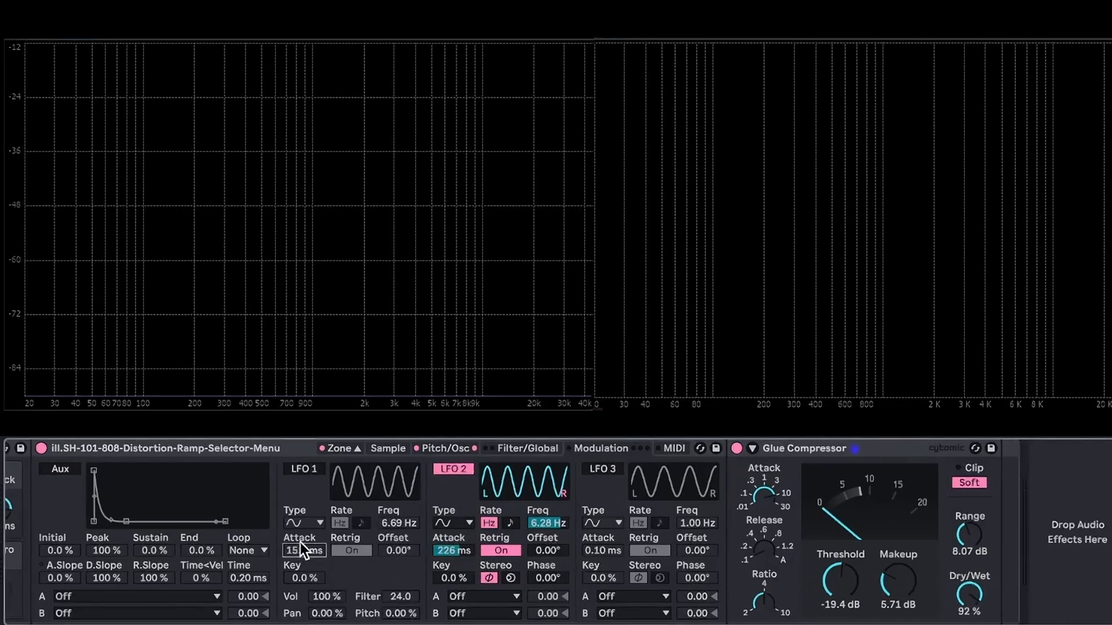
Step: Turn LFO 1 back on, reset its volume modulation to 0%, and switch off LFO 2
{"action": "left_click", "coordinate": [302, 470]}
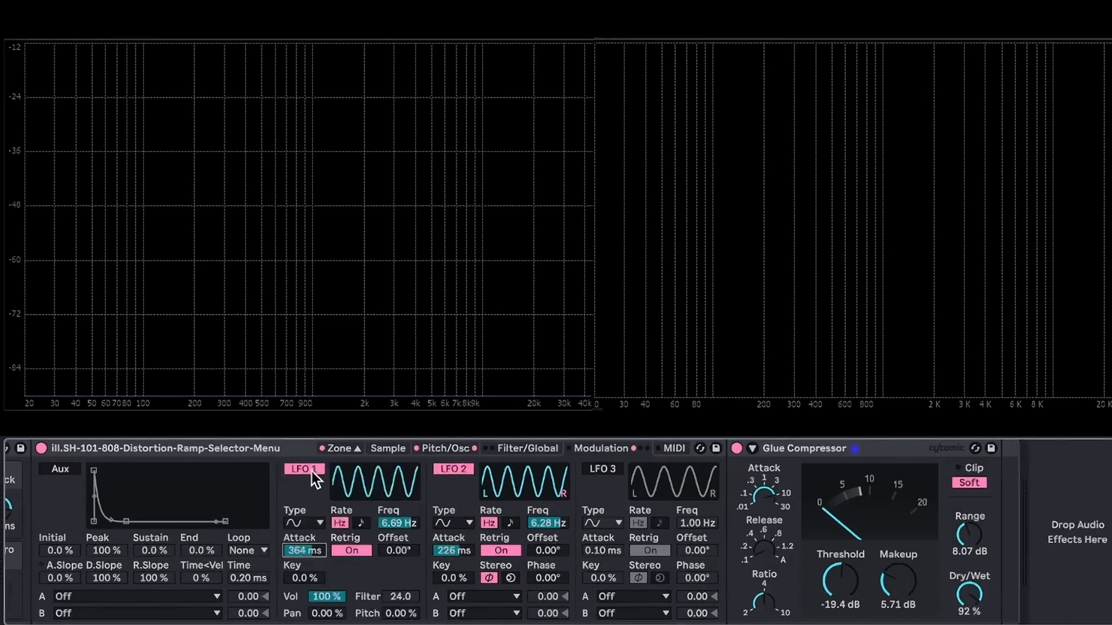
{"action": "double_click", "coordinate": [336, 597]}
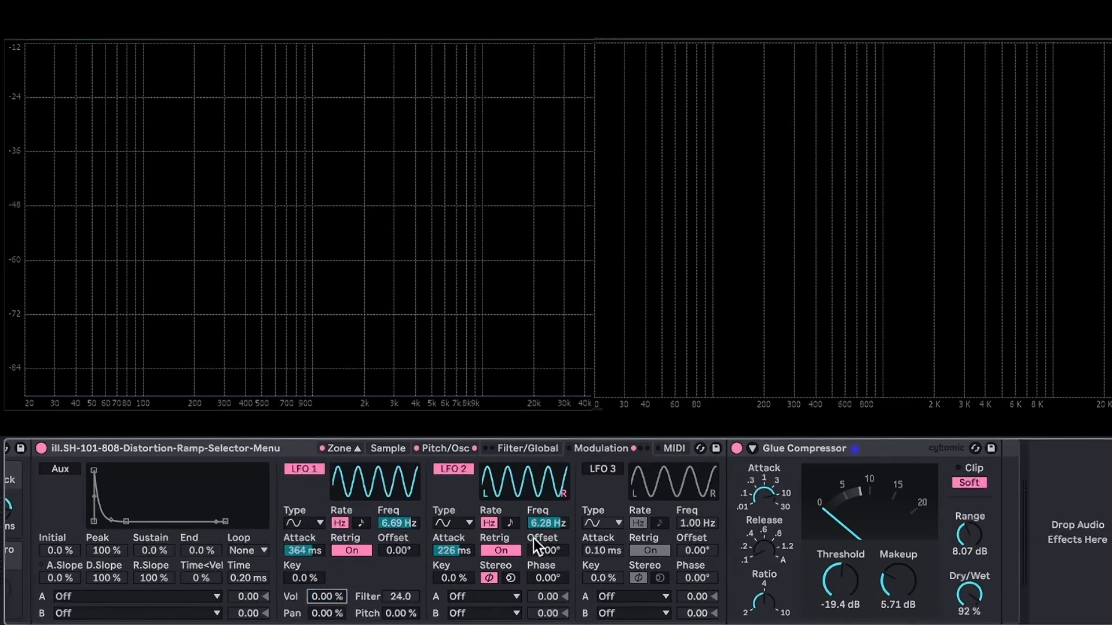
{"action": "left_click", "coordinate": [455, 470]}
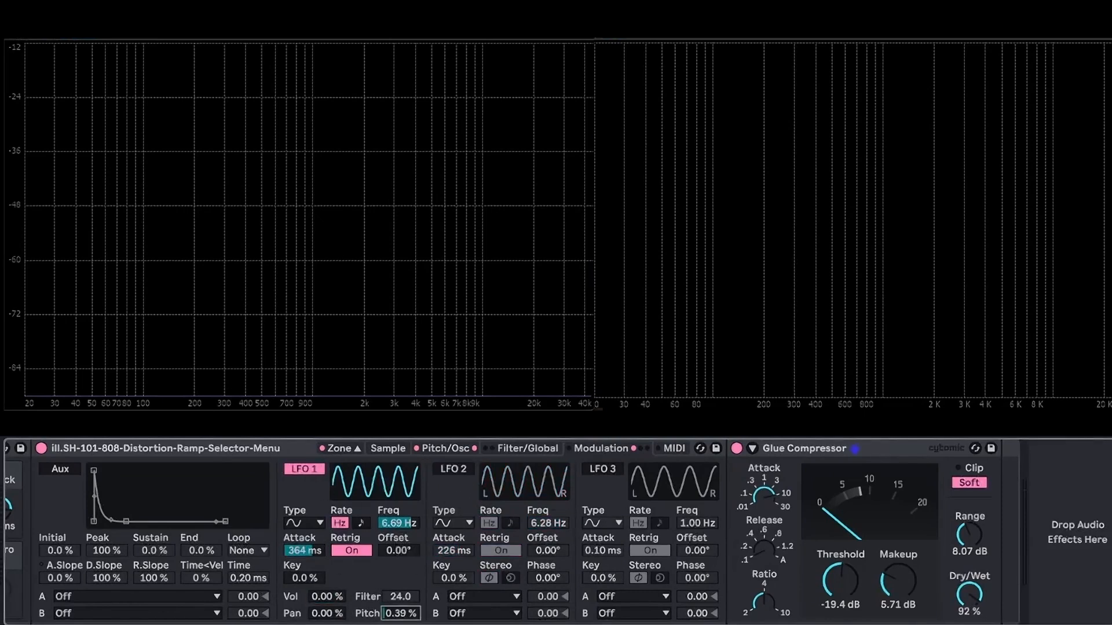
Step: Set LFO 1's frequency to 7.12 Hz, its pitch modulation to 3.23% and its attack to 710 ms
{"action": "scroll", "coordinate": [399, 615], "scroll_direction": "left", "scroll_amount": 1}
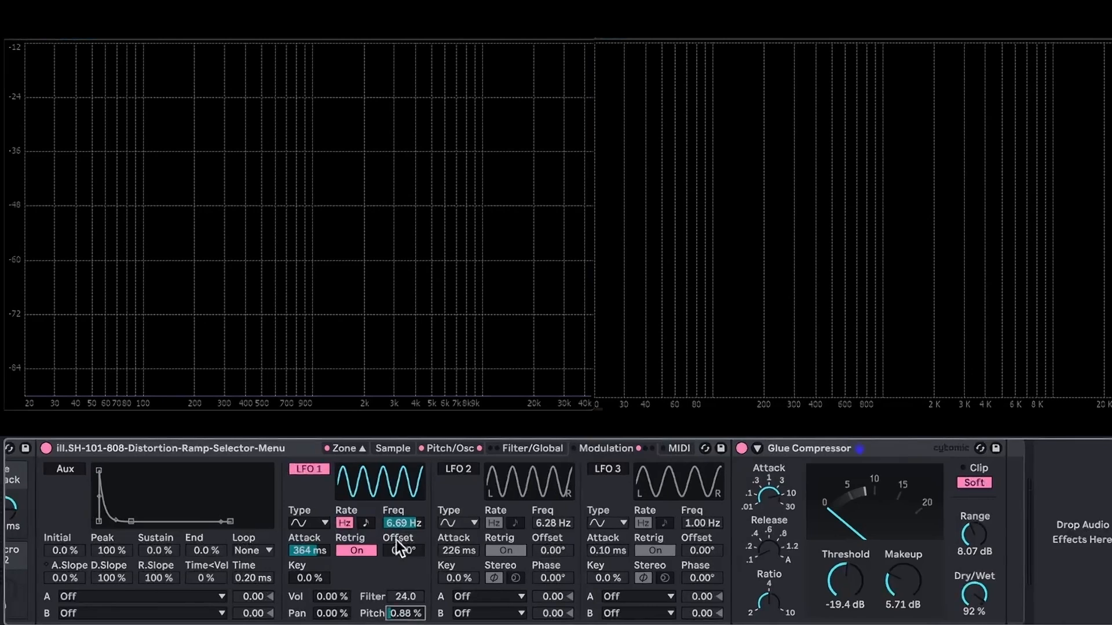
{"action": "left_click_drag", "start_coordinate": [400, 524], "coordinate": [401, 503]}
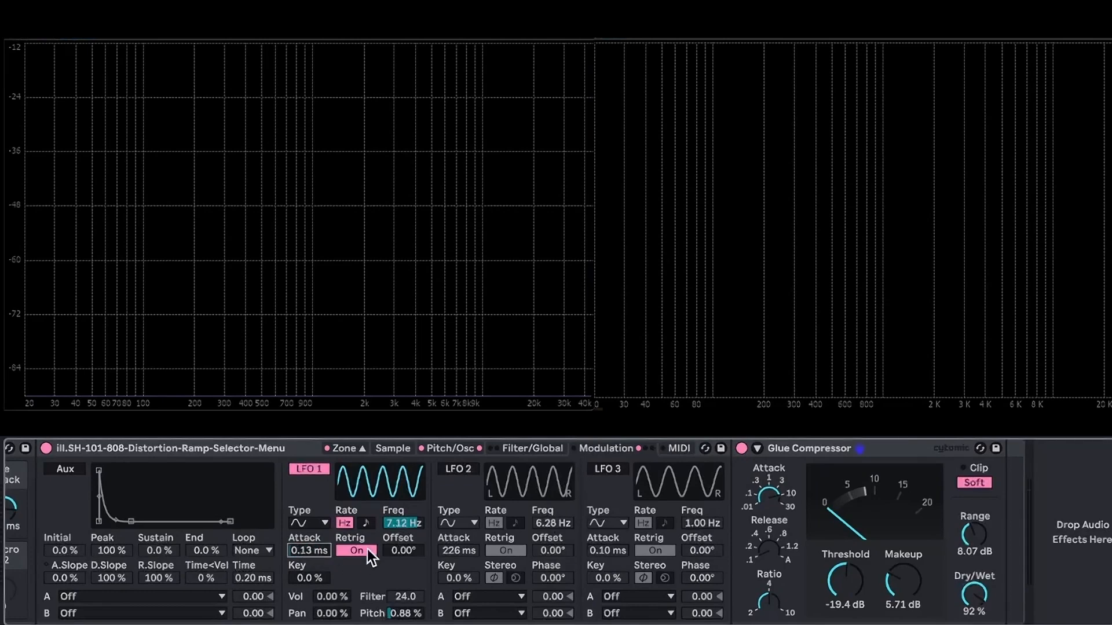
{"action": "mouse_move", "coordinate": [403, 615]}
{"action": "left_mouse_down"}
{"action": "mouse_move", "coordinate": [403, 599]}
{"action": "mouse_move", "coordinate": [403, 611]}
{"action": "left_mouse_up"}
{"action": "key", "text": "super+z"}
{"action": "left_click_drag", "start_coordinate": [309, 551], "coordinate": [309, 486]}
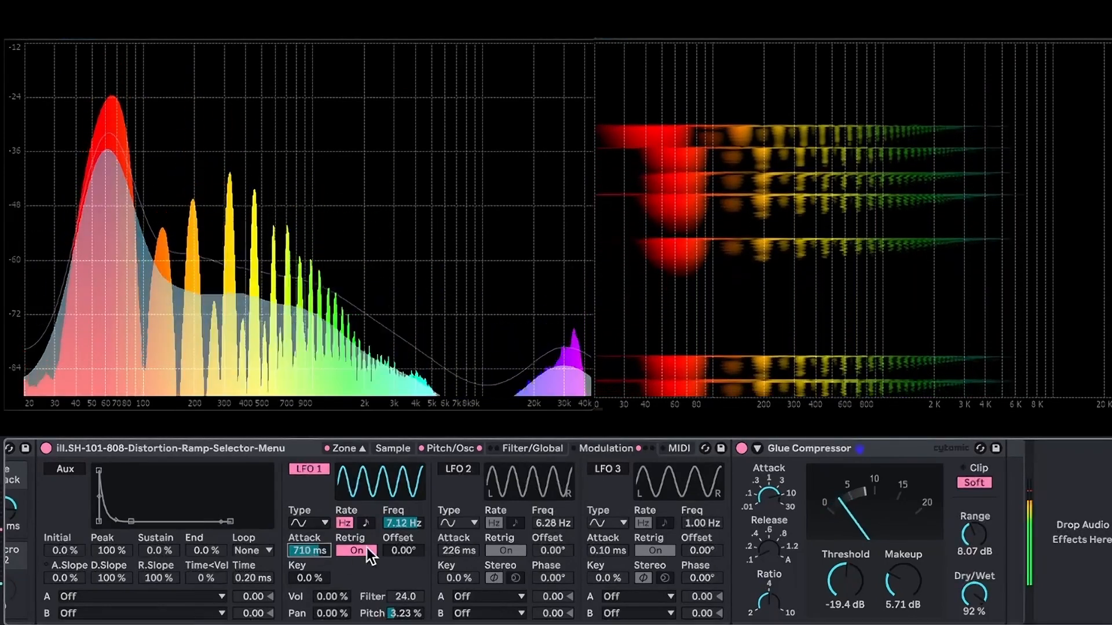
Step: Increase LFO 1's pitch modulation to 13.5% and attack to 1.52 s, and set the Sample Selector macro to 03
{"action": "left_click_drag", "start_coordinate": [408, 614], "coordinate": [408, 596]}
{"action": "left_click_drag", "start_coordinate": [315, 552], "coordinate": [316, 533]}
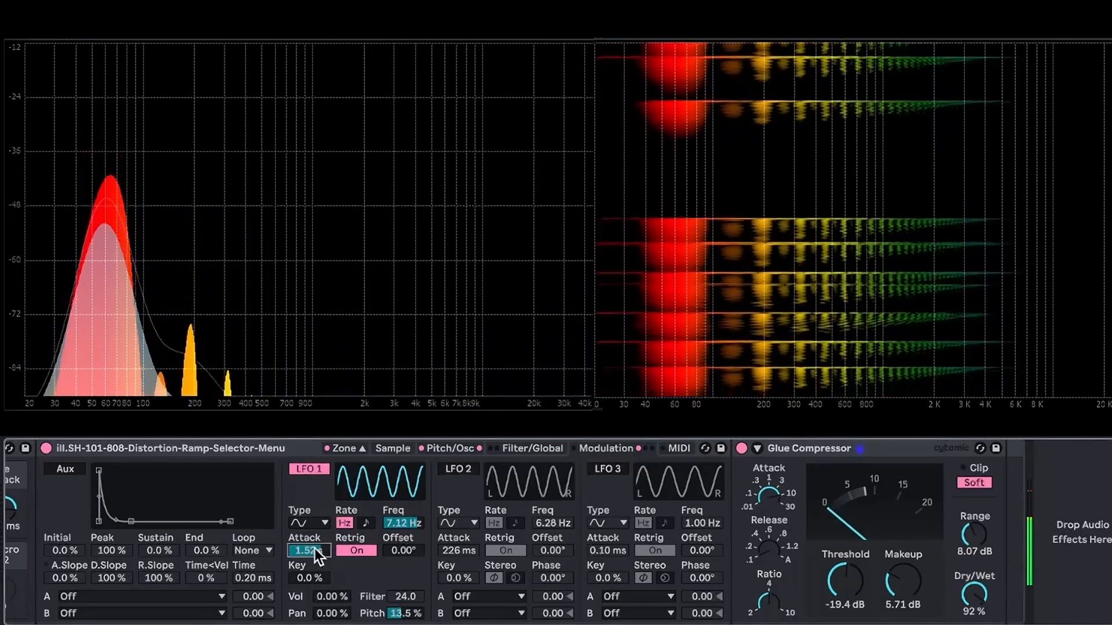
{"action": "scroll", "coordinate": [318, 572], "scroll_direction": "left", "scroll_amount": 5}
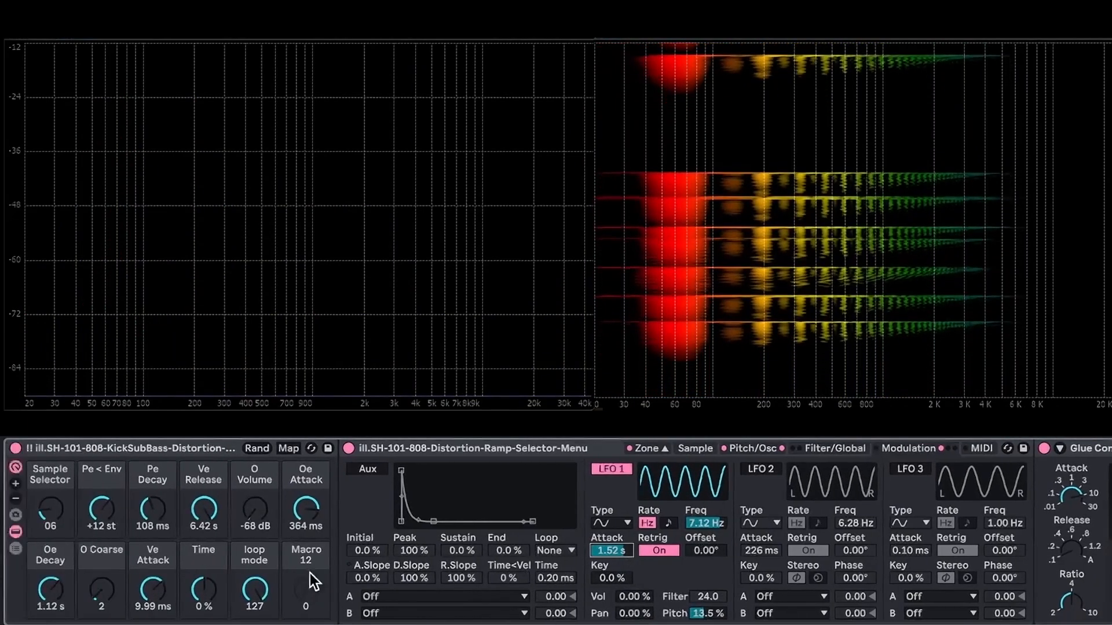
{"action": "left_click_drag", "start_coordinate": [56, 510], "coordinate": [57, 513]}
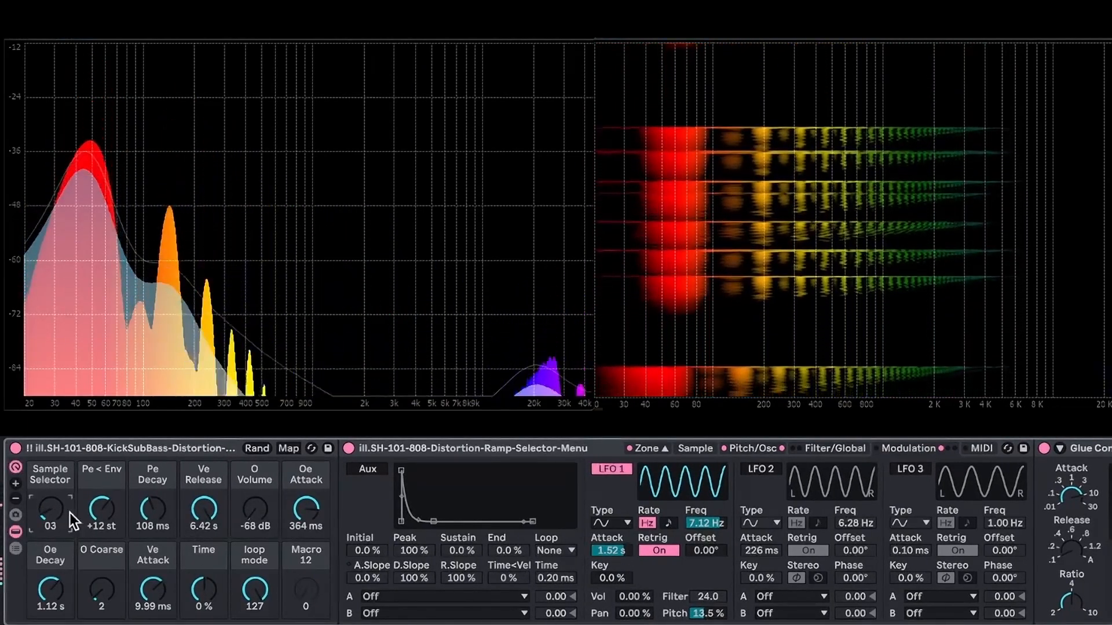
Step: Reset LFO 1's attack to 0.10 ms and pitch modulation to 0%, and switch LFO 1 off
{"action": "left_click_drag", "start_coordinate": [605, 552], "coordinate": [606, 617]}
{"action": "left_click_drag", "start_coordinate": [708, 613], "coordinate": [707, 624]}
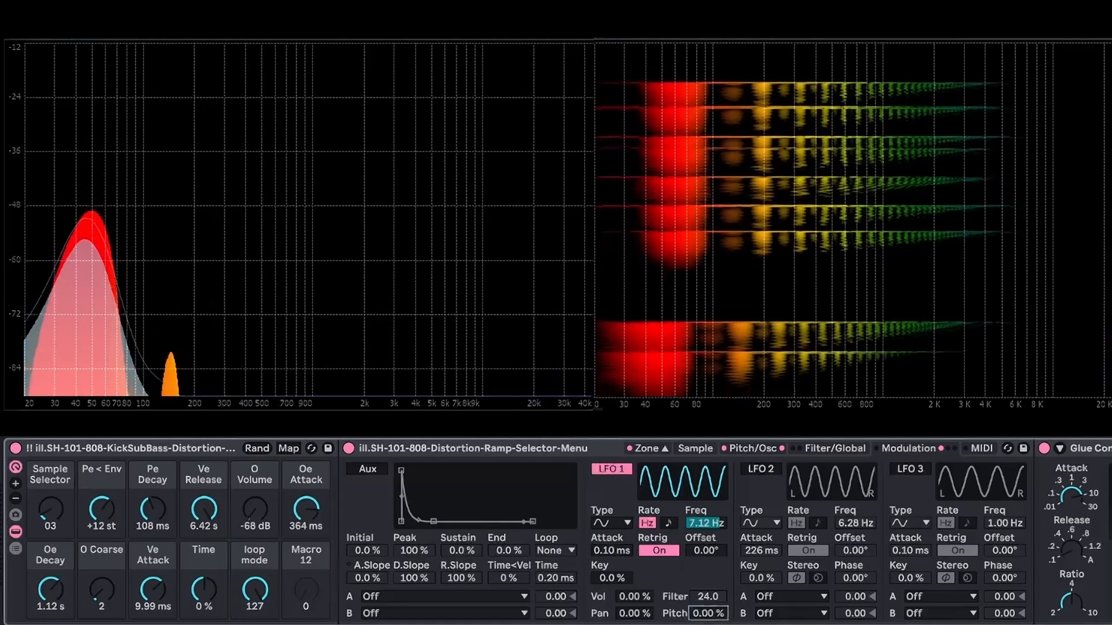
{"action": "left_click", "coordinate": [597, 469]}
Step: Turn on LFO 2 and shorten its attack to 0.10 ms, keeping its offset at 0°
{"action": "left_click", "coordinate": [767, 469]}
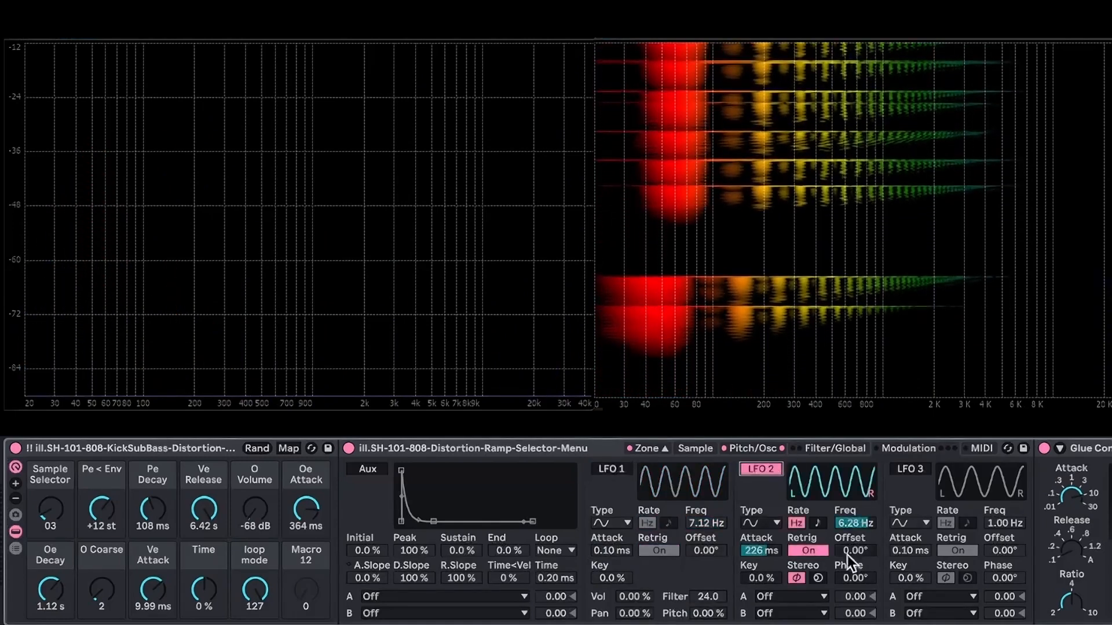
{"action": "left_click_drag", "start_coordinate": [763, 550], "coordinate": [764, 614]}
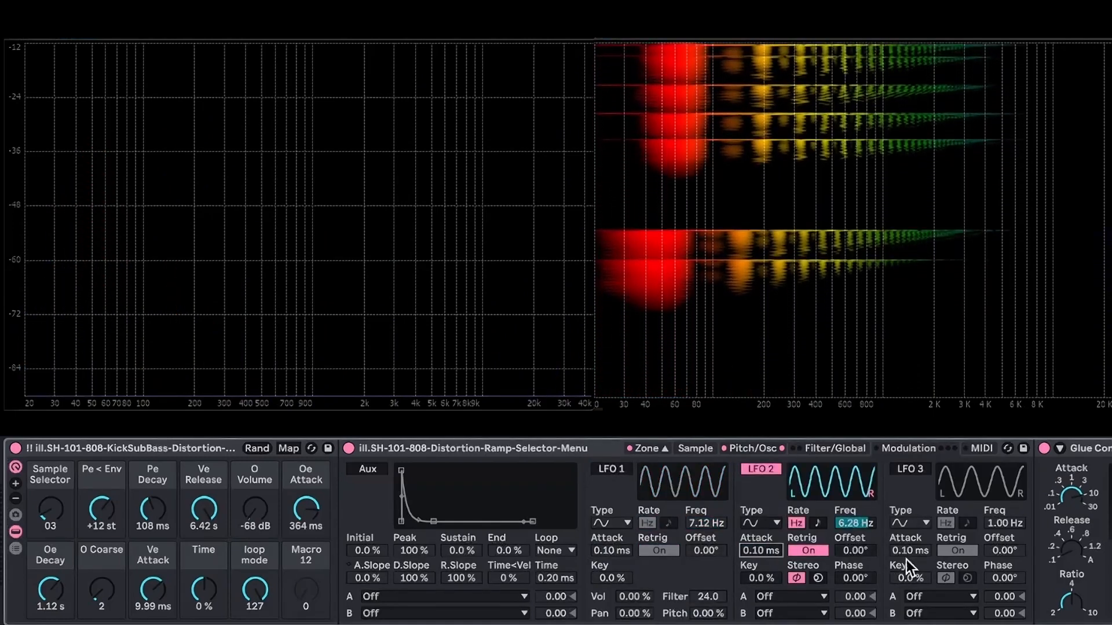
{"action": "mouse_move", "coordinate": [859, 552]}
{"action": "left_mouse_down"}
{"action": "mouse_move", "coordinate": [859, 521]}
{"action": "mouse_move", "coordinate": [858, 556]}
{"action": "left_mouse_up"}
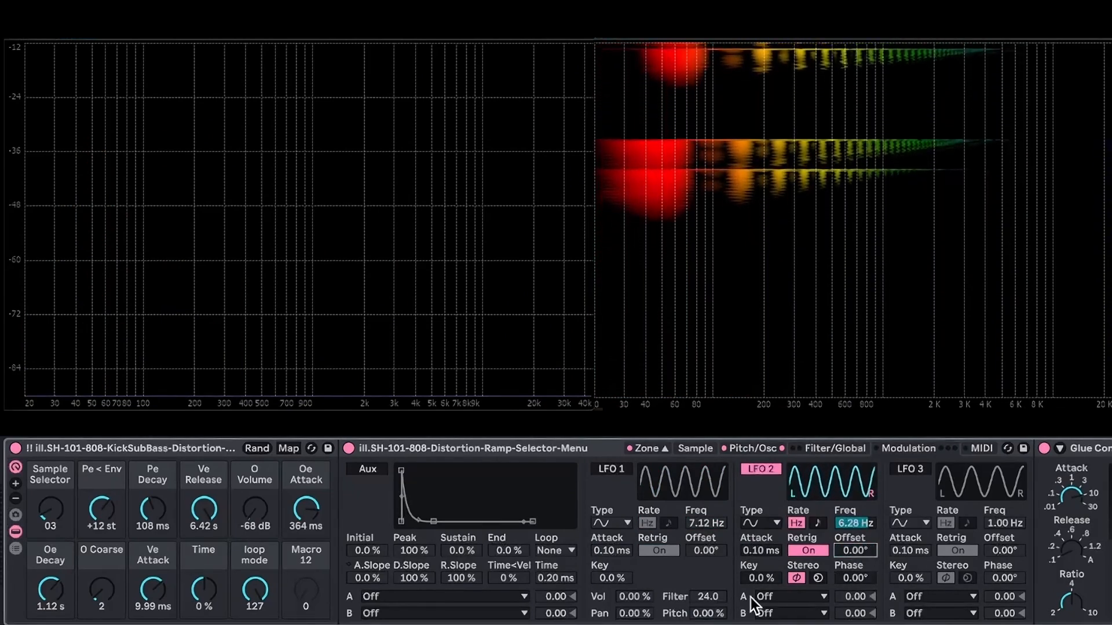
Step: Set LFO 2's stereo phase to 312°, and switch its stereo mode to spin at 7.4%
{"action": "left_click_drag", "start_coordinate": [844, 576], "coordinate": [844, 487]}
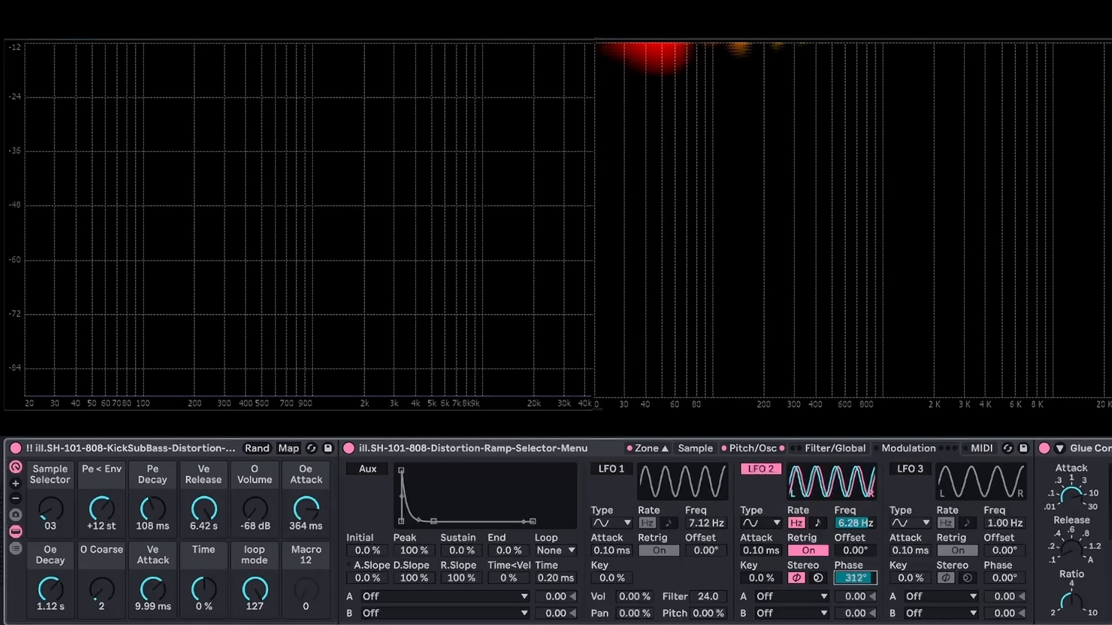
{"action": "left_click", "coordinate": [816, 579]}
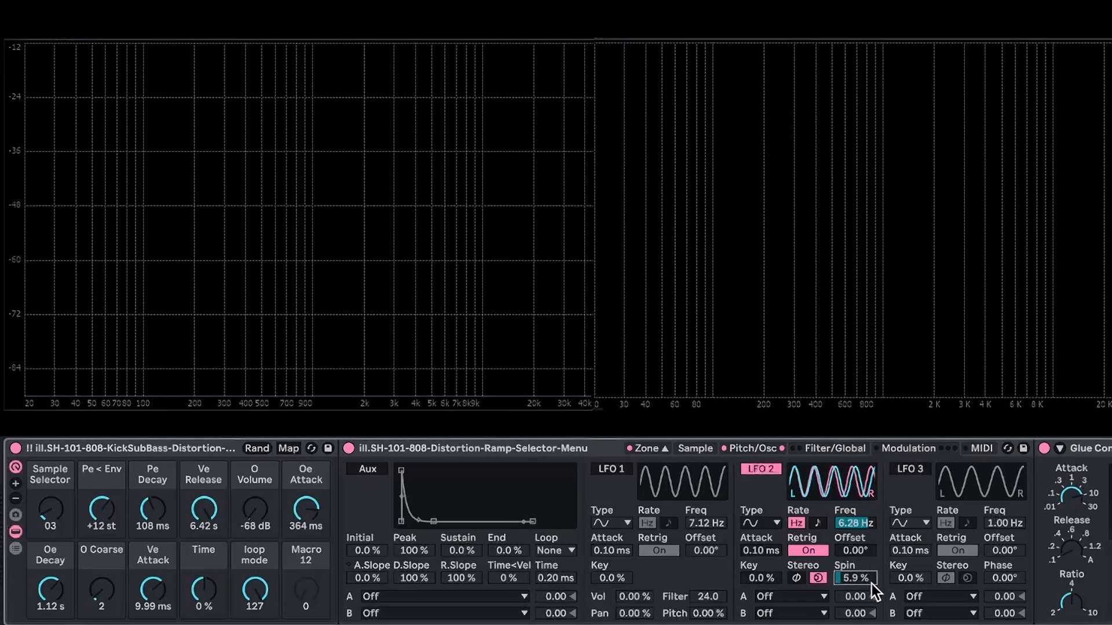
{"action": "scroll", "coordinate": [872, 584], "scroll_direction": "down", "scroll_amount": 2}
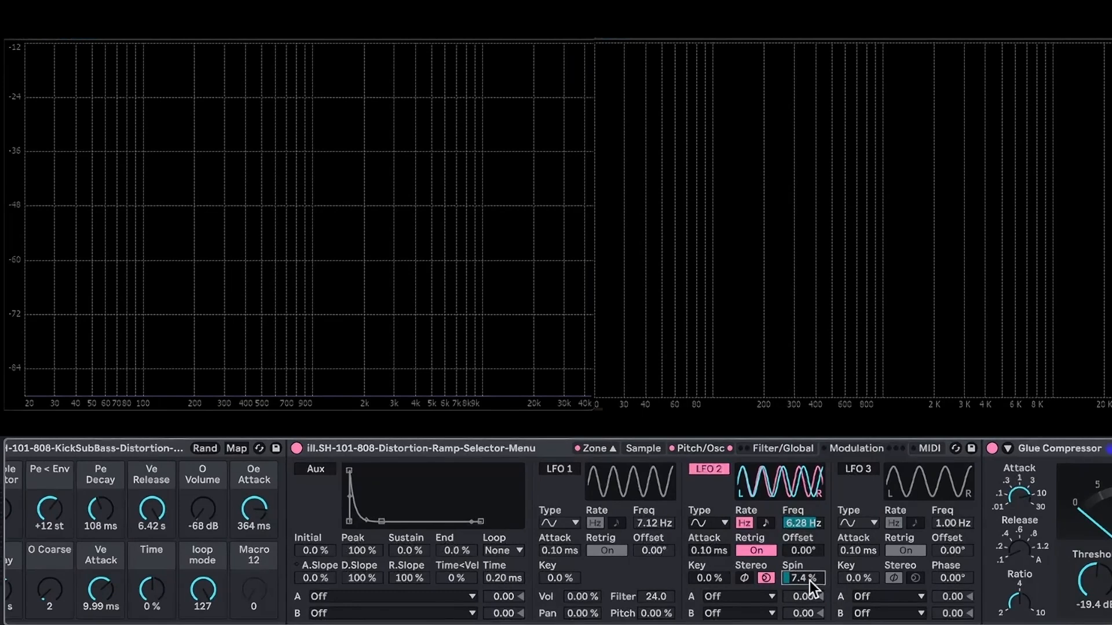
Step: Route LFO 2's modulation destination A to Pitch Osc with an amount of 100 and raise the spin to 27%
{"action": "left_click", "coordinate": [765, 600]}
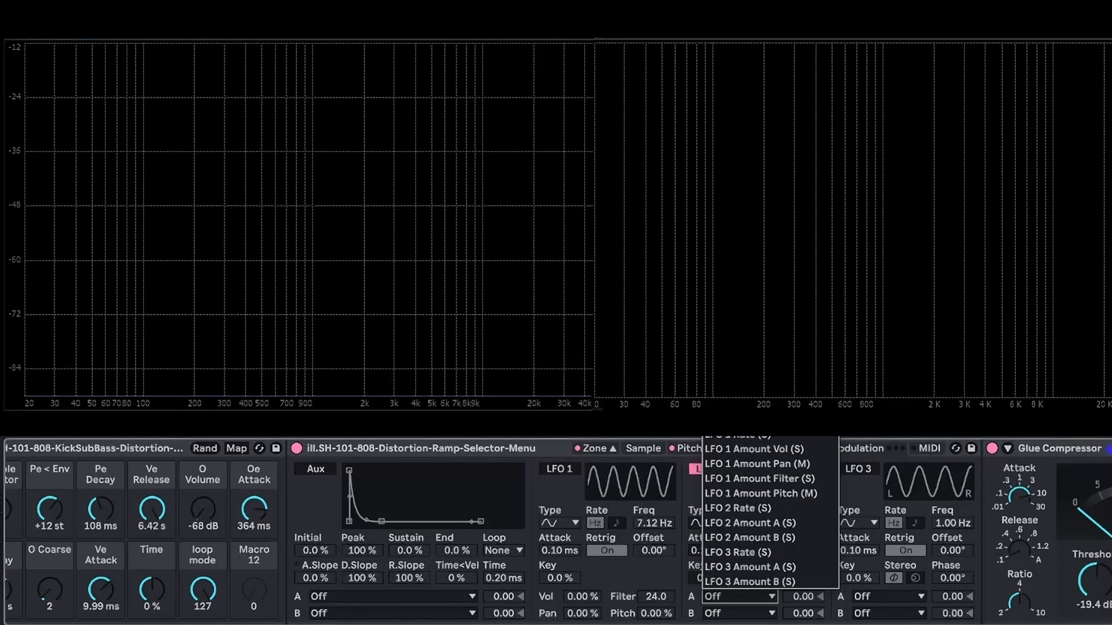
{"action": "left_click", "coordinate": [782, 481]}
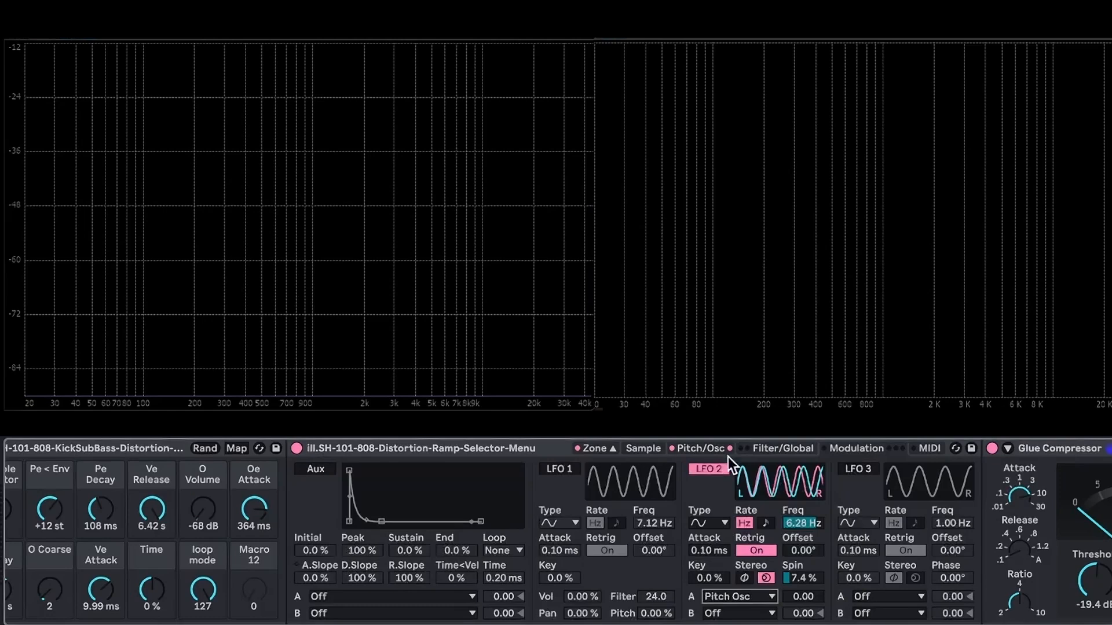
{"action": "left_click", "coordinate": [700, 449]}
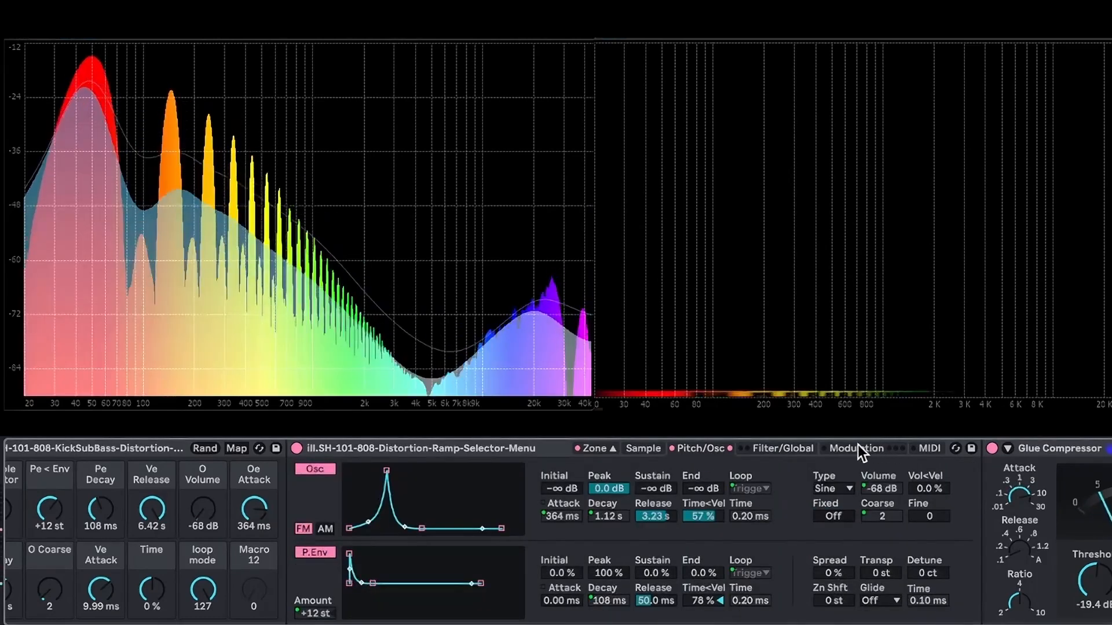
{"action": "left_click", "coordinate": [856, 448]}
{"action": "mouse_move", "coordinate": [805, 602]}
{"action": "left_mouse_down"}
{"action": "mouse_move", "coordinate": [805, 559]}
{"action": "mouse_move", "coordinate": [805, 582]}
{"action": "left_mouse_up"}
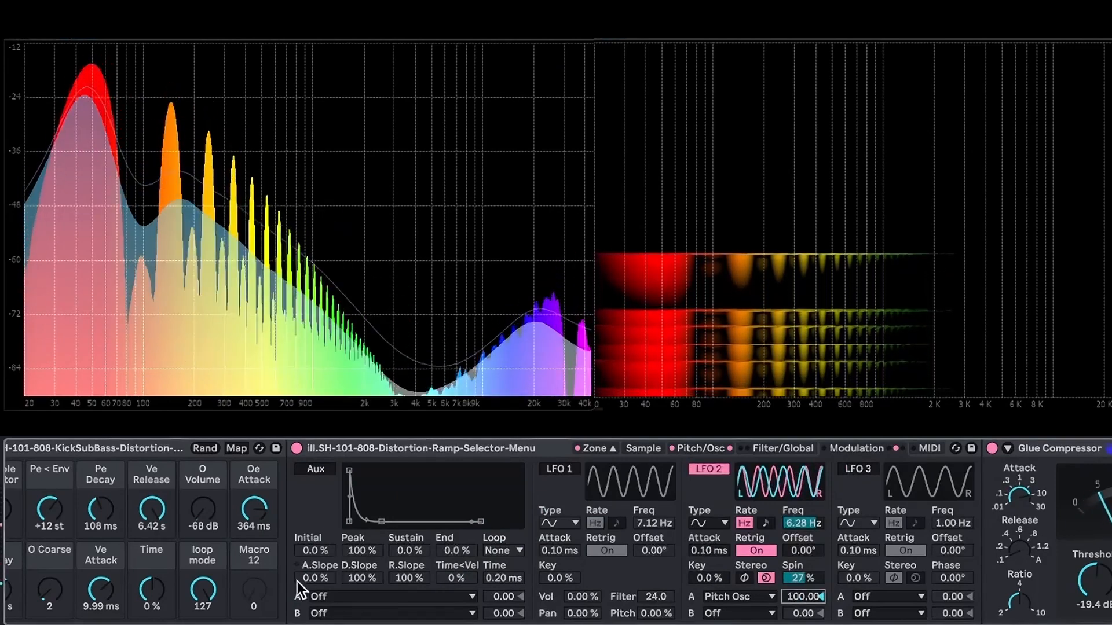
Step: Raise the O Volume macro to -2.8 dB, and slow LFO 2 to 0.55 Hz, trying 5.5% spin before a 222° stereo phase
{"action": "left_click_drag", "start_coordinate": [213, 510], "coordinate": [213, 487]}
{"action": "left_click_drag", "start_coordinate": [799, 578], "coordinate": [799, 602]}
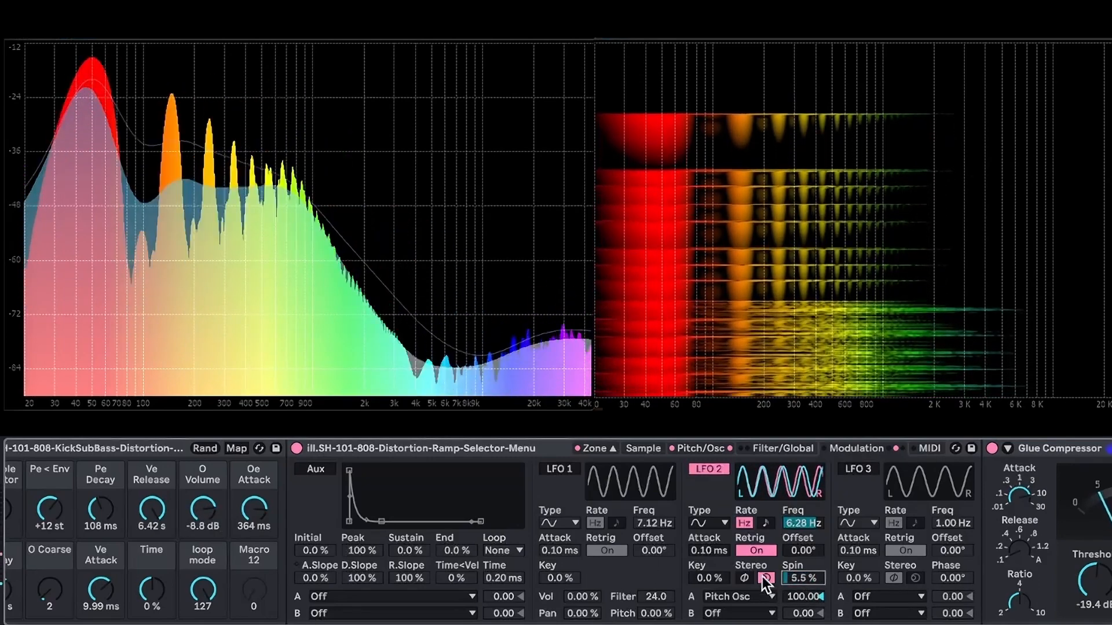
{"action": "left_click_drag", "start_coordinate": [814, 522], "coordinate": [812, 600]}
{"action": "left_click", "coordinate": [744, 578]}
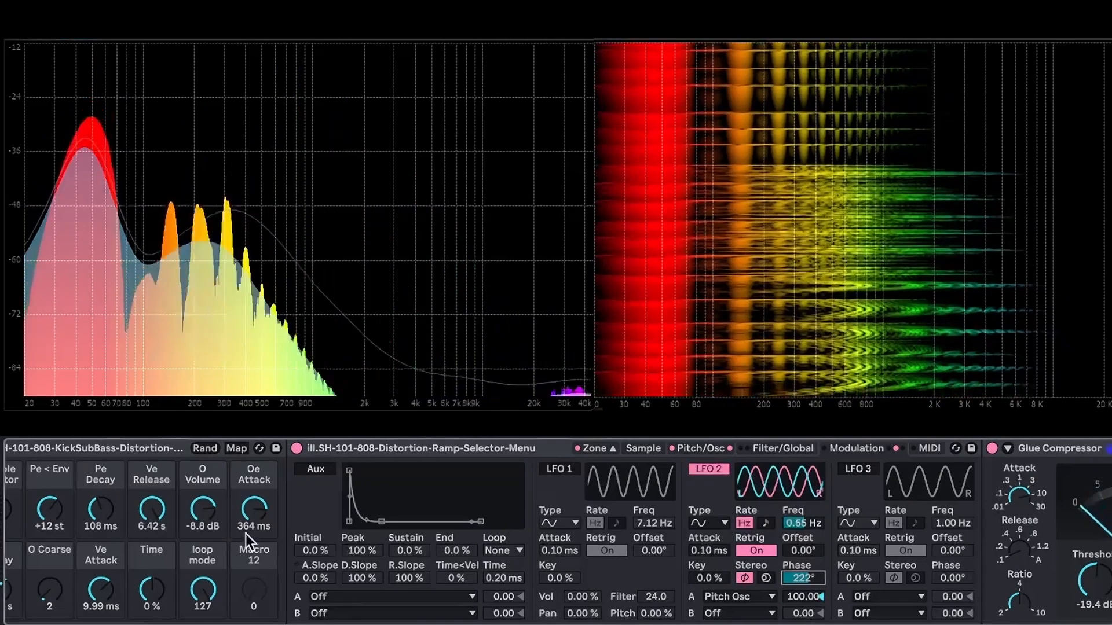
{"action": "left_click_drag", "start_coordinate": [203, 510], "coordinate": [203, 501]}
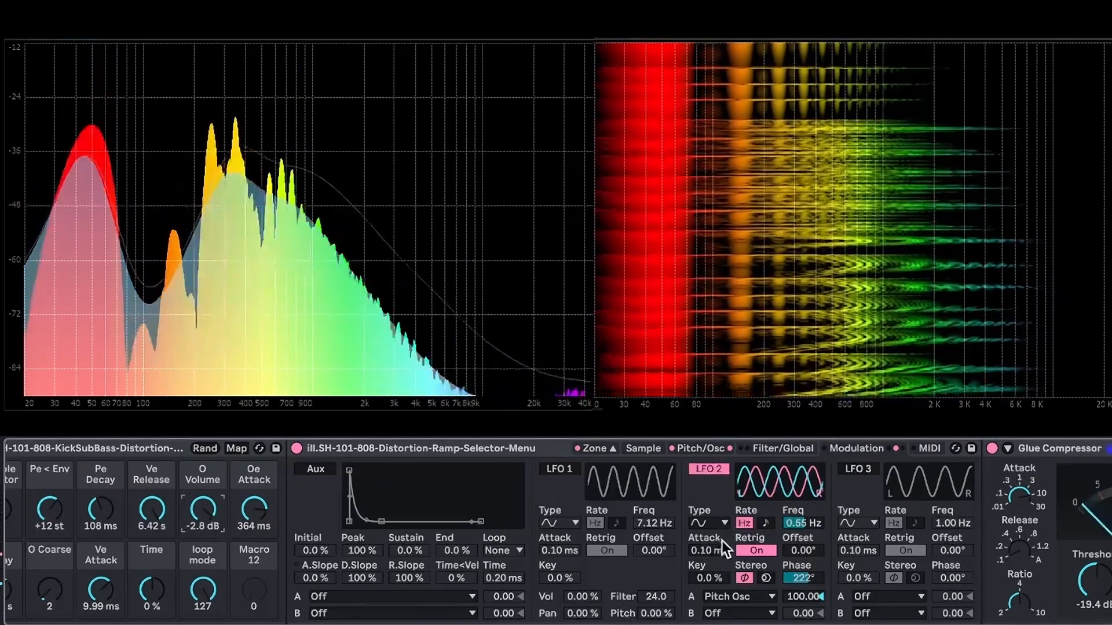
Step: Set LFO 2's stereo phase to 200° and offset to 160°, and switch its stereo mode to spin at 15%
{"action": "left_click_drag", "start_coordinate": [803, 578], "coordinate": [804, 535]}
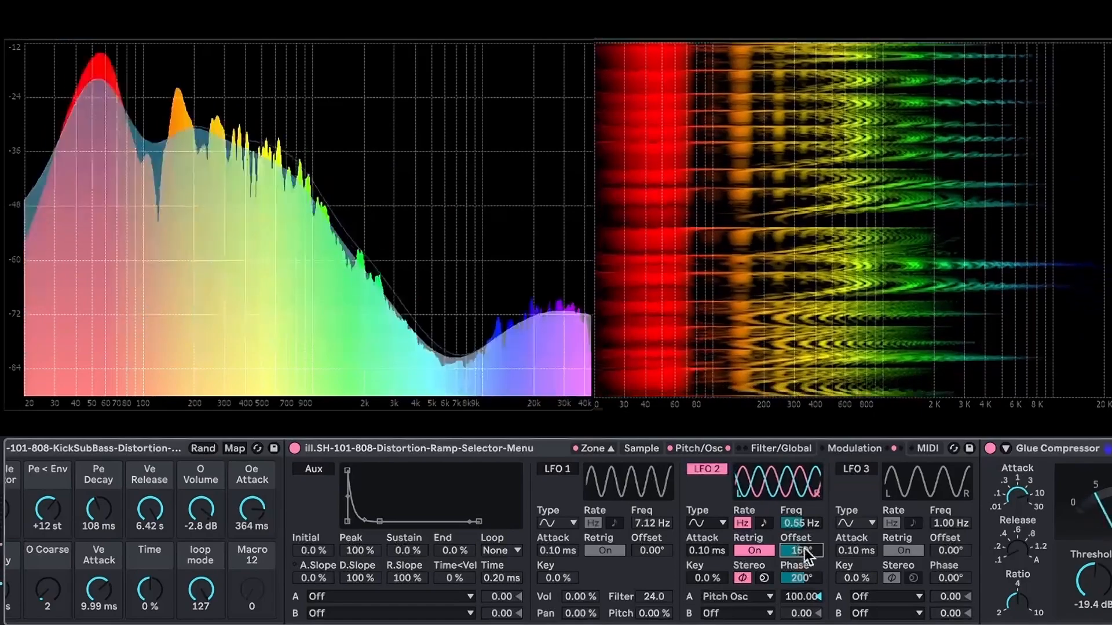
{"action": "left_click_drag", "start_coordinate": [802, 580], "coordinate": [802, 579]}
{"action": "left_click", "coordinate": [763, 578]}
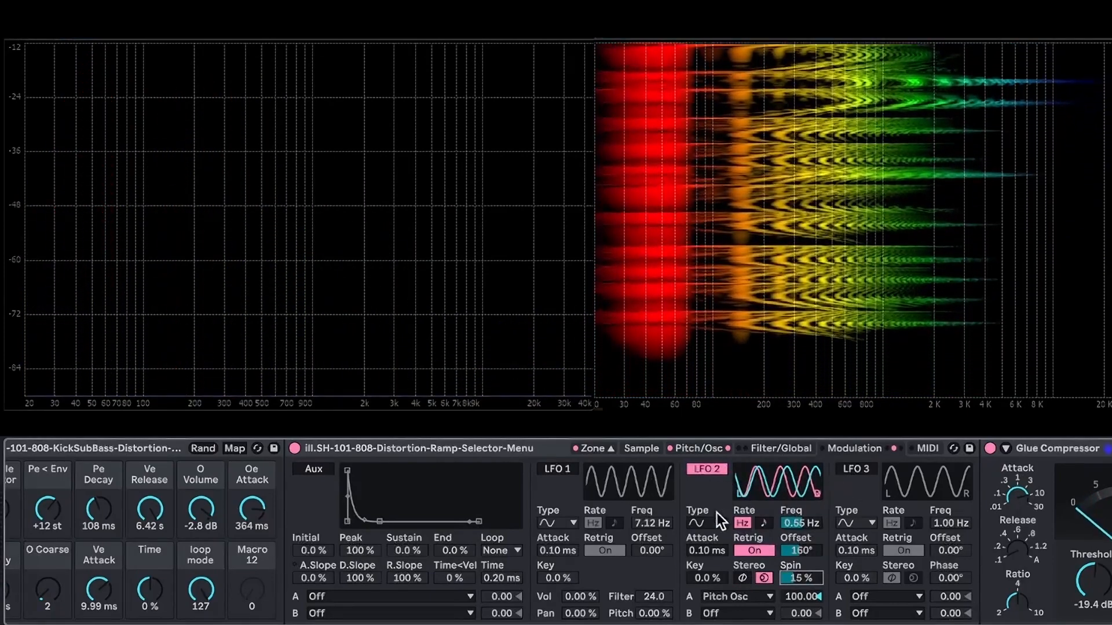
Step: Lower LFO 2's offset to 70.3° and set its attack to 140 ms after trying 710 ms and 226 ms
{"action": "left_click_drag", "start_coordinate": [808, 553], "coordinate": [808, 600]}
{"action": "left_click_drag", "start_coordinate": [801, 551], "coordinate": [801, 604]}
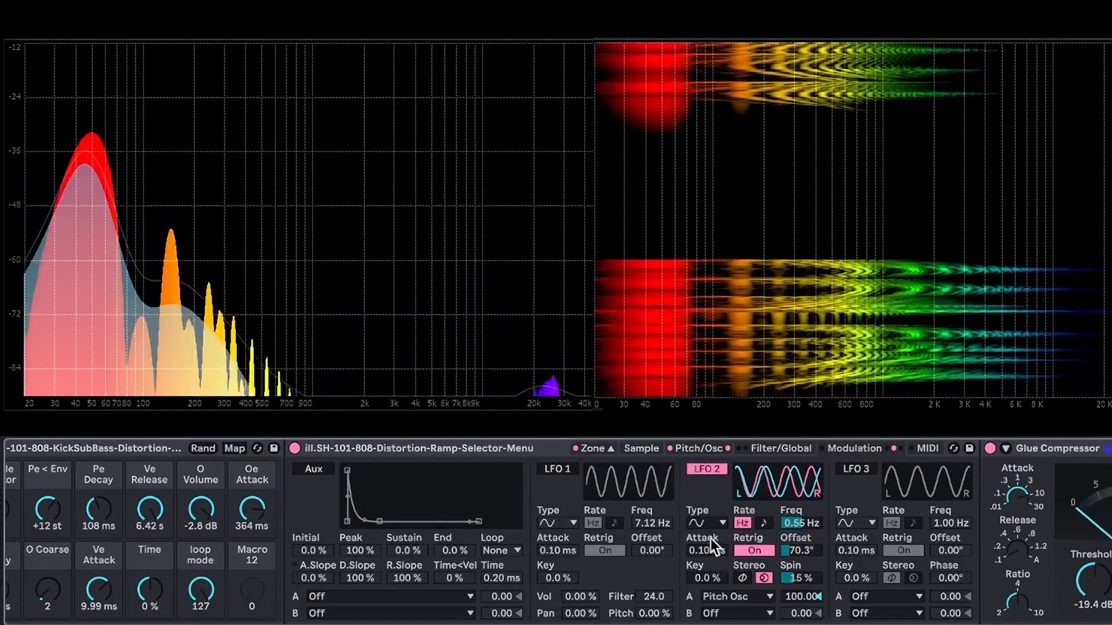
{"action": "left_click_drag", "start_coordinate": [700, 544], "coordinate": [699, 510]}
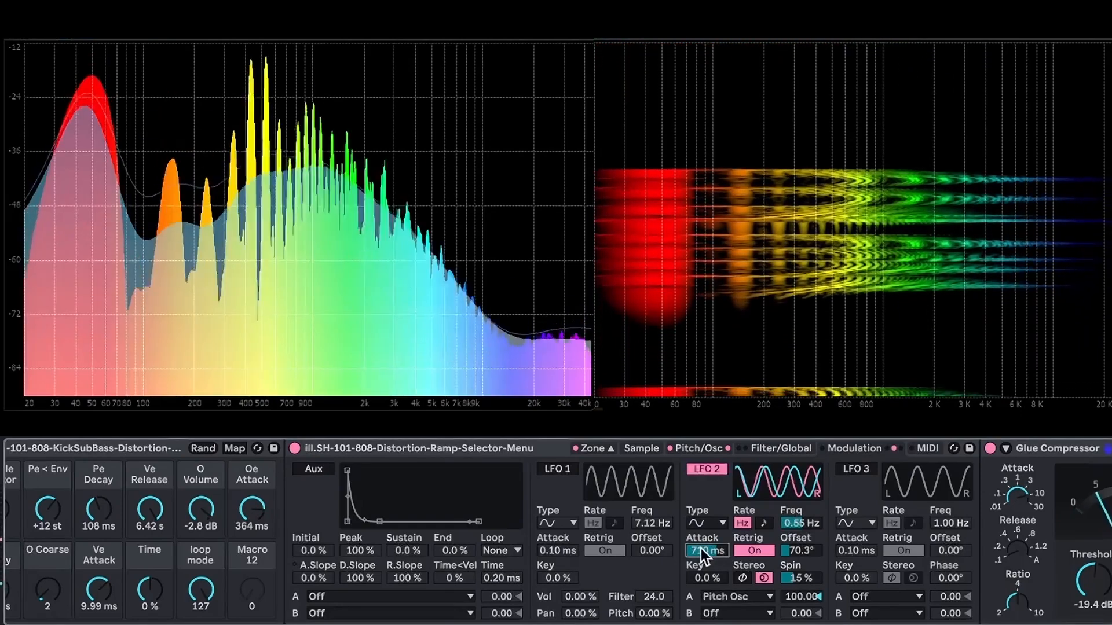
{"action": "mouse_move", "coordinate": [698, 547]}
{"action": "left_mouse_down"}
{"action": "mouse_move", "coordinate": [703, 519]}
{"action": "mouse_move", "coordinate": [703, 550]}
{"action": "left_mouse_up"}
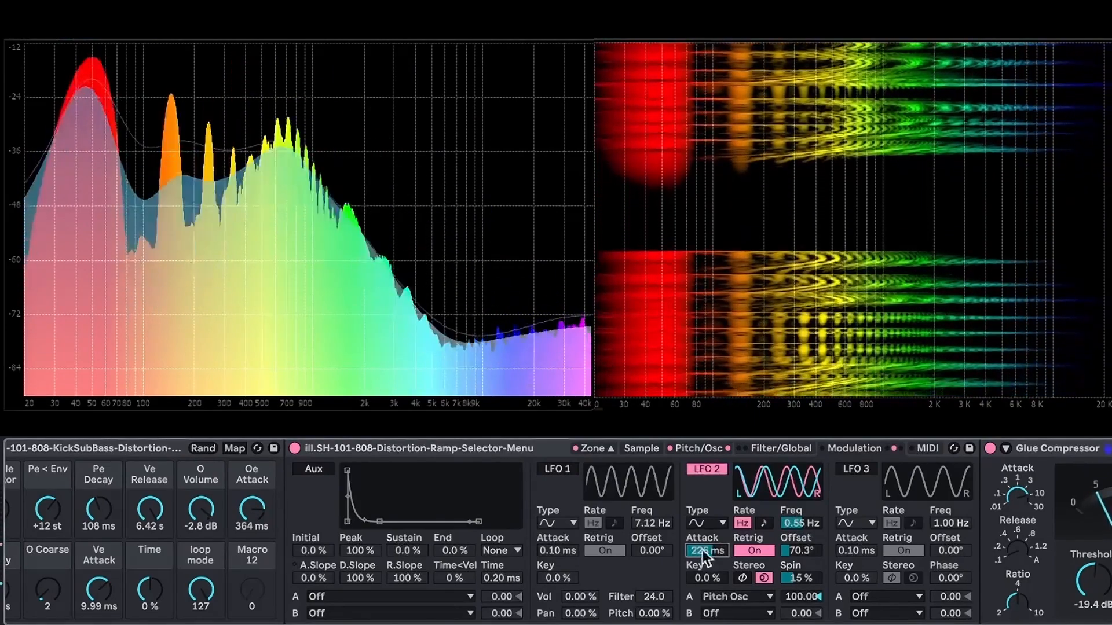
{"action": "left_click_drag", "start_coordinate": [703, 550], "coordinate": [706, 558]}
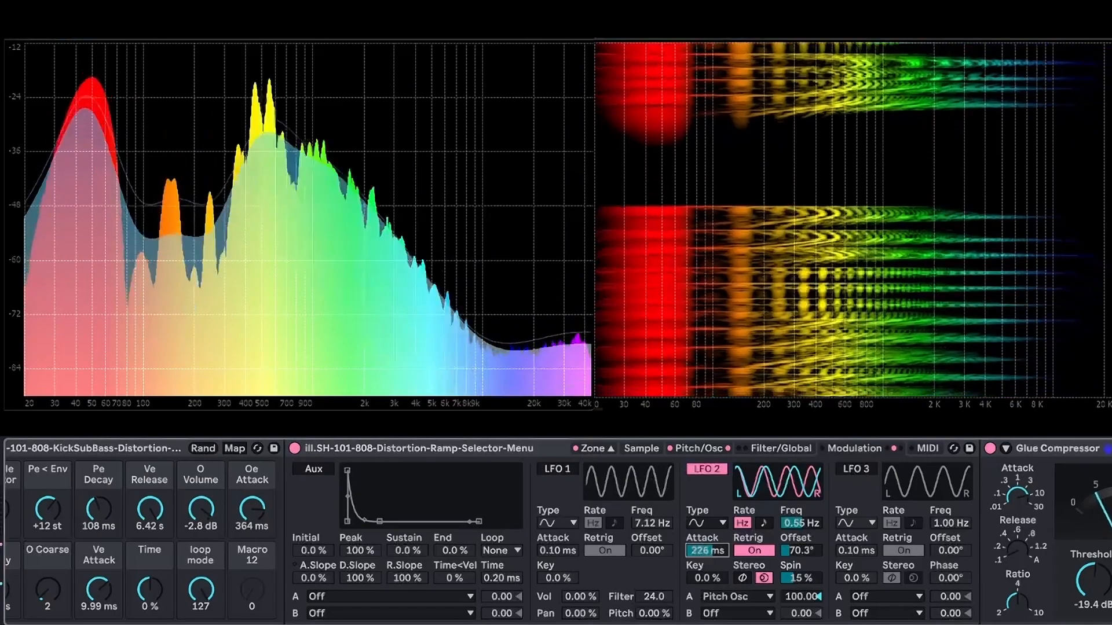
Step: Try LFO 2 with a 202° stereo phase, and return it to spin at 19% with a frequency of 1.02 Hz
{"action": "left_click", "coordinate": [742, 577]}
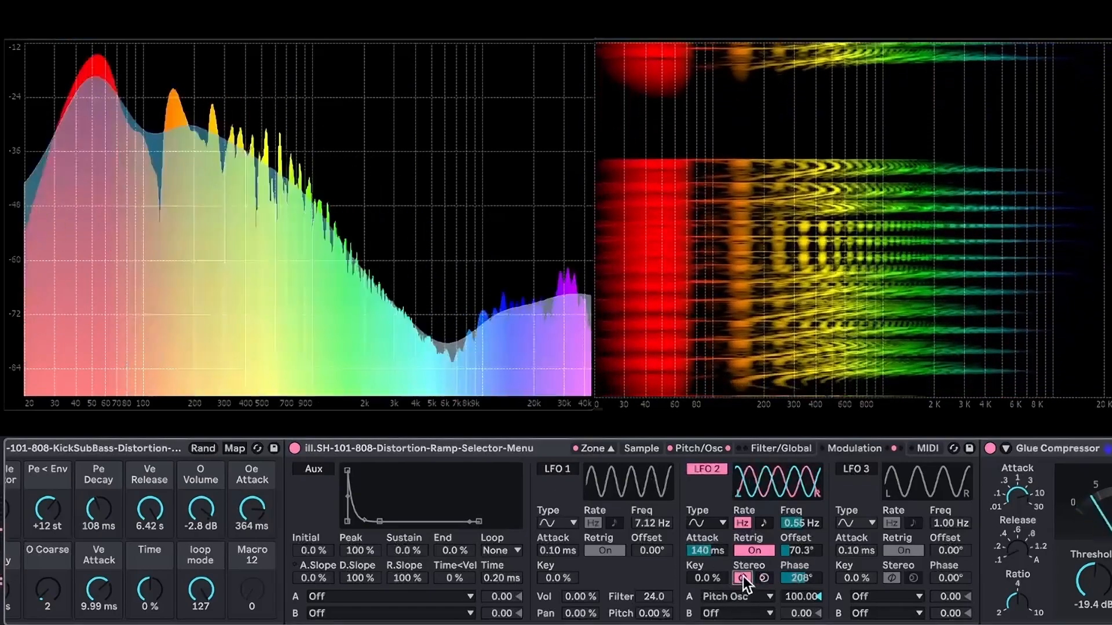
{"action": "left_click_drag", "start_coordinate": [797, 581], "coordinate": [798, 590]}
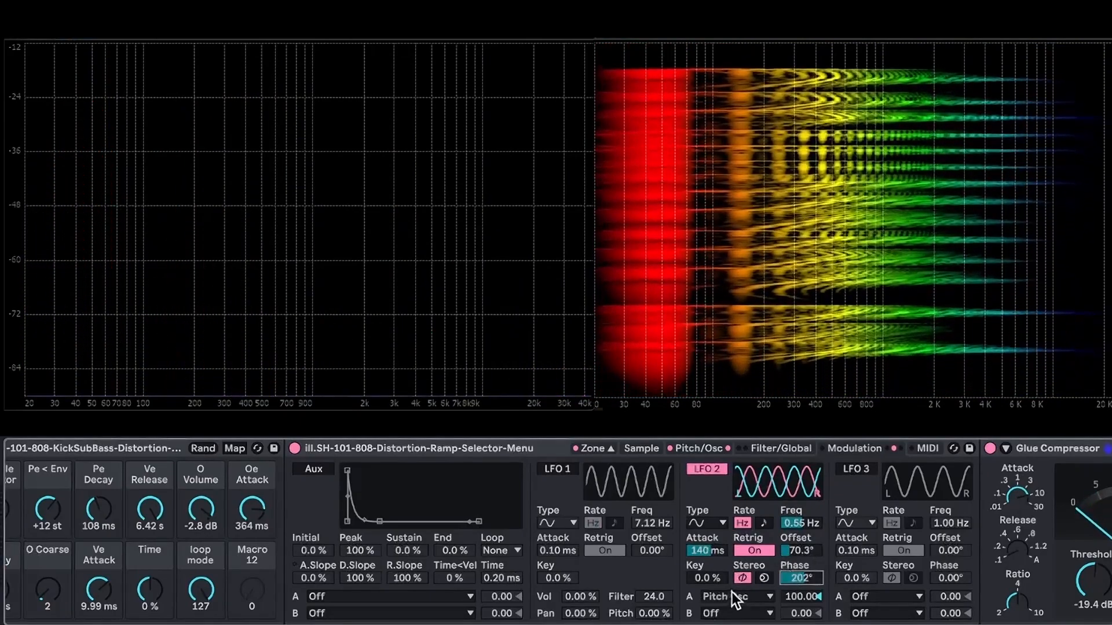
{"action": "left_click_drag", "start_coordinate": [796, 575], "coordinate": [796, 534]}
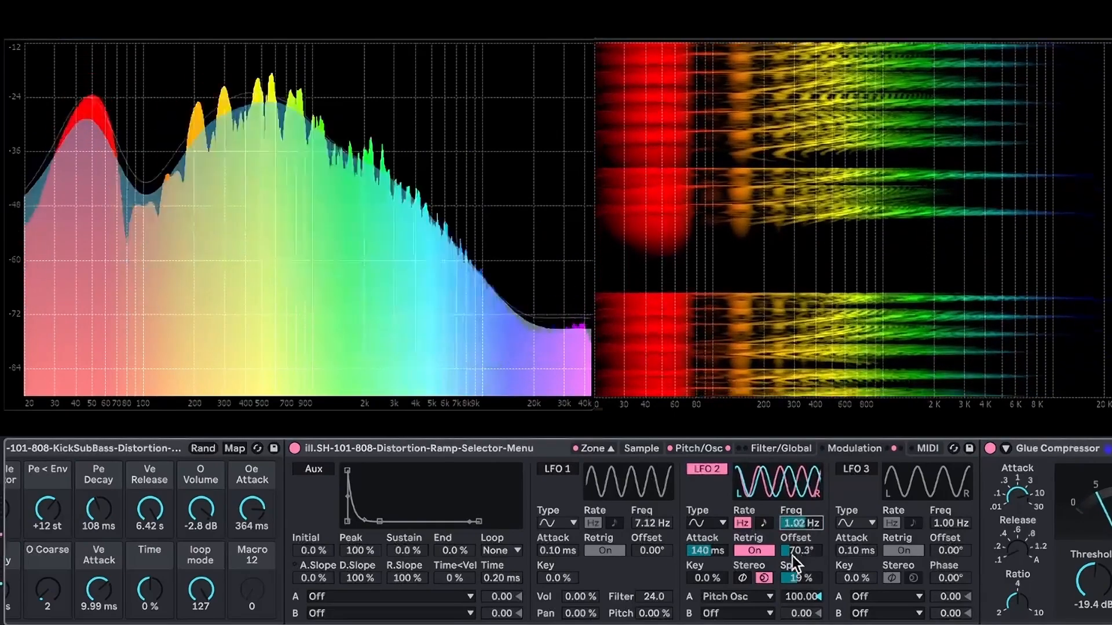
Step: Turn off LFO 2's retrigger and reduce its Pitch Osc modulation amount to 98.51
{"action": "left_click", "coordinate": [759, 551]}
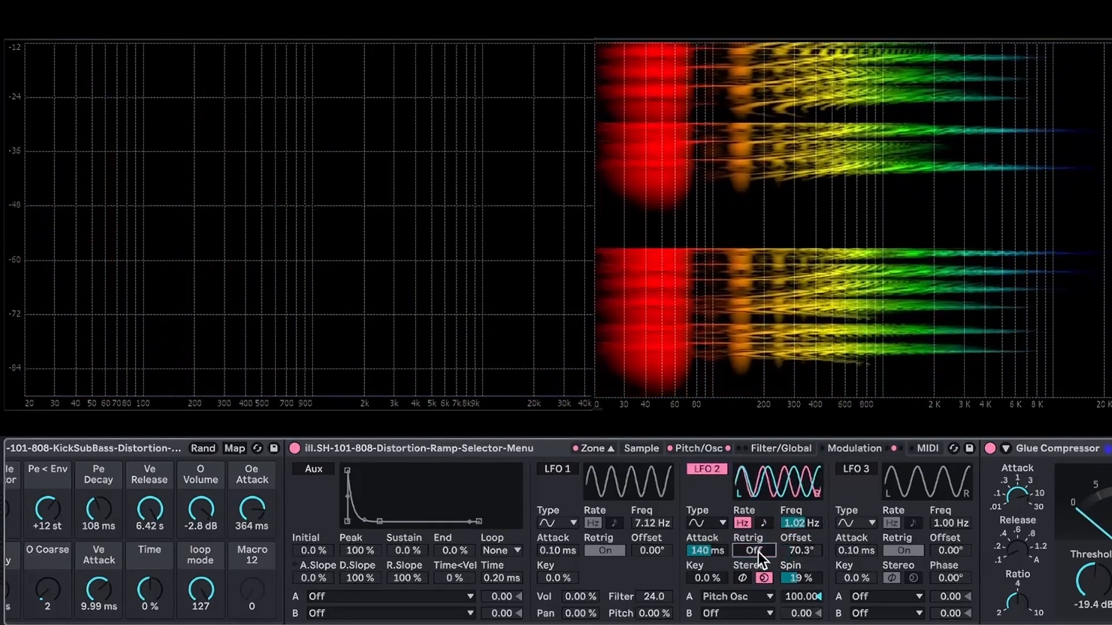
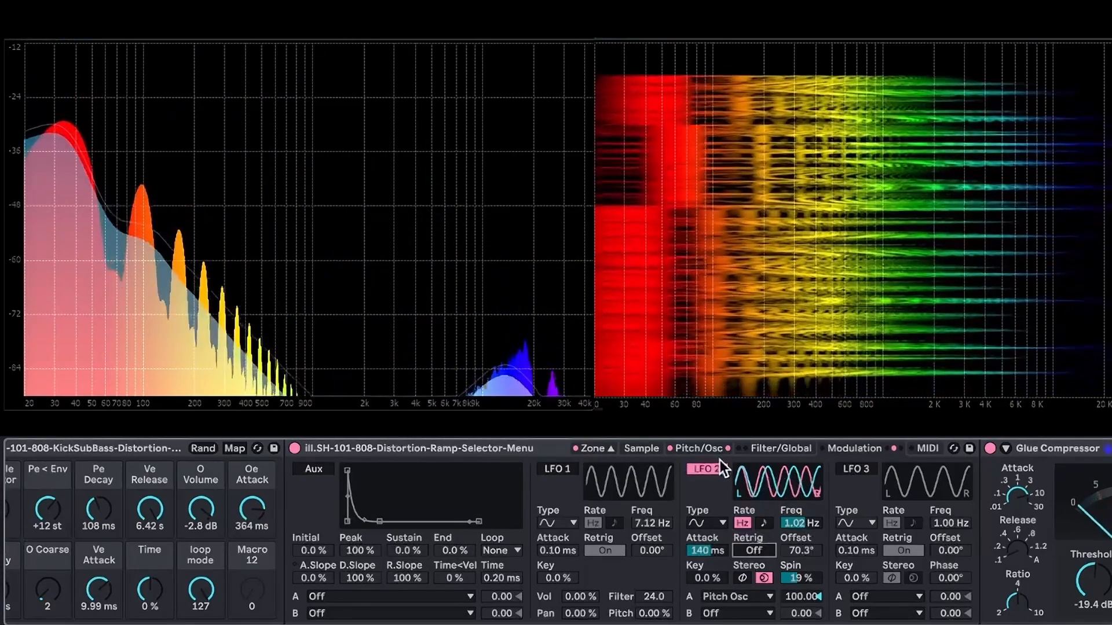
{"action": "scroll", "coordinate": [810, 582], "scroll_direction": "right", "scroll_amount": 1}
{"action": "mouse_move", "coordinate": [795, 596]}
{"action": "left_mouse_down"}
{"action": "mouse_move", "coordinate": [794, 605]}
{"action": "mouse_move", "coordinate": [795, 596]}
{"action": "left_mouse_up"}
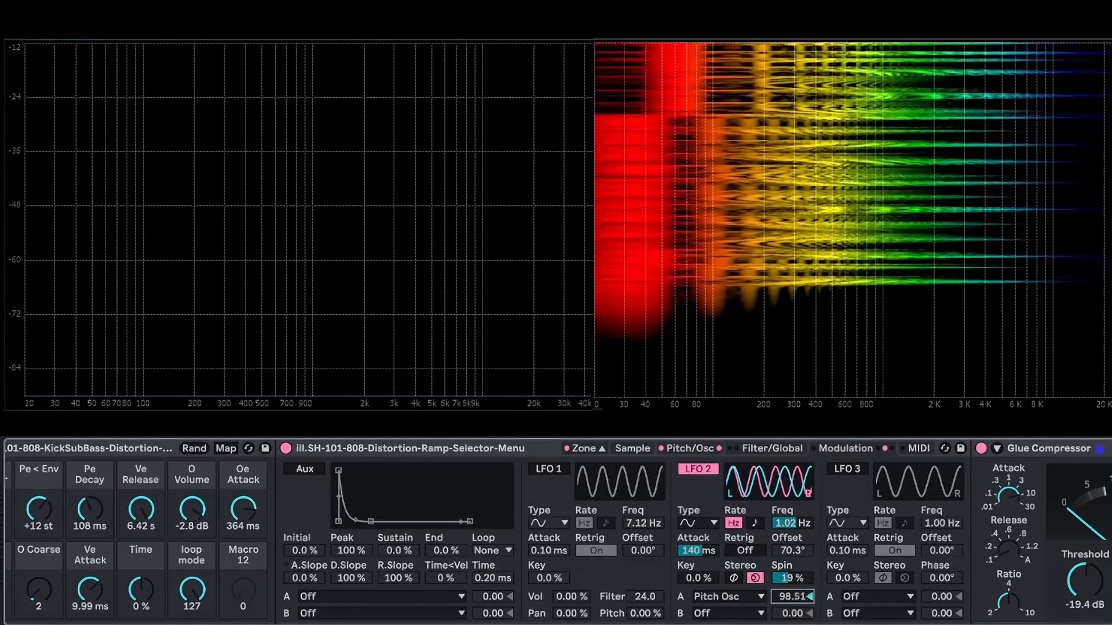
Step: Raise LFO 2's Pitch Osc modulation amount to 100
{"action": "scroll", "coordinate": [793, 596], "scroll_direction": "left", "scroll_amount": 1}
{"action": "left_click_drag", "start_coordinate": [824, 599], "coordinate": [841, 604]}
{"action": "scroll", "coordinate": [842, 582], "scroll_direction": "left", "scroll_amount": 1}
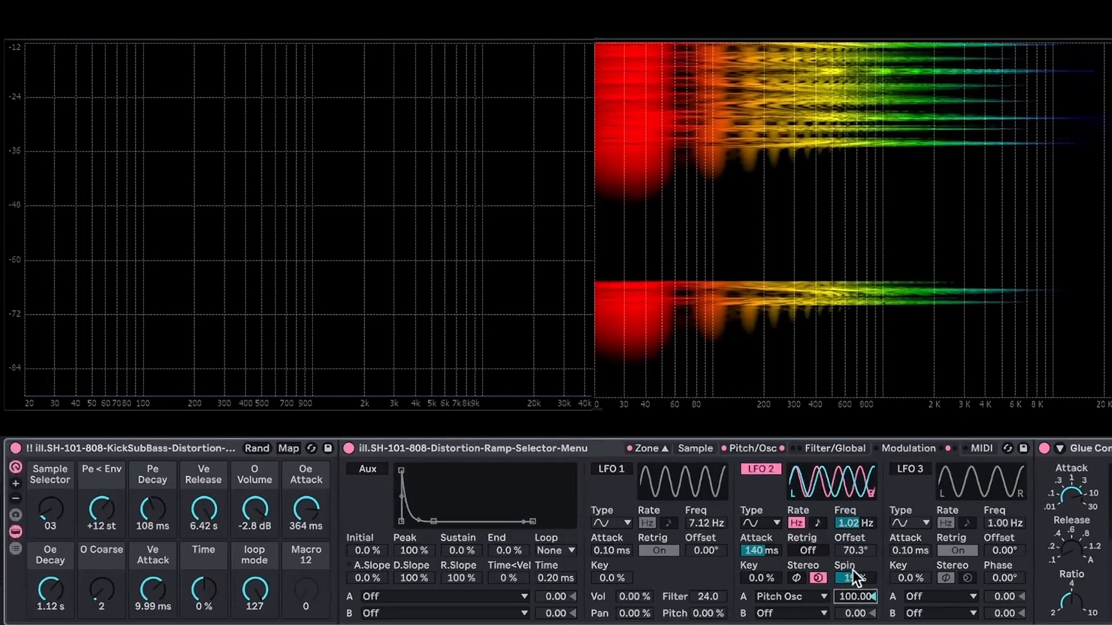
Step: Turn on the Aux envelope and route its first modulation slot to LFO 2 Amount A with an amount of 100
{"action": "left_click", "coordinate": [366, 467]}
{"action": "left_click_drag", "start_coordinate": [459, 559], "coordinate": [464, 606]}
{"action": "left_click", "coordinate": [462, 596]}
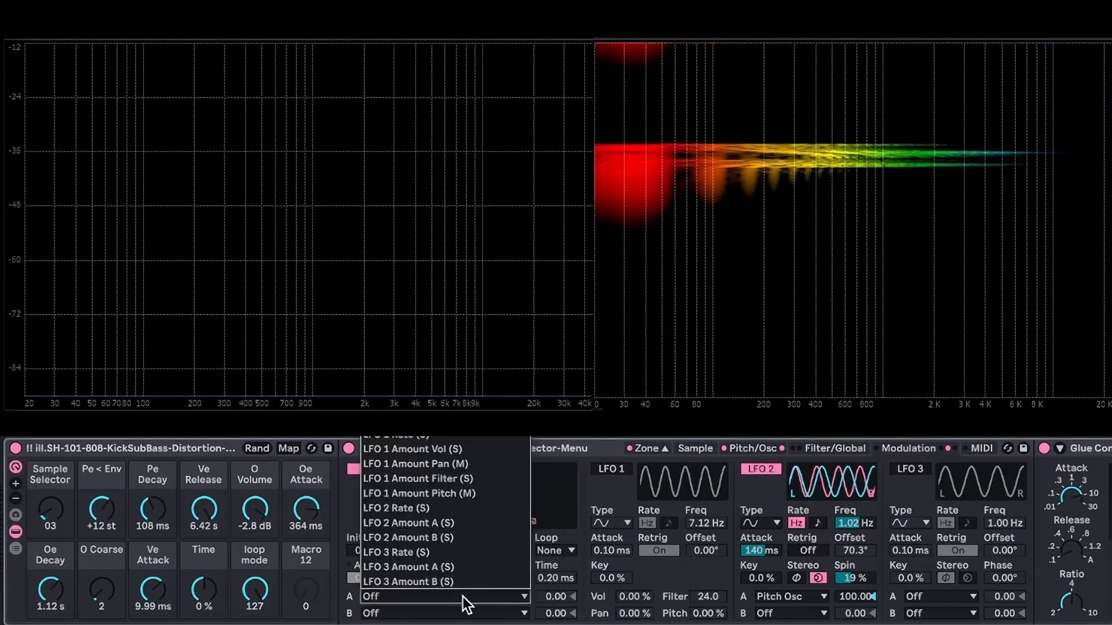
{"action": "left_click", "coordinate": [437, 522]}
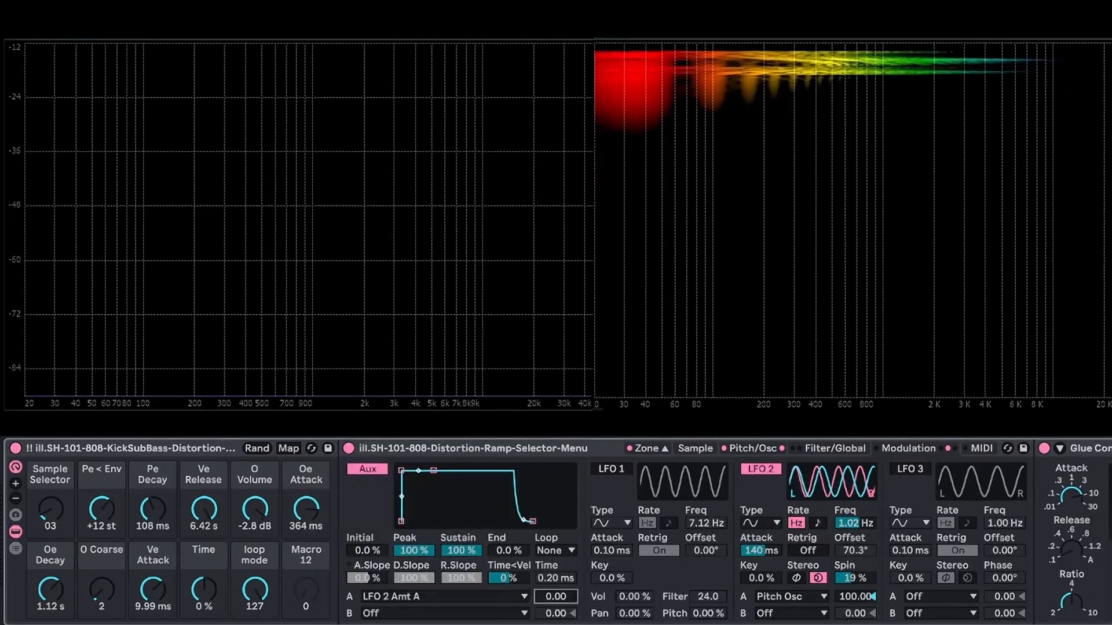
{"action": "scroll", "coordinate": [721, 532], "scroll_direction": "right", "scroll_amount": 1}
{"action": "left_click_drag", "start_coordinate": [567, 599], "coordinate": [566, 595]}
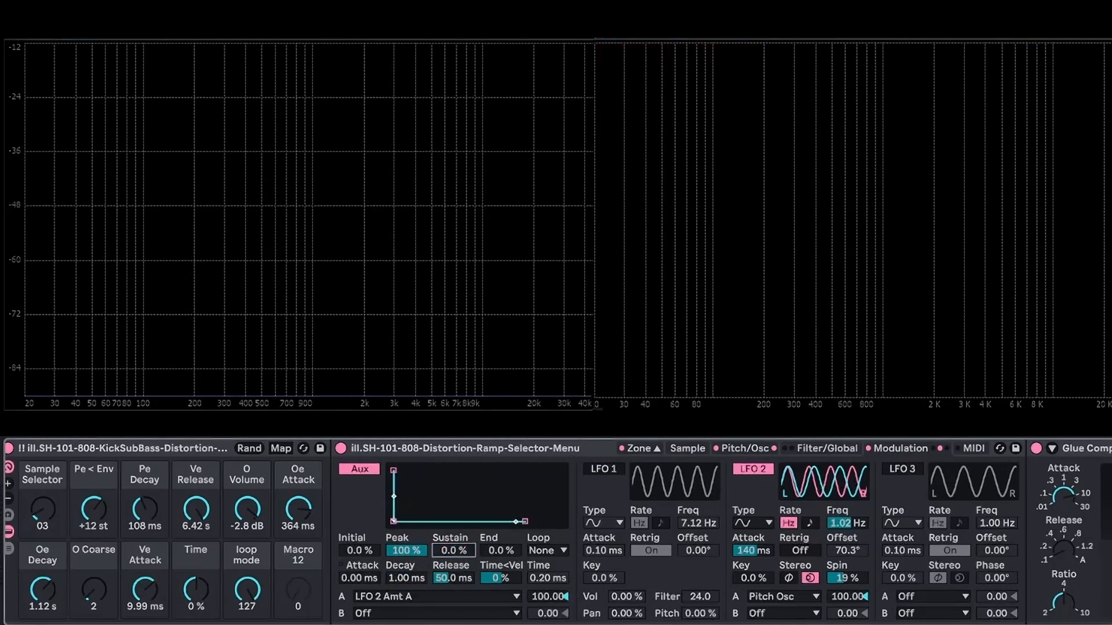
Step: Set the Aux envelope's release to 749 ms, peak to 0% and sustain to 100%
{"action": "left_click_drag", "start_coordinate": [453, 551], "coordinate": [457, 492]}
{"action": "left_click_drag", "start_coordinate": [458, 578], "coordinate": [460, 602]}
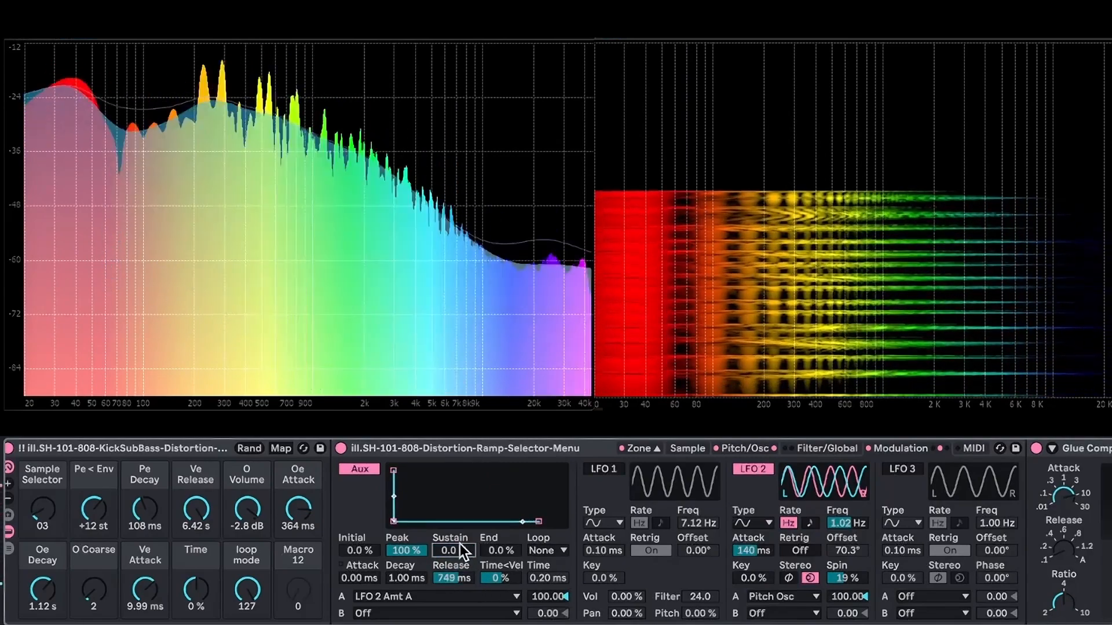
{"action": "left_click_drag", "start_coordinate": [404, 551], "coordinate": [404, 602]}
{"action": "scroll", "coordinate": [404, 551], "scroll_direction": "right", "scroll_amount": 1}
{"action": "left_click_drag", "start_coordinate": [427, 547], "coordinate": [422, 537]}
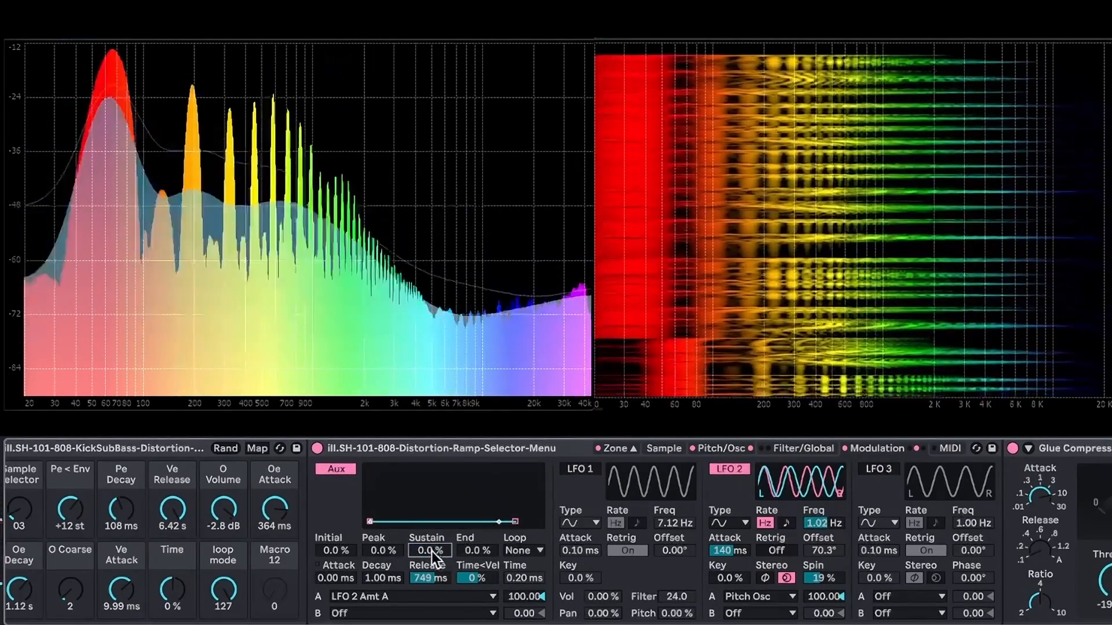
Step: Switch LFO 2's stereo mode to phase at 202°, reset its attack to 0.10 ms and turn its retrigger on
{"action": "left_click_drag", "start_coordinate": [817, 581], "coordinate": [816, 585]}
{"action": "left_click", "coordinate": [764, 578]}
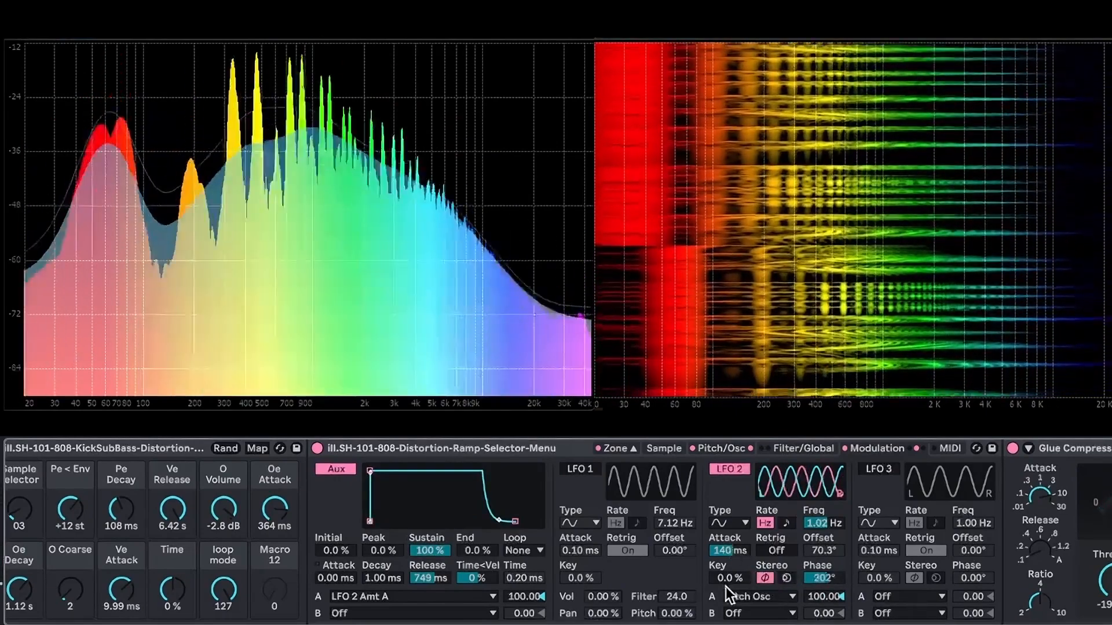
{"action": "double_click", "coordinate": [727, 548]}
{"action": "scroll", "coordinate": [728, 548], "scroll_direction": "right", "scroll_amount": 1}
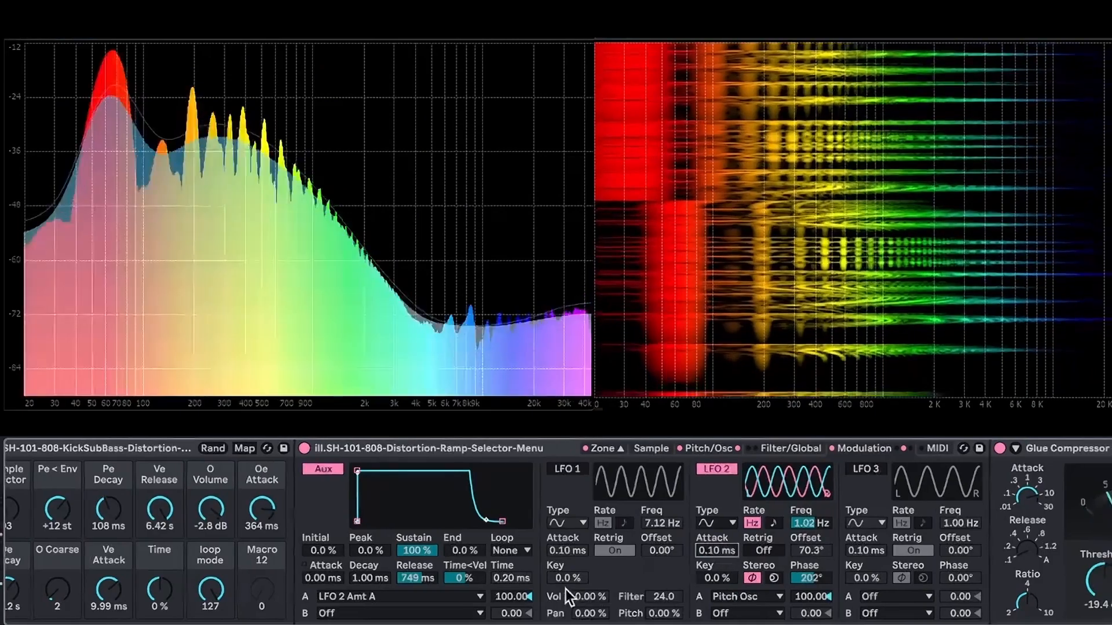
{"action": "left_click", "coordinate": [756, 550]}
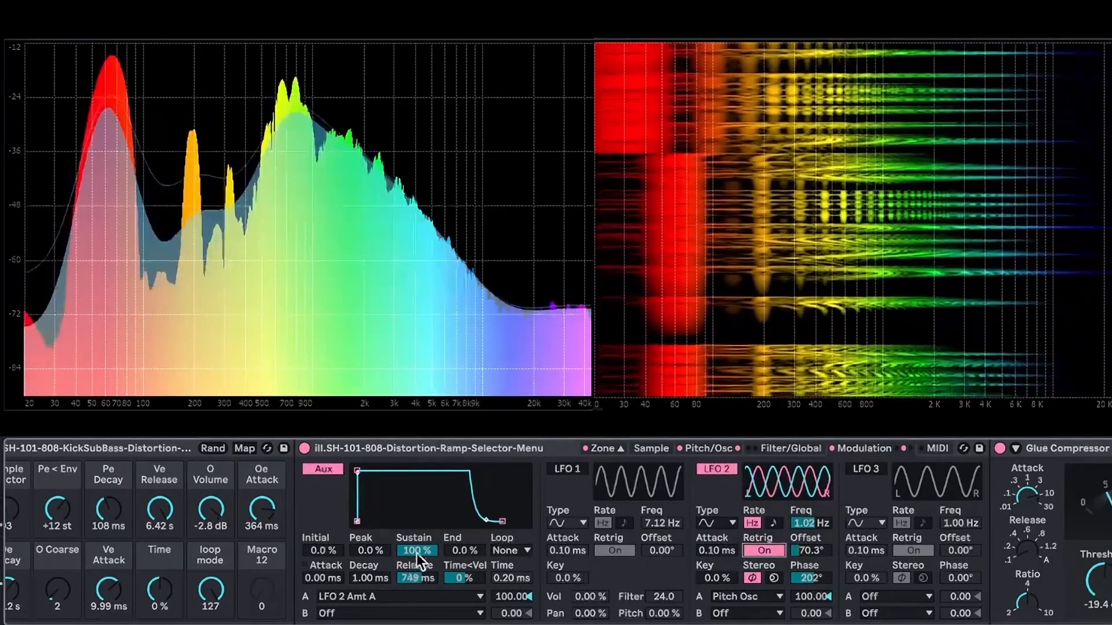
Step: Return the Aux envelope's sustain to 100% after a trial, and map its initial, peak and sustain levels to Macro 12
{"action": "left_click_drag", "start_coordinate": [415, 554], "coordinate": [415, 602]}
{"action": "left_click_drag", "start_coordinate": [417, 552], "coordinate": [417, 499]}
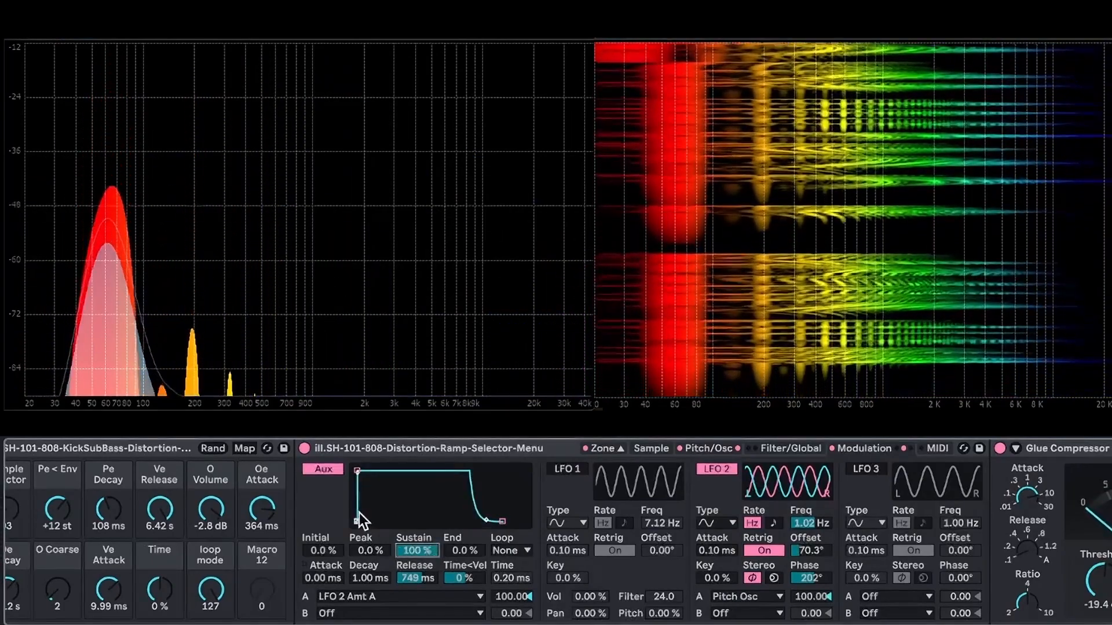
{"action": "right_click", "coordinate": [322, 548]}
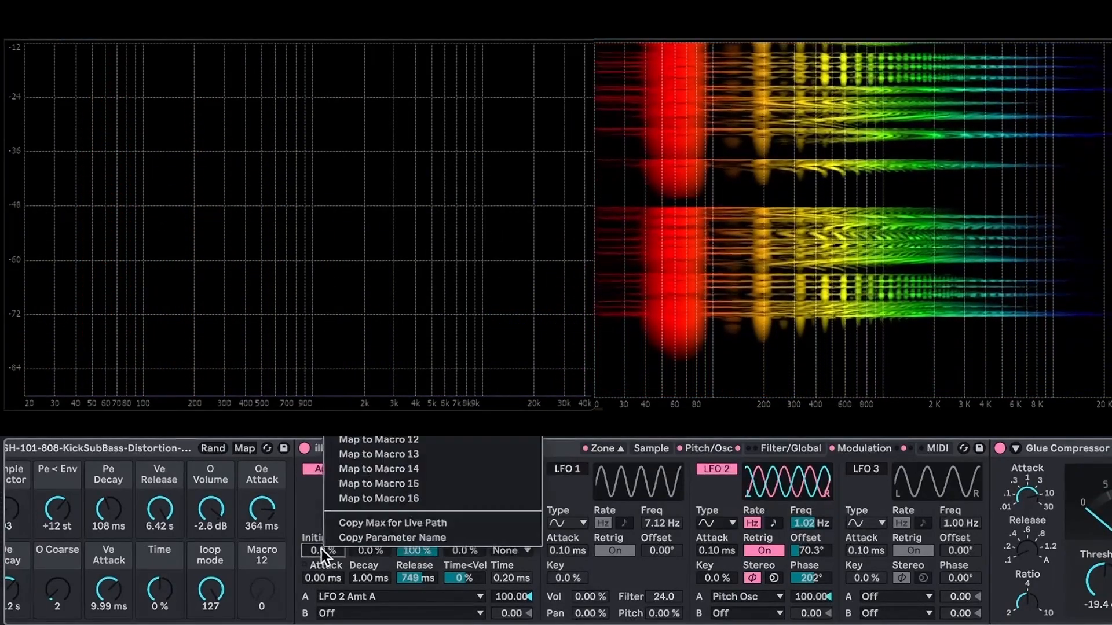
{"action": "left_click", "coordinate": [423, 439]}
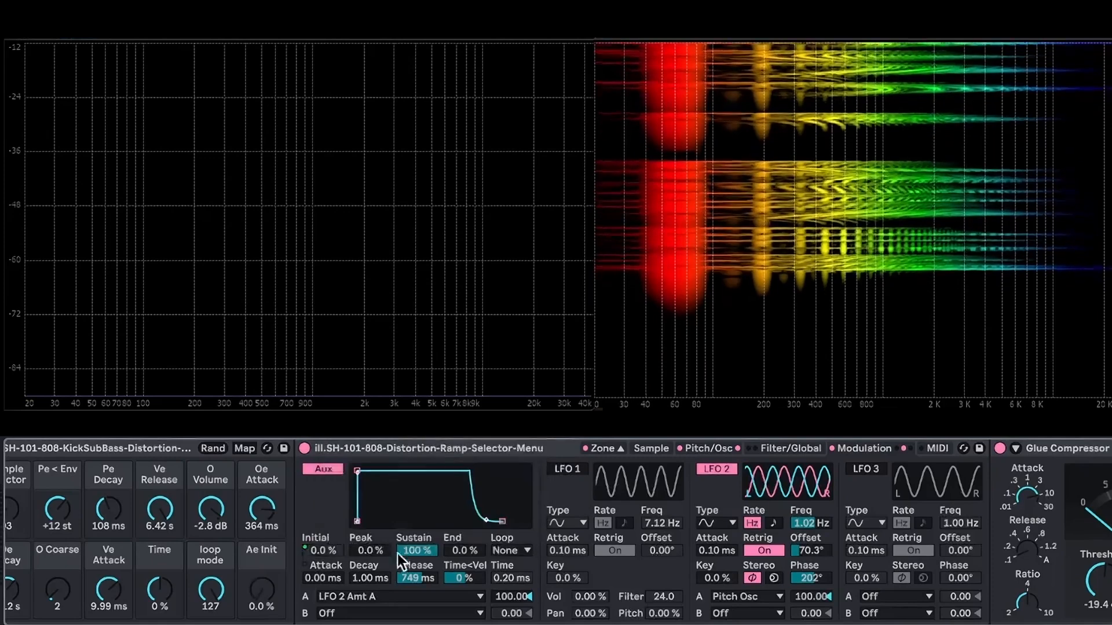
{"action": "right_click", "coordinate": [368, 553]}
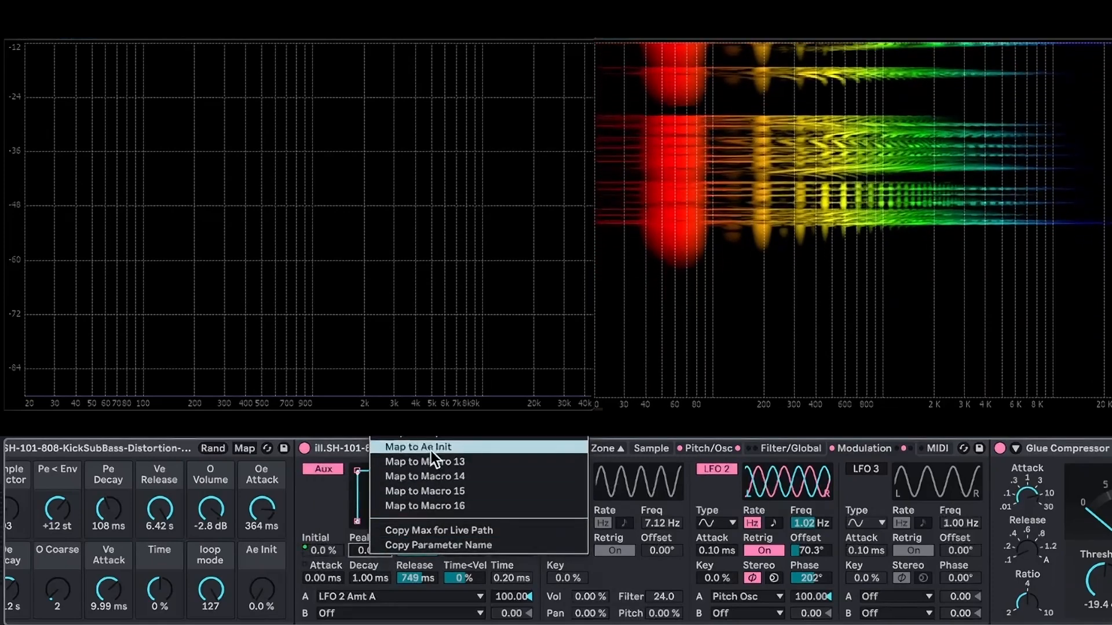
{"action": "left_click", "coordinate": [430, 451]}
{"action": "right_click", "coordinate": [429, 551]}
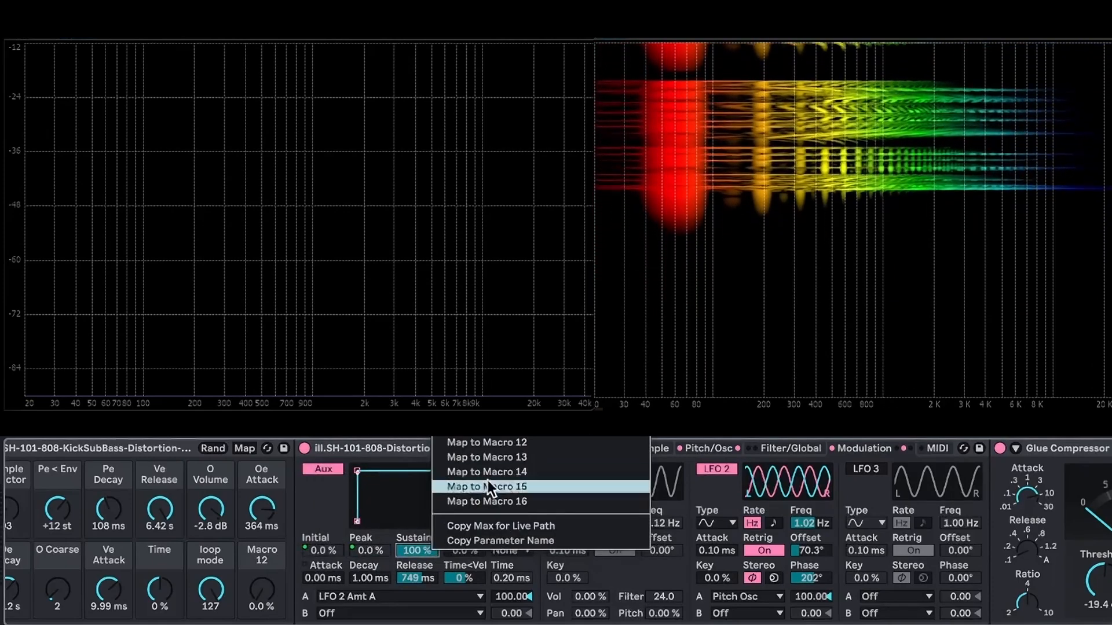
{"action": "left_click", "coordinate": [522, 441]}
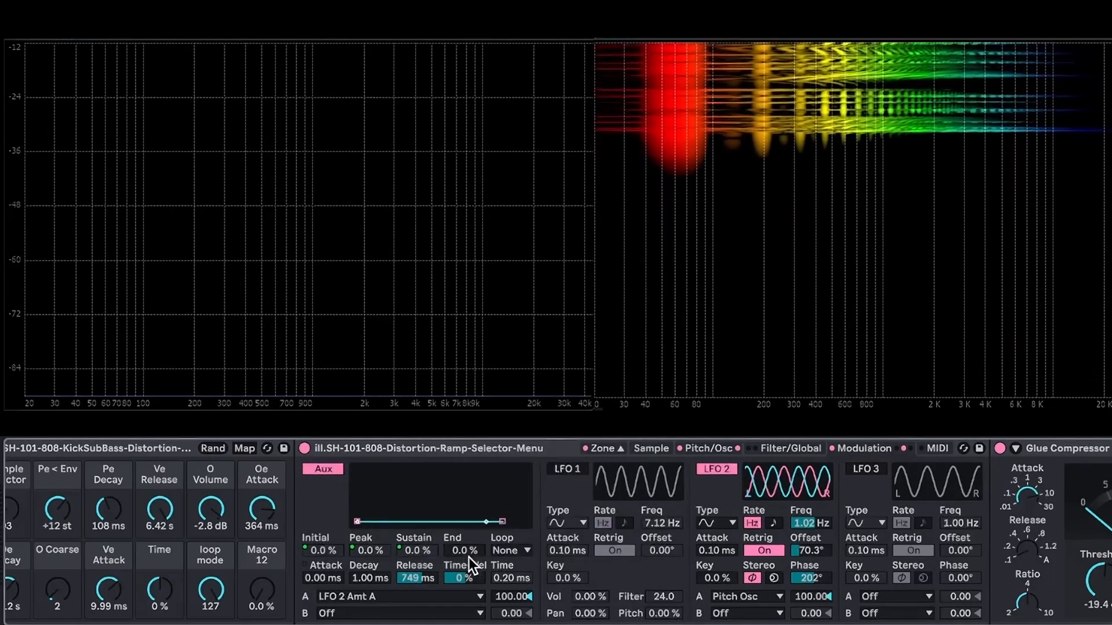
Step: Rename Macro 12 as LFO AMT and test it across its range, ending at 100%
{"action": "key", "text": "ctrl+r"}
{"action": "type", "text": "LFO AMT"}
{"action": "key", "text": "Return"}
{"action": "left_click_drag", "start_coordinate": [261, 588], "coordinate": [260, 536]}
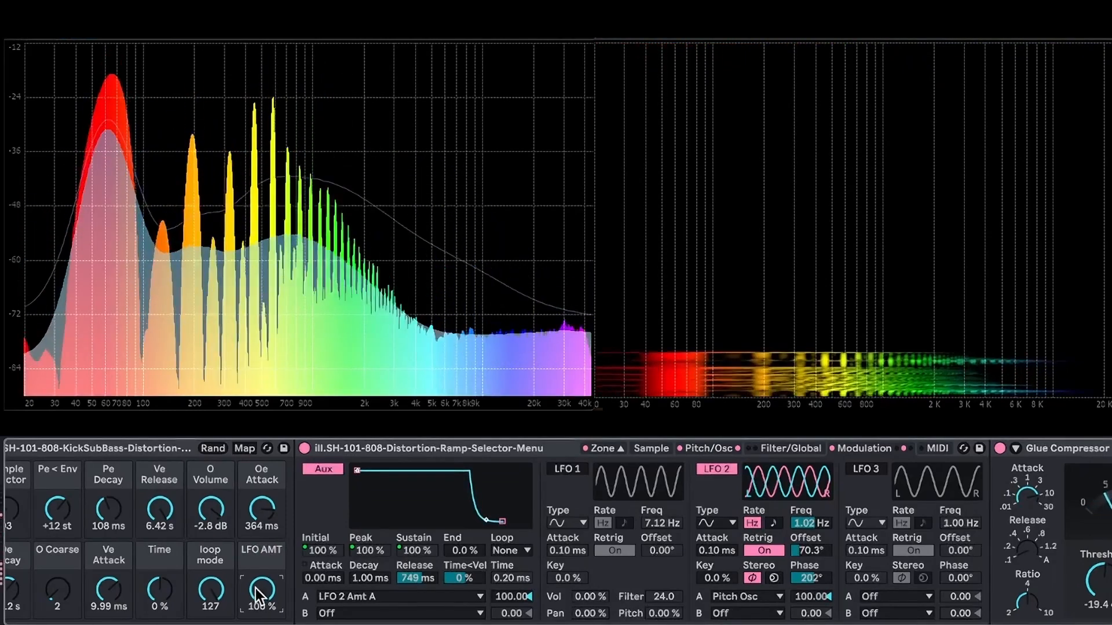
{"action": "left_click_drag", "start_coordinate": [256, 594], "coordinate": [257, 624]}
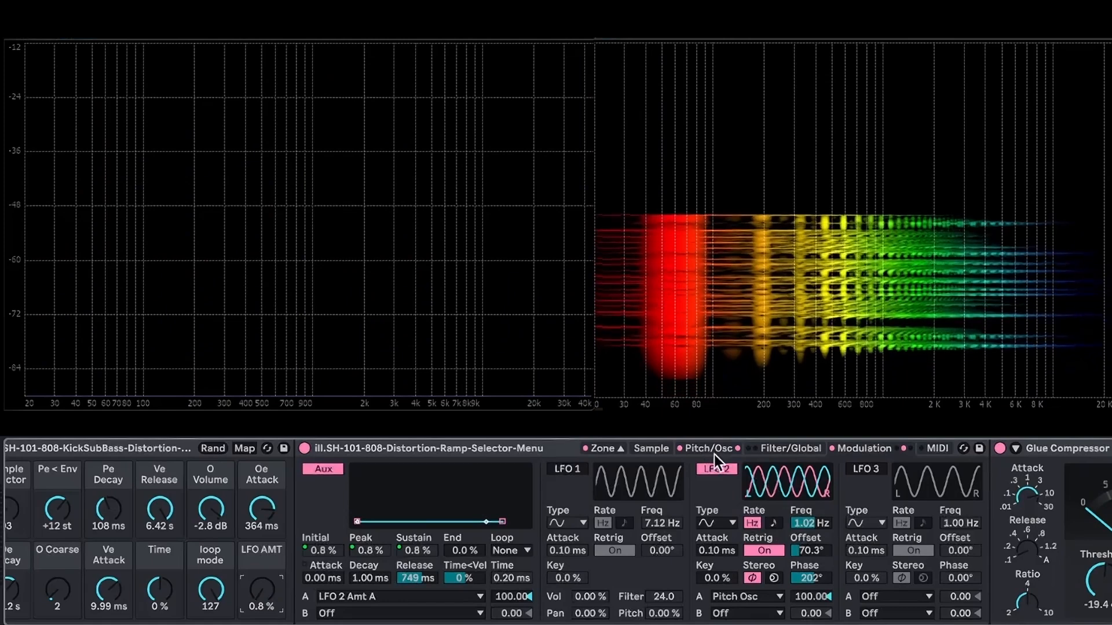
{"action": "left_click_drag", "start_coordinate": [261, 585], "coordinate": [261, 556]}
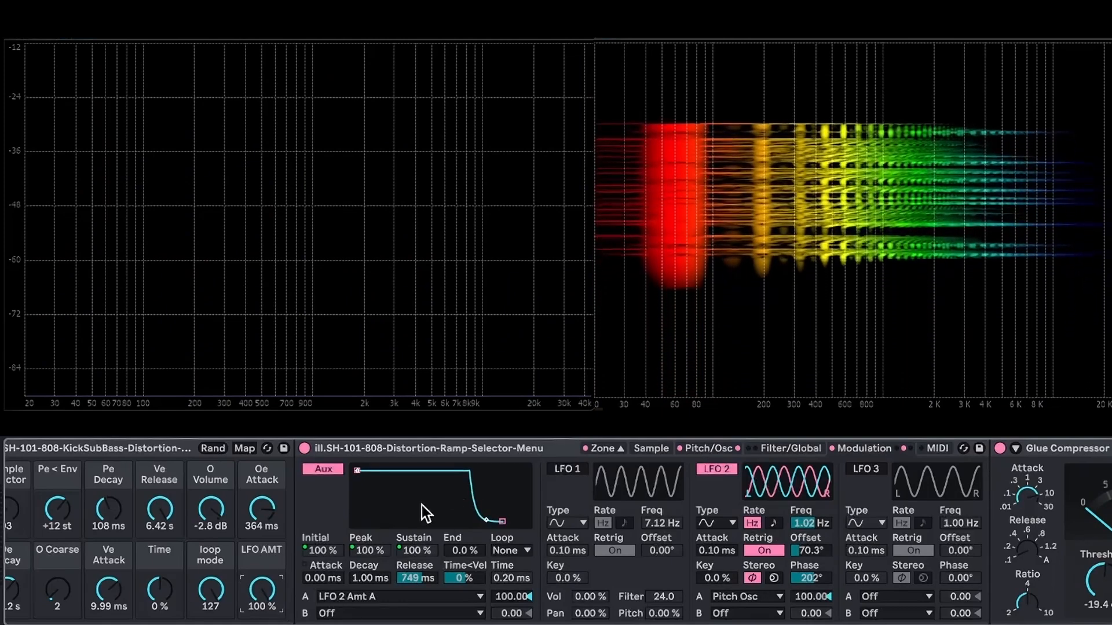
Step: Route LFO 3's first modulation slot to LFO 2 Rate and LFO 2's second slot to LFO 1 Rate
{"action": "scroll", "coordinate": [401, 551], "scroll_direction": "right", "scroll_amount": 3}
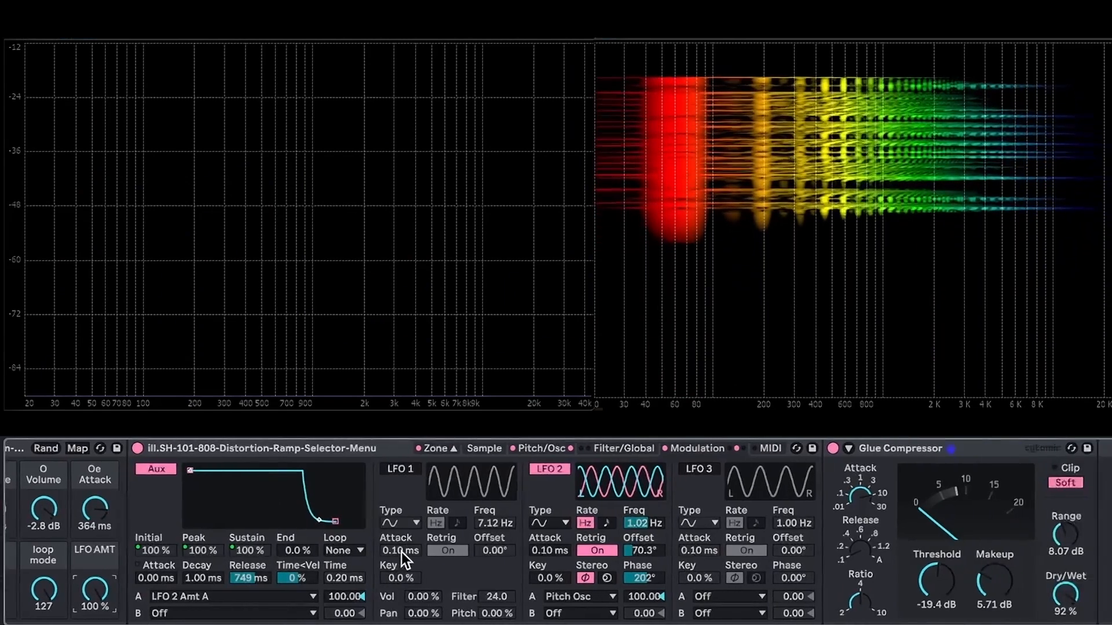
{"action": "scroll", "coordinate": [401, 551], "scroll_direction": "left", "scroll_amount": 1}
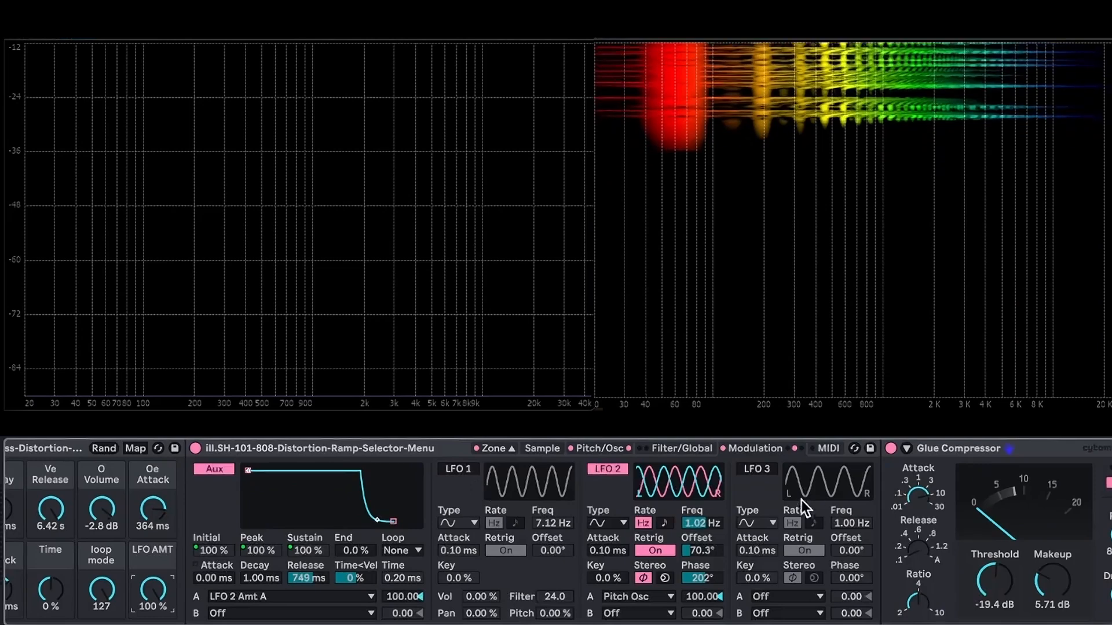
{"action": "left_click", "coordinate": [787, 597]}
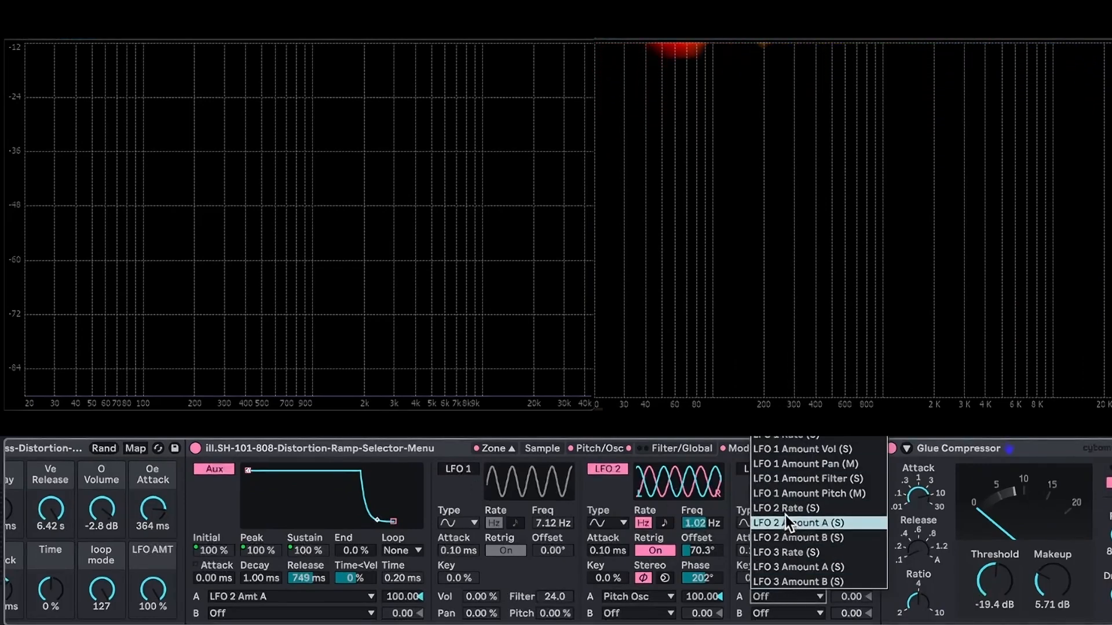
{"action": "left_click", "coordinate": [786, 509]}
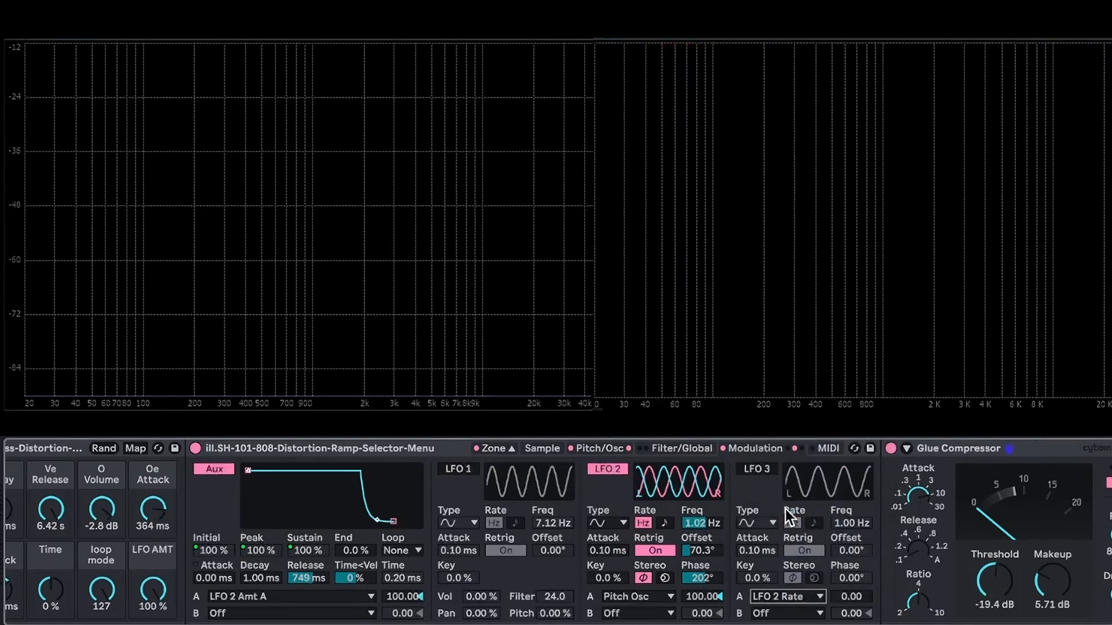
{"action": "left_click", "coordinate": [662, 613]}
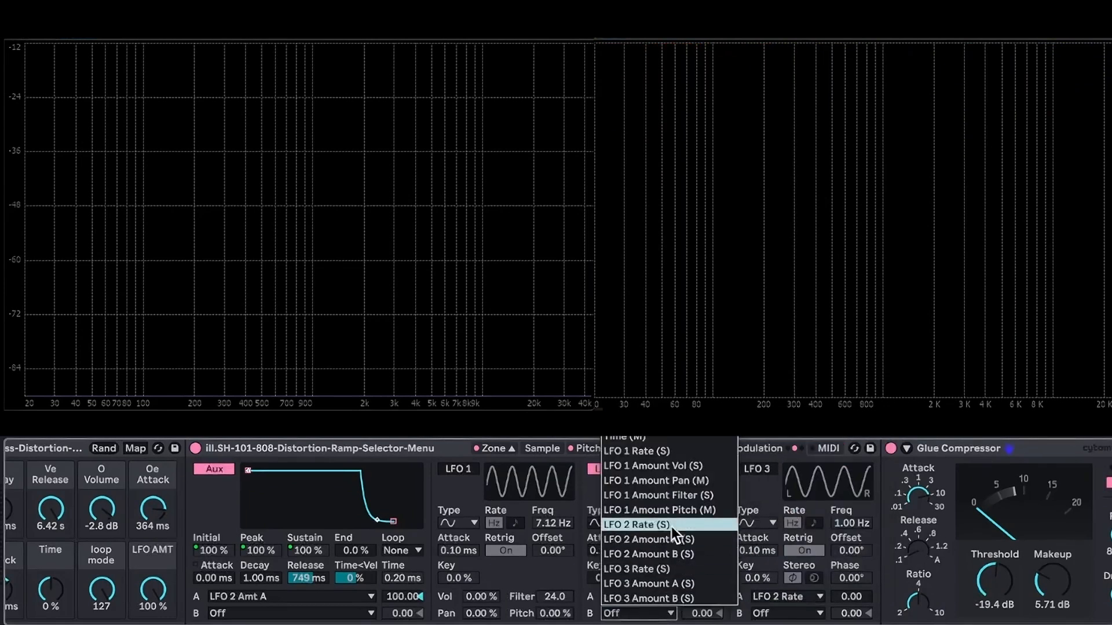
{"action": "left_click", "coordinate": [660, 451]}
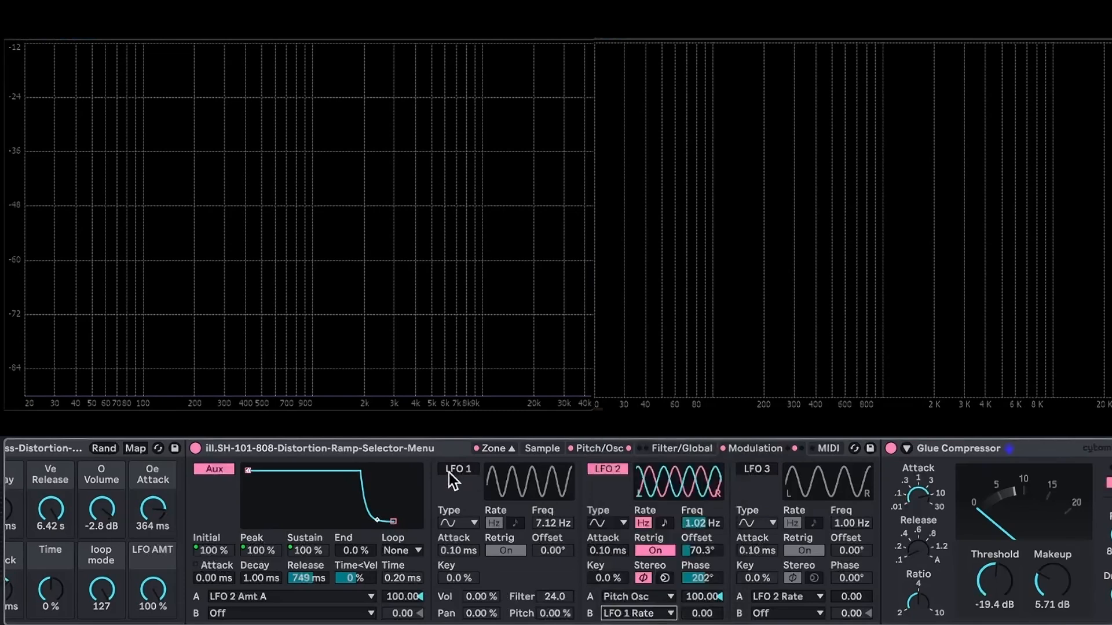
Step: Turn on LFO 1 and LFO 3, with modulation amounts of -32.84 for LFO 1 Rate and 34.58 for LFO 2 Rate
{"action": "left_click", "coordinate": [452, 470]}
{"action": "left_click", "coordinate": [762, 467]}
{"action": "left_click", "coordinate": [798, 614]}
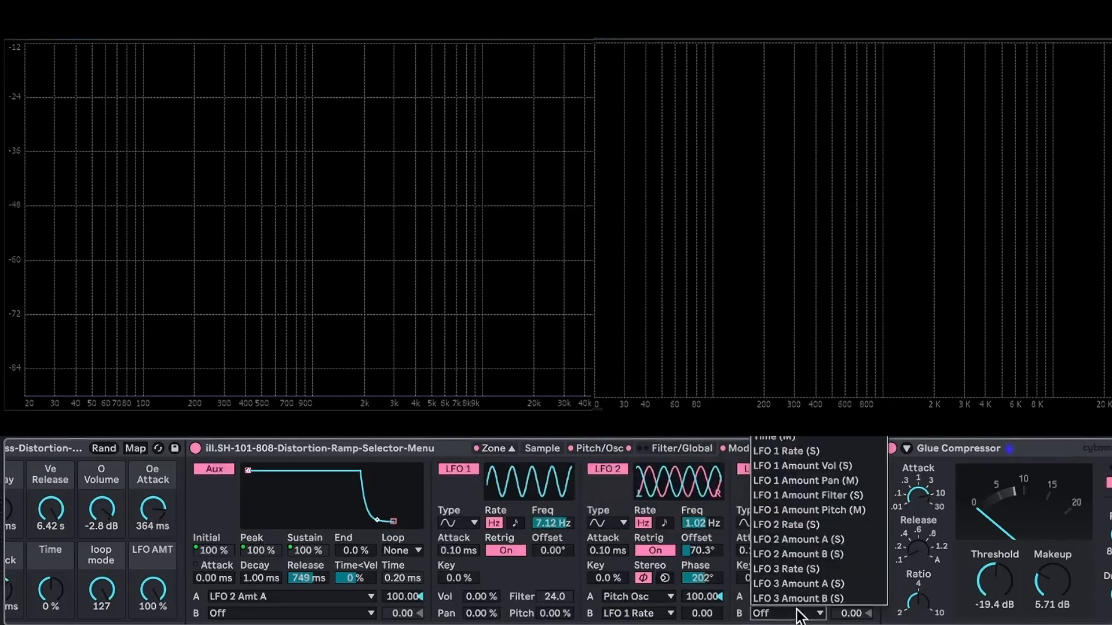
{"action": "key", "text": "Escape"}
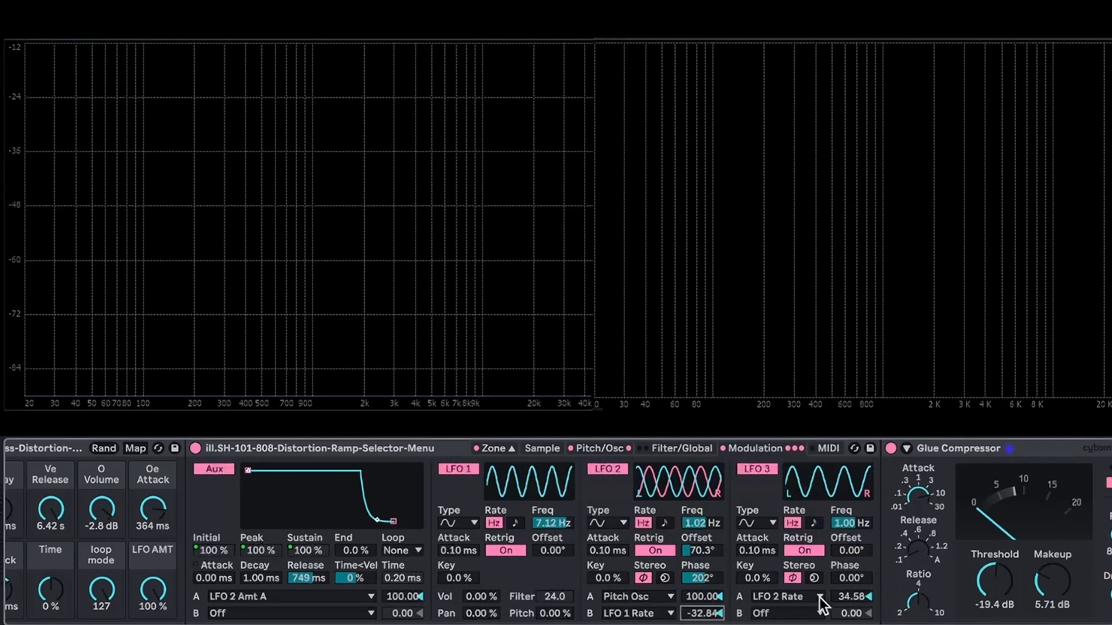
Step: Give LFO 3 a stepped random waveform at 0.01 Hz and raise its LFO 2 Rate modulation amount to 100
{"action": "left_click", "coordinate": [773, 527]}
{"action": "left_click", "coordinate": [758, 615]}
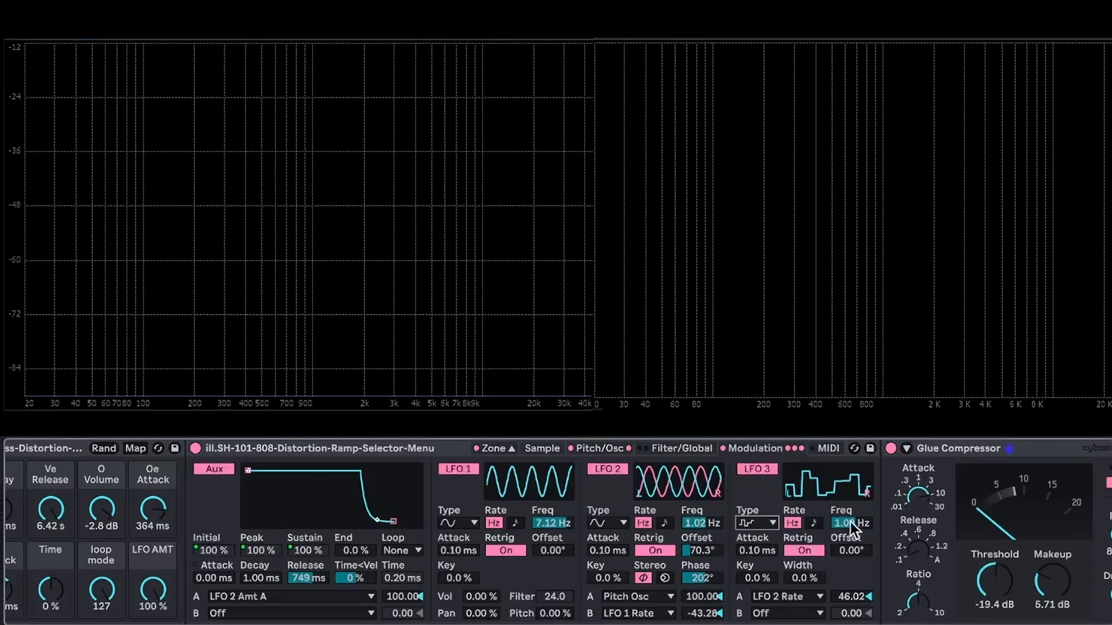
{"action": "scroll", "coordinate": [764, 534], "scroll_direction": "right", "scroll_amount": 1}
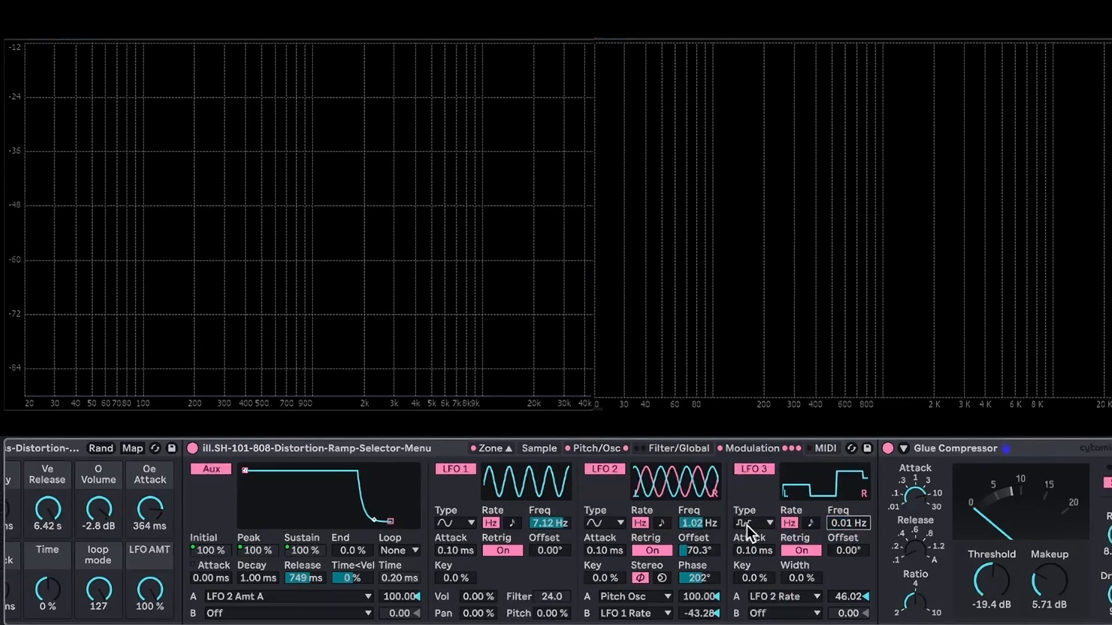
{"action": "scroll", "coordinate": [794, 526], "scroll_direction": "right", "scroll_amount": 1}
{"action": "scroll", "coordinate": [843, 523], "scroll_direction": "right", "scroll_amount": 1}
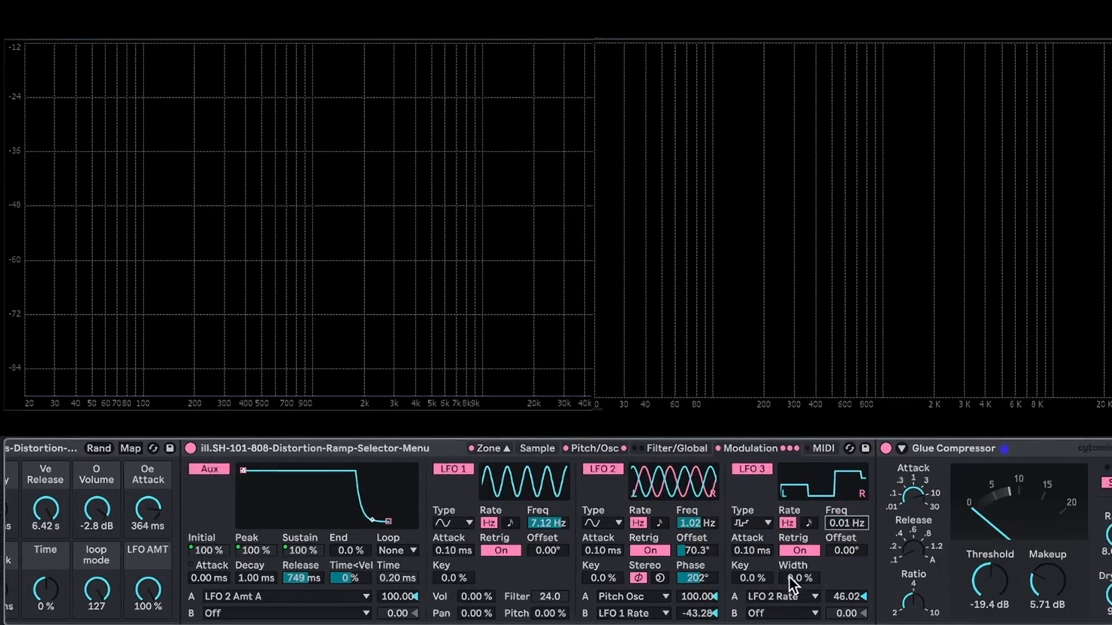
{"action": "left_click_drag", "start_coordinate": [853, 598], "coordinate": [853, 545]}
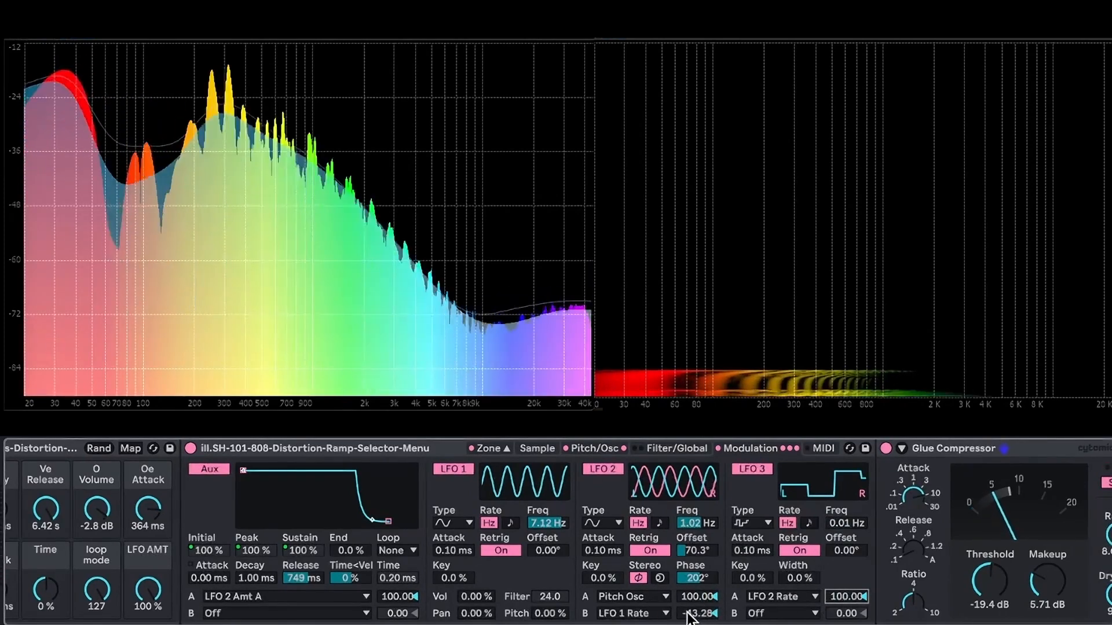
Step: Set LFO 1's pitch amount to 82.1% and frequency to 1.40 Hz, and LFO 2's LFO 1 Rate amount to -92.54
{"action": "left_click_drag", "start_coordinate": [699, 618], "coordinate": [699, 624]}
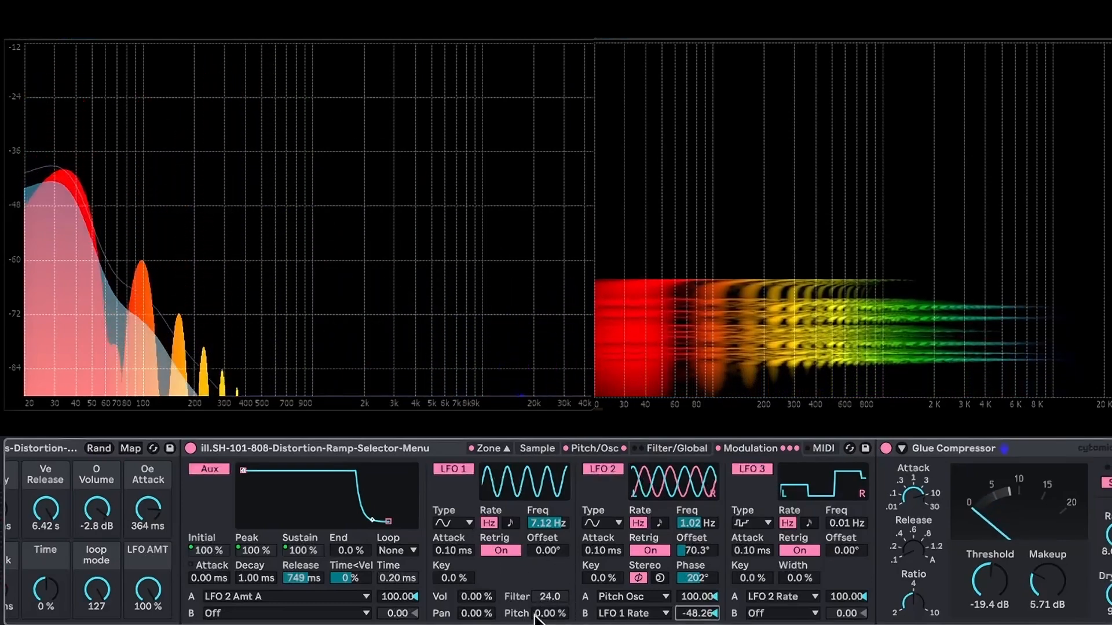
{"action": "left_click_drag", "start_coordinate": [549, 614], "coordinate": [549, 553]}
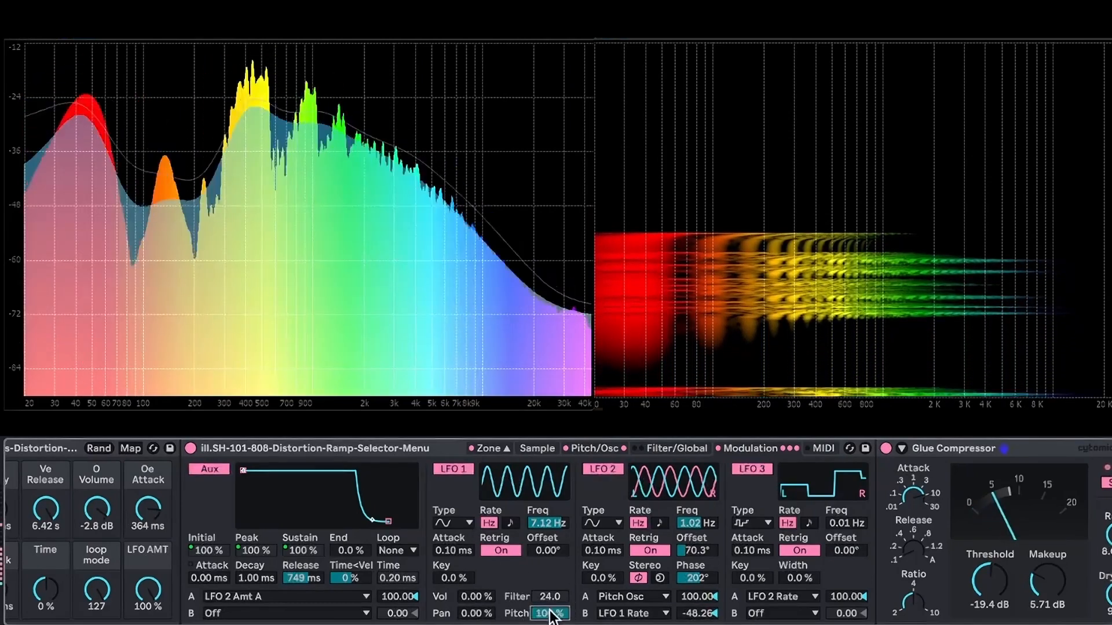
{"action": "left_click_drag", "start_coordinate": [549, 615], "coordinate": [549, 624]}
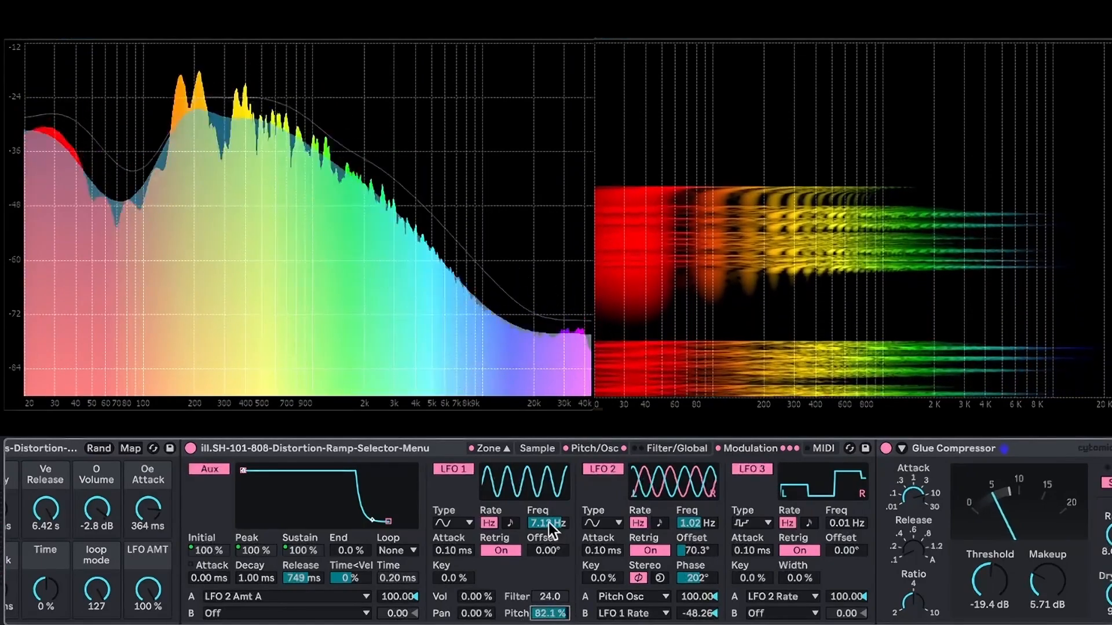
{"action": "left_click_drag", "start_coordinate": [549, 523], "coordinate": [549, 537]}
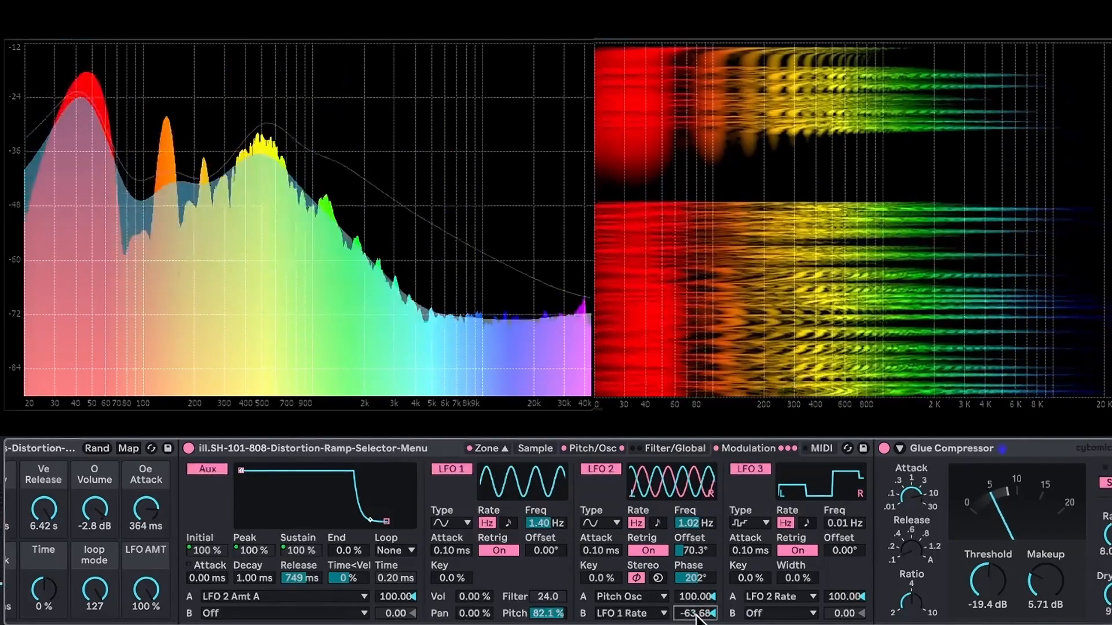
{"action": "left_click_drag", "start_coordinate": [698, 617], "coordinate": [701, 620]}
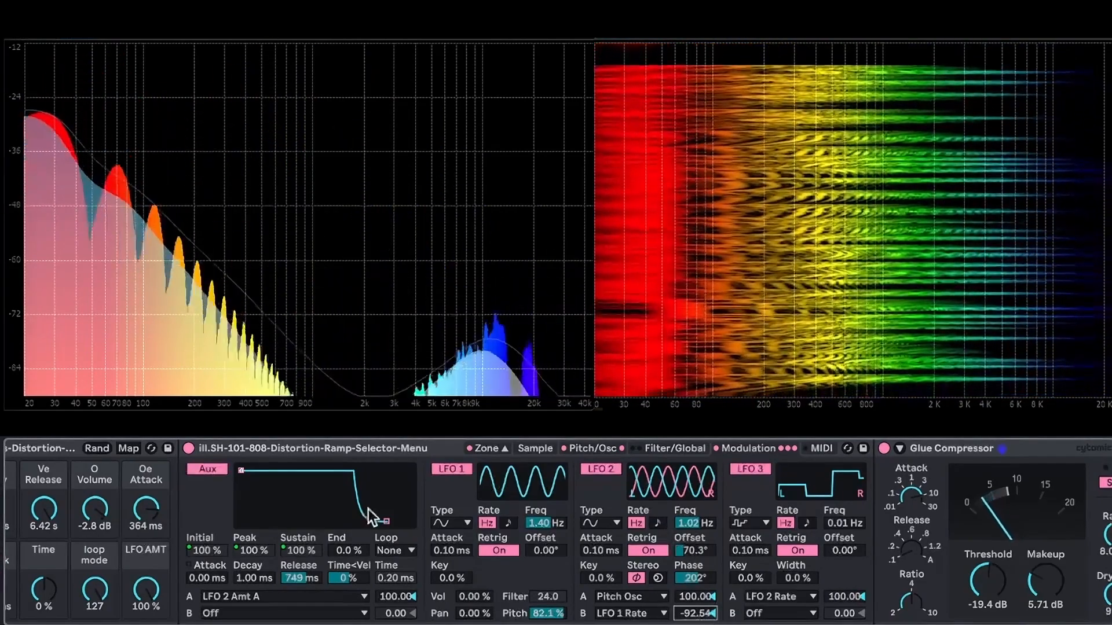
Step: Route the Aux envelope's second modulation slot to LFO 1 Amount Pitch at 100 and turn the LFO AMT macro down to 0%
{"action": "scroll", "coordinate": [213, 613], "scroll_direction": "left", "scroll_amount": 1}
{"action": "scroll", "coordinate": [216, 615], "scroll_direction": "left", "scroll_amount": 2}
{"action": "left_click_drag", "start_coordinate": [172, 591], "coordinate": [171, 622]}
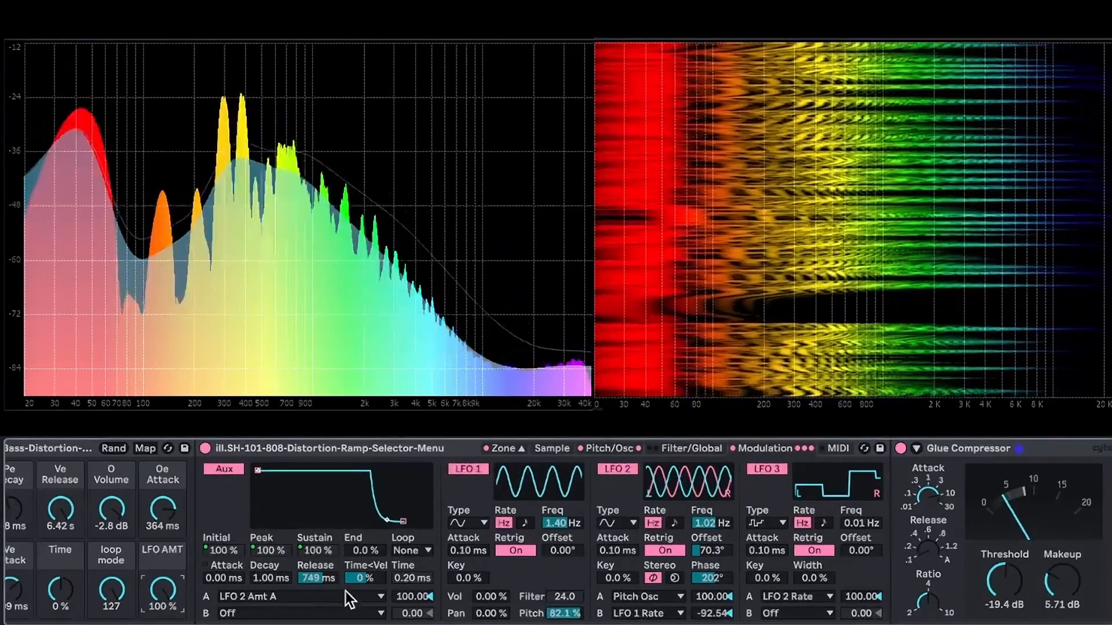
{"action": "left_click", "coordinate": [310, 612]}
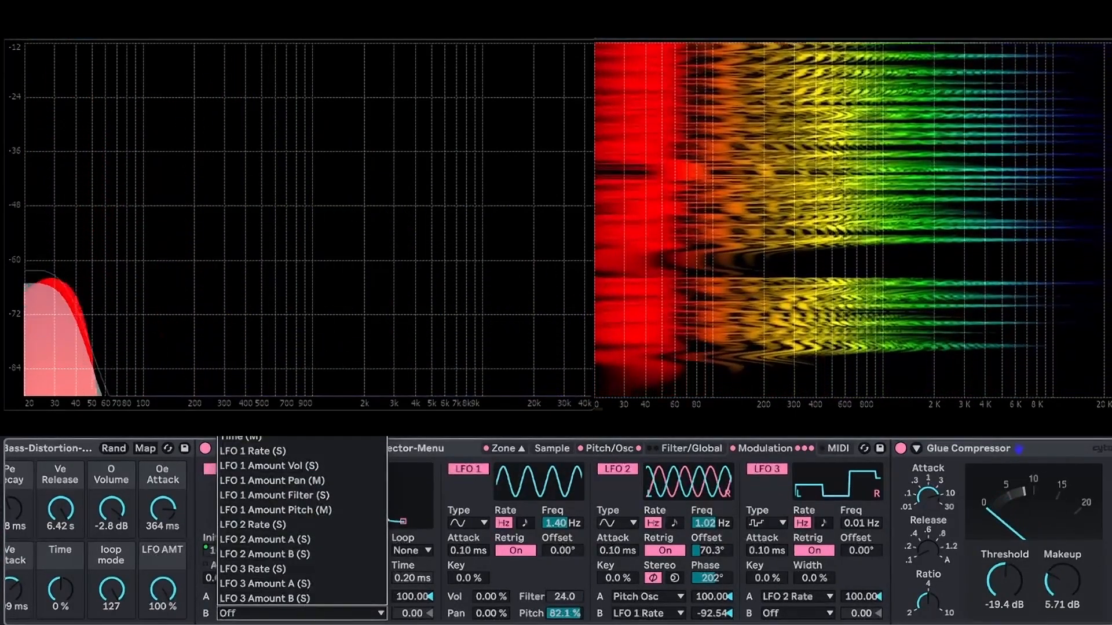
{"action": "left_click", "coordinate": [319, 505]}
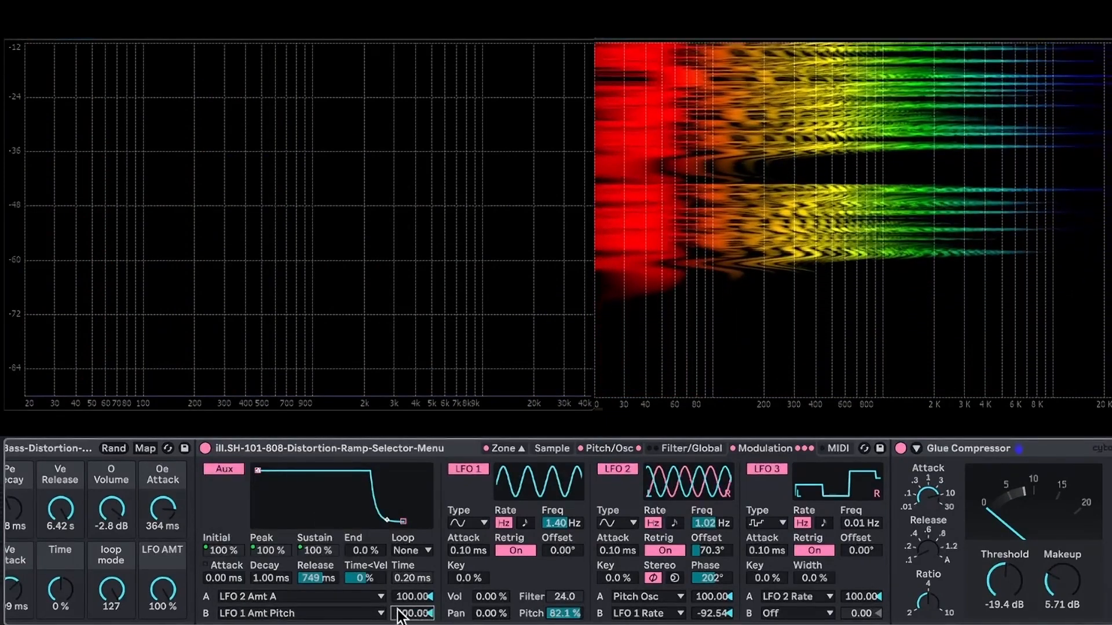
{"action": "mouse_move", "coordinate": [163, 590]}
{"action": "left_mouse_down"}
{"action": "mouse_move", "coordinate": [164, 605]}
{"action": "mouse_move", "coordinate": [166, 591]}
{"action": "left_mouse_up"}
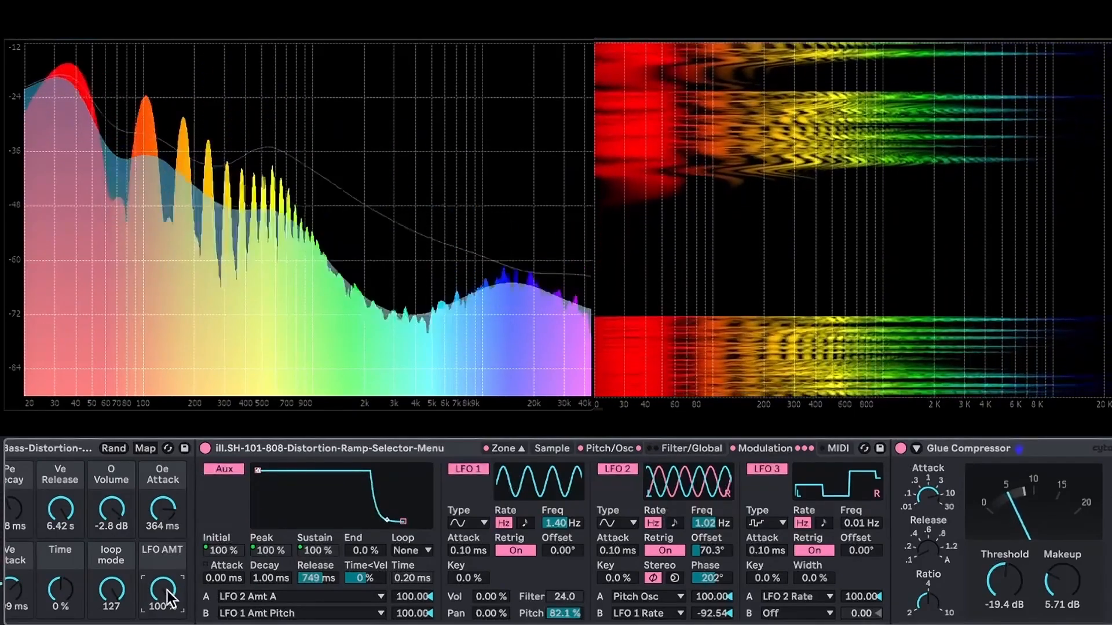
{"action": "left_click_drag", "start_coordinate": [168, 590], "coordinate": [162, 623]}
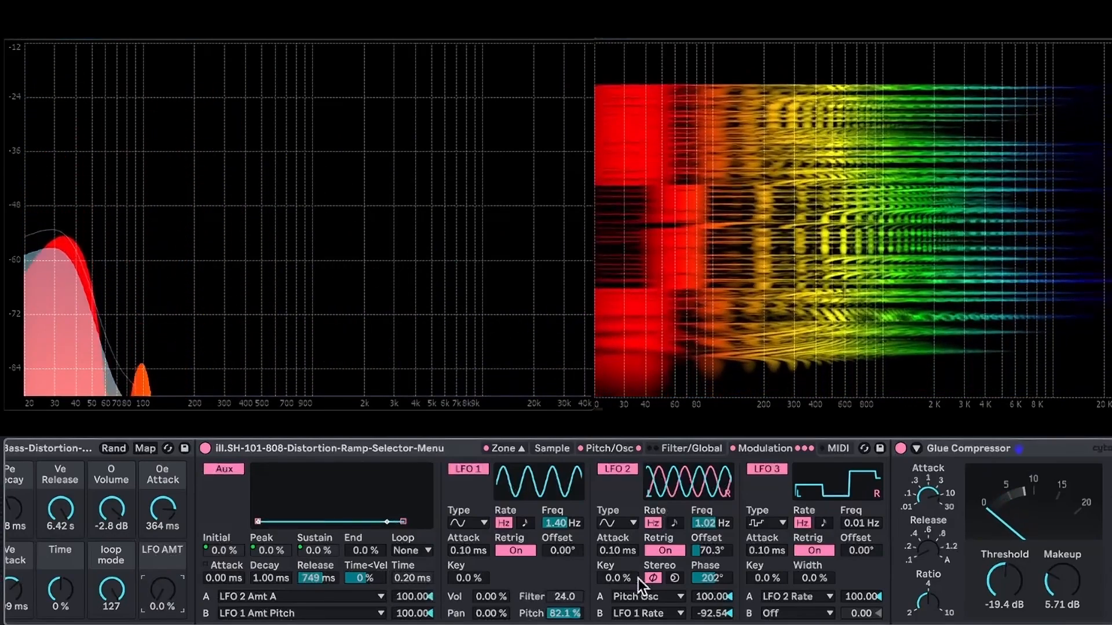
Step: Examine the modulation destinations available on the sampler's MIDI page for Key, Velocity, Off Vel, Mod Wheel and Foot Ctrl
{"action": "scroll", "coordinate": [693, 518], "scroll_direction": "left", "scroll_amount": 2}
{"action": "scroll", "coordinate": [840, 468], "scroll_direction": "right", "scroll_amount": 7}
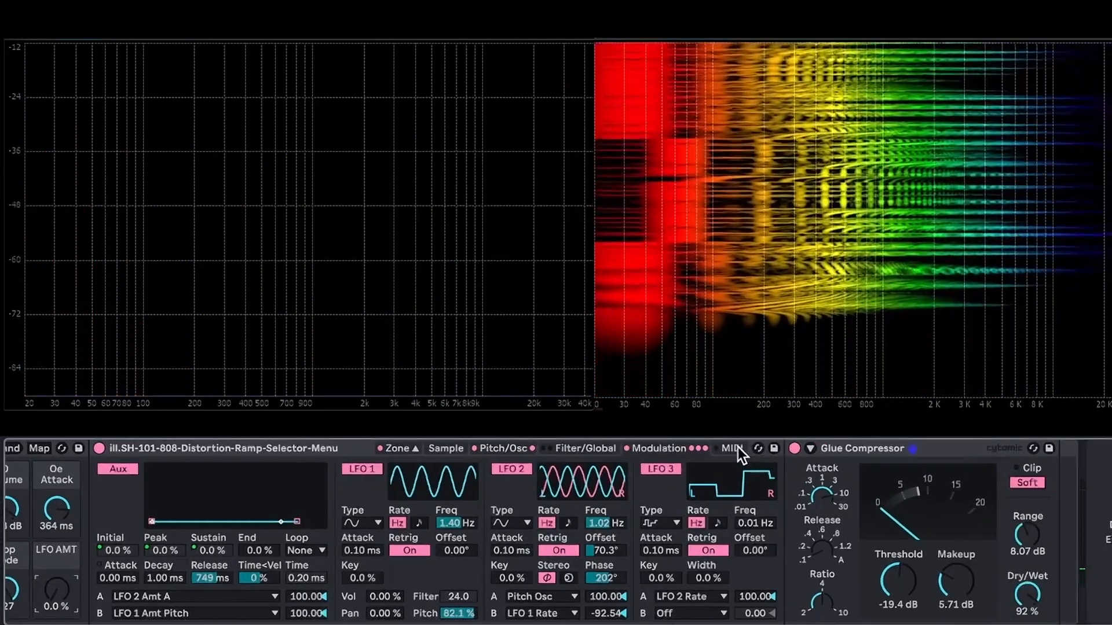
{"action": "left_click", "coordinate": [734, 448]}
{"action": "left_click", "coordinate": [239, 471]}
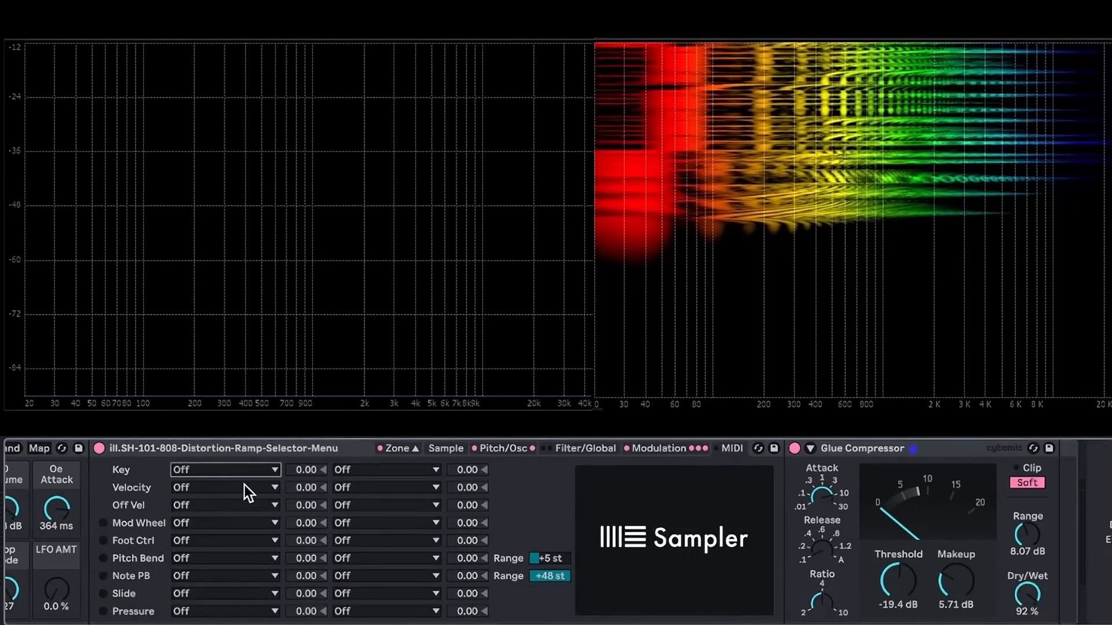
{"action": "left_click", "coordinate": [245, 486]}
{"action": "left_click", "coordinate": [244, 486]}
{"action": "left_click", "coordinate": [255, 507]}
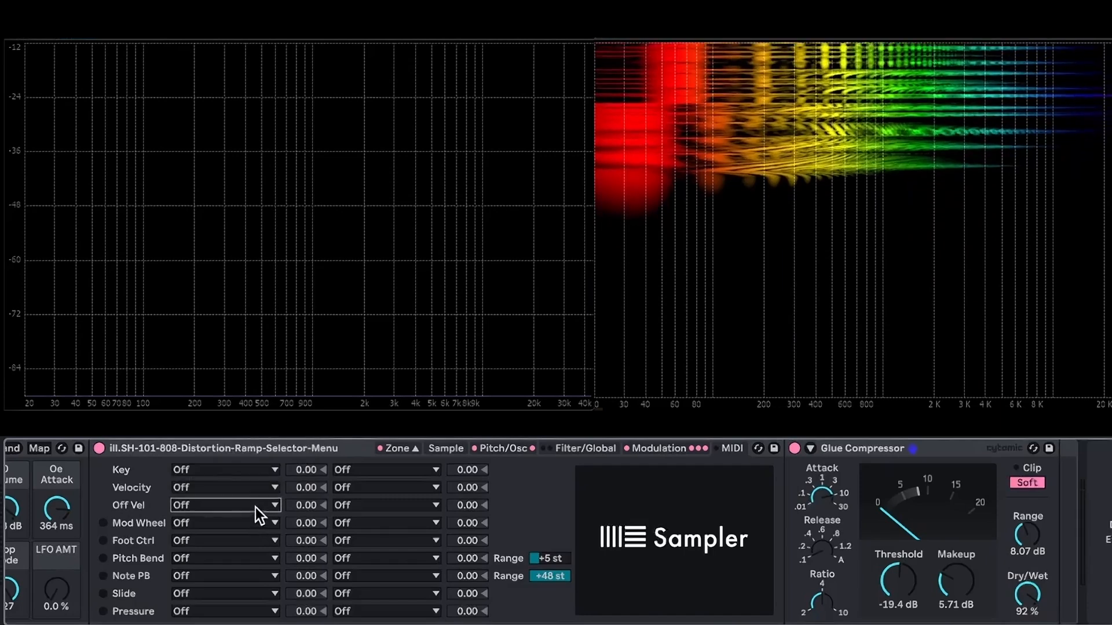
{"action": "left_click", "coordinate": [255, 507]}
{"action": "left_click", "coordinate": [255, 508]}
{"action": "left_click", "coordinate": [252, 518]}
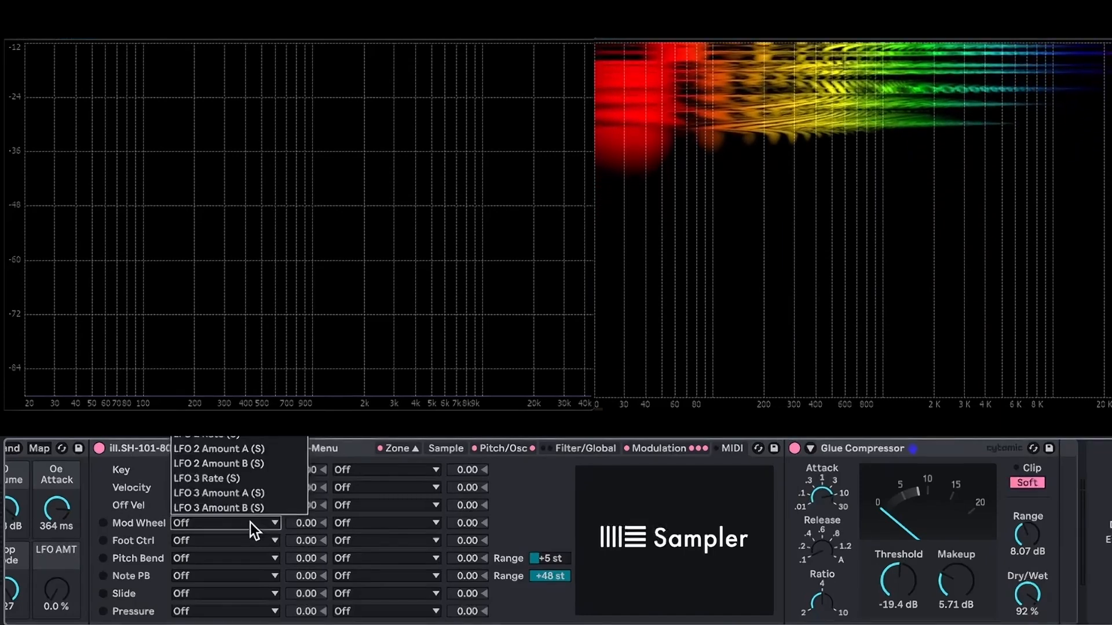
{"action": "left_click", "coordinate": [251, 523]}
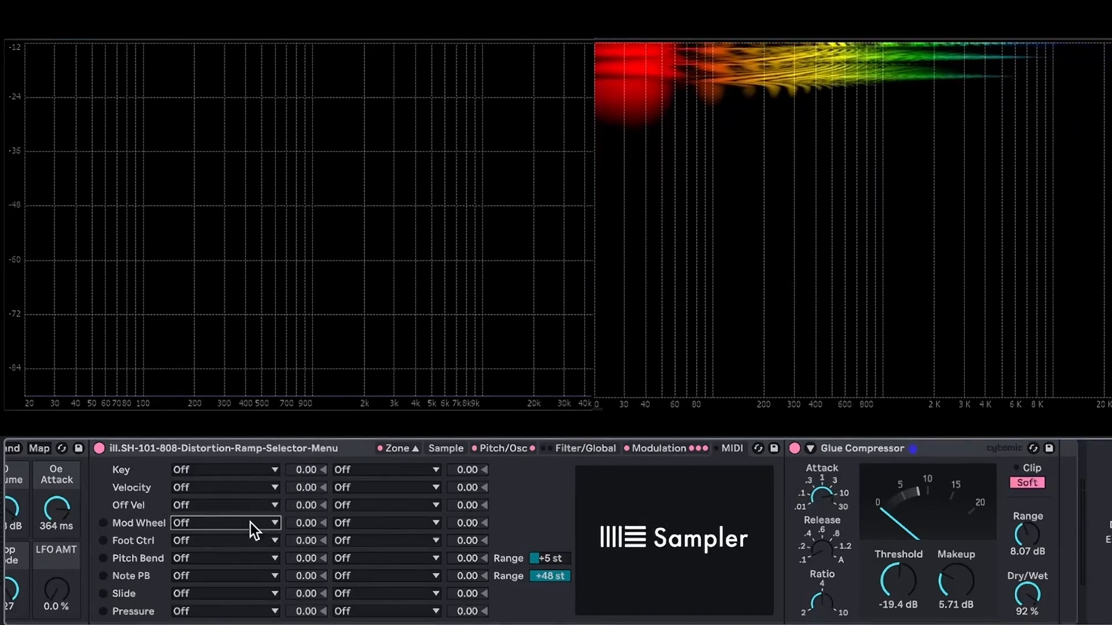
{"action": "left_click", "coordinate": [238, 540]}
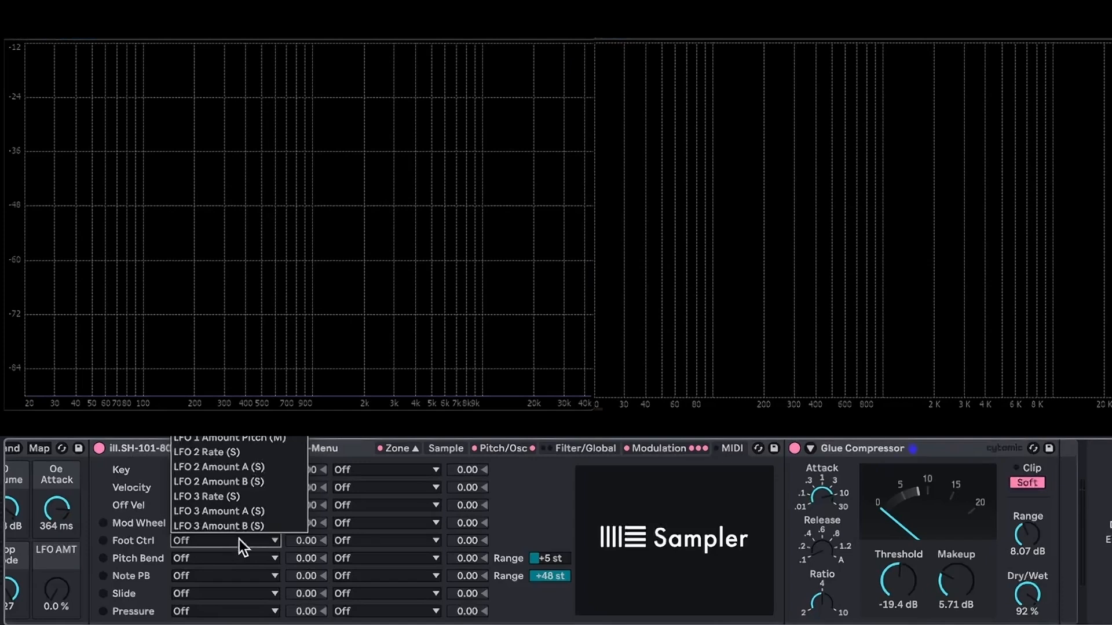
{"action": "left_click", "coordinate": [239, 539]}
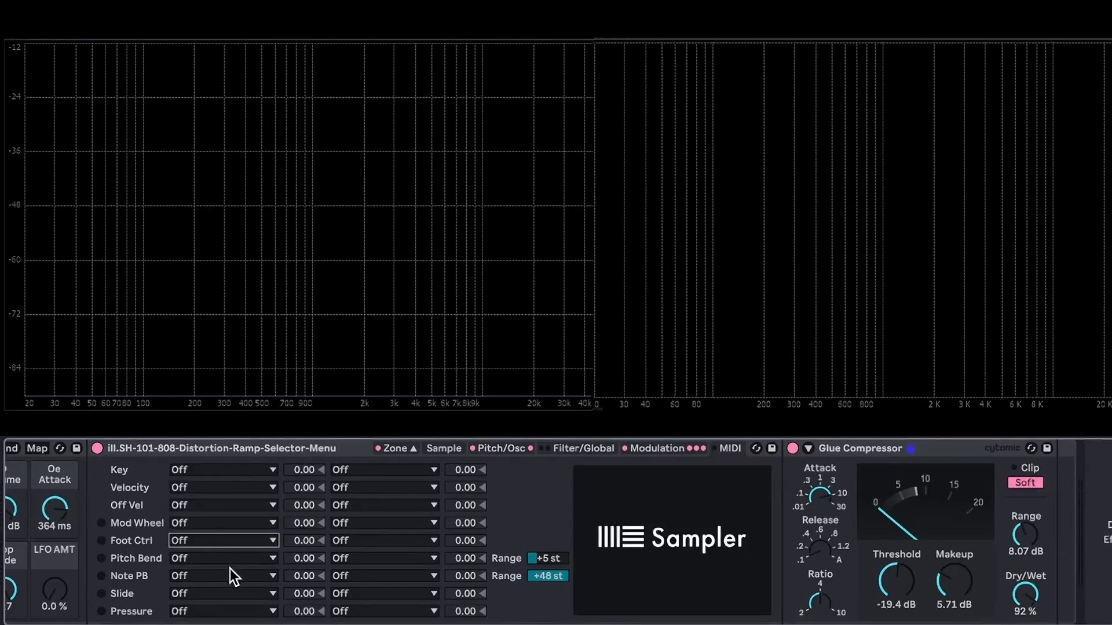
Step: Check the modulation destinations offered for Pitch Bend, Note PB, Slide and Pressure, leaving their assignments off
{"action": "left_click", "coordinate": [221, 560]}
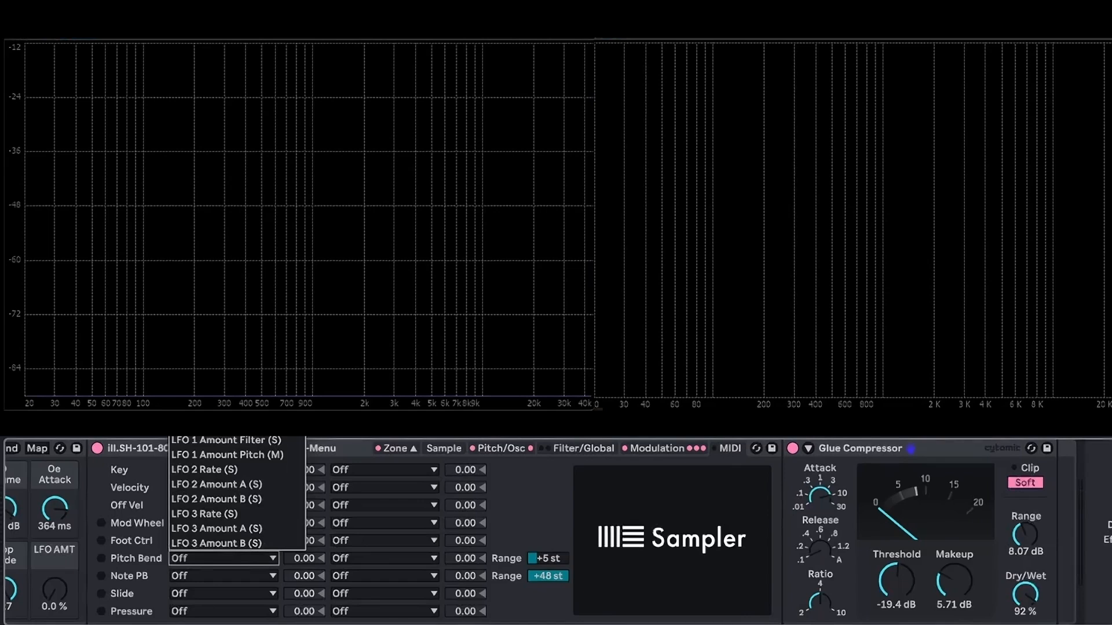
{"action": "left_click", "coordinate": [103, 519]}
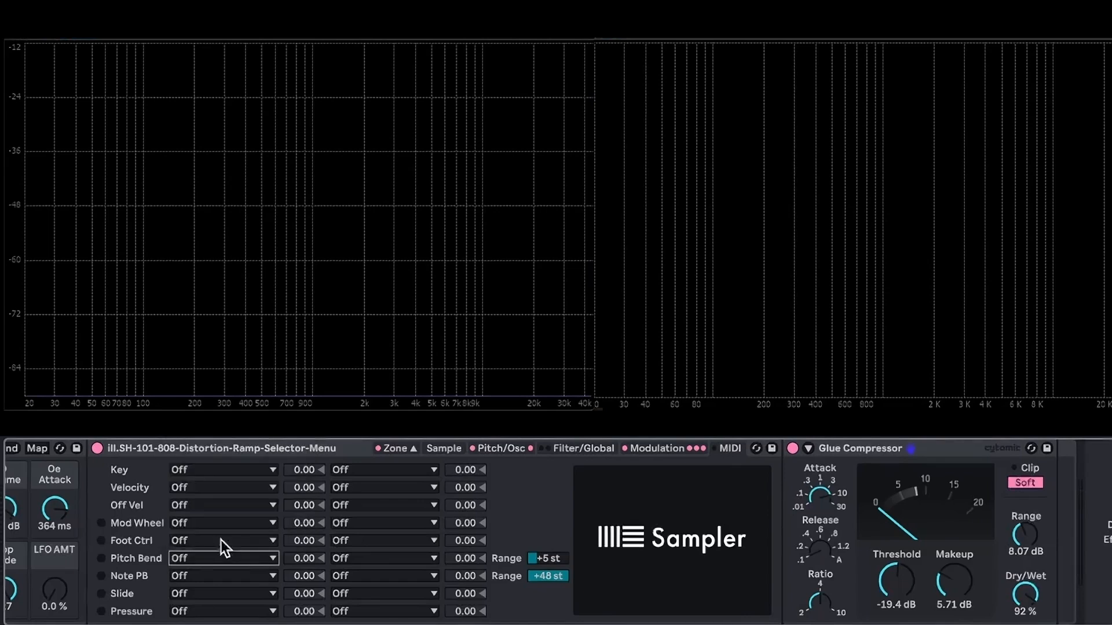
{"action": "left_click", "coordinate": [252, 578]}
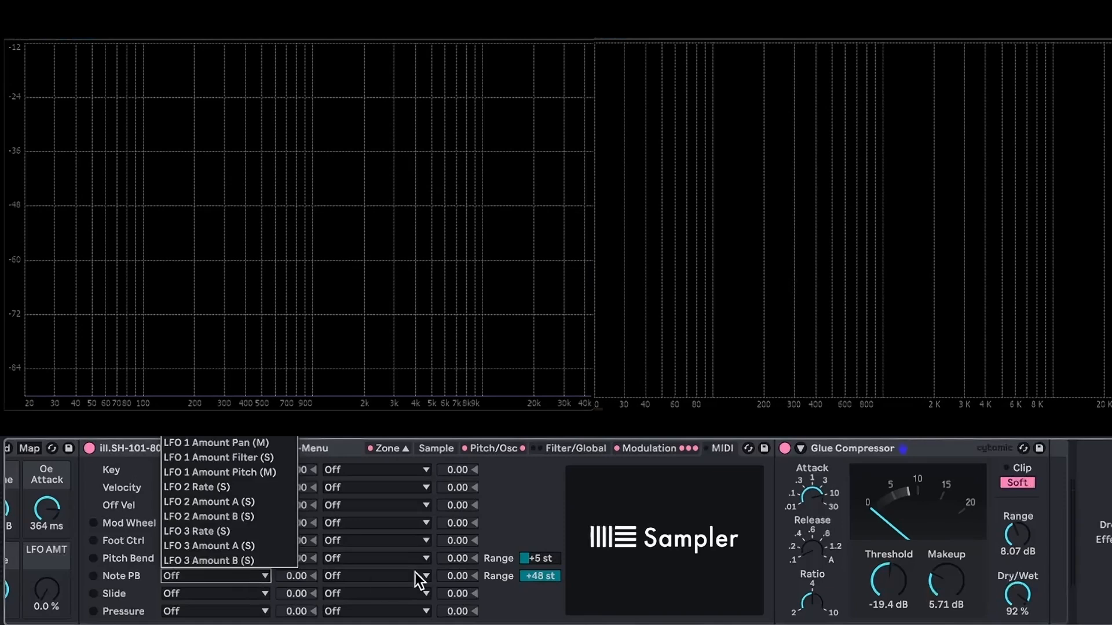
{"action": "left_click", "coordinate": [321, 603]}
{"action": "left_click", "coordinate": [239, 596]}
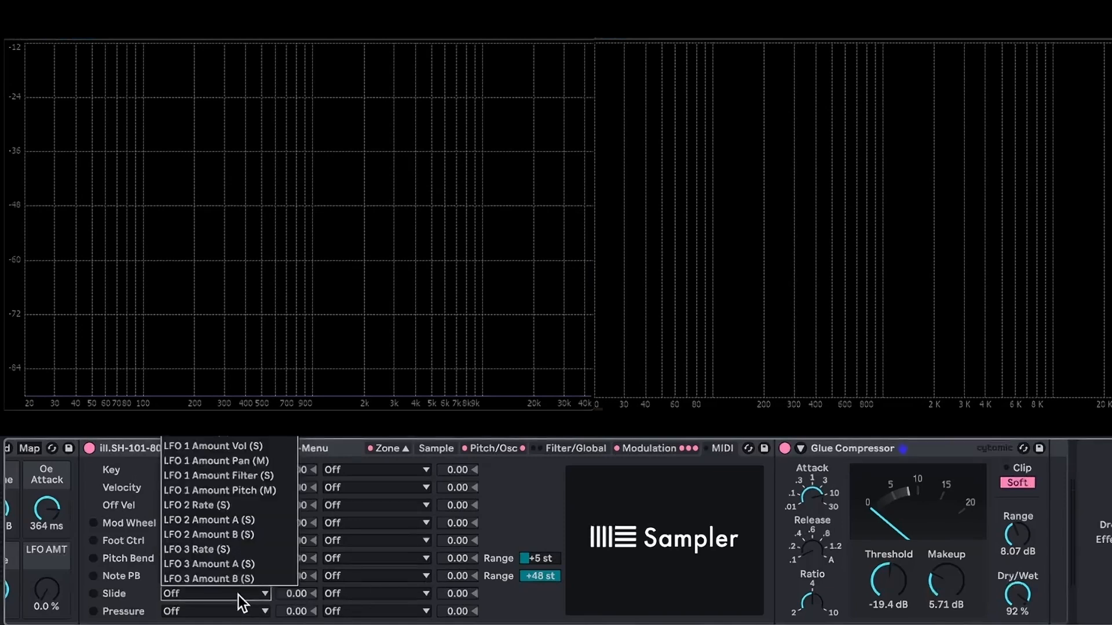
{"action": "left_click", "coordinate": [238, 601]}
{"action": "left_click", "coordinate": [235, 613]}
{"action": "left_click", "coordinate": [231, 615]}
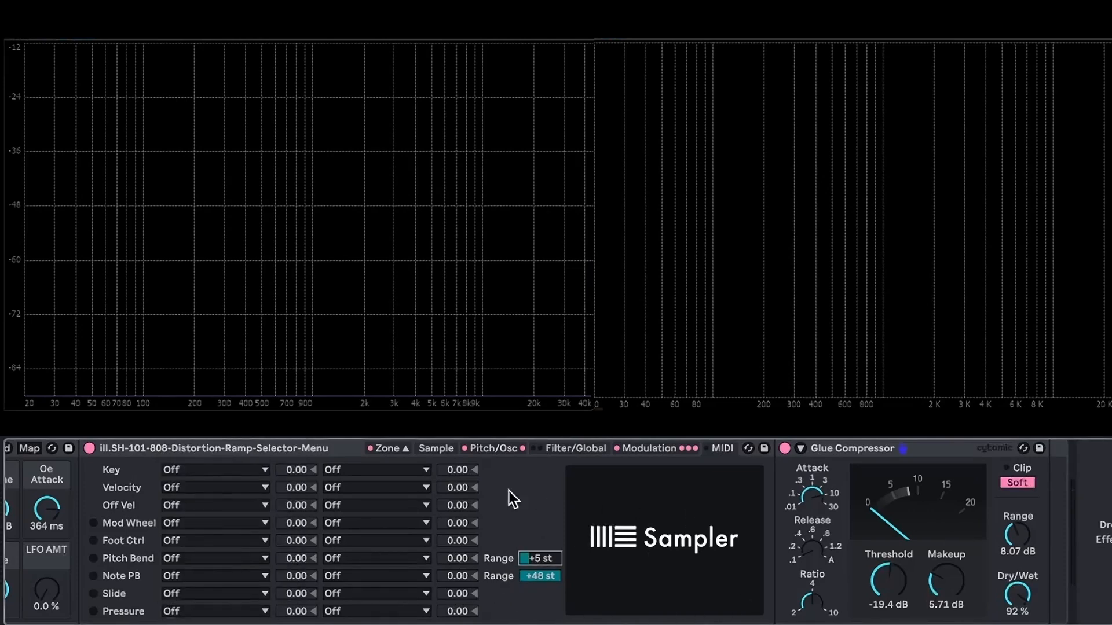
Step: Return to the sampler's Pitch/Osc settings to review the oscillator and pitch envelopes beside the rack macros
{"action": "scroll", "coordinate": [406, 509], "scroll_direction": "left", "scroll_amount": 3}
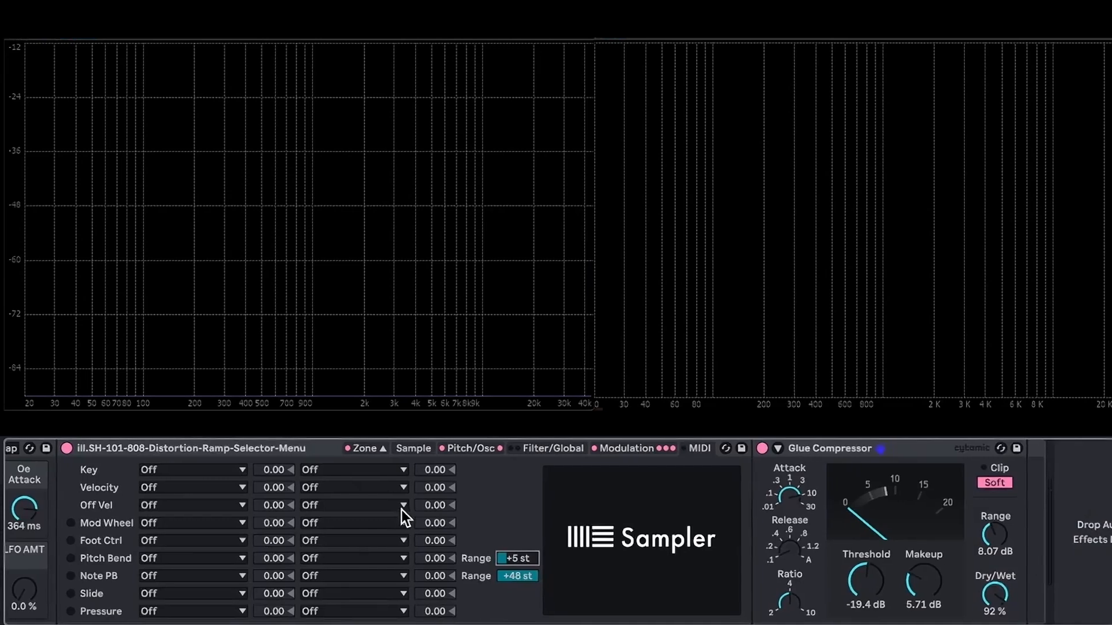
{"action": "left_click", "coordinate": [436, 447]}
{"action": "left_click", "coordinate": [483, 448]}
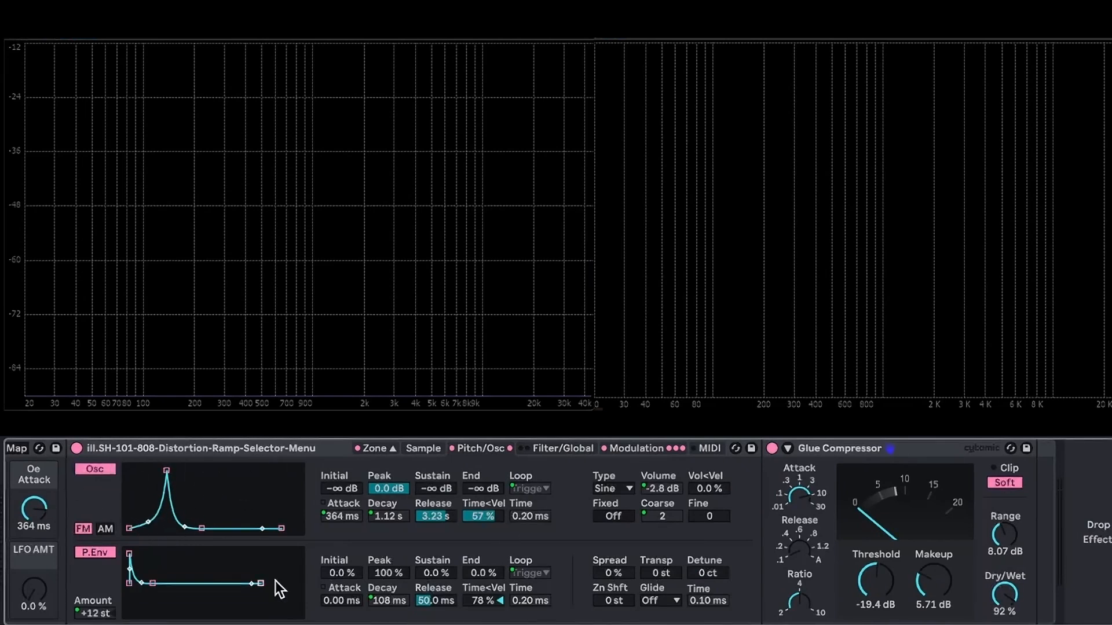
{"action": "scroll", "coordinate": [487, 531], "scroll_direction": "up", "scroll_amount": 3}
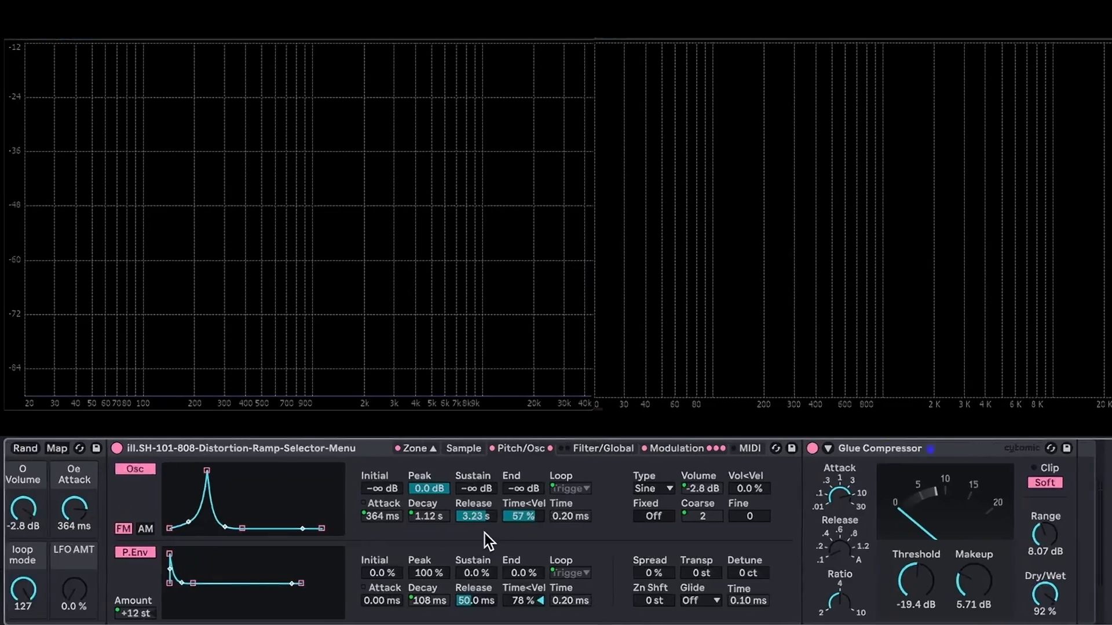
{"action": "scroll", "coordinate": [485, 534], "scroll_direction": "up", "scroll_amount": 3}
{"action": "scroll", "coordinate": [485, 534], "scroll_direction": "down", "scroll_amount": 5}
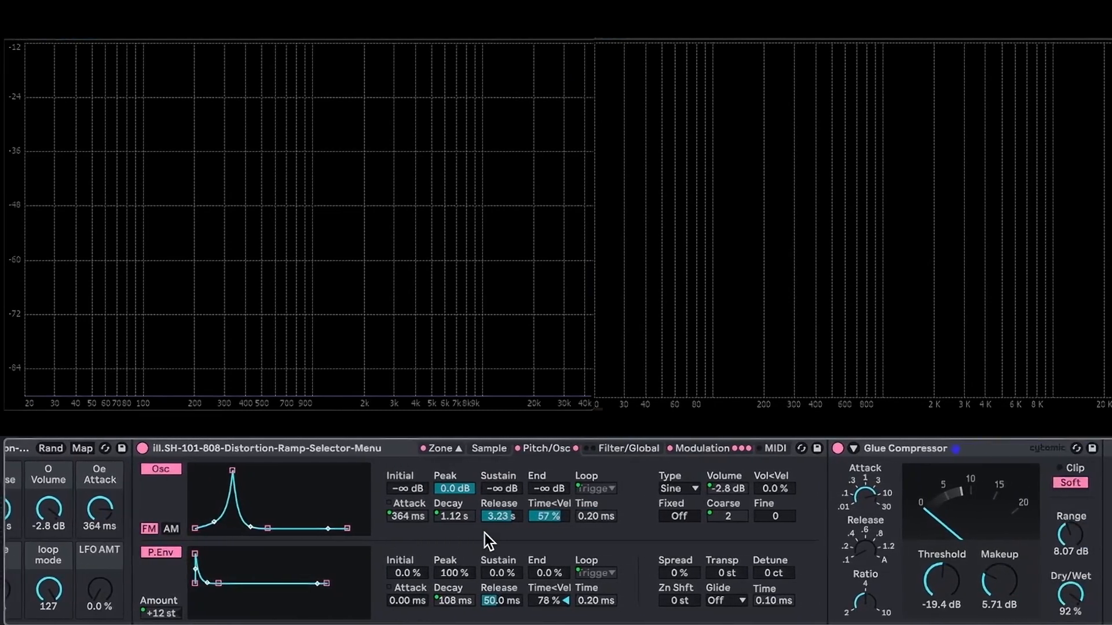
{"action": "scroll", "coordinate": [485, 534], "scroll_direction": "up", "scroll_amount": 3}
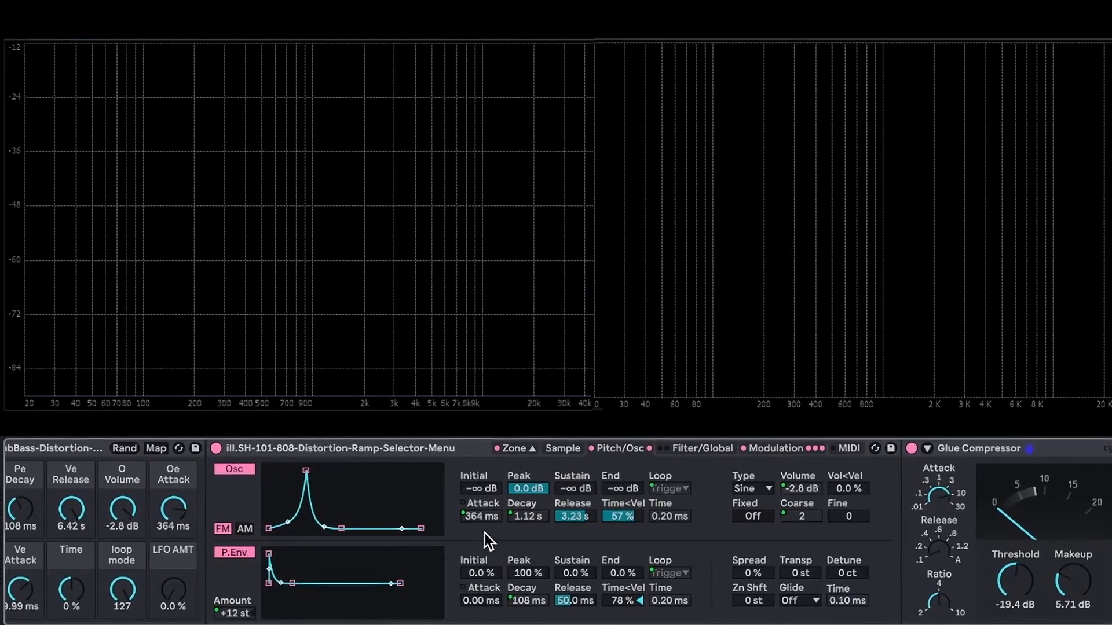